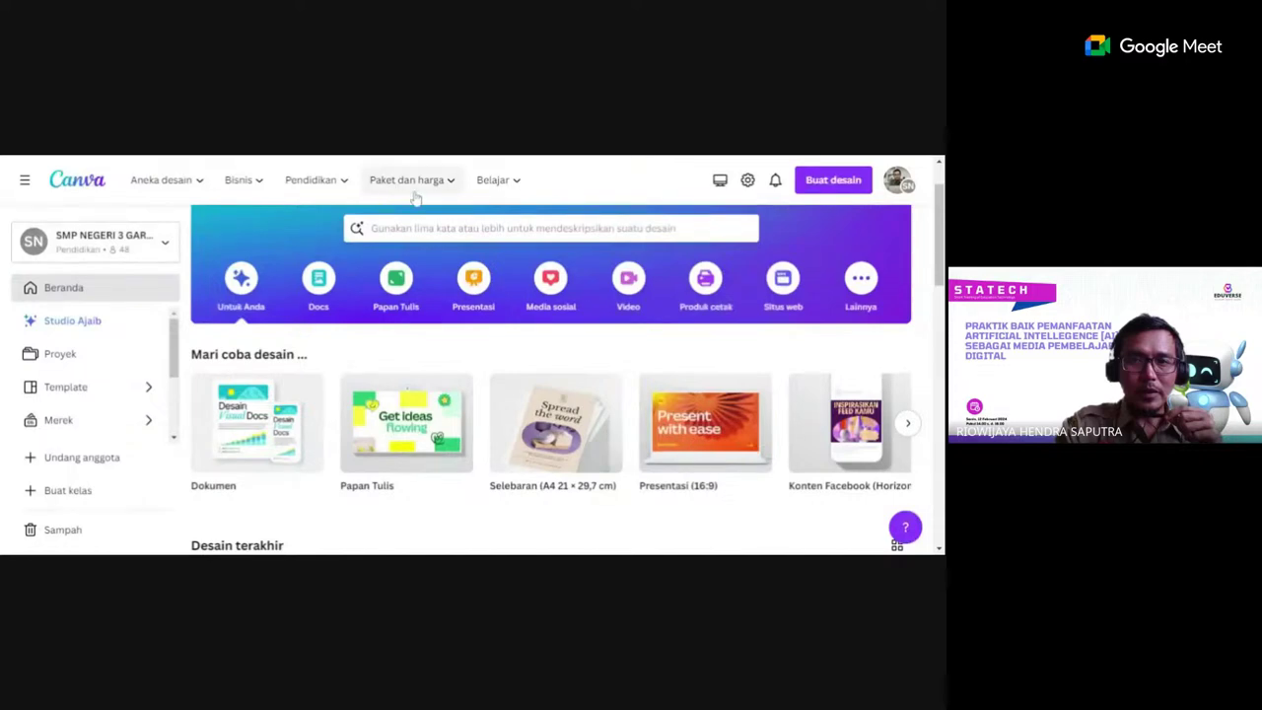
# Create a blank document from the suggested designs on the home page.
pyautogui.moveTo(406, 180)
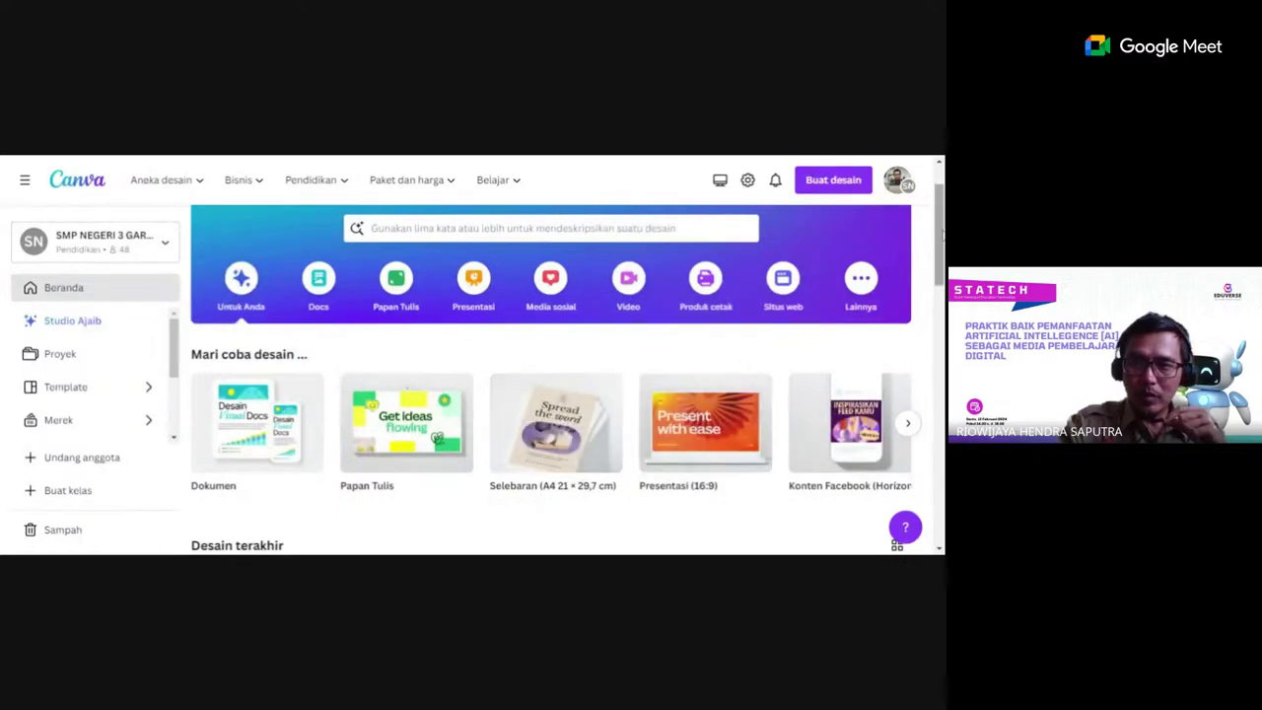
pyautogui.moveTo(939, 232); pyautogui.dragTo(941, 260)
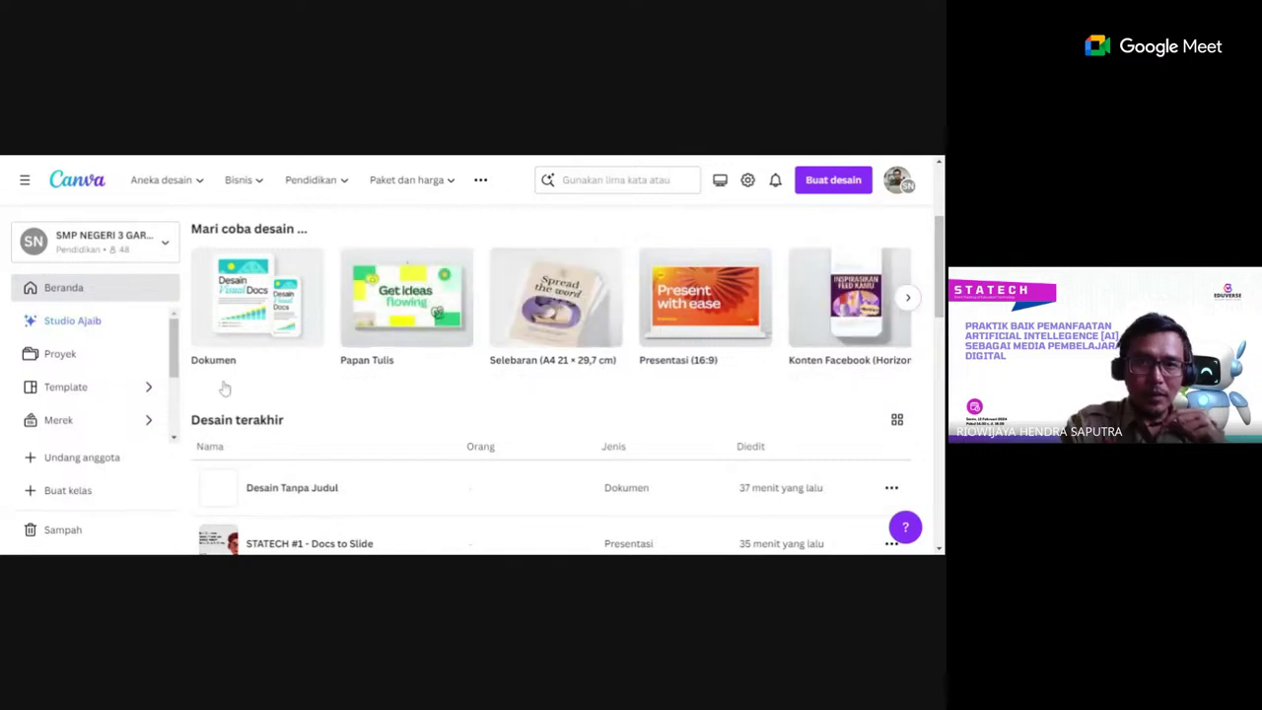
pyautogui.click(247, 336)
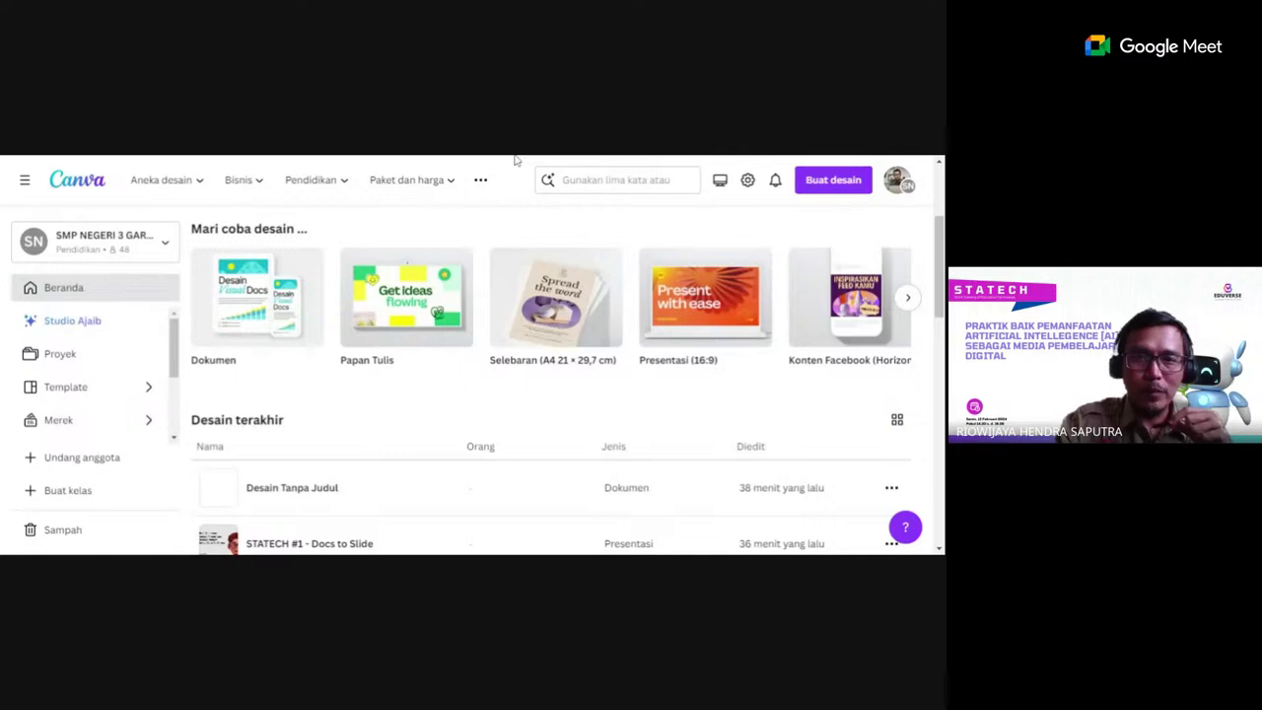
# Import the file Perangkat Keras Komputer.docx from the computer as a new design.
pyautogui.scroll(-3, 414, 257)
pyautogui.scroll(2, 448, 341)
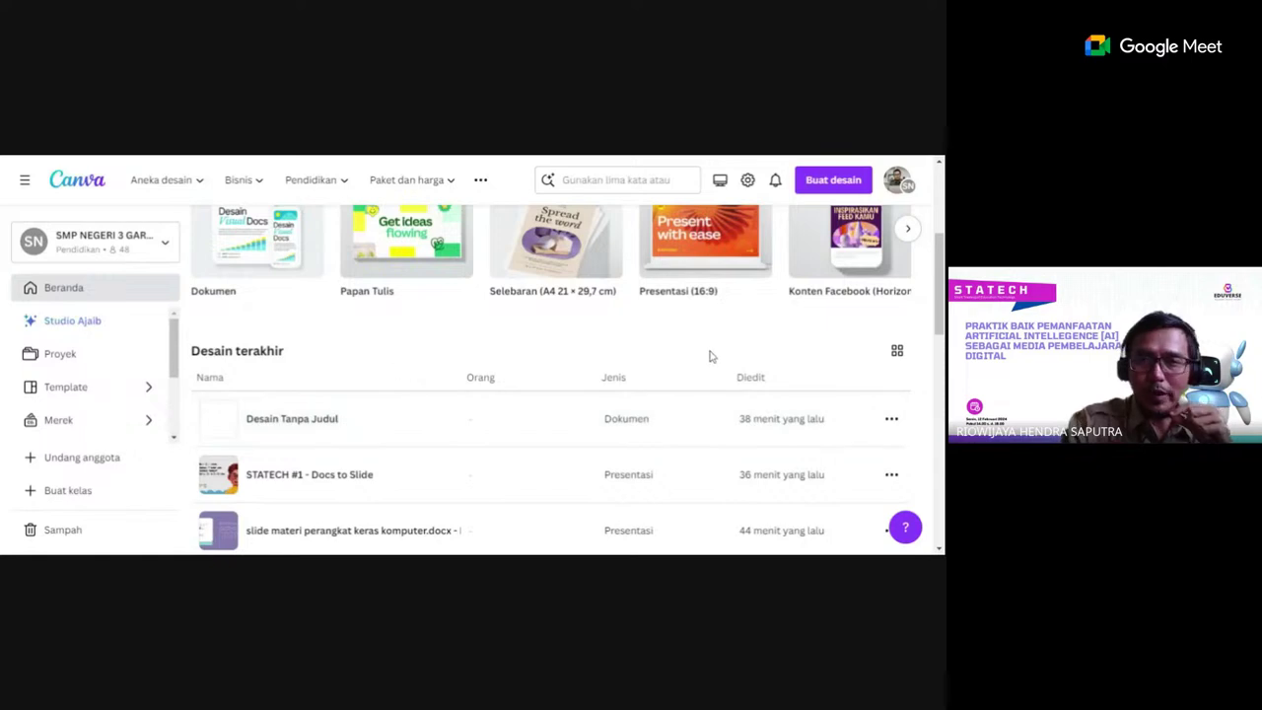
pyautogui.scroll(1, 817, 396)
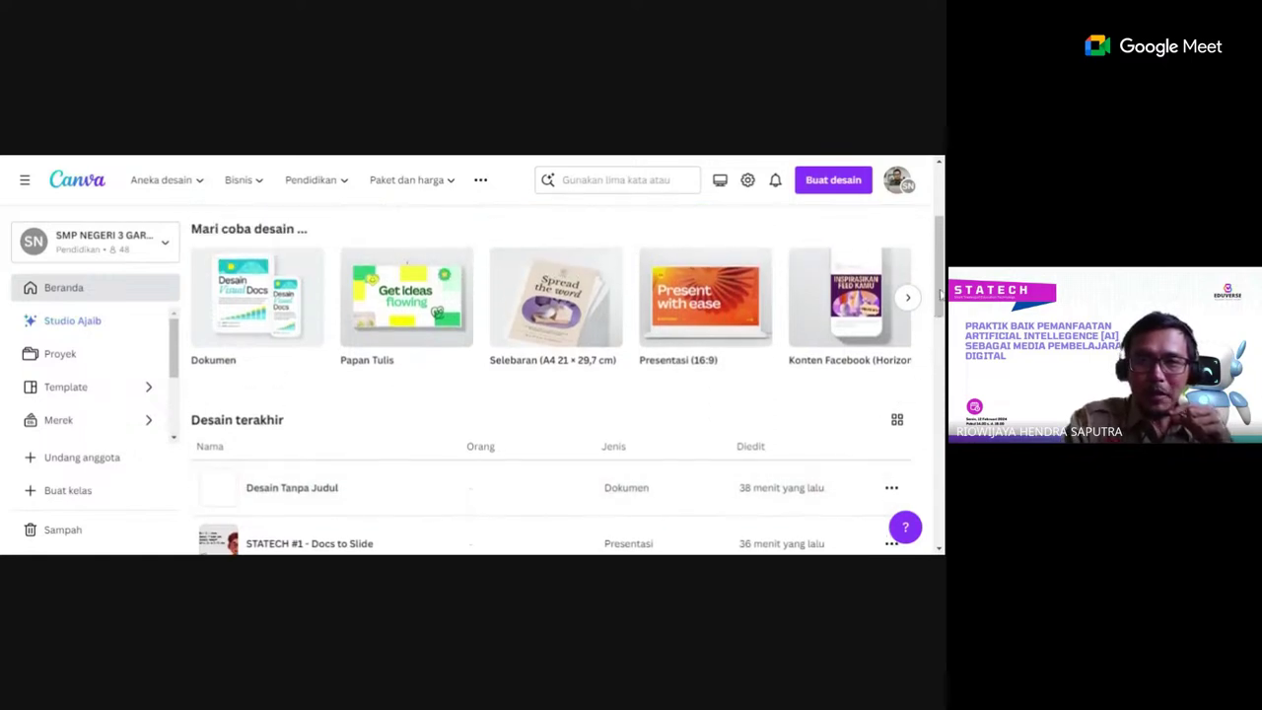
pyautogui.scroll(2, 941, 293)
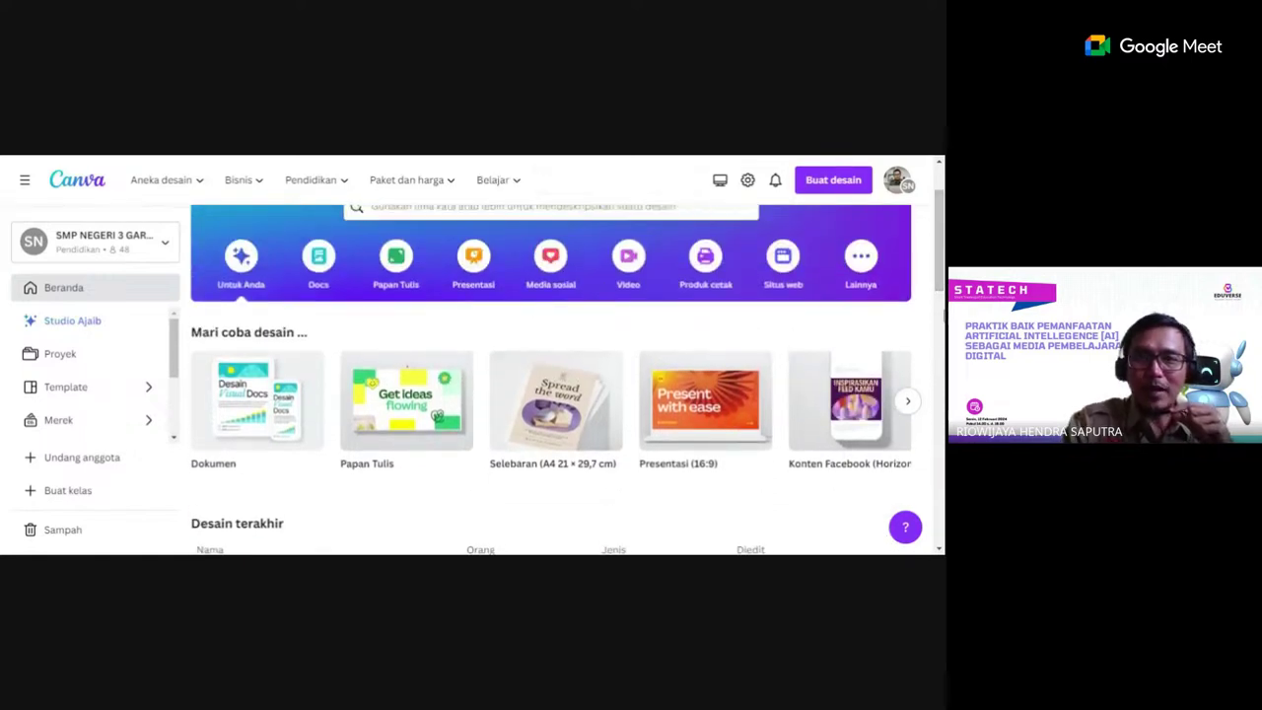
pyautogui.scroll(1, 900, 352)
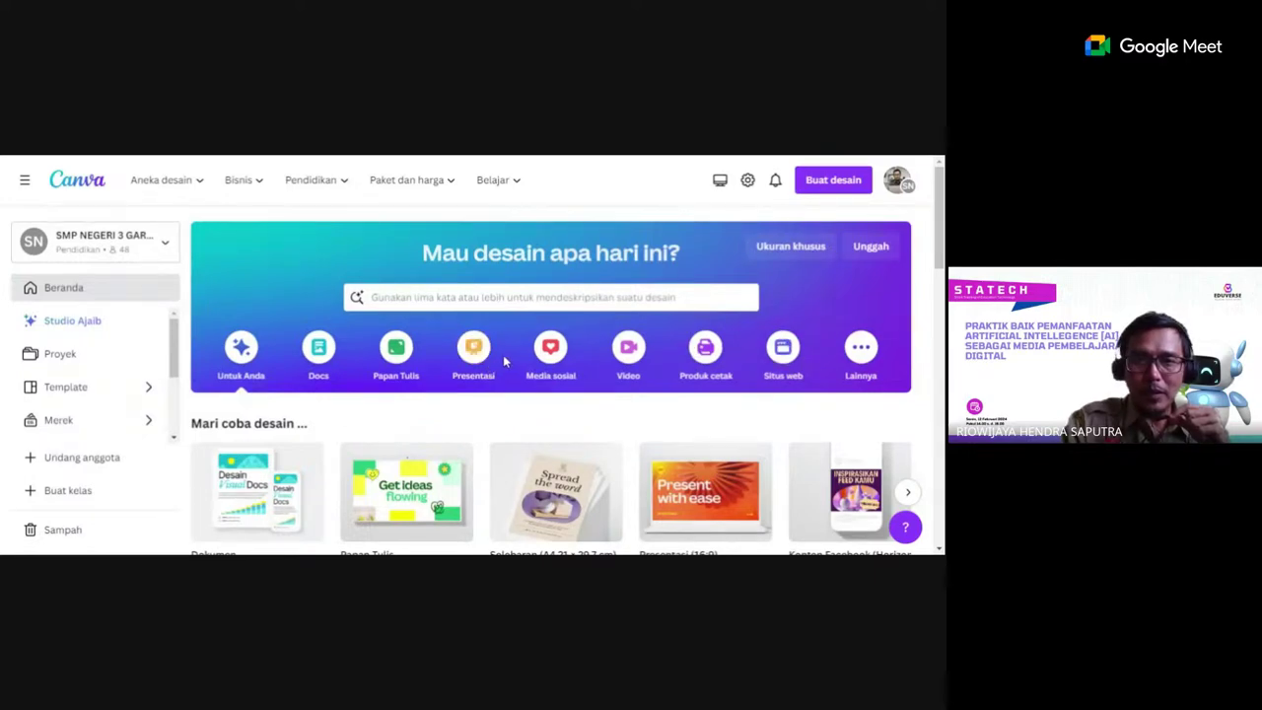
pyautogui.click(871, 247)
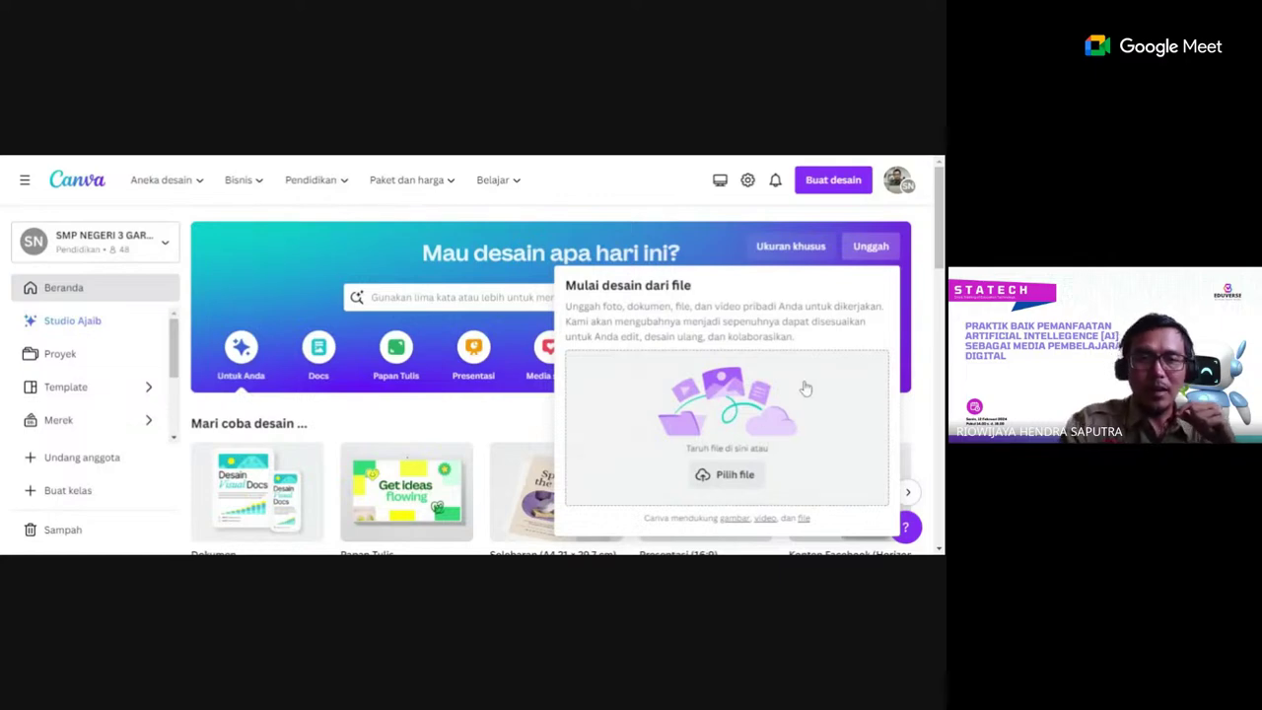
pyautogui.click(735, 483)
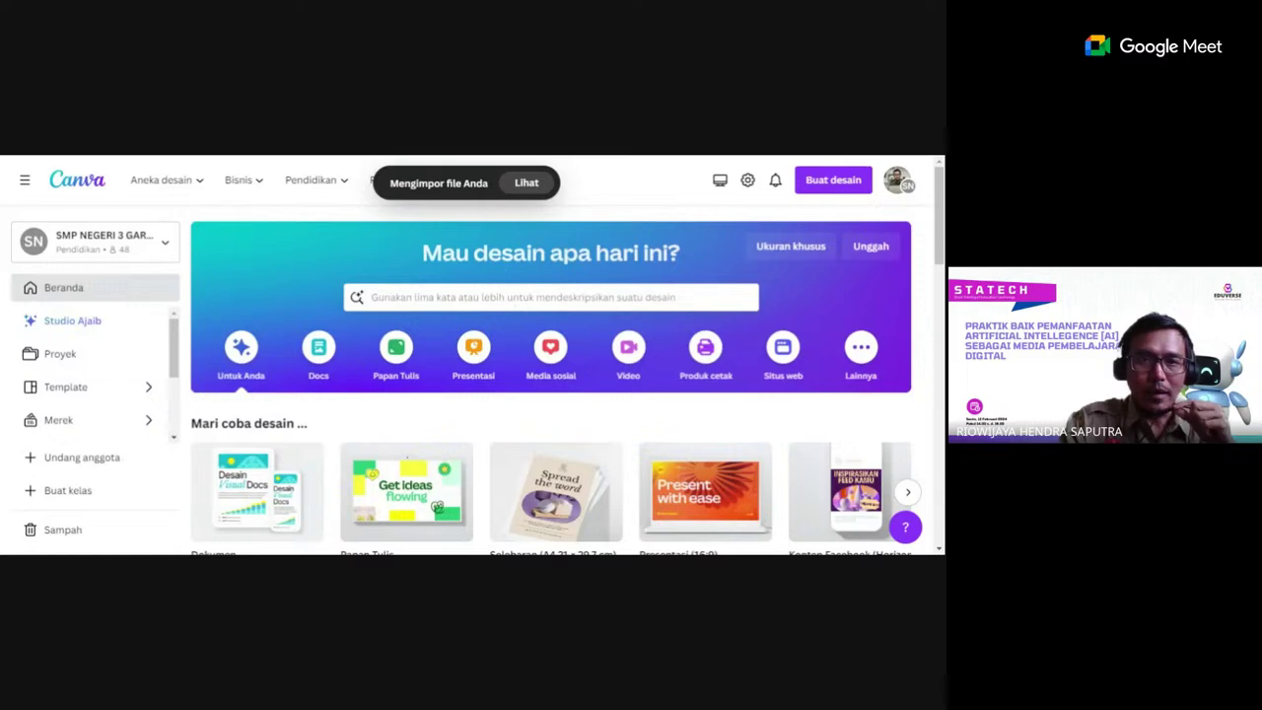
# Open the imported Perangkat Keras Komputer.docx from the recent designs and place the cursor in the Slide 1 heading.
pyautogui.scroll(-2, 937, 251)
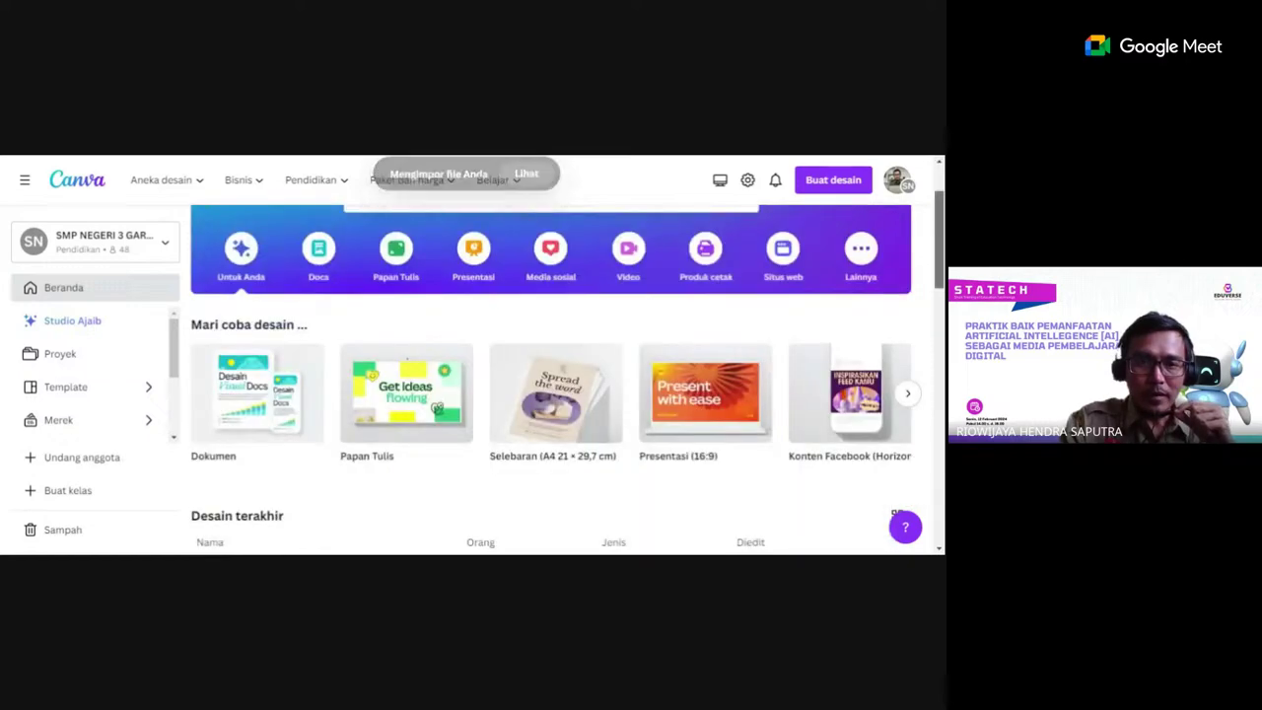
pyautogui.scroll(2, 936, 251)
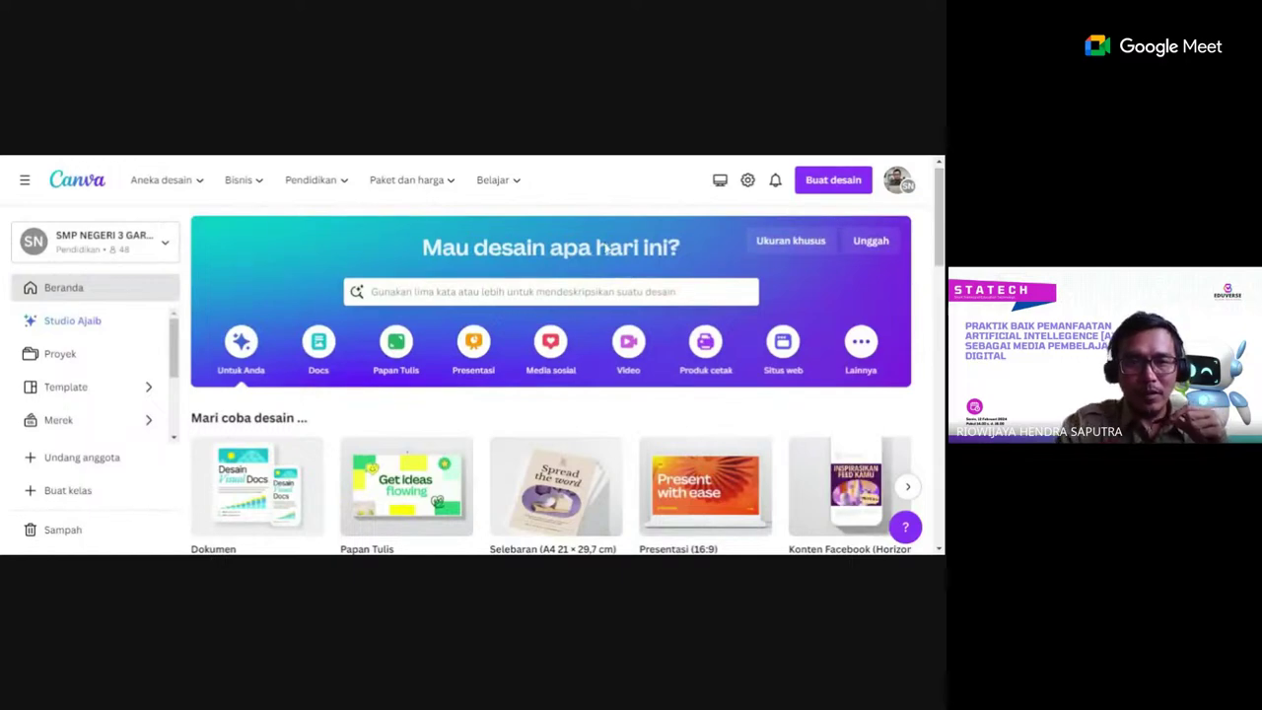
pyautogui.scroll(-3, 718, 232)
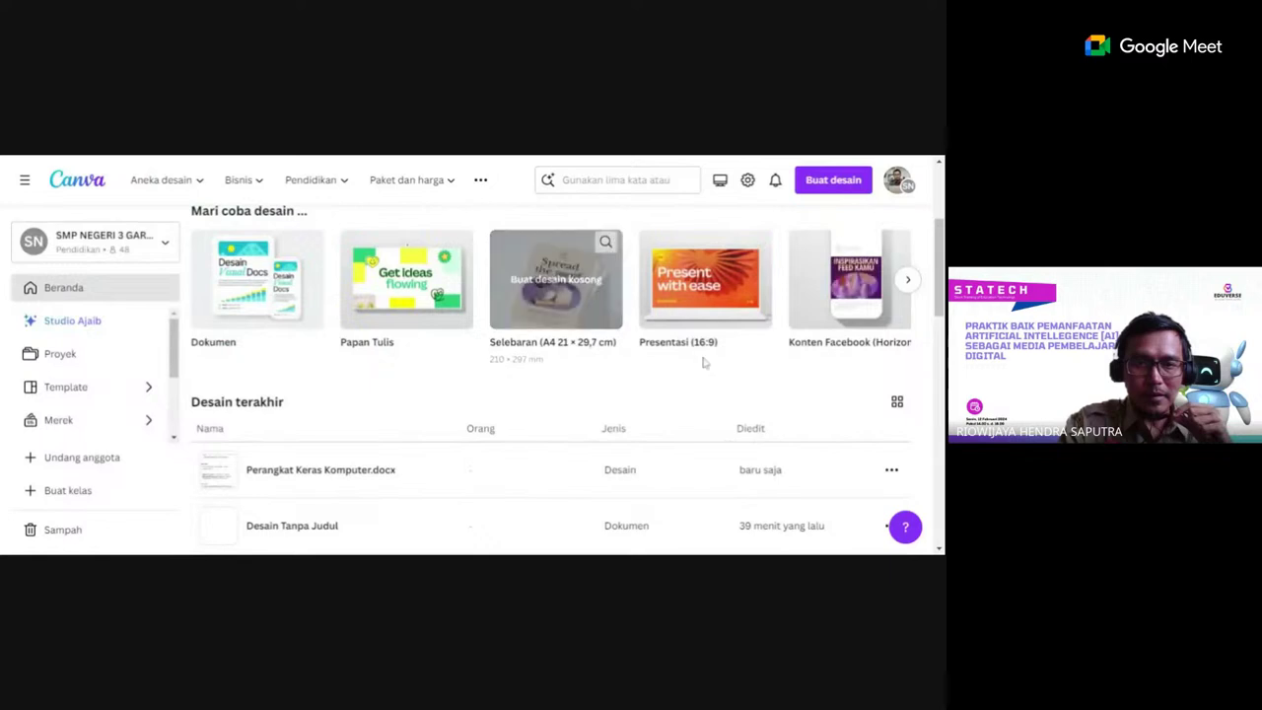
pyautogui.scroll(-1, 704, 363)
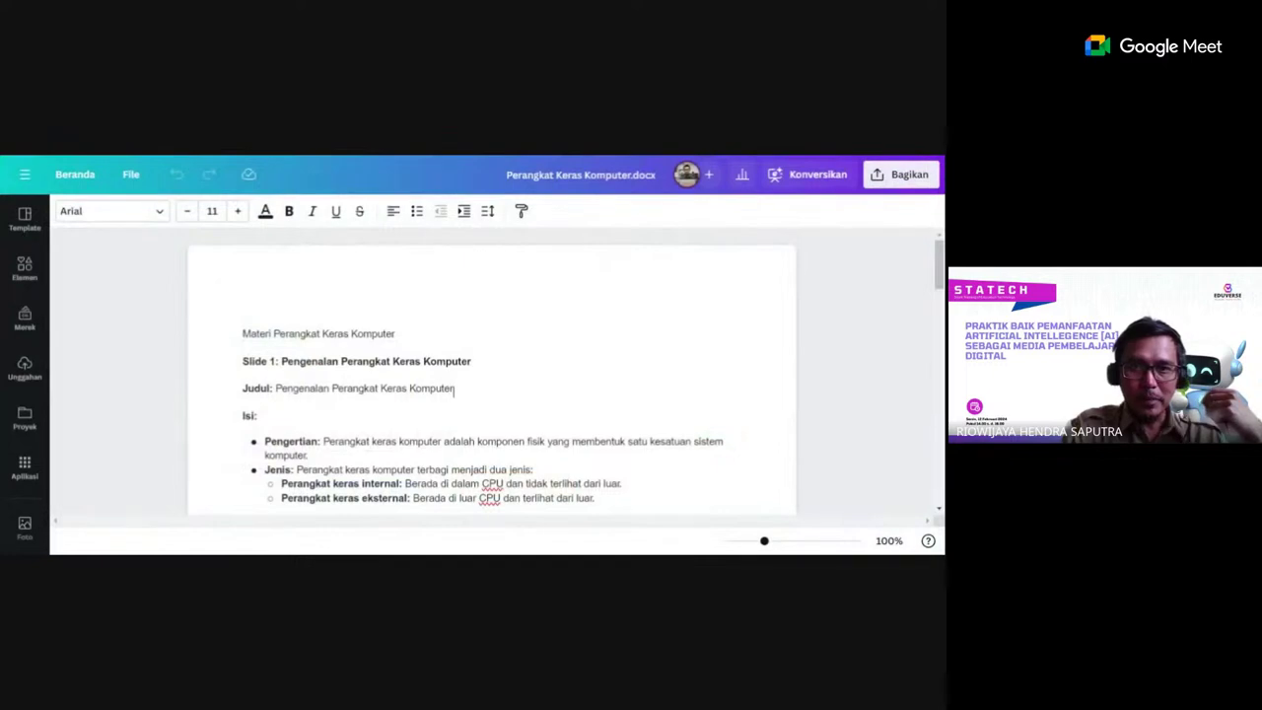
pyautogui.click(423, 361)
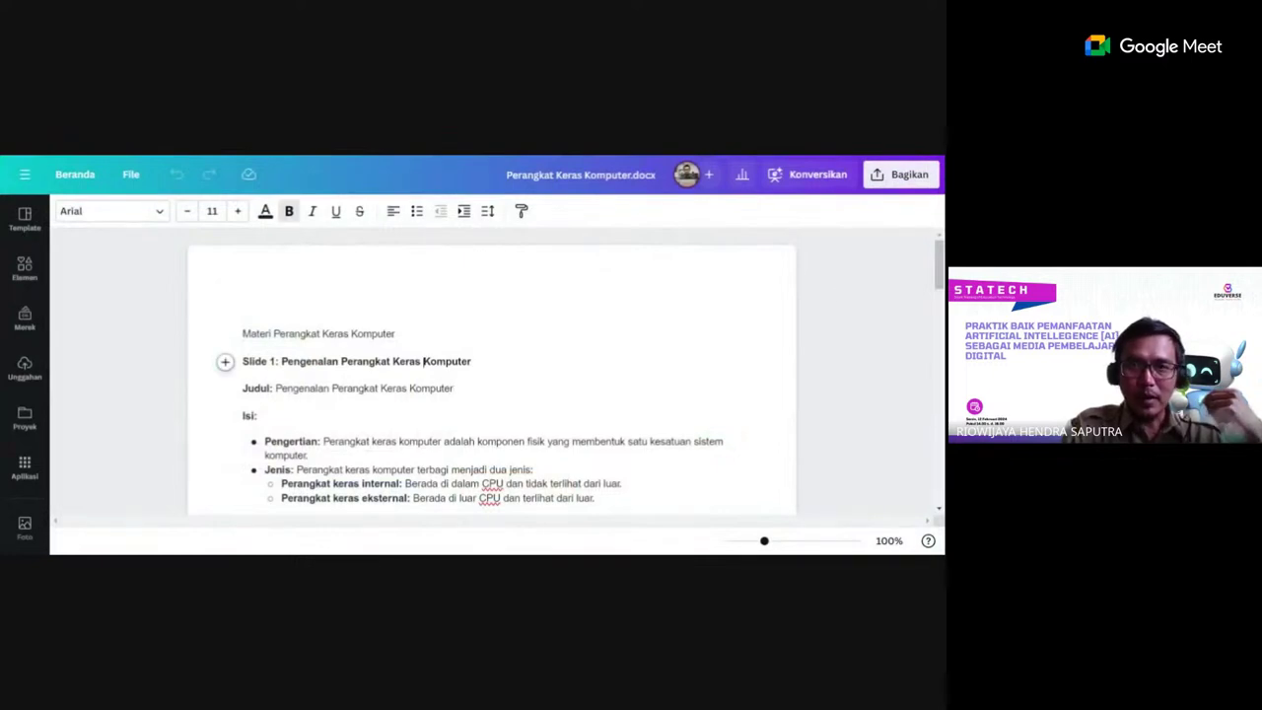
# Return to the home page and import Perangkat Keras Komputer.docx from the computer once more.
pyautogui.click(75, 178)
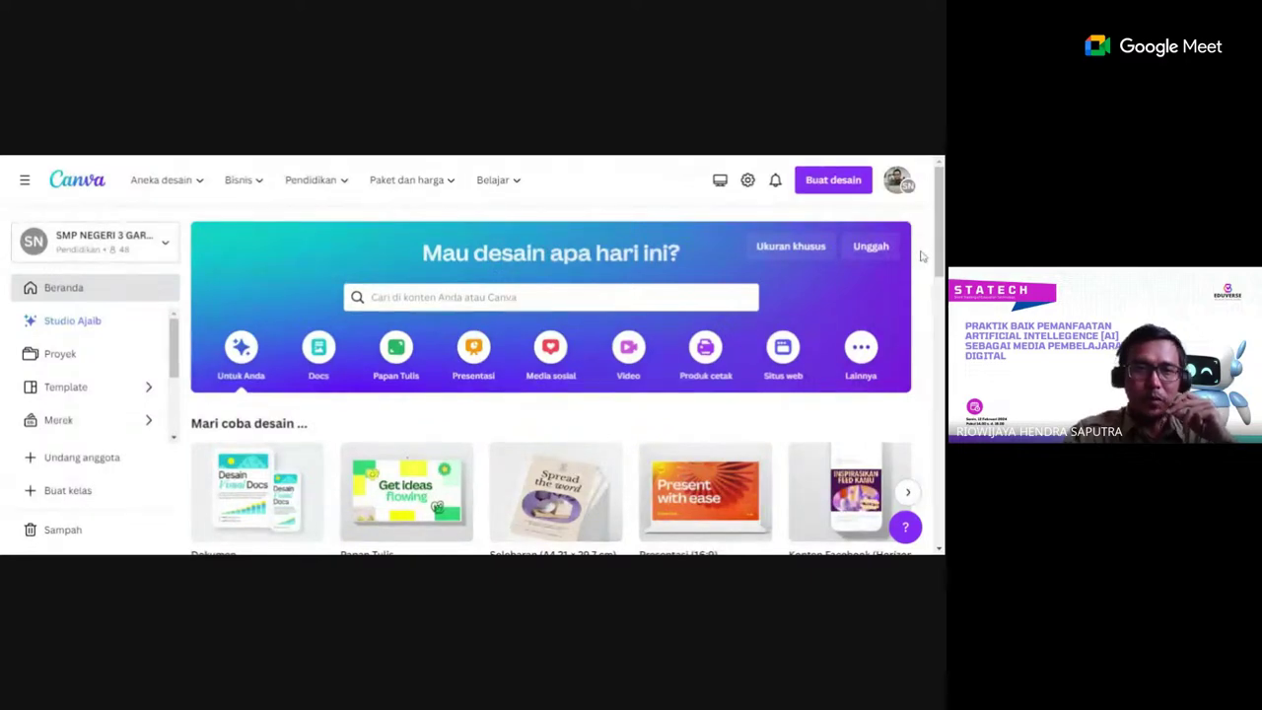
pyautogui.scroll(-1, 900, 286)
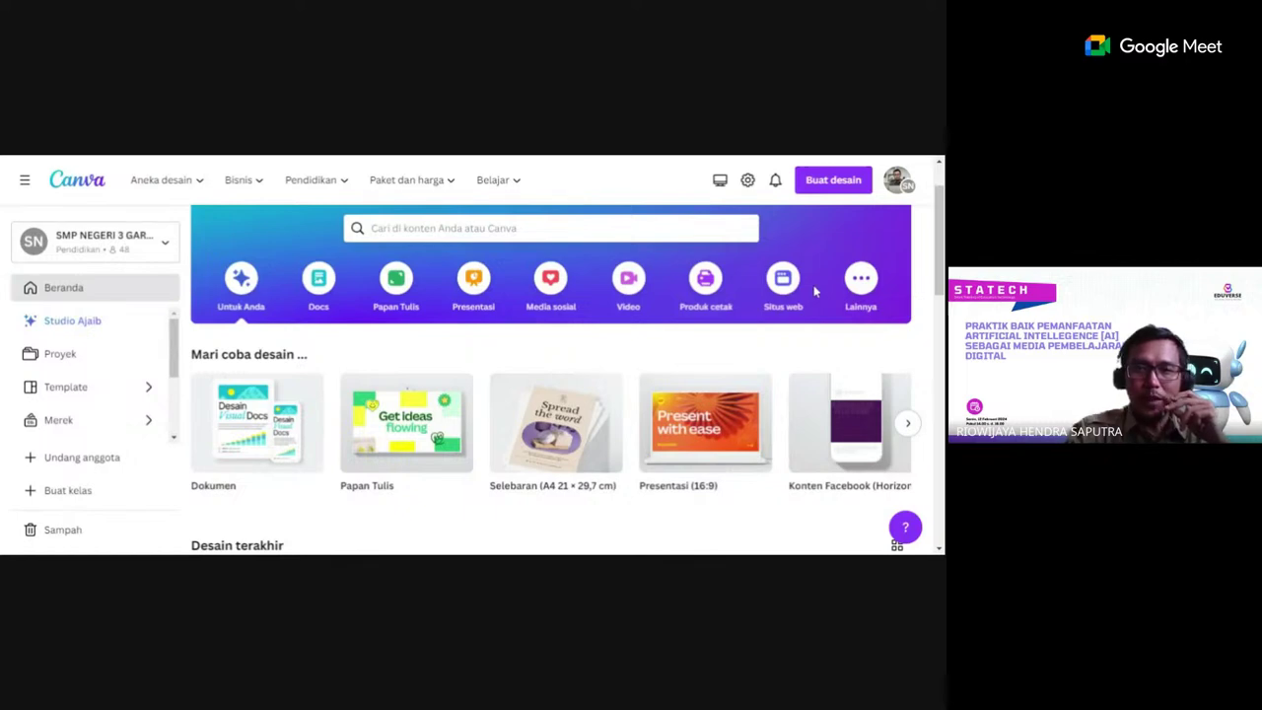
pyautogui.scroll(1, 814, 290)
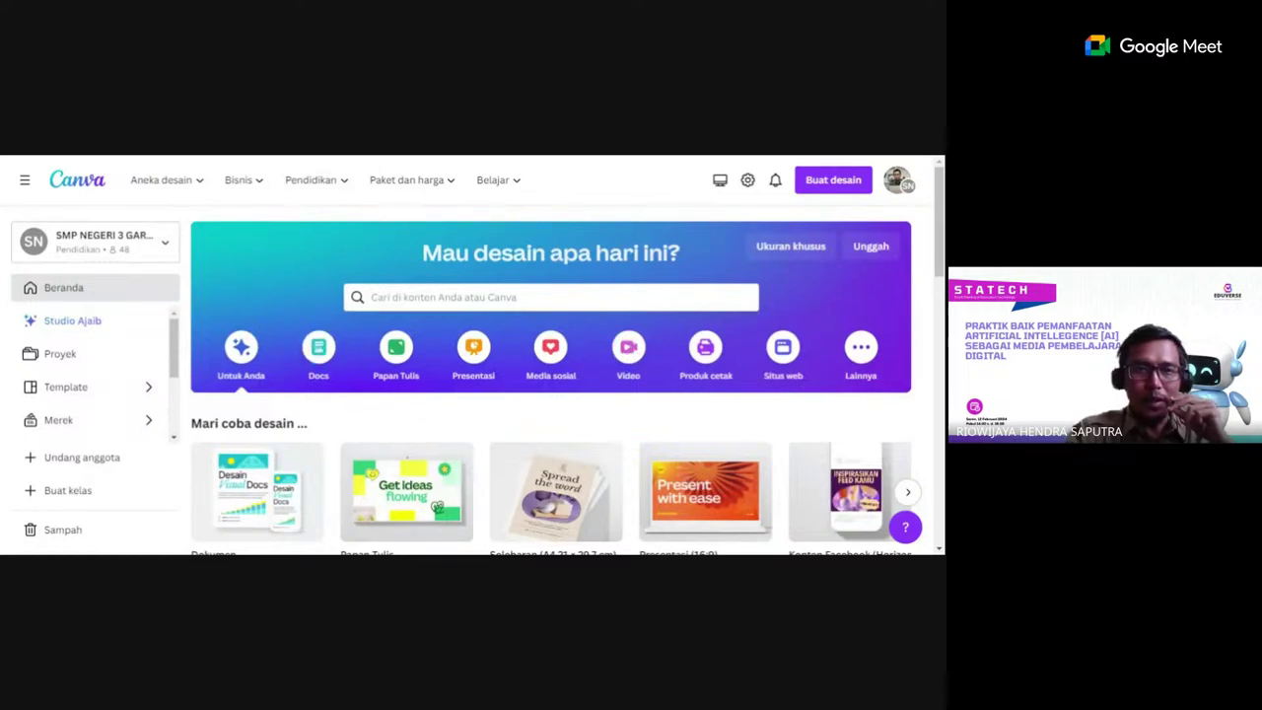
pyautogui.click(870, 247)
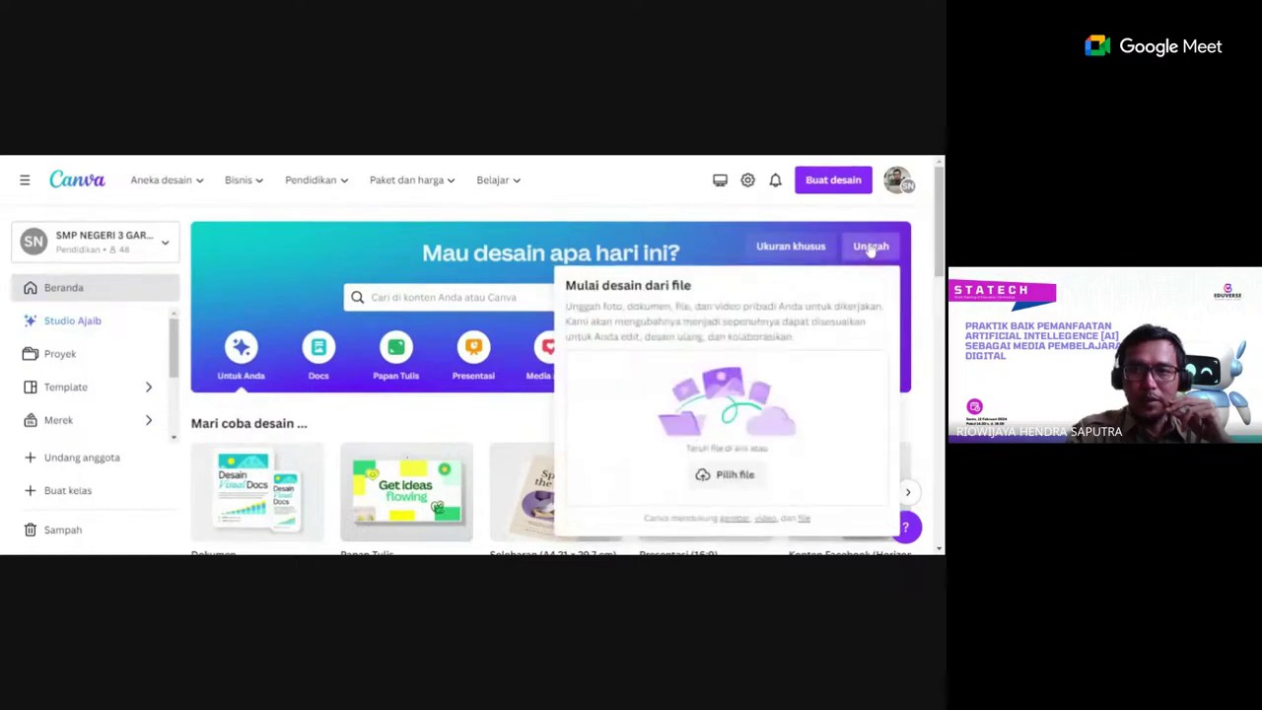
pyautogui.click(737, 476)
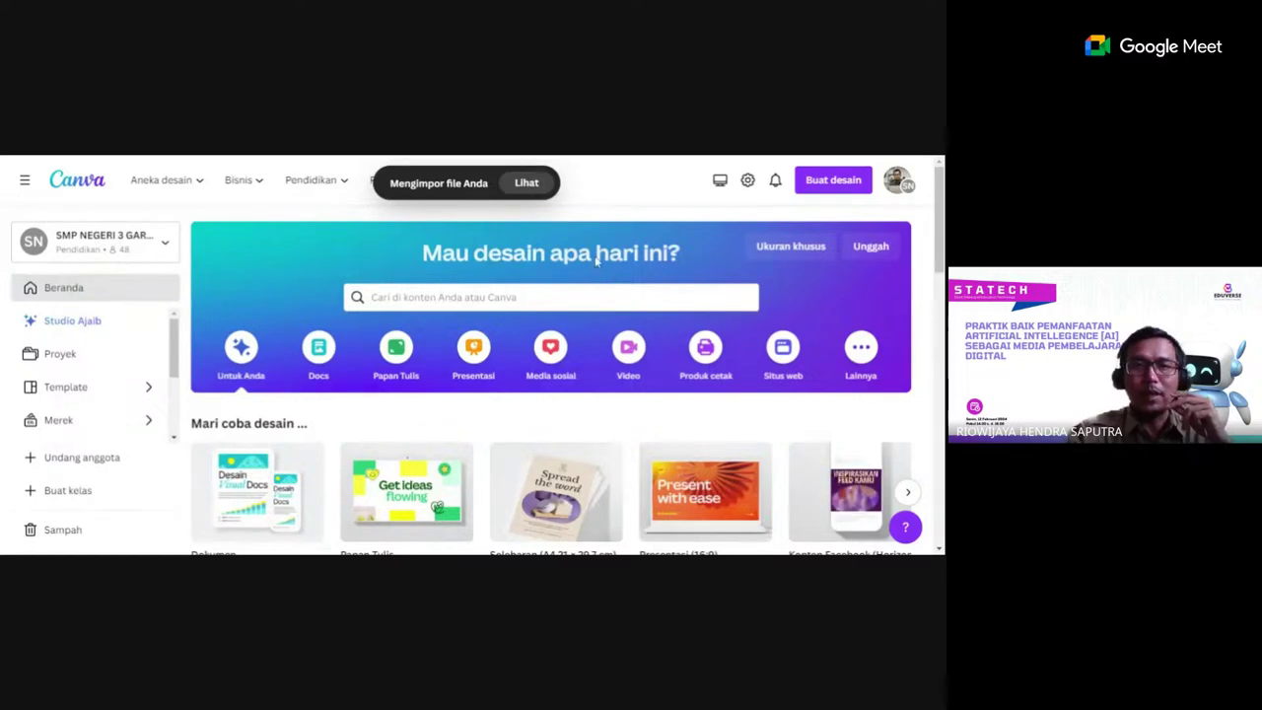
# Open the newest Perangkat Keras Komputer.docx design from the list of recent designs.
pyautogui.scroll(-5, 676, 288)
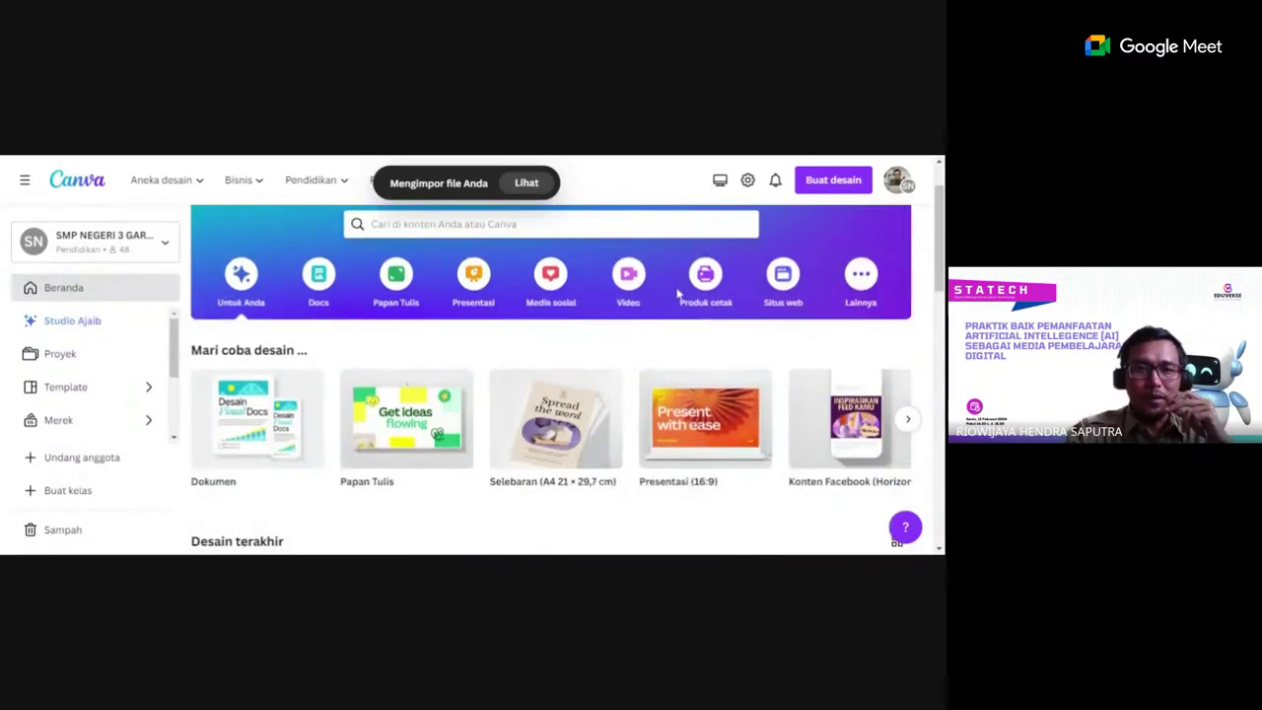
pyautogui.scroll(-3, 732, 330)
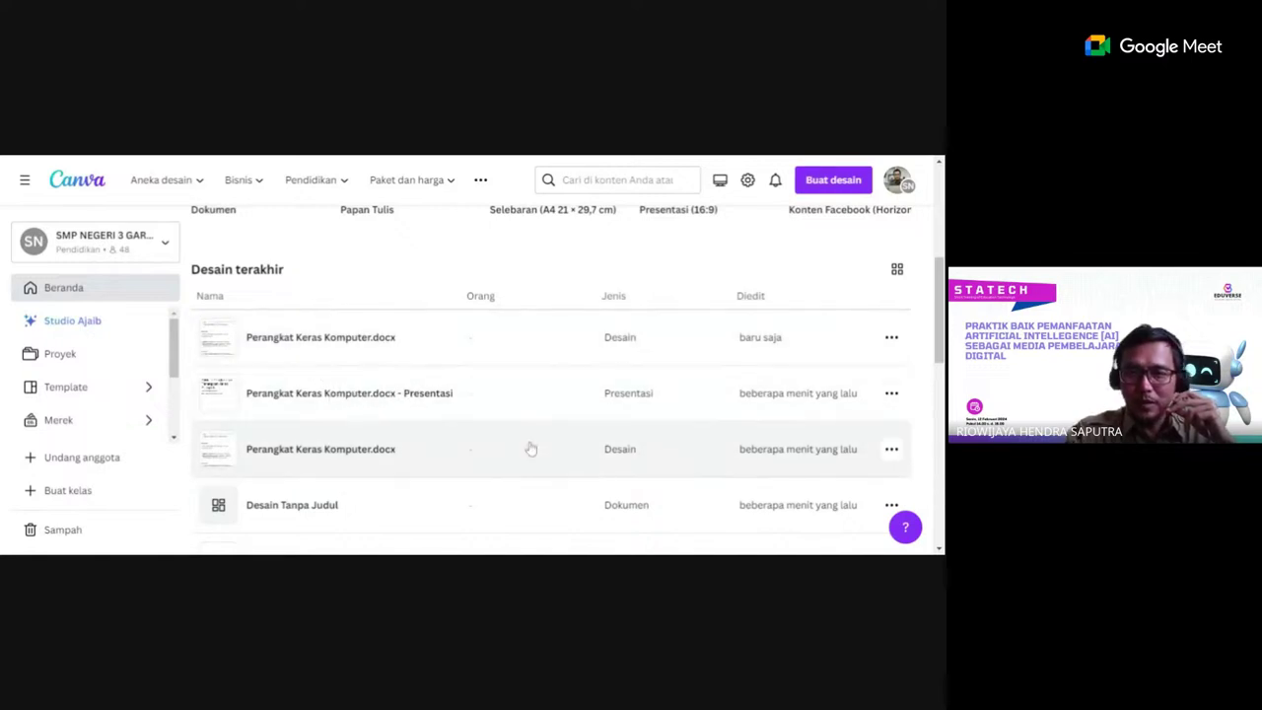
pyautogui.scroll(-1, 457, 438)
pyautogui.scroll(-1, 453, 438)
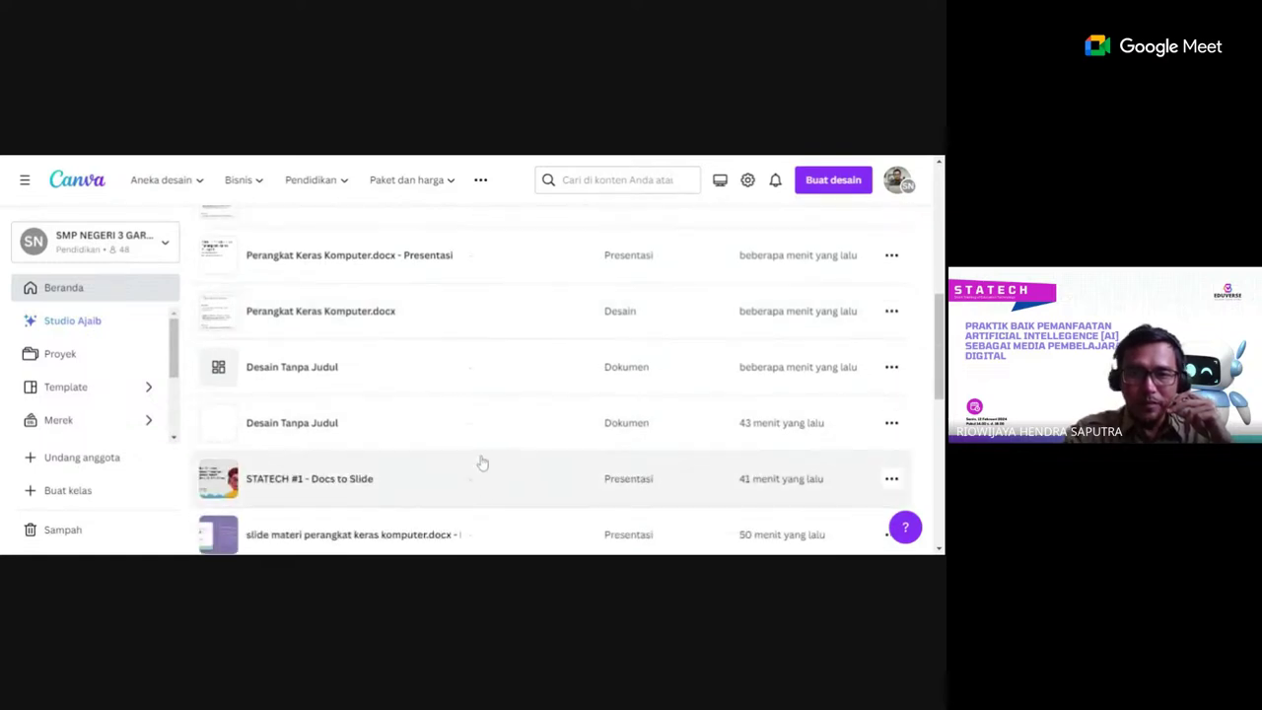
pyautogui.scroll(2, 482, 462)
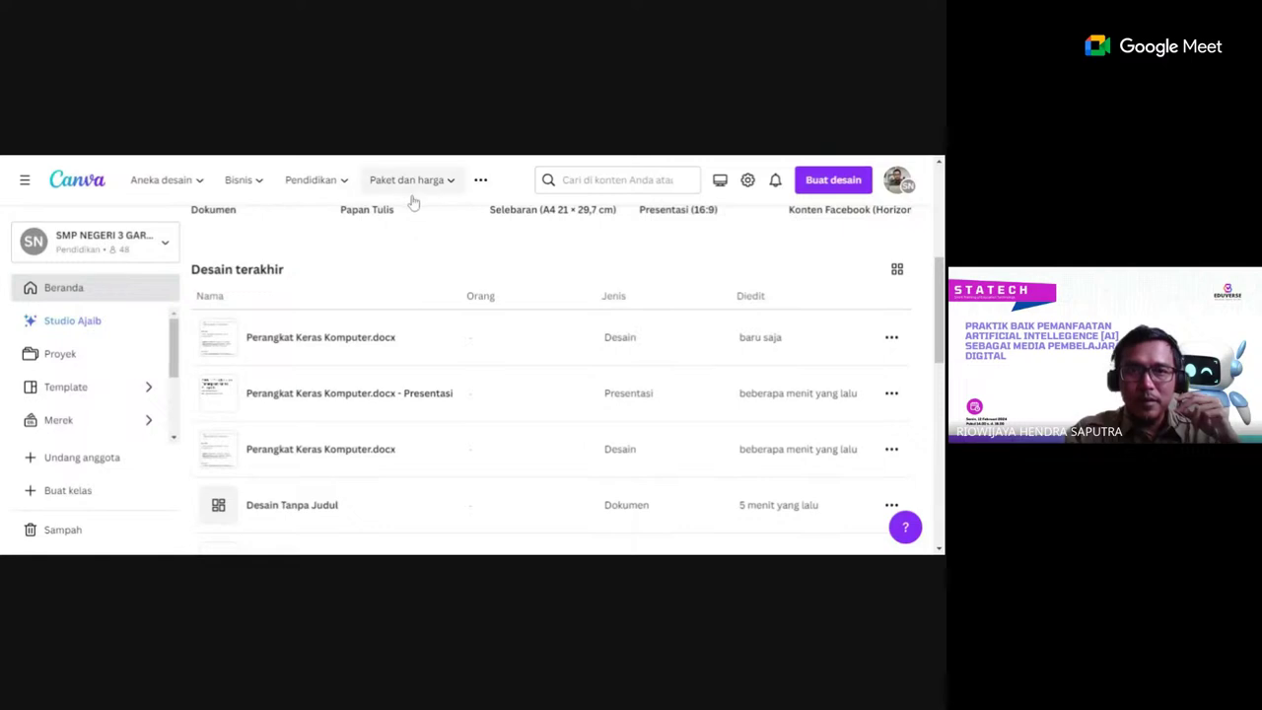
pyautogui.moveTo(411, 198)
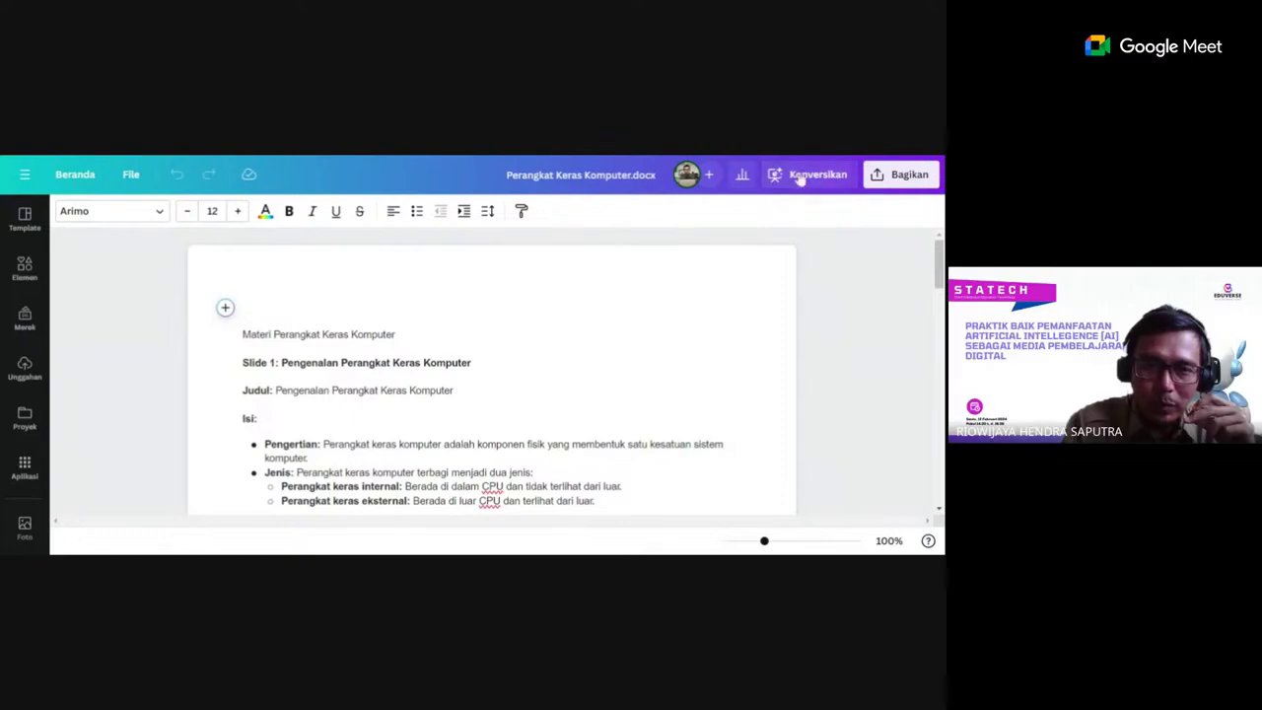
# Convert the Perangkat Keras Komputer.docx document into a presentation with Docs to Slides.
pyautogui.scroll(-3, 491, 375)
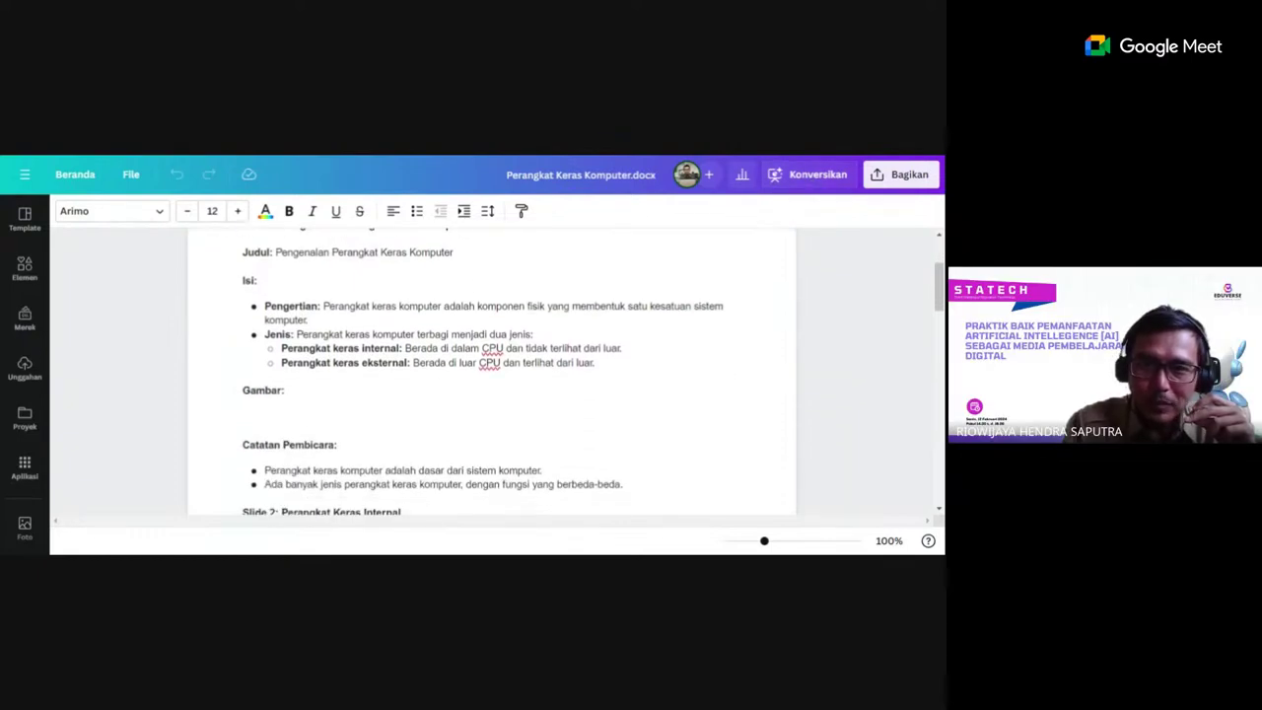
pyautogui.scroll(3, 490, 375)
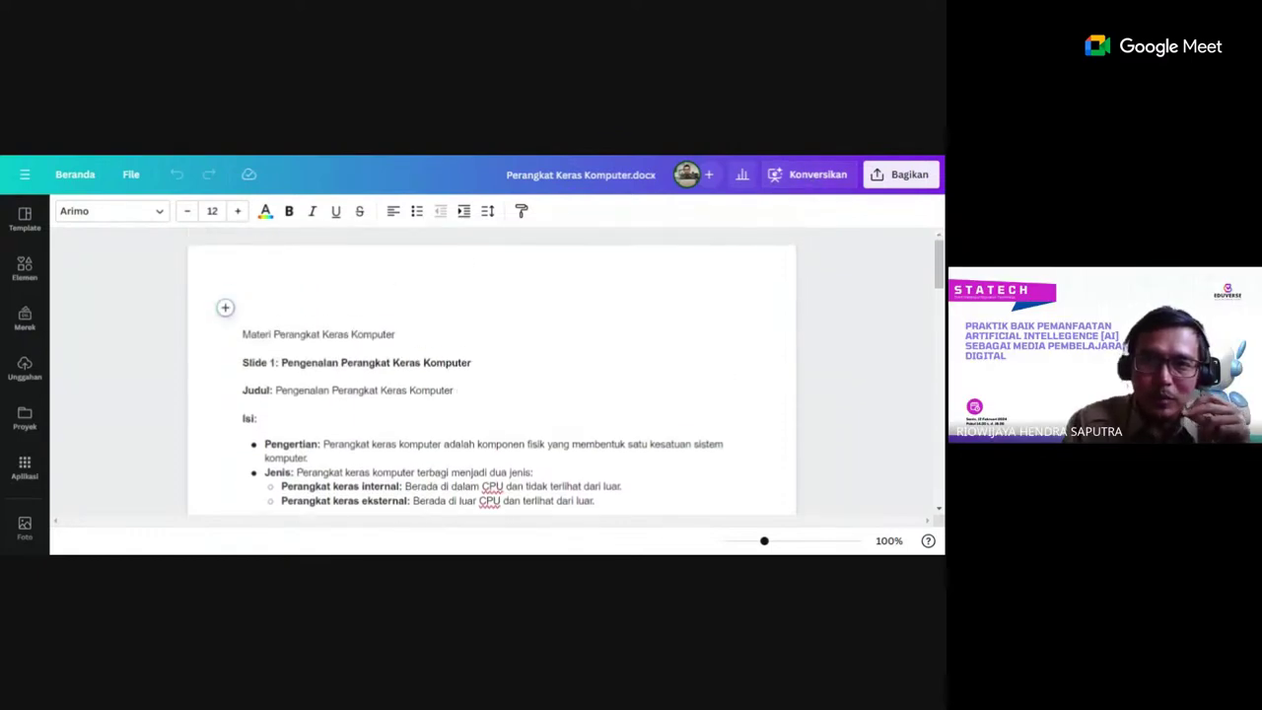
pyautogui.click(810, 182)
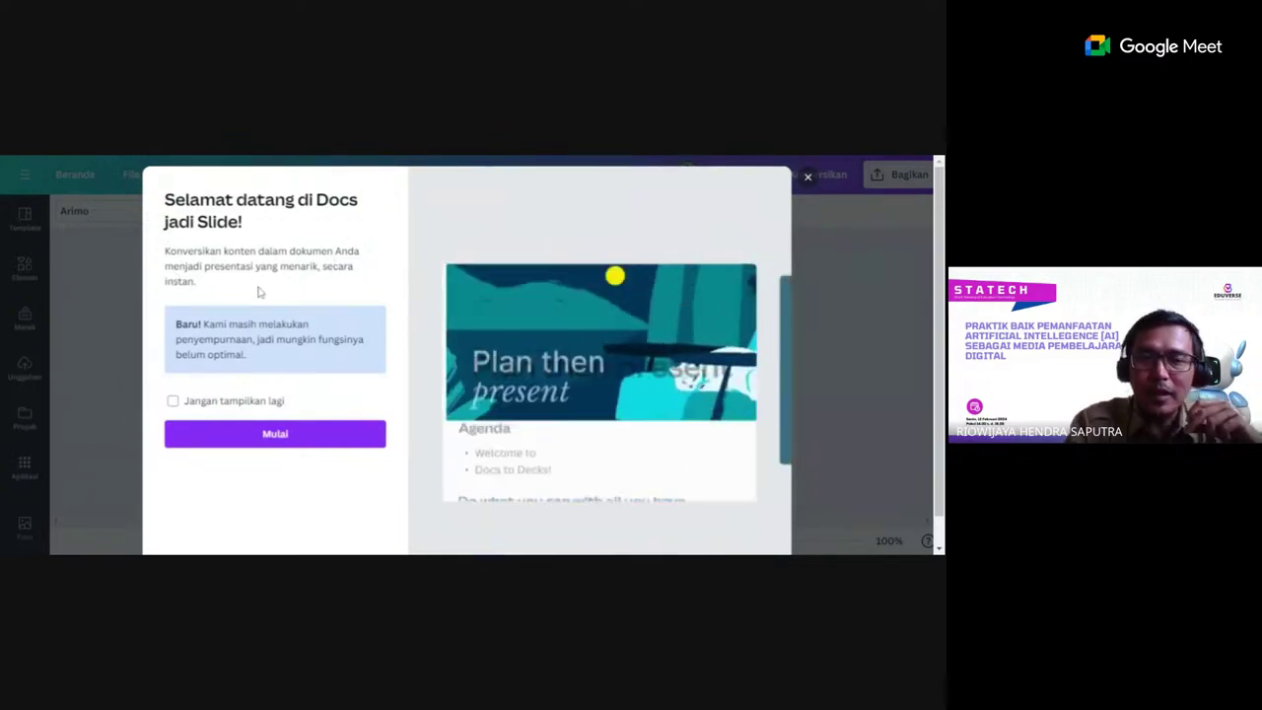
pyautogui.click(310, 435)
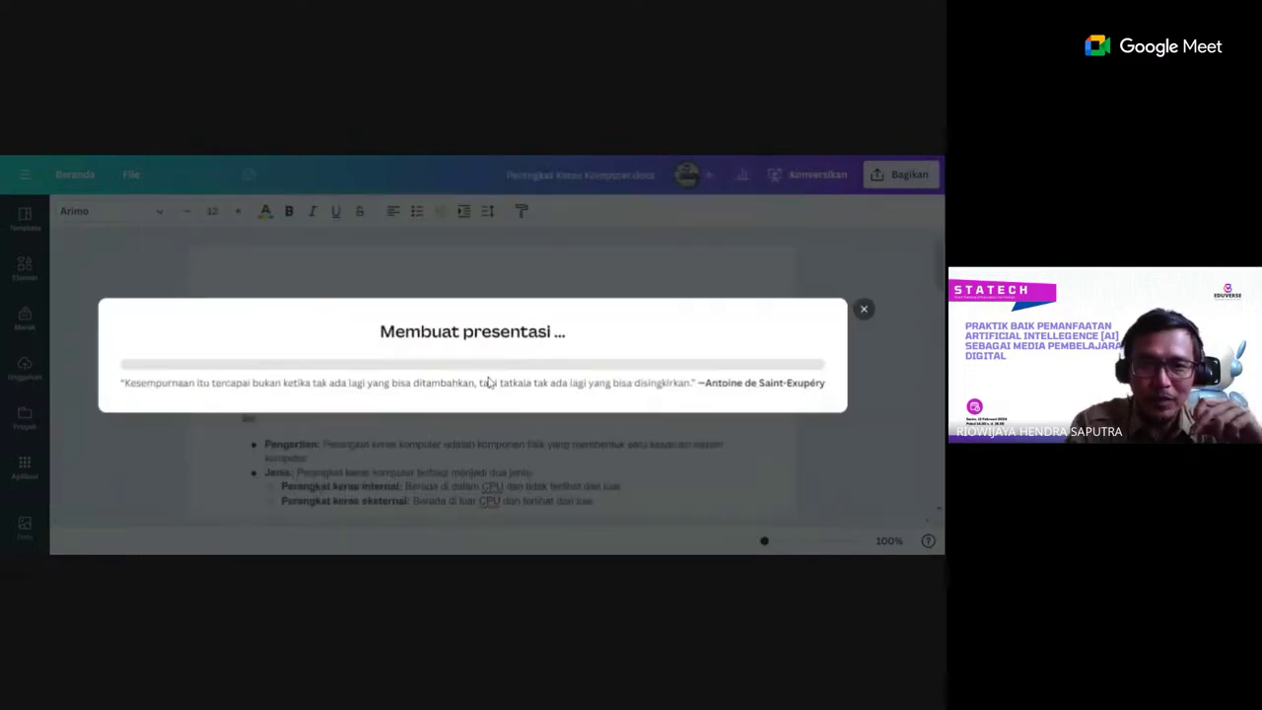
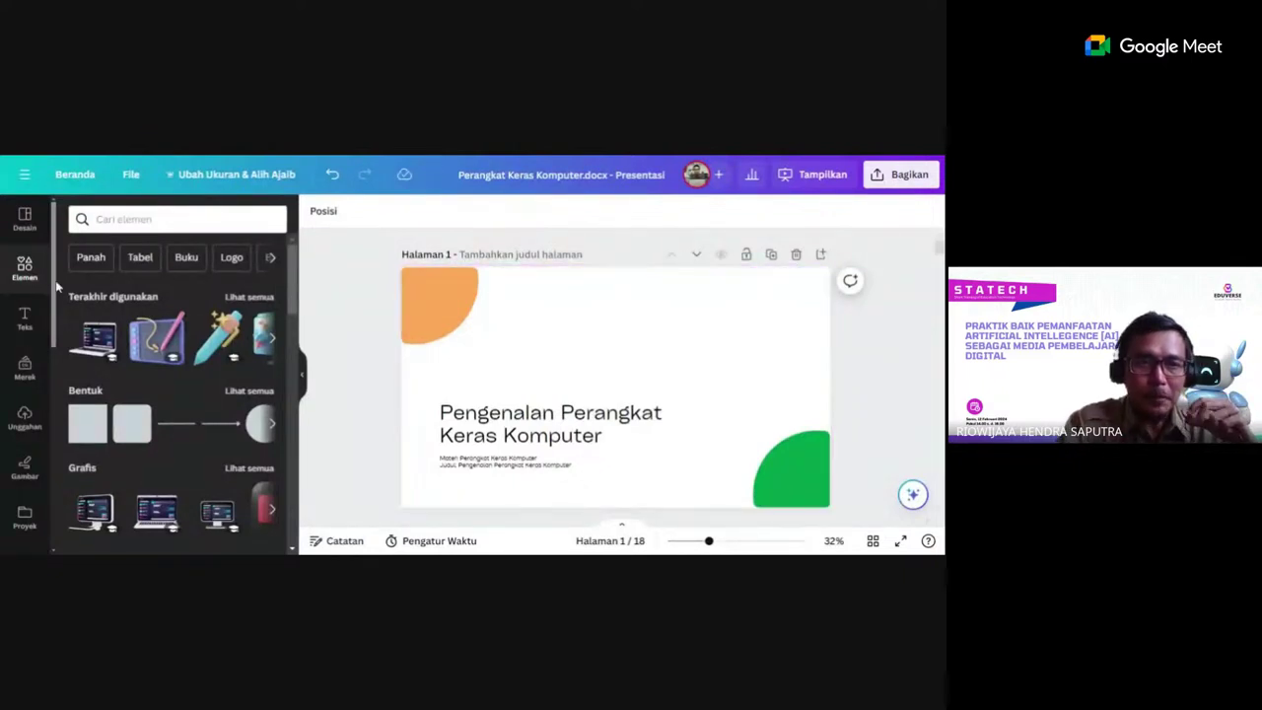
# Search the element graphics for "komputer 3d" and add the 3D man on a computer monitor to the title slide.
pyautogui.click(118, 219)
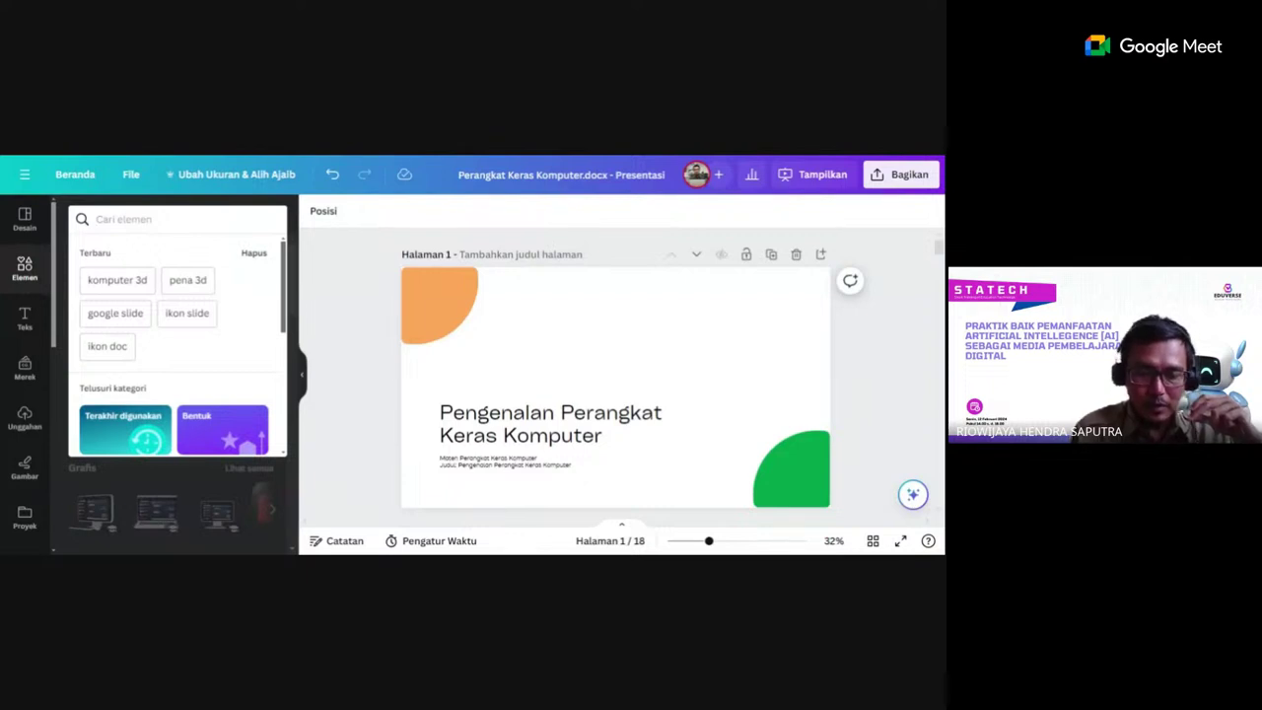
pyautogui.click(119, 282)
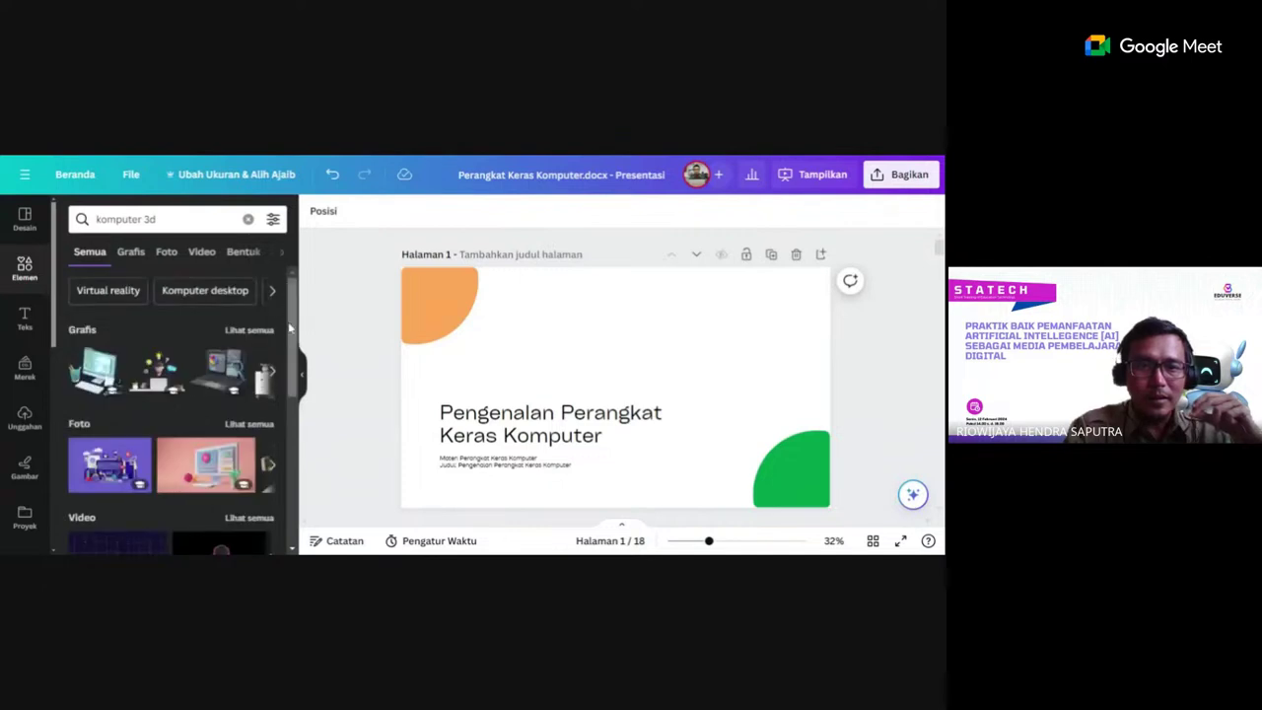
pyautogui.click(240, 332)
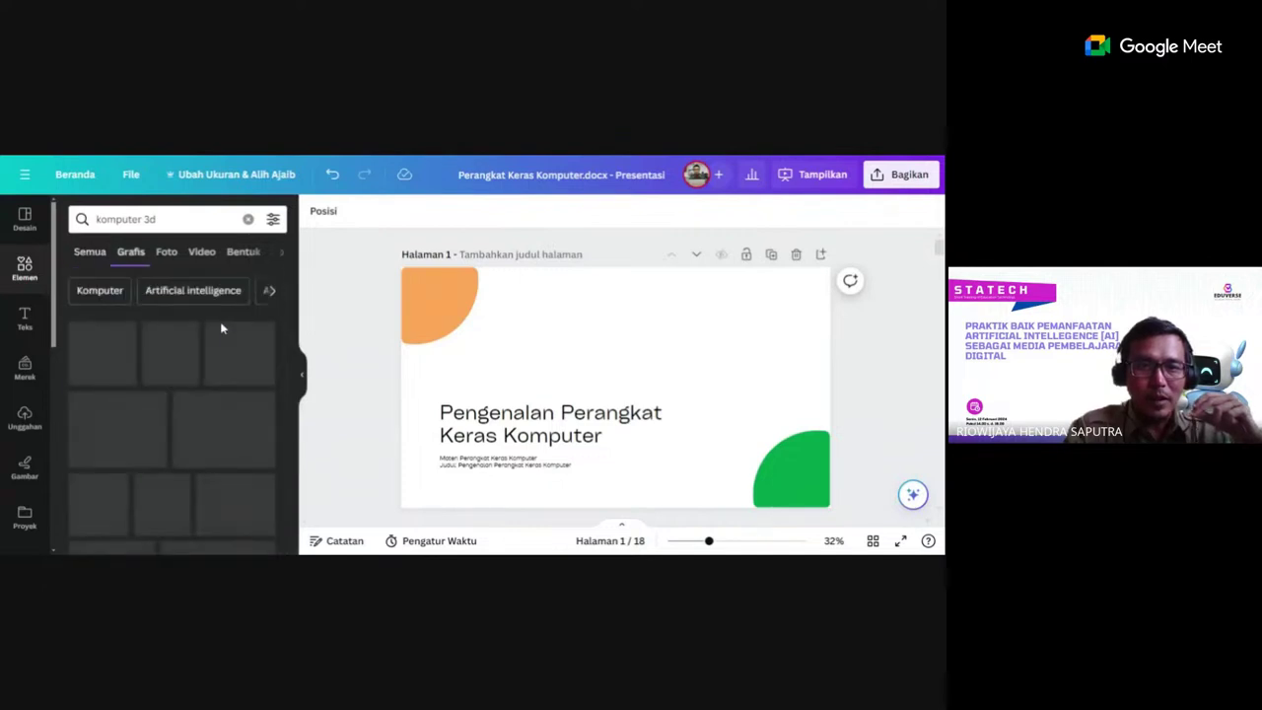
pyautogui.moveTo(293, 318); pyautogui.dragTo(306, 405)
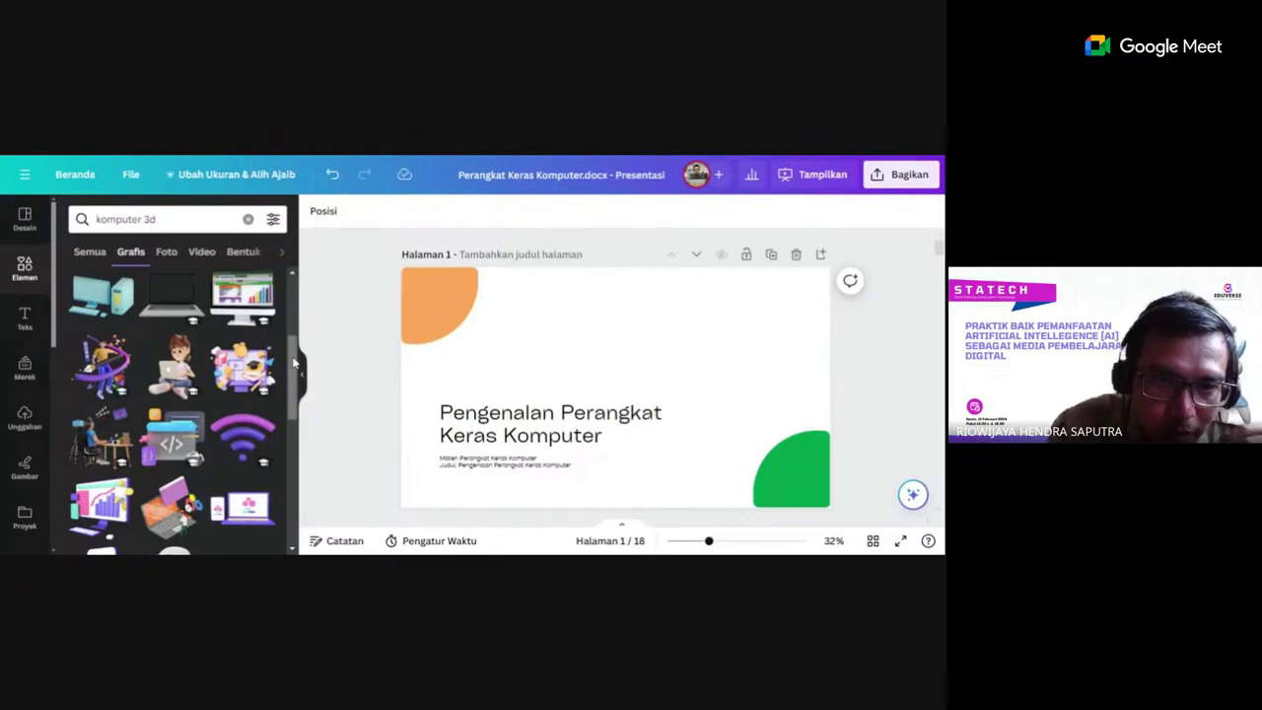
pyautogui.moveTo(293, 365); pyautogui.dragTo(306, 510)
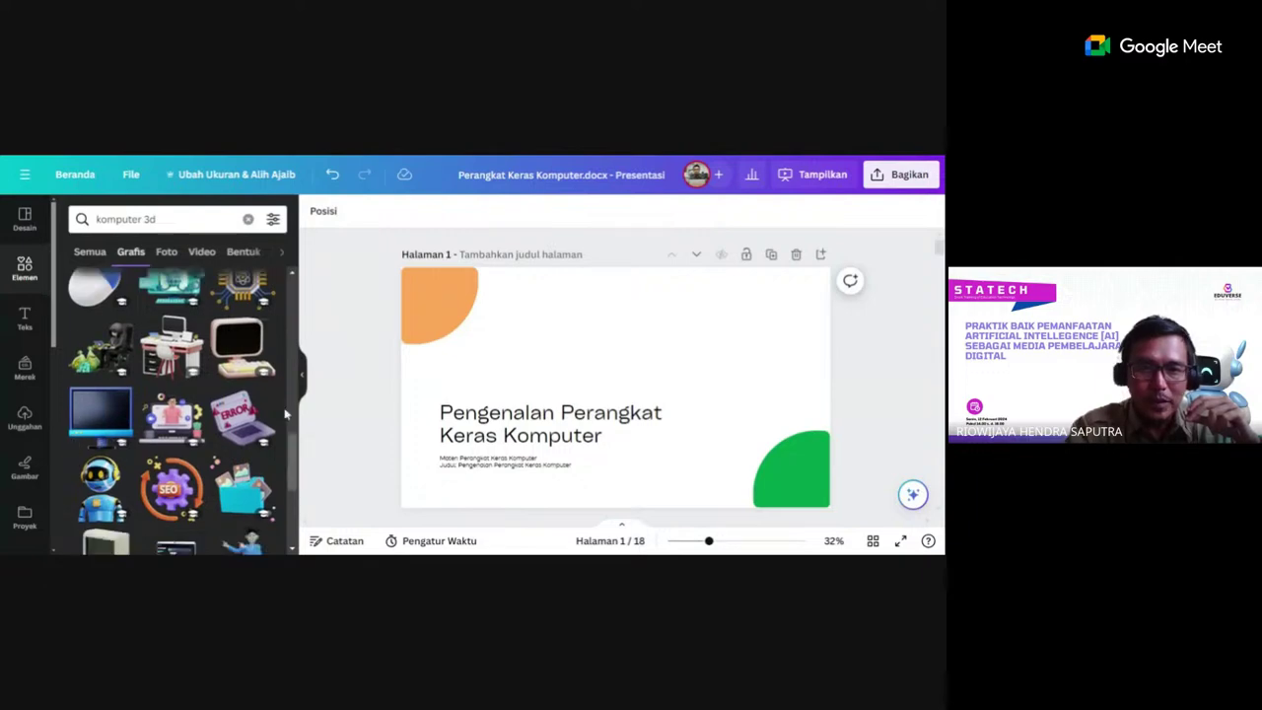
pyautogui.click(164, 430)
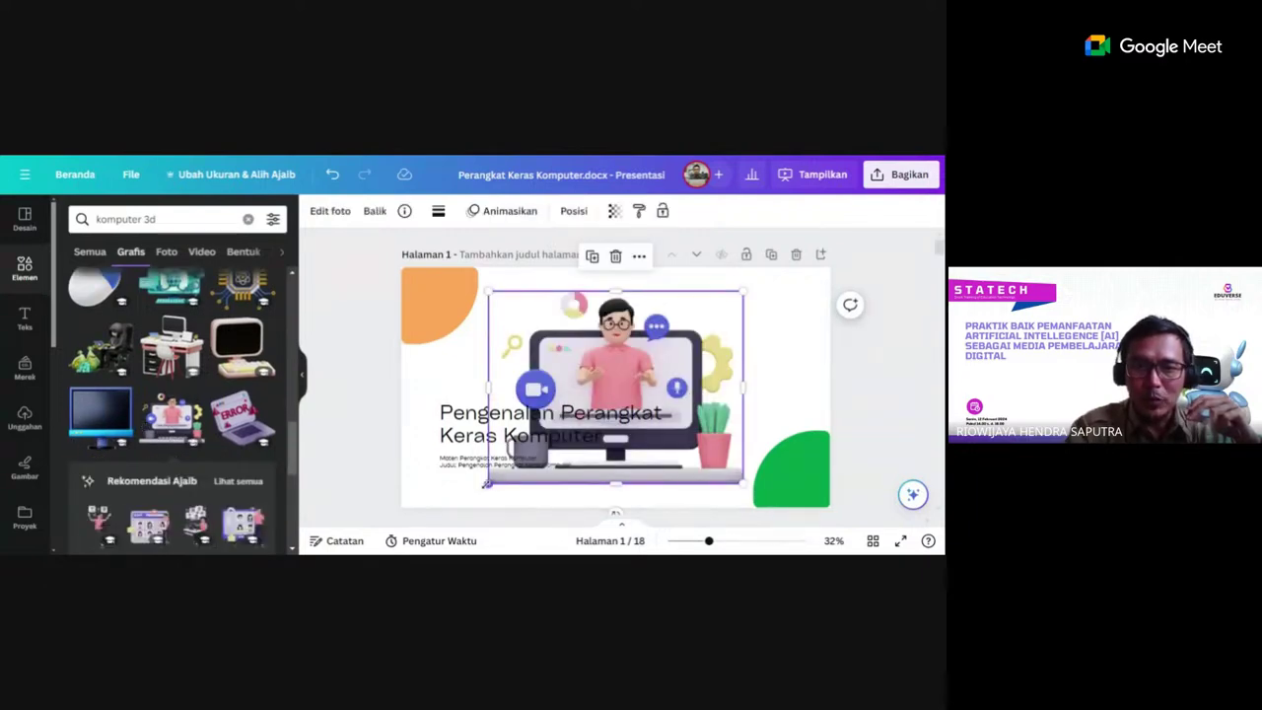
# Shift the title slide's texts slightly down and resize the 3D man-on-monitor graphic to about 712 × 540, placing it above the title.
pyautogui.moveTo(486, 483); pyautogui.dragTo(598, 399)
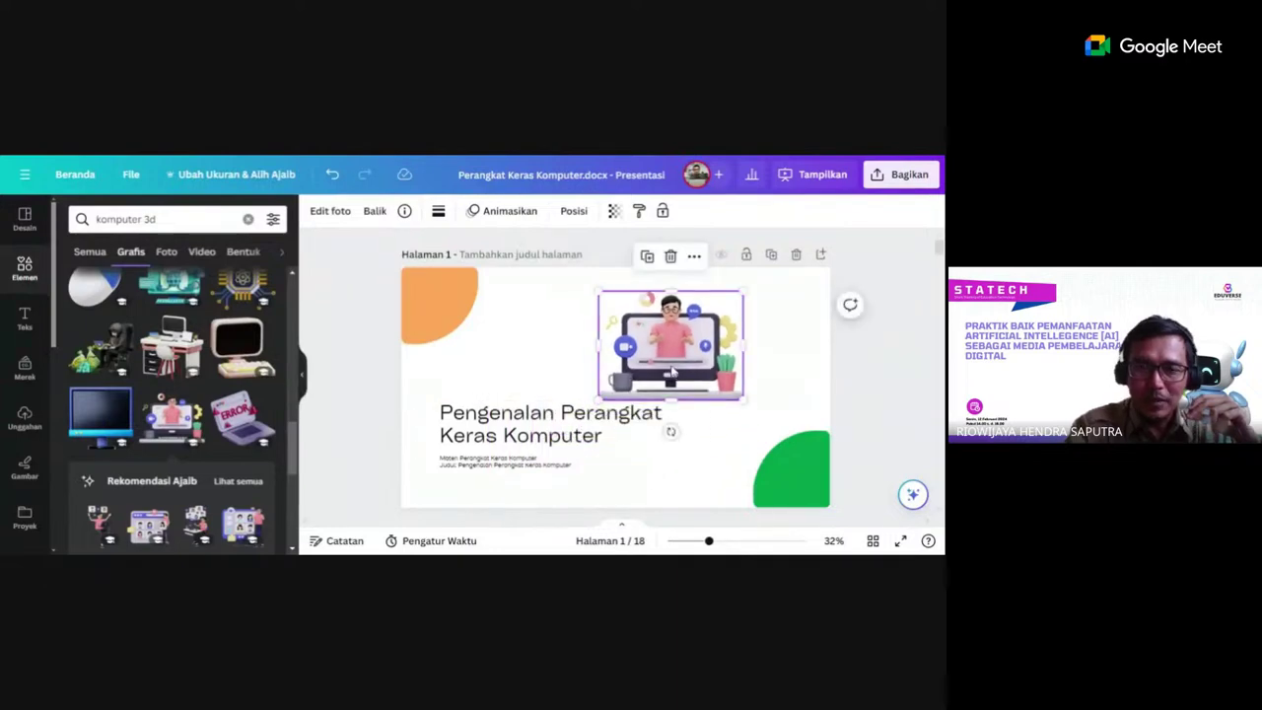
pyautogui.moveTo(672, 371); pyautogui.dragTo(732, 375)
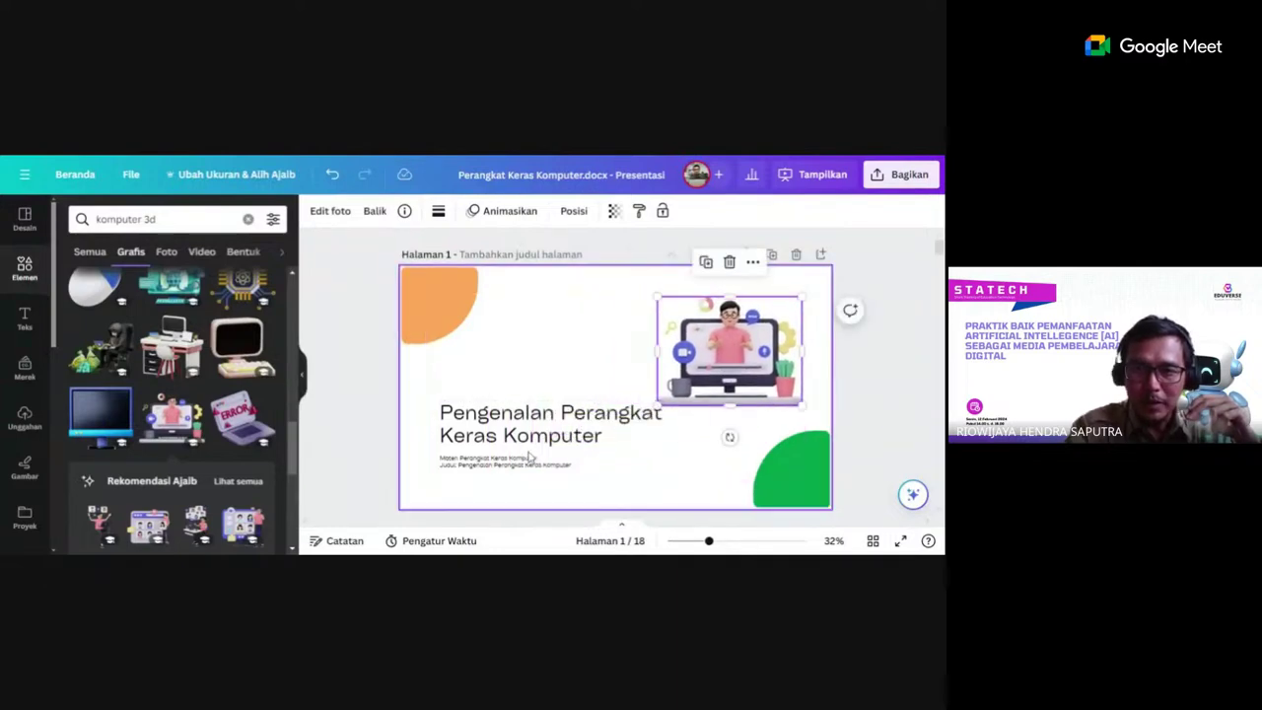
pyautogui.click(487, 474)
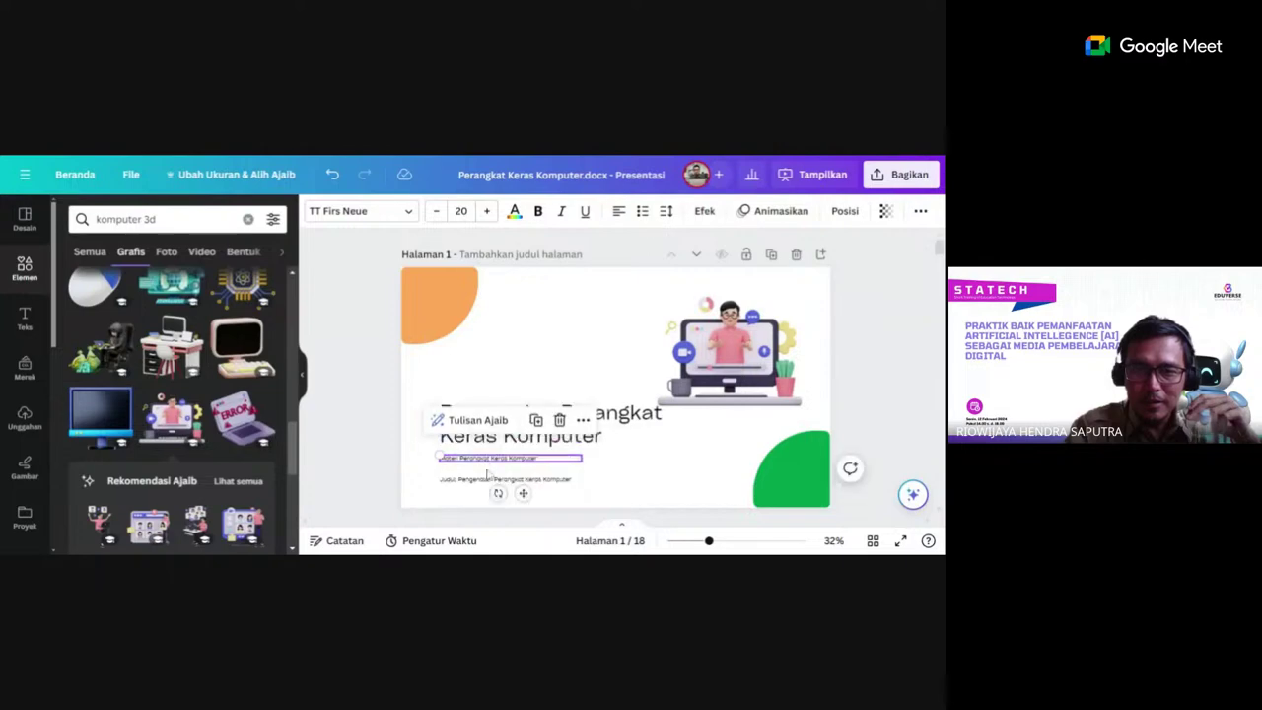
pyautogui.click(493, 426)
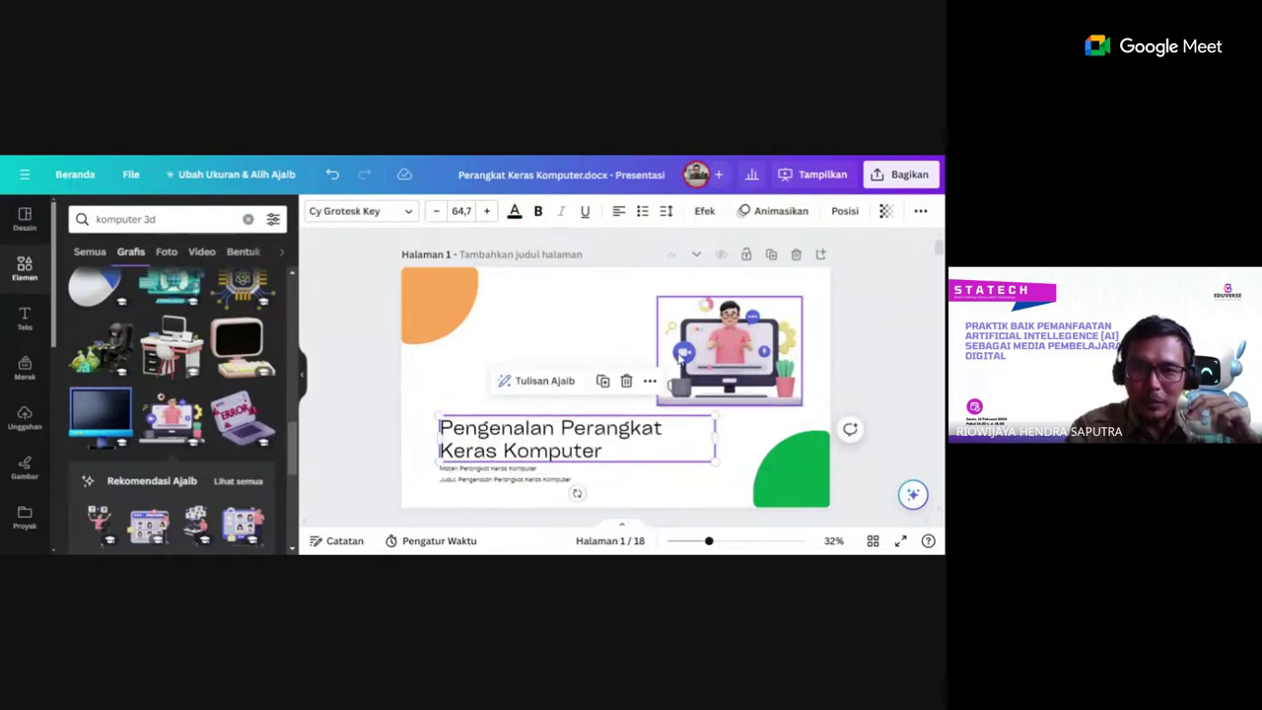
pyautogui.moveTo(681, 360); pyautogui.dragTo(460, 367)
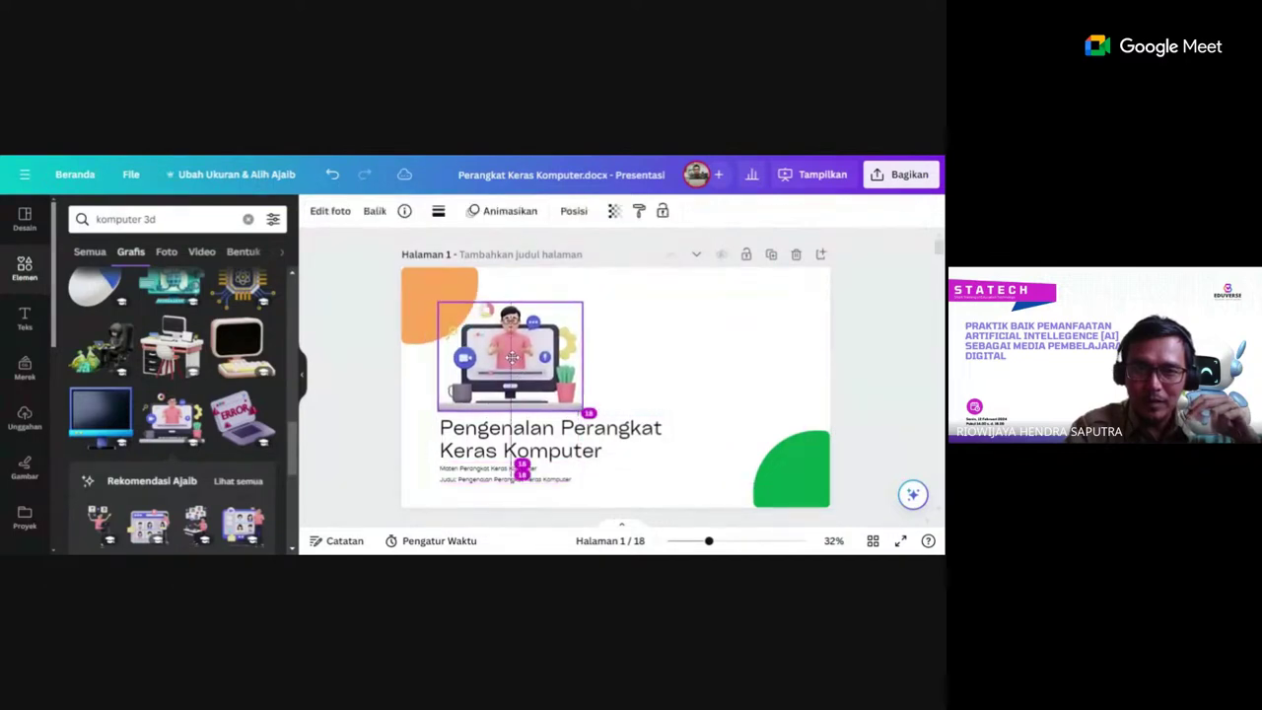
pyautogui.moveTo(582, 303); pyautogui.dragTo(597, 292)
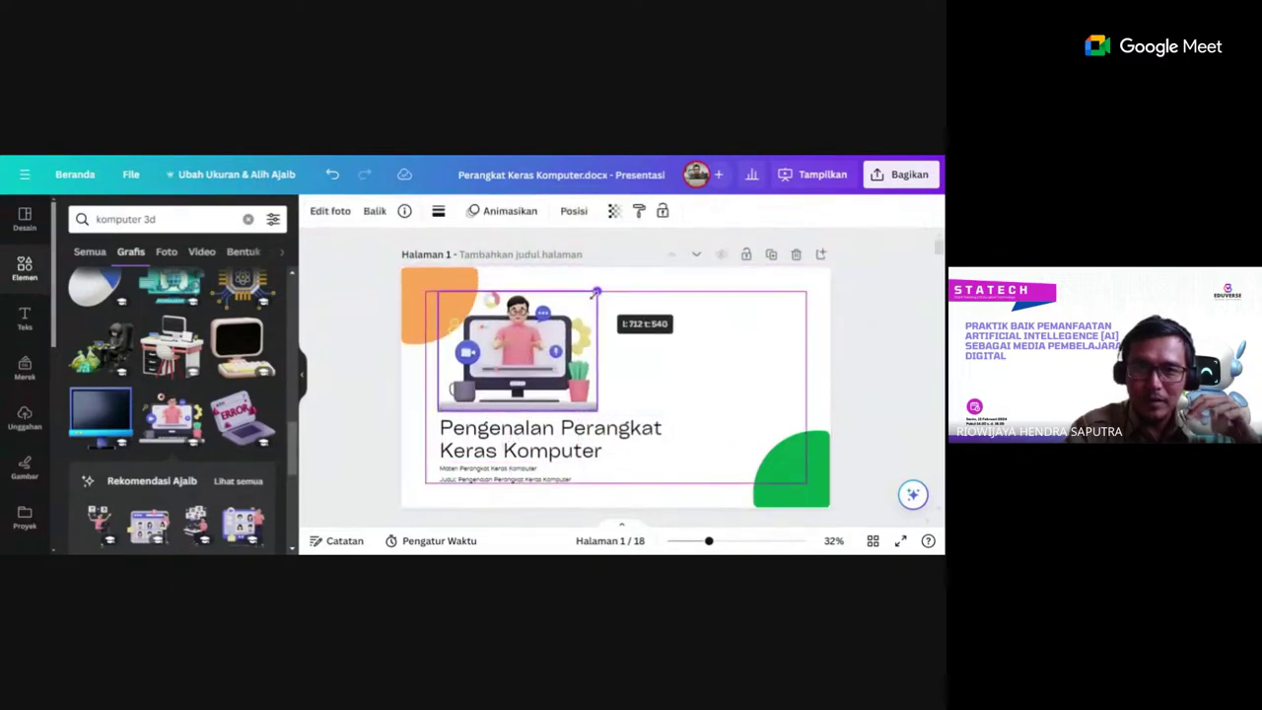
pyautogui.click(892, 337)
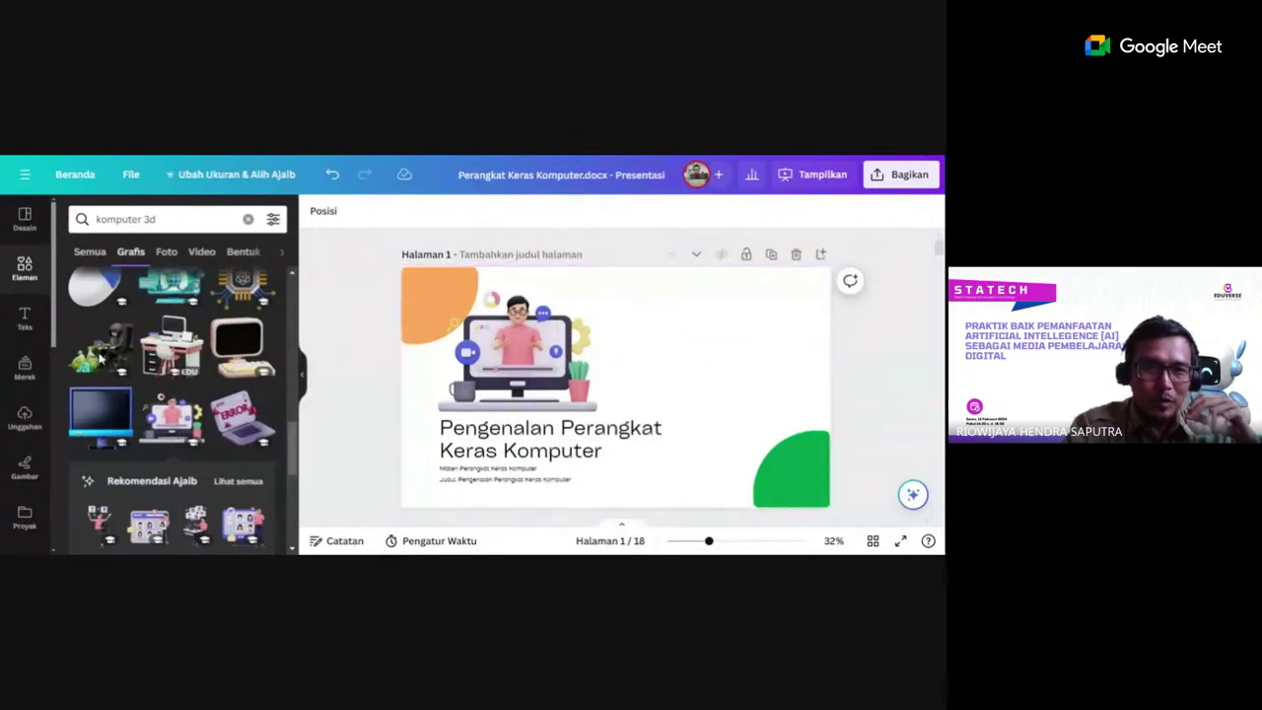
# Apply the pastel Poppins Bold colour and font combination from the design styles to the title slide.
pyautogui.click(25, 221)
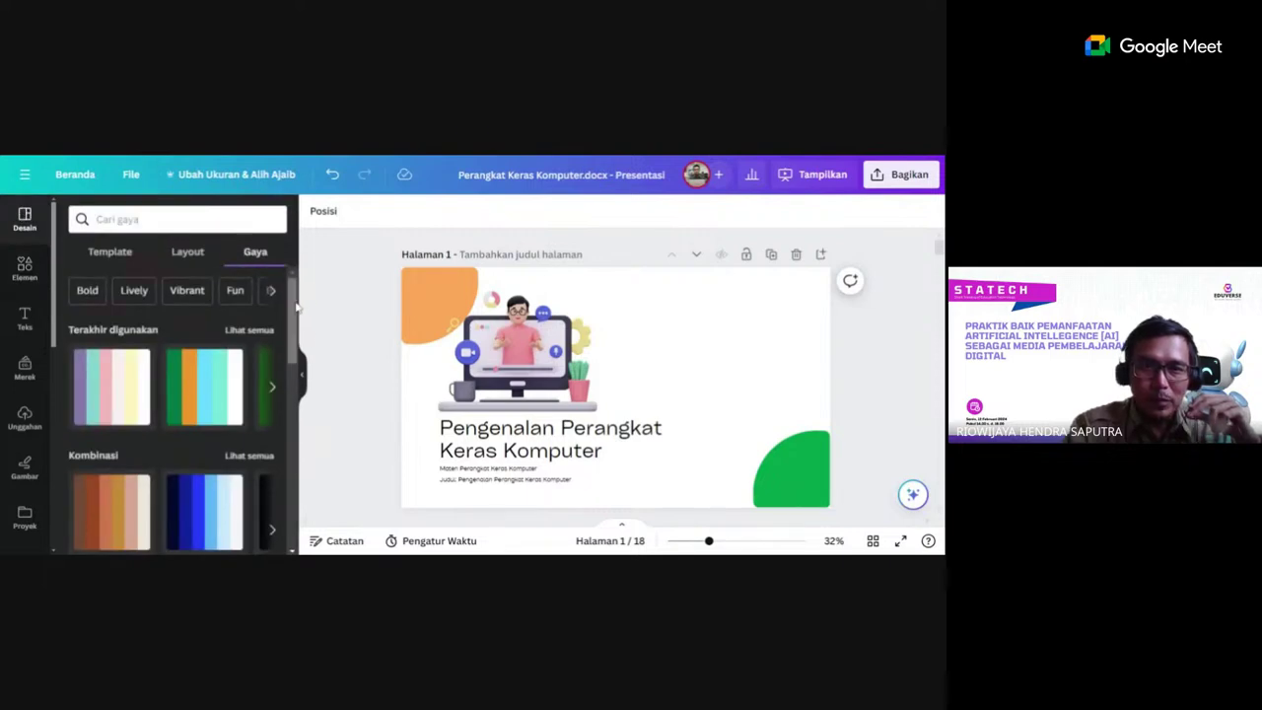
pyautogui.scroll(-2, 295, 308)
pyautogui.scroll(2, 296, 325)
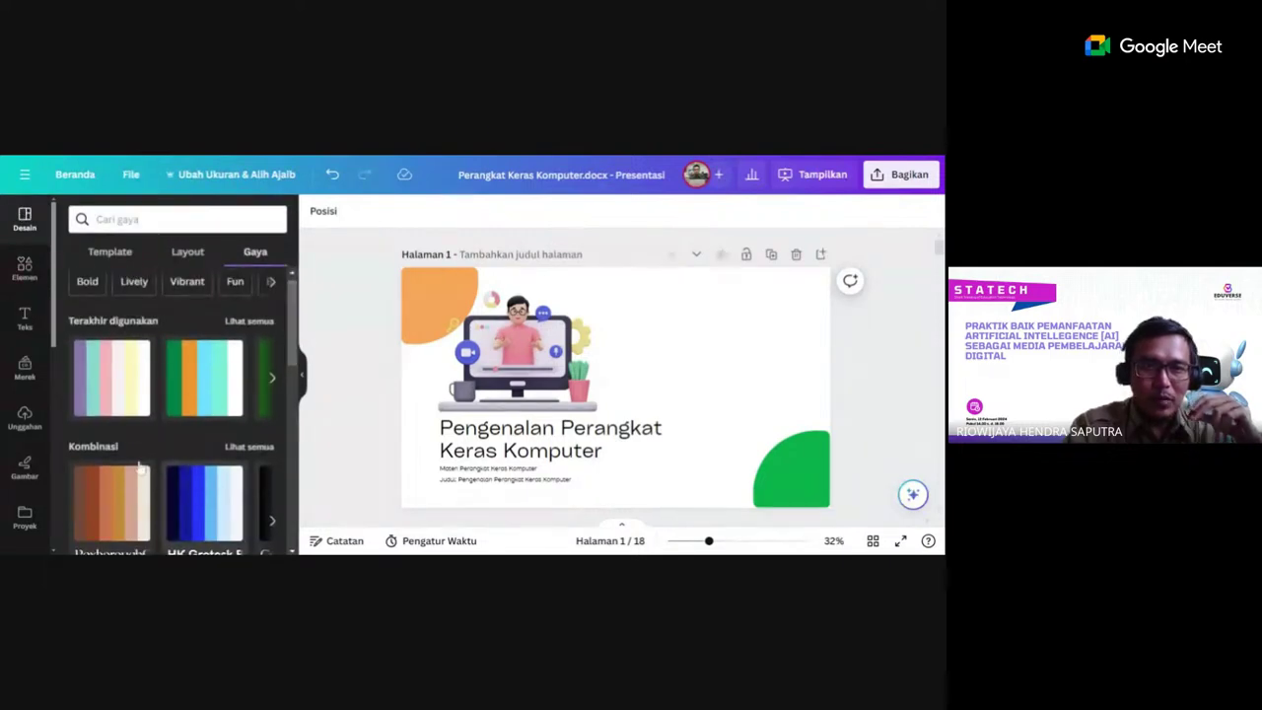
pyautogui.scroll(-3, 298, 375)
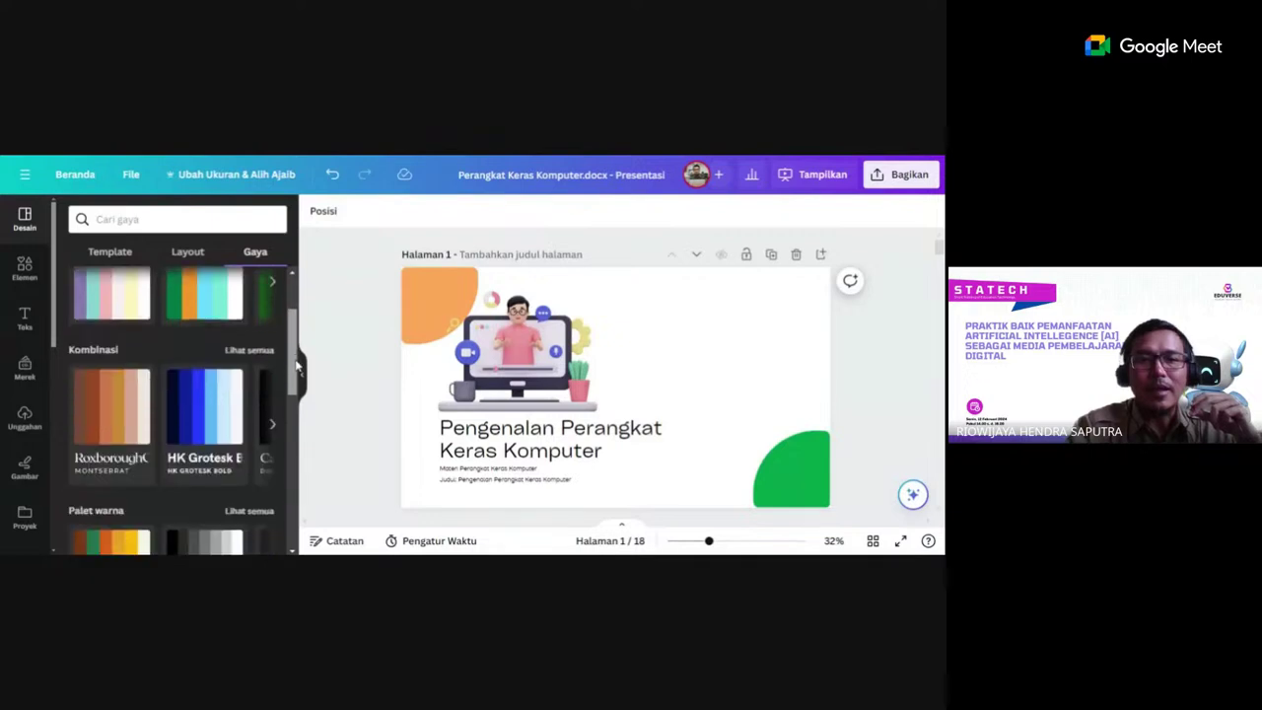
pyautogui.scroll(-3, 298, 370)
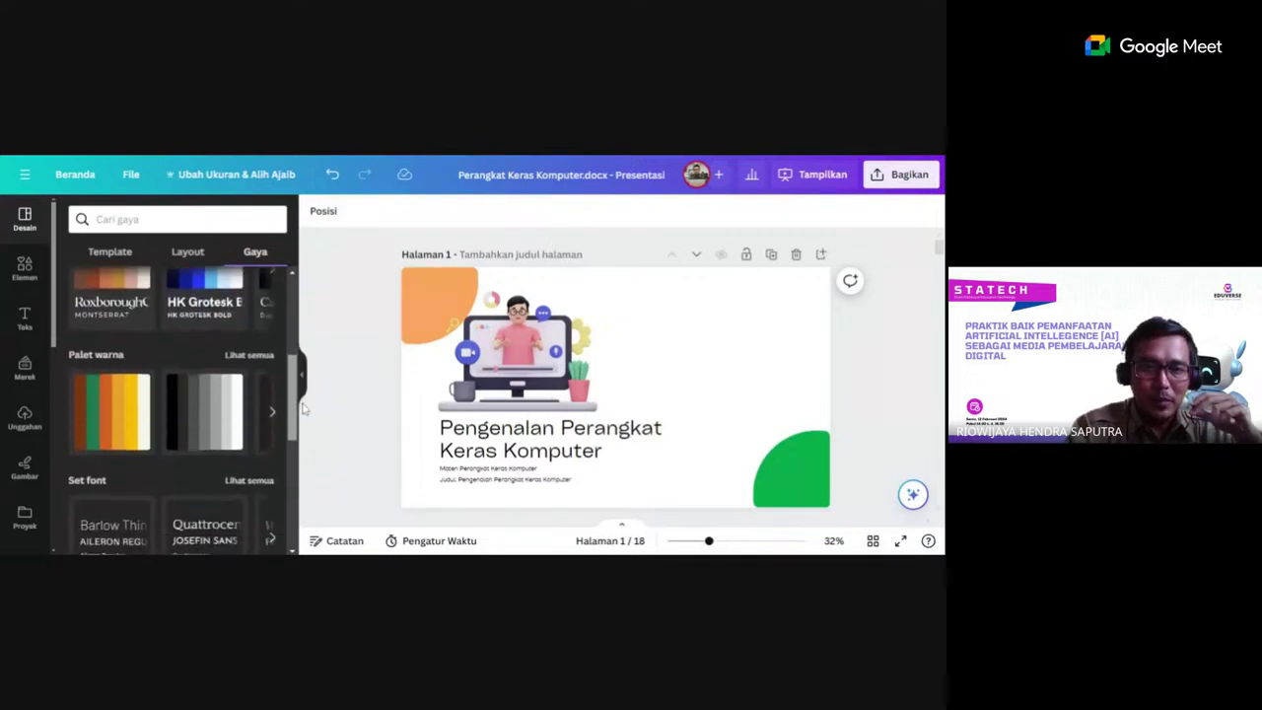
pyautogui.scroll(2, 301, 415)
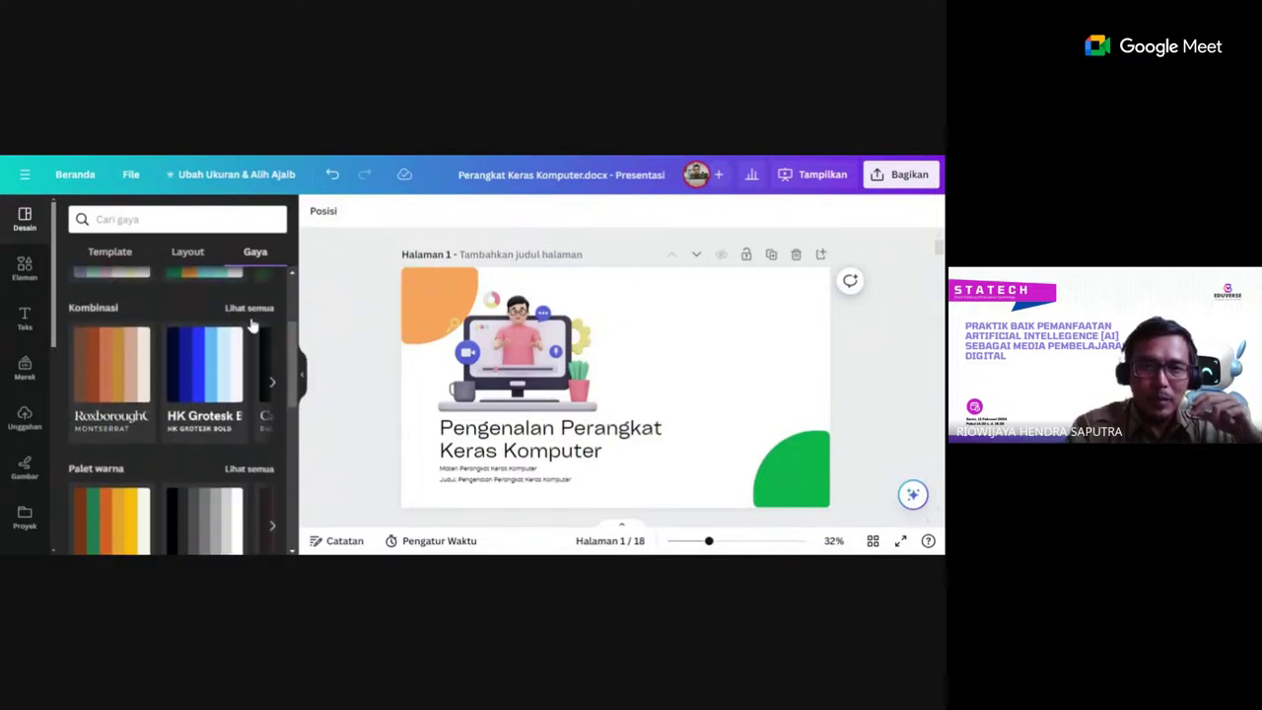
pyautogui.click(252, 309)
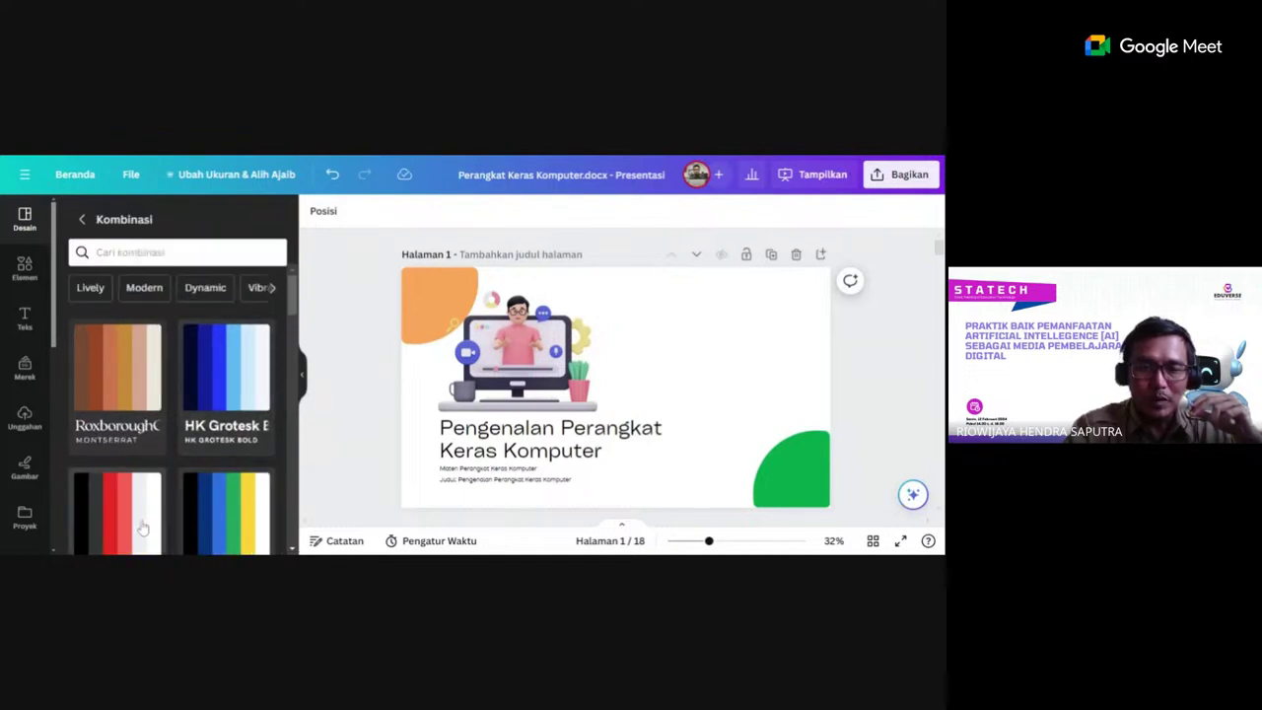
pyautogui.moveTo(295, 308); pyautogui.dragTo(302, 371)
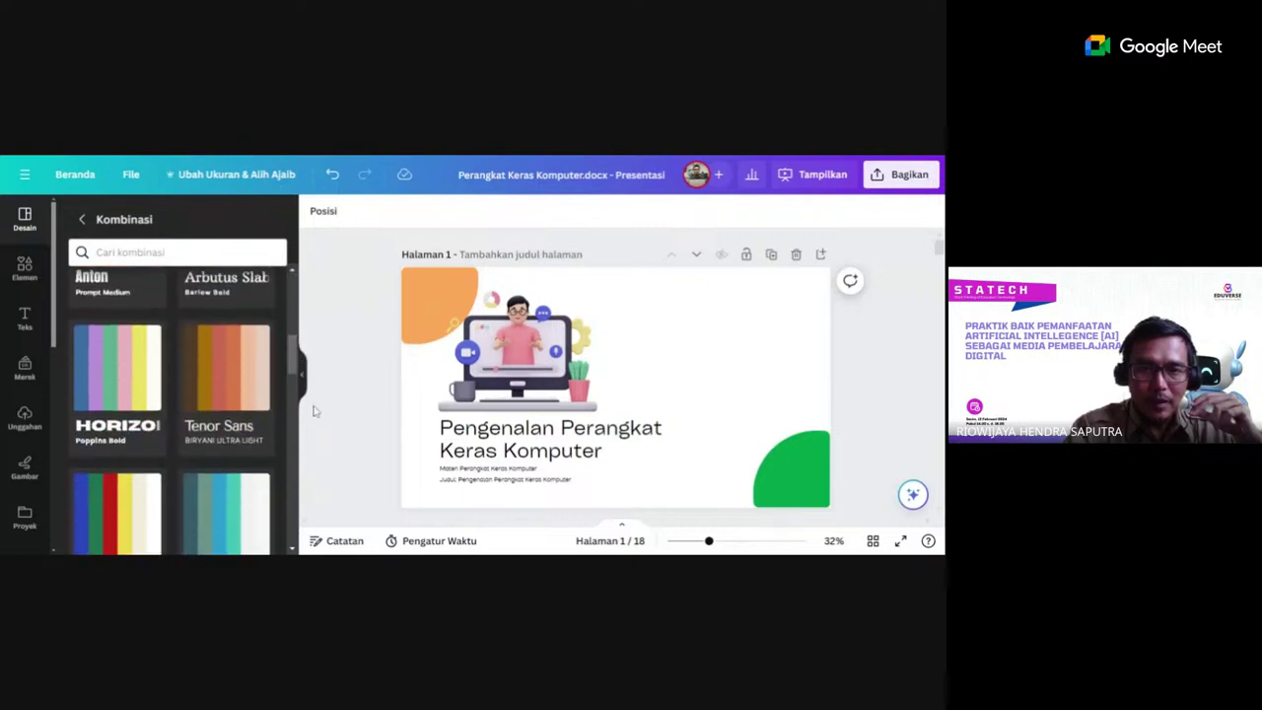
pyautogui.click(114, 378)
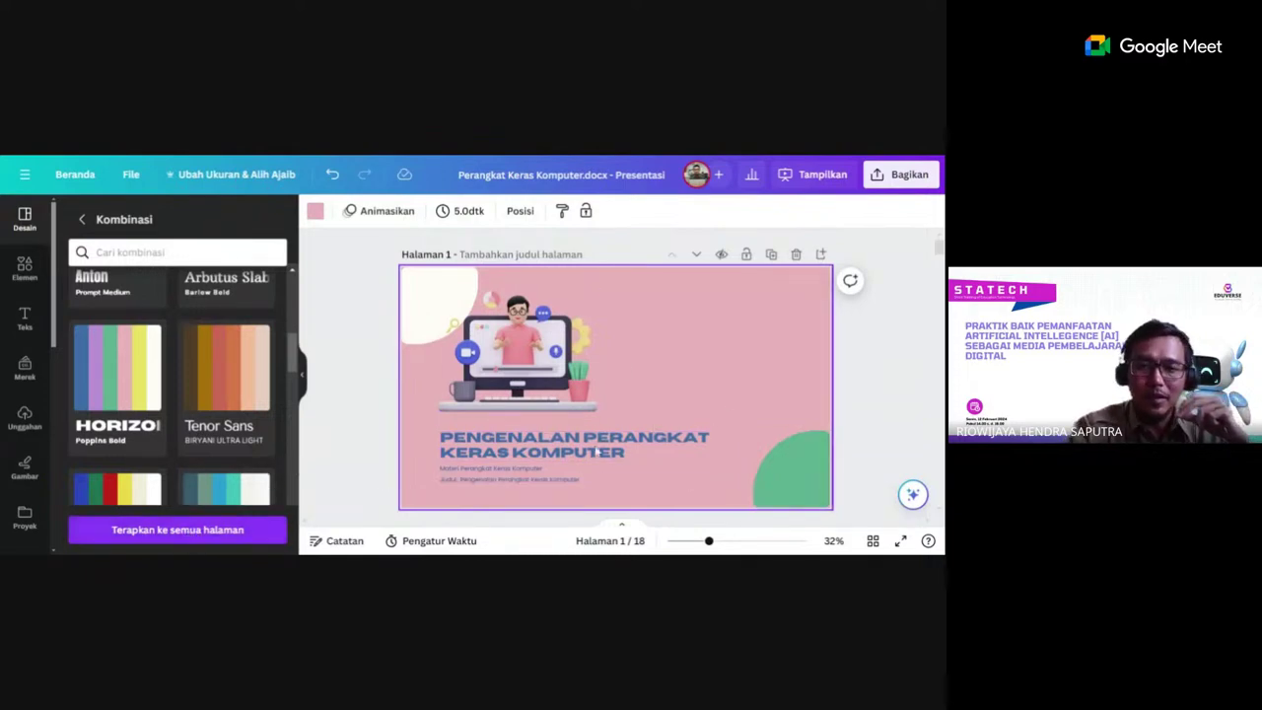
# Apply the chosen pastel Poppins Bold style to all pages of the presentation.
pyautogui.scroll(-3, 678, 428)
pyautogui.scroll(-3, 678, 429)
pyautogui.scroll(5, 679, 429)
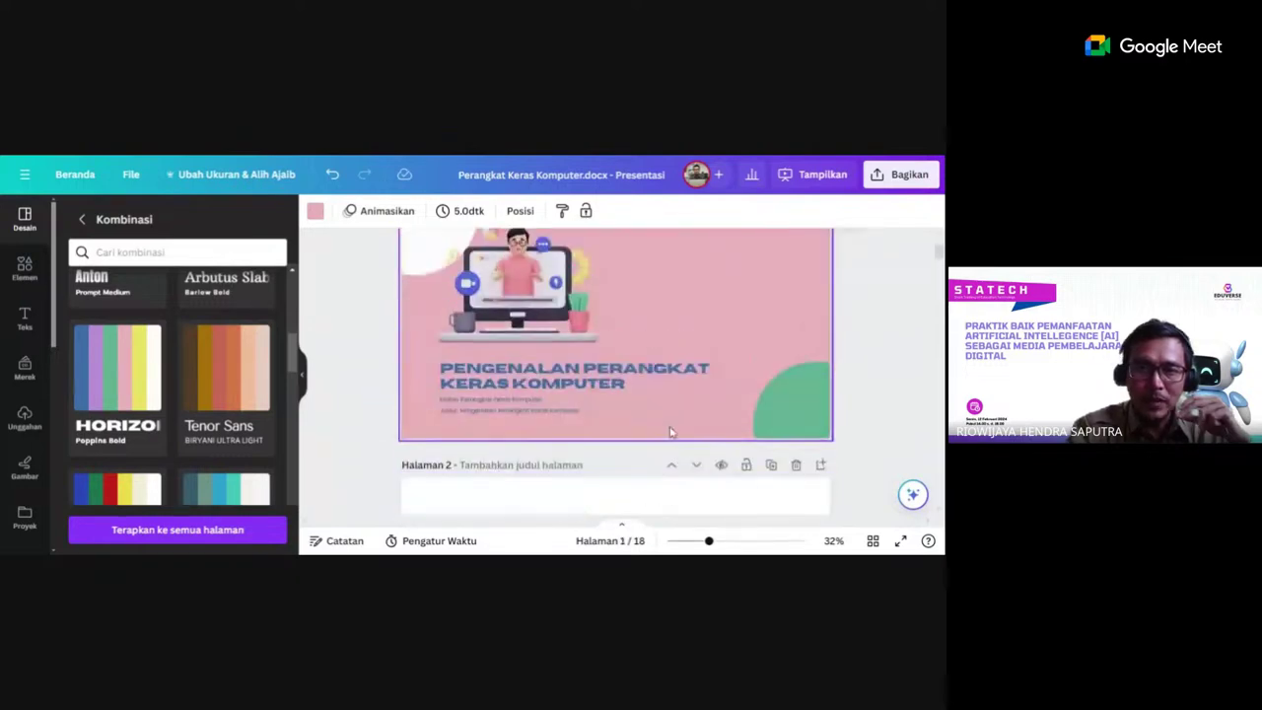
pyautogui.click(173, 535)
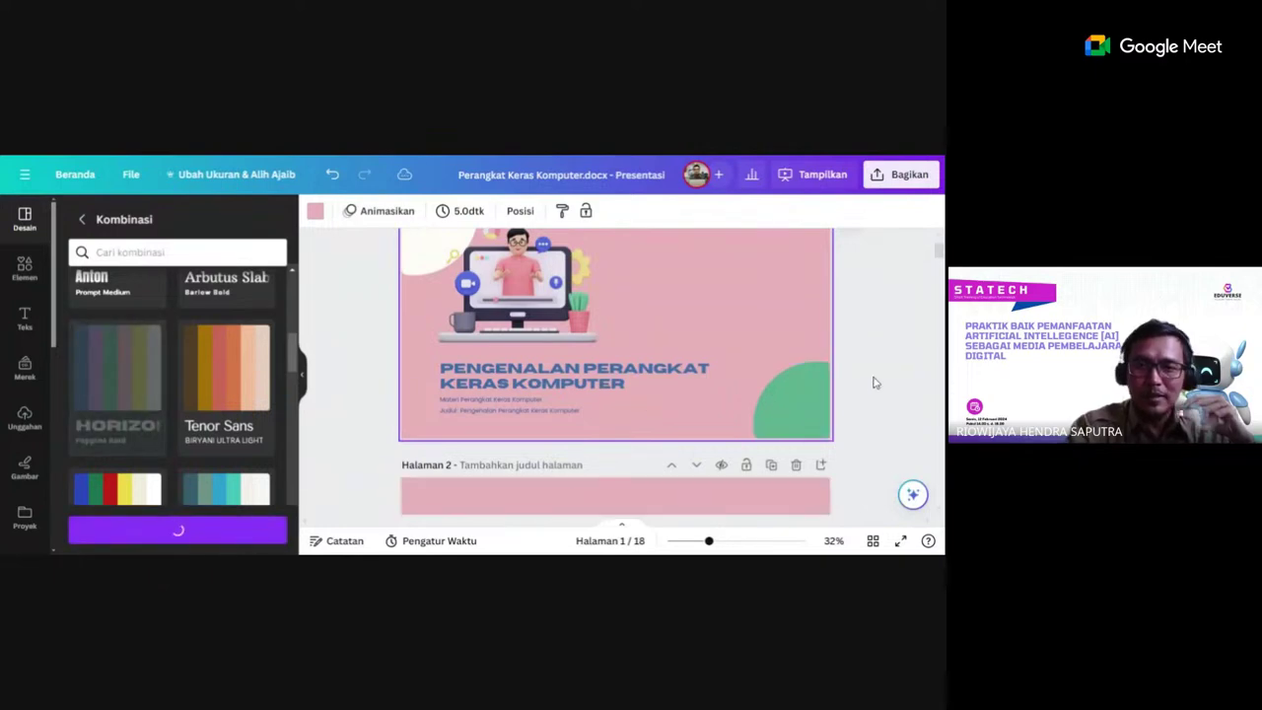
# Check the applied colours and fonts on pages 1 to 8 of the presentation.
pyautogui.scroll(-3, 867, 393)
pyautogui.scroll(-8, 867, 393)
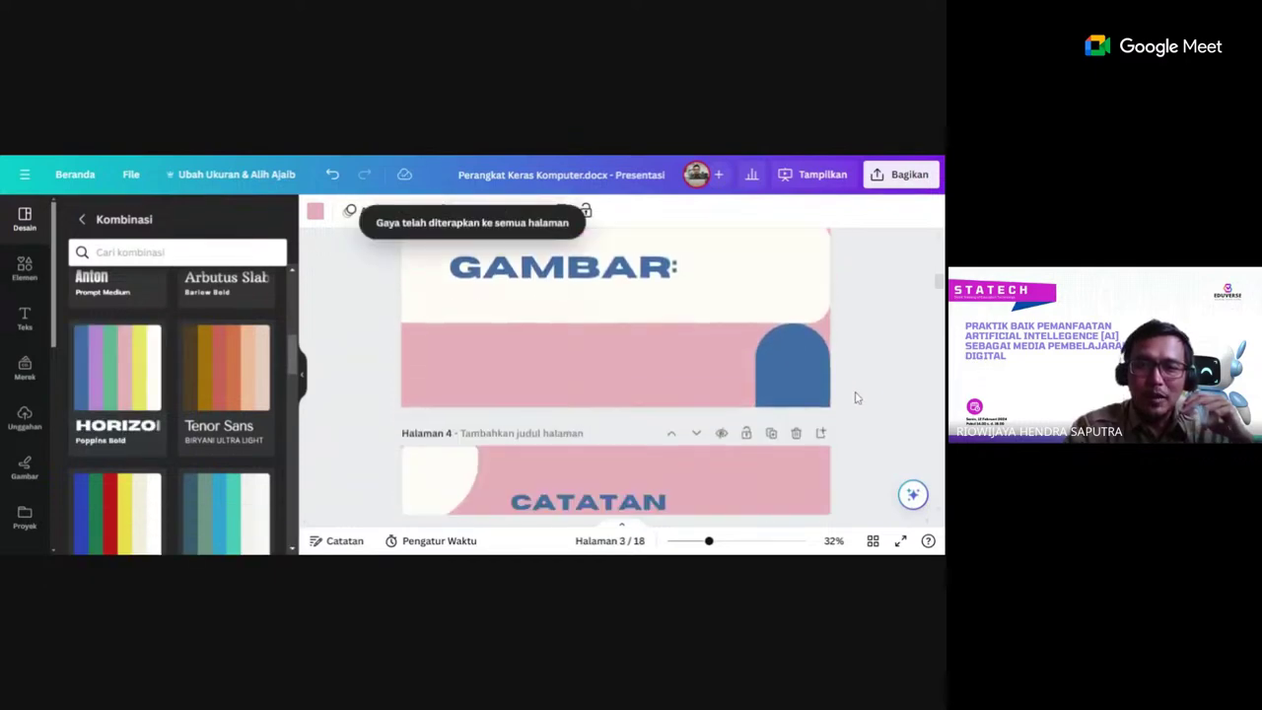
pyautogui.scroll(-3, 855, 397)
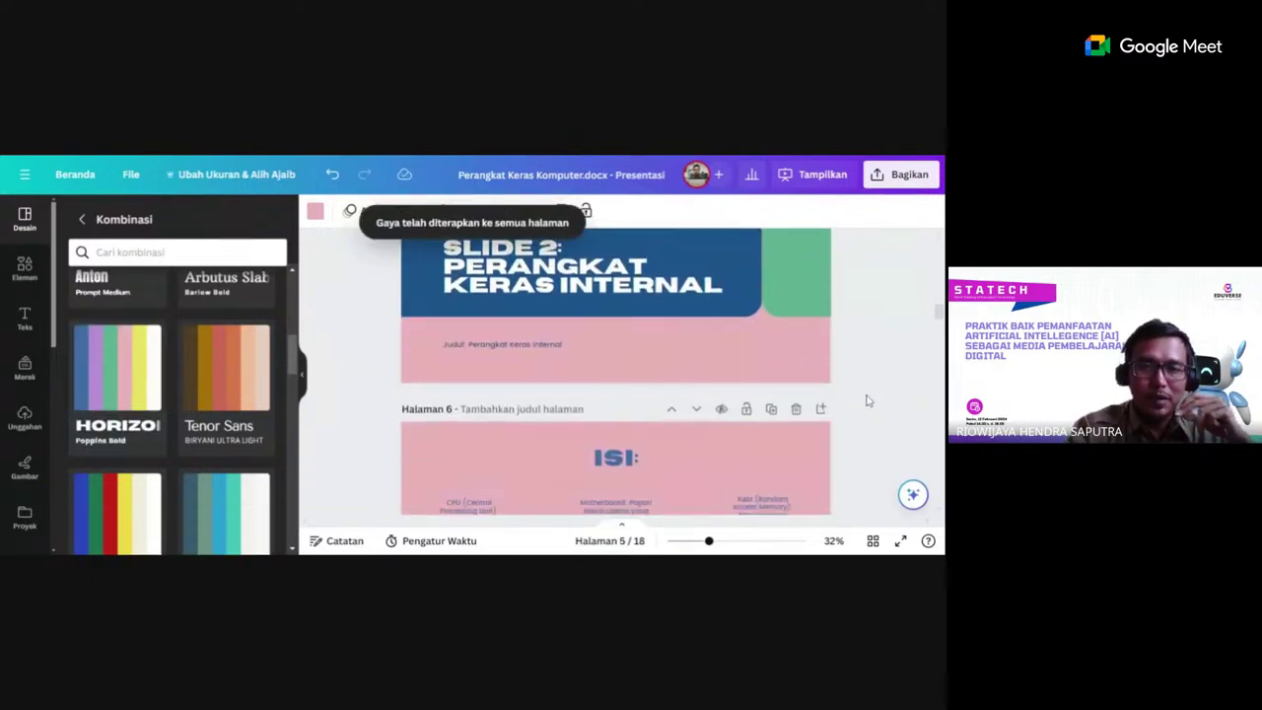
pyautogui.scroll(-6, 894, 421)
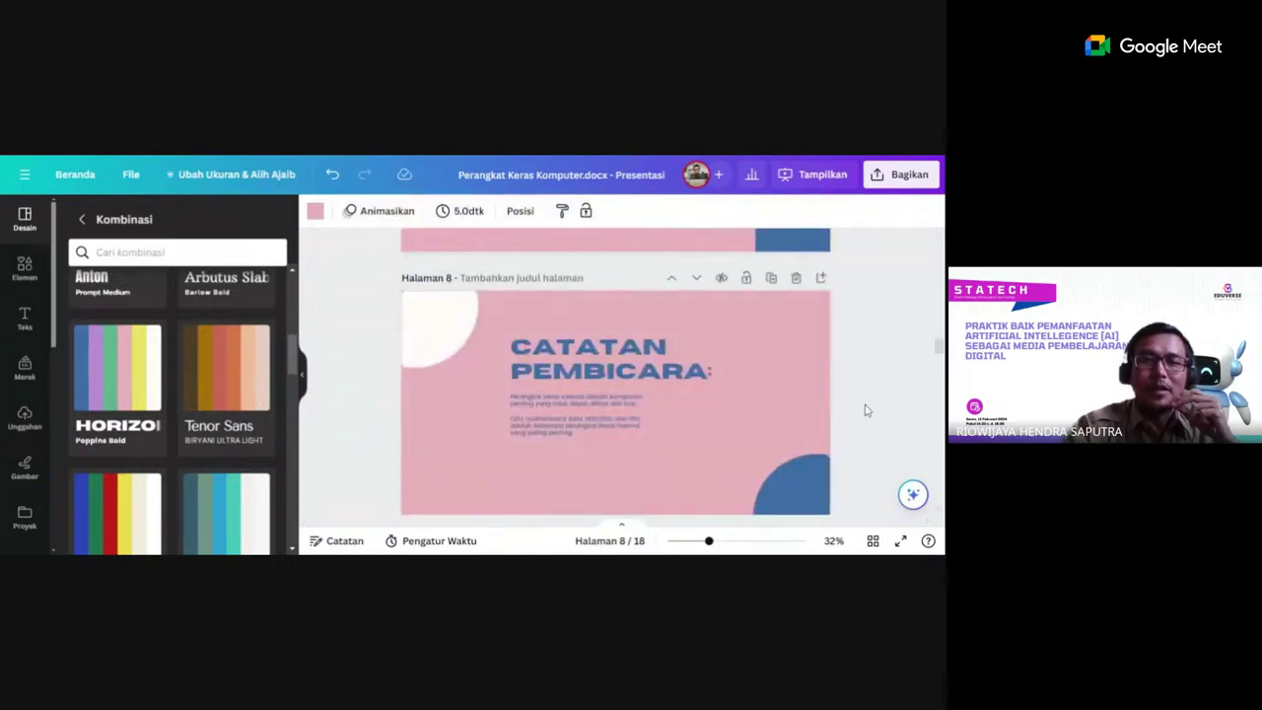
pyautogui.scroll(10, 866, 410)
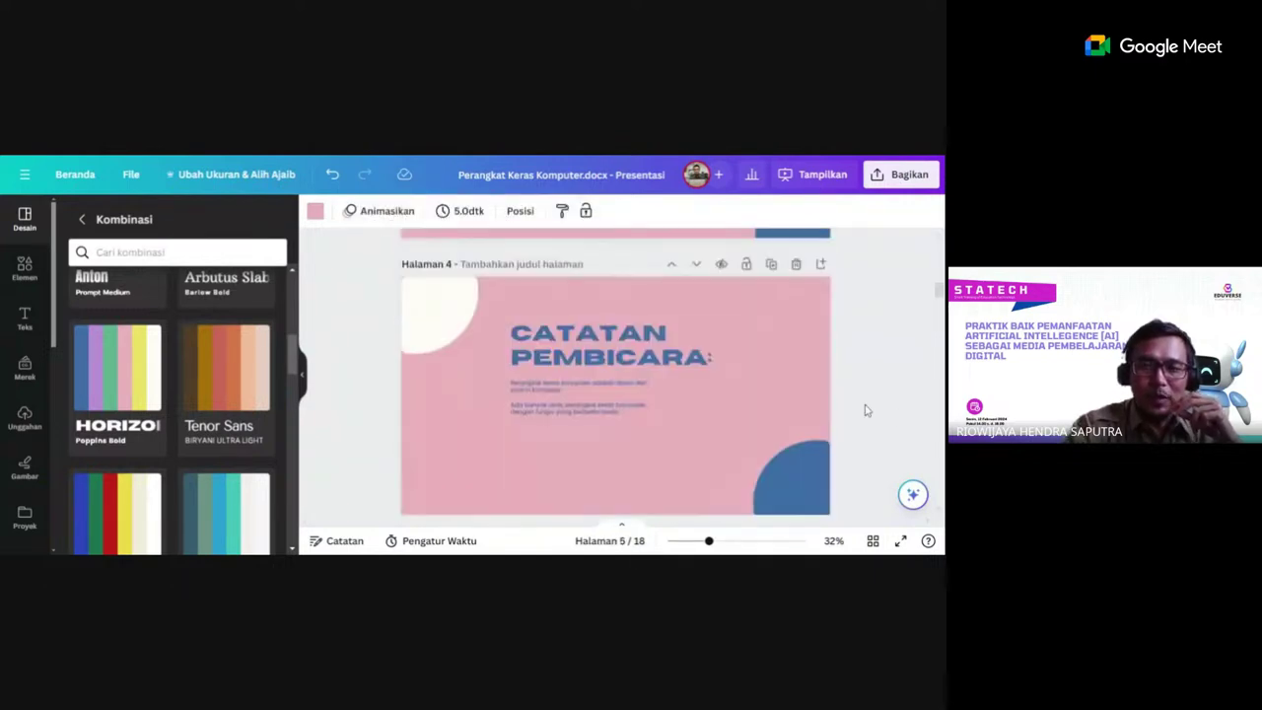
pyautogui.scroll(7, 865, 410)
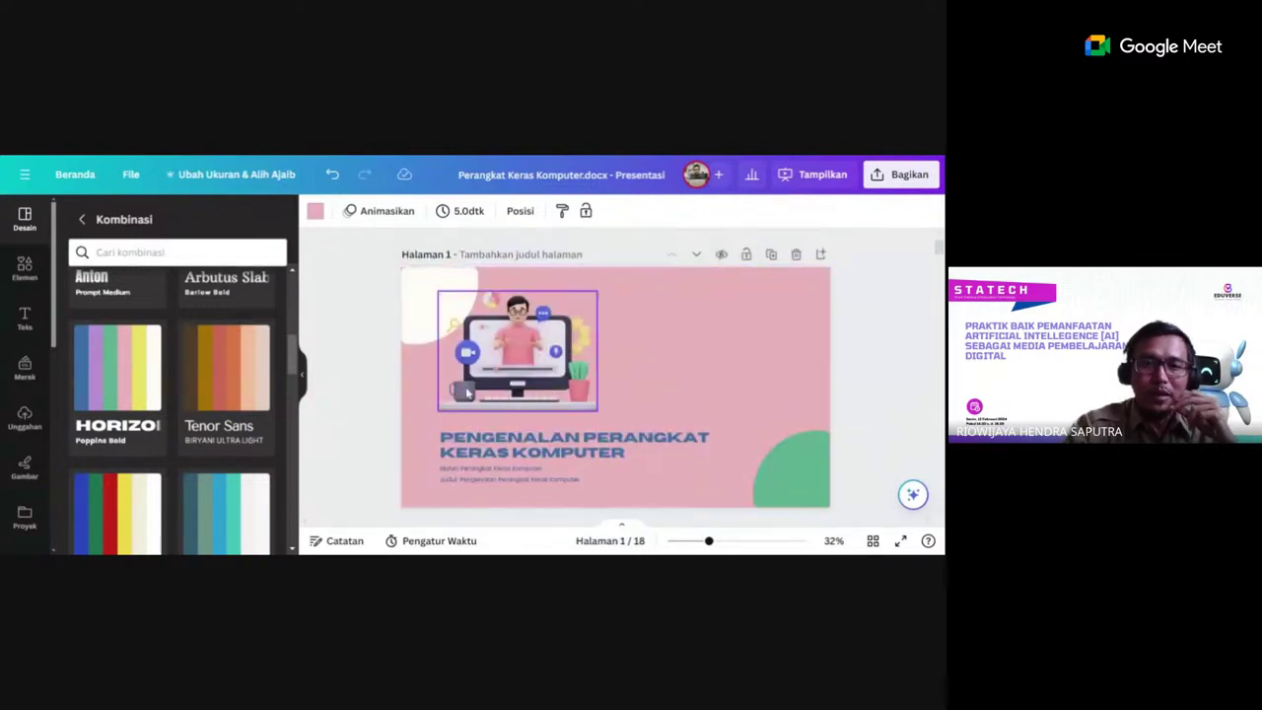
# Collapse the style list and review the layout and text of pages 1 to 4.
pyautogui.click(302, 375)
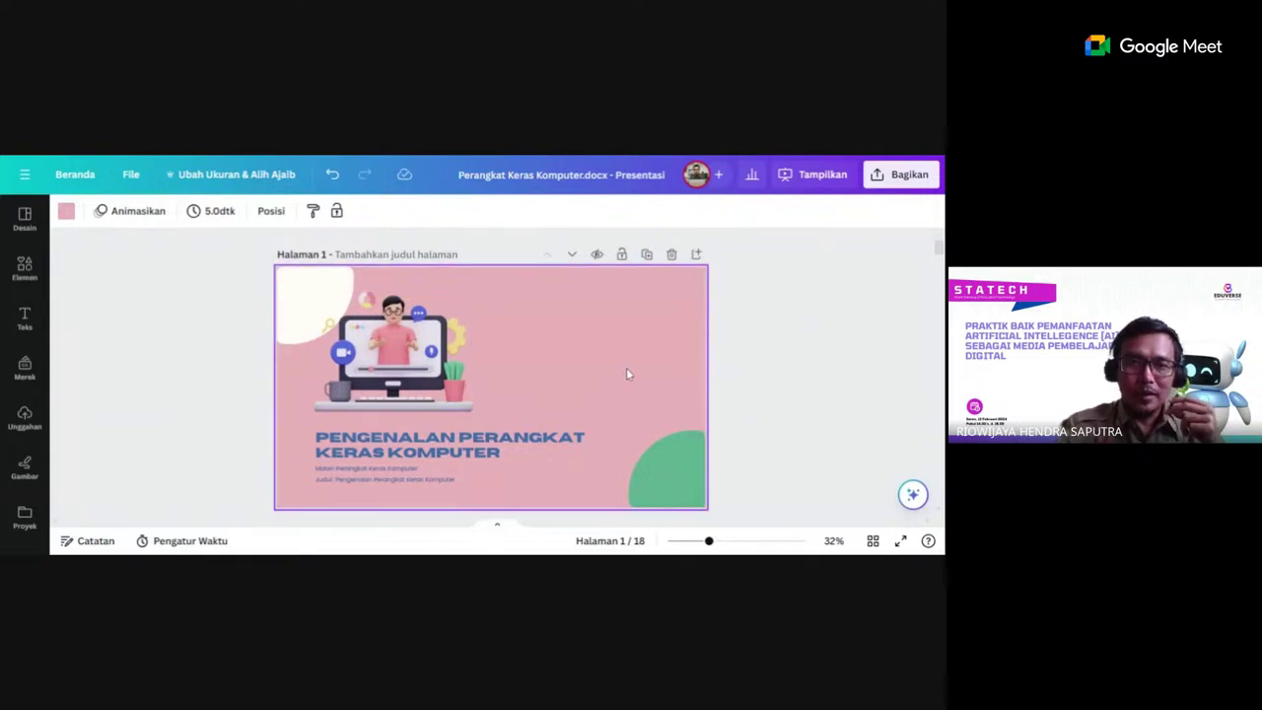
pyautogui.scroll(-5, 484, 366)
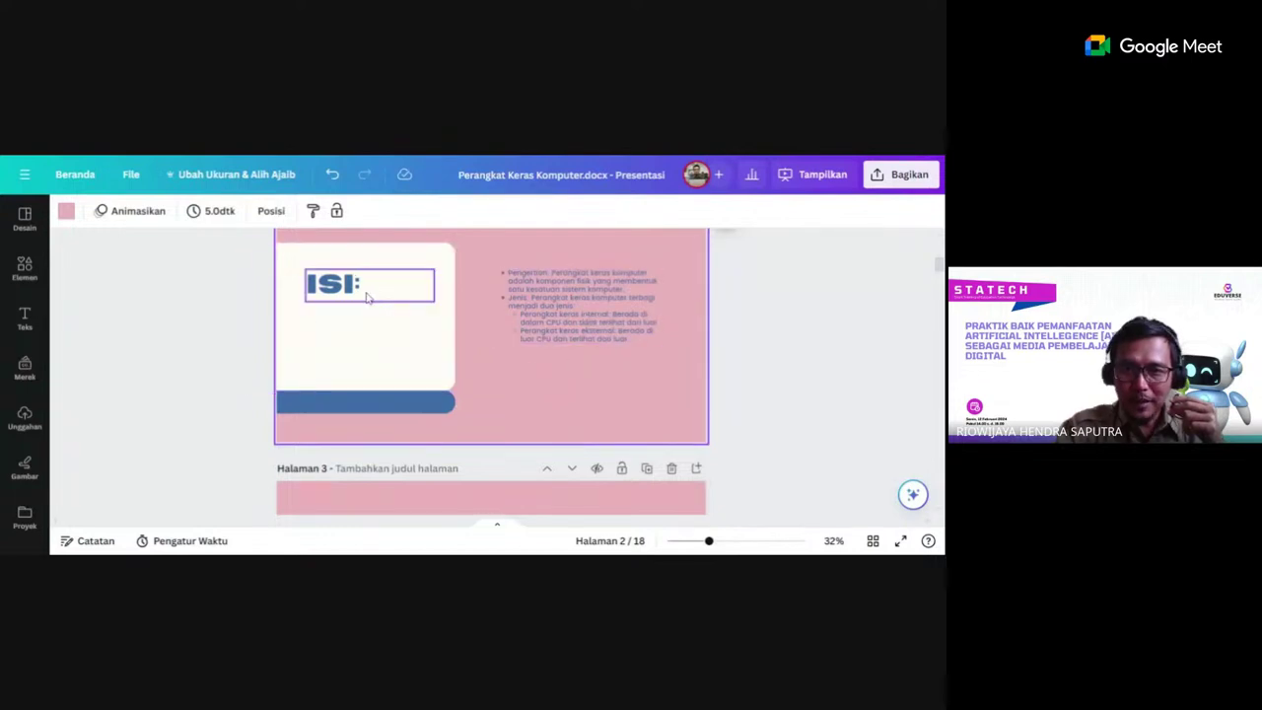
pyautogui.scroll(-2, 392, 327)
pyautogui.scroll(2, 392, 328)
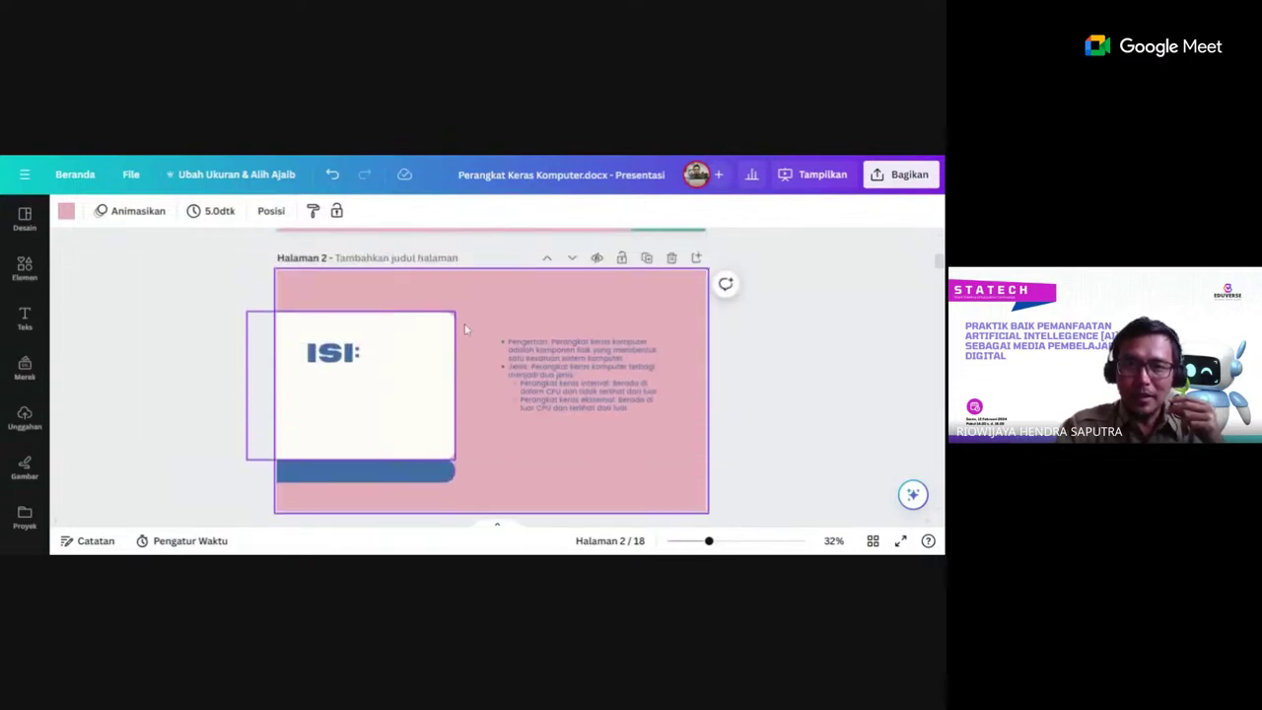
pyautogui.scroll(-2, 492, 345)
pyautogui.scroll(-3, 598, 371)
pyautogui.scroll(-3, 602, 381)
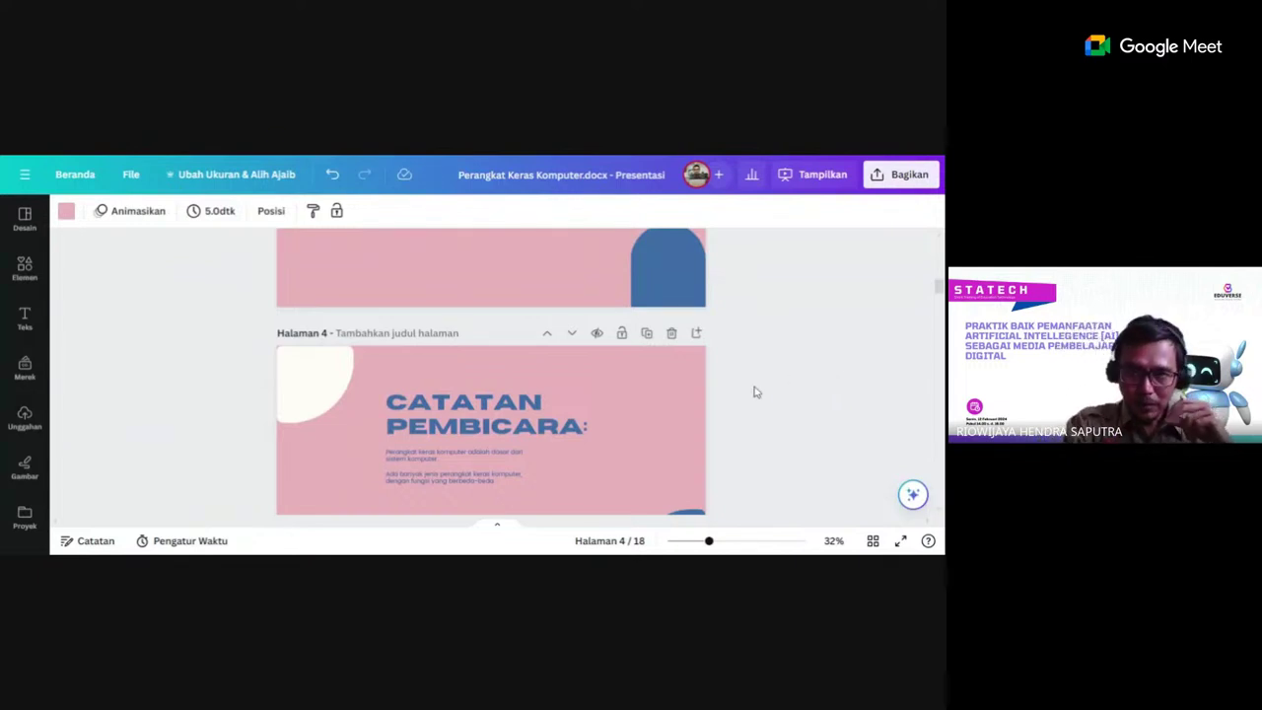
pyautogui.scroll(10, 754, 393)
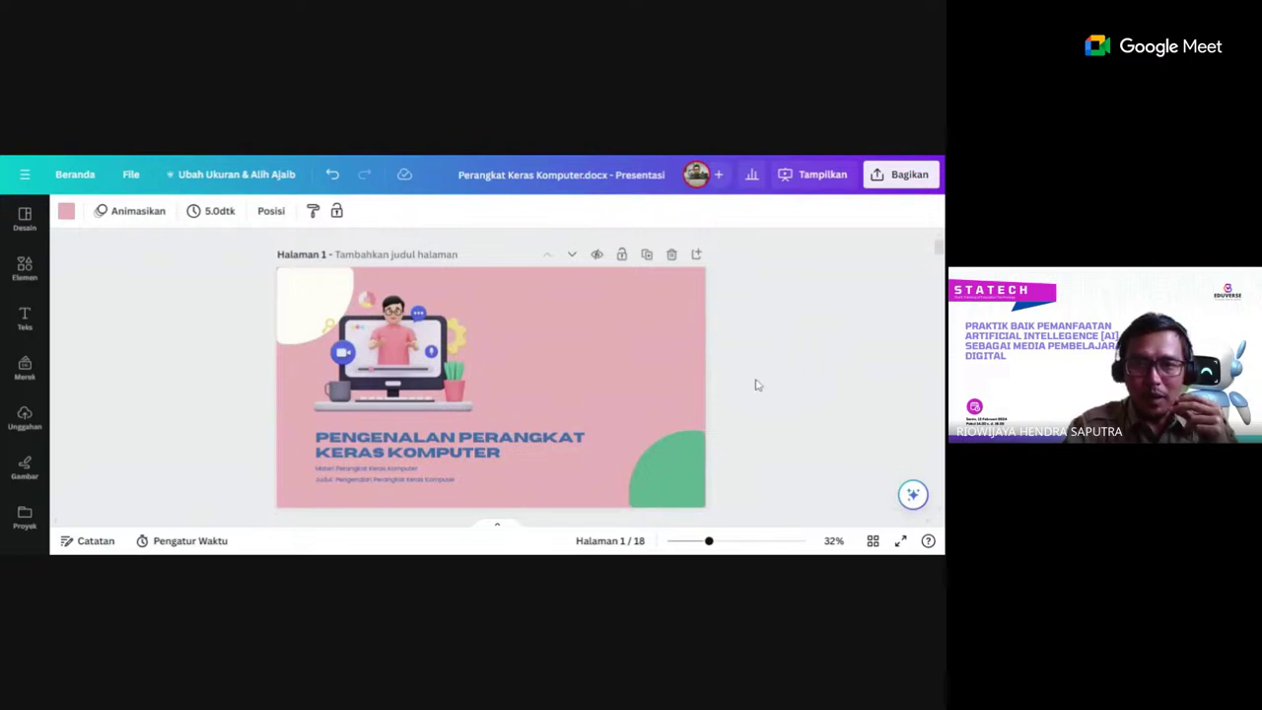
pyautogui.click(912, 496)
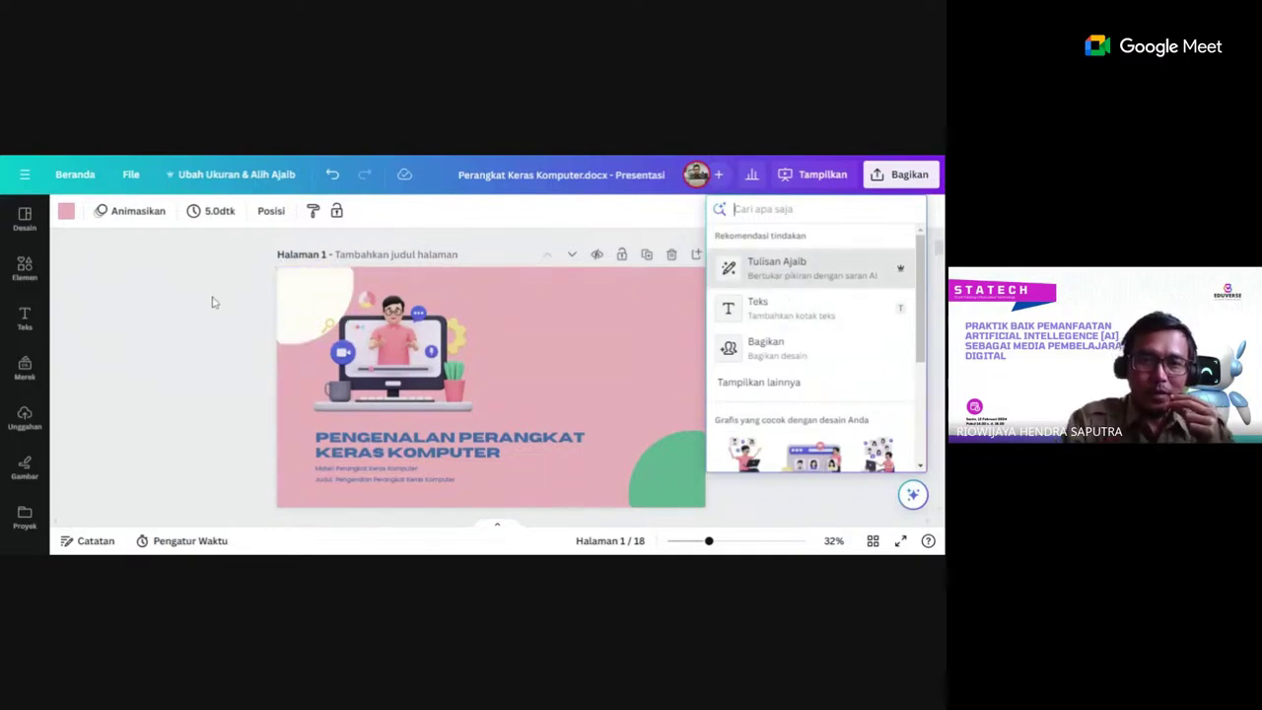
pyautogui.click(246, 298)
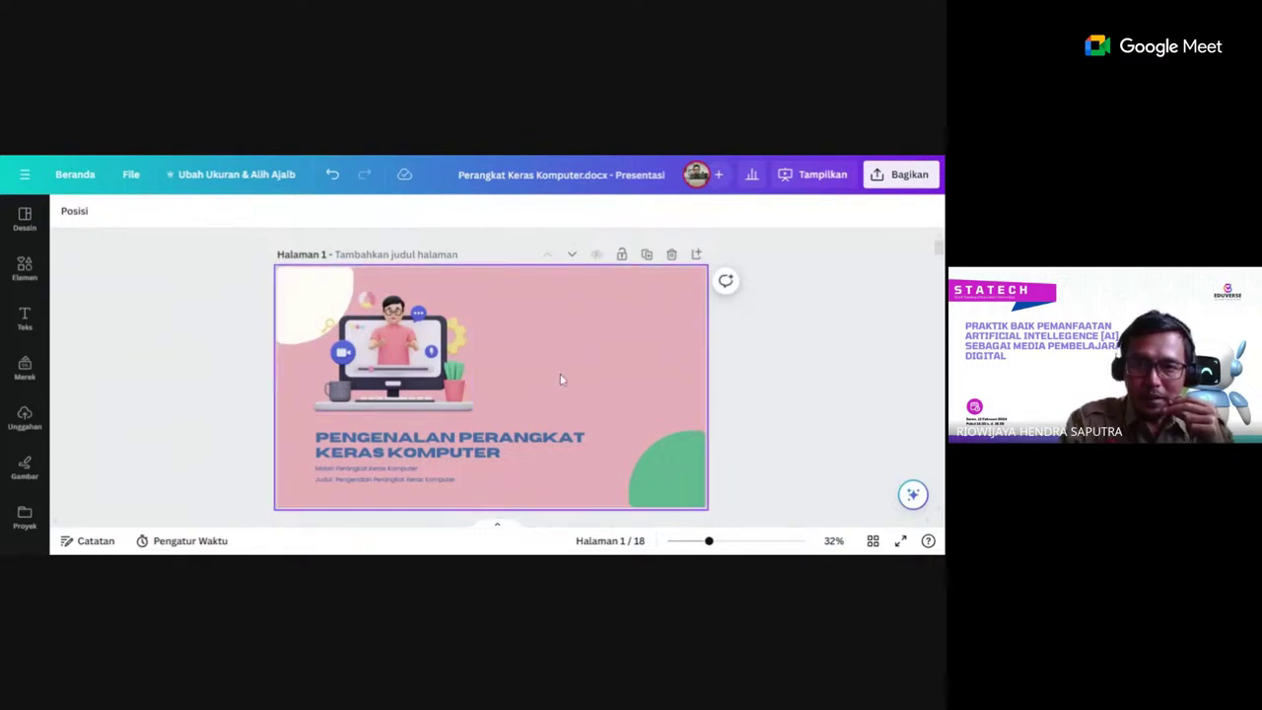
pyautogui.scroll(-3, 564, 394)
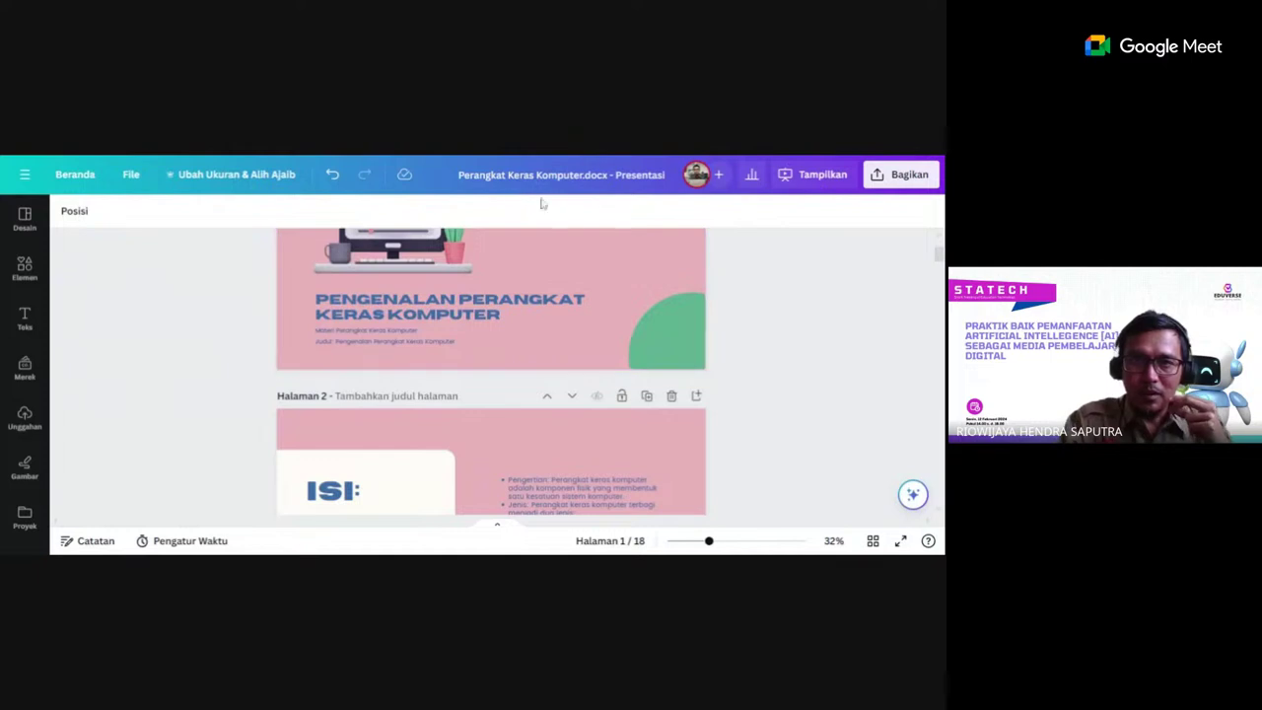
pyautogui.scroll(3, 724, 326)
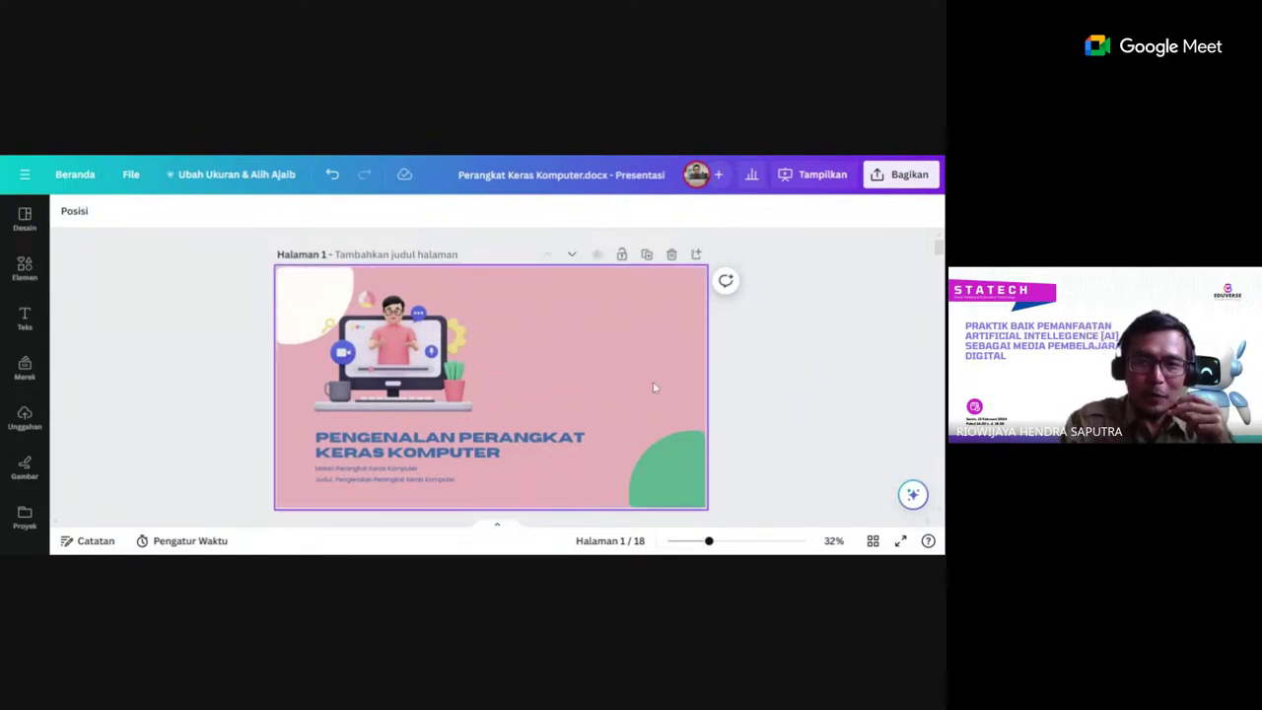
pyautogui.scroll(-5, 661, 382)
pyautogui.scroll(-1, 659, 384)
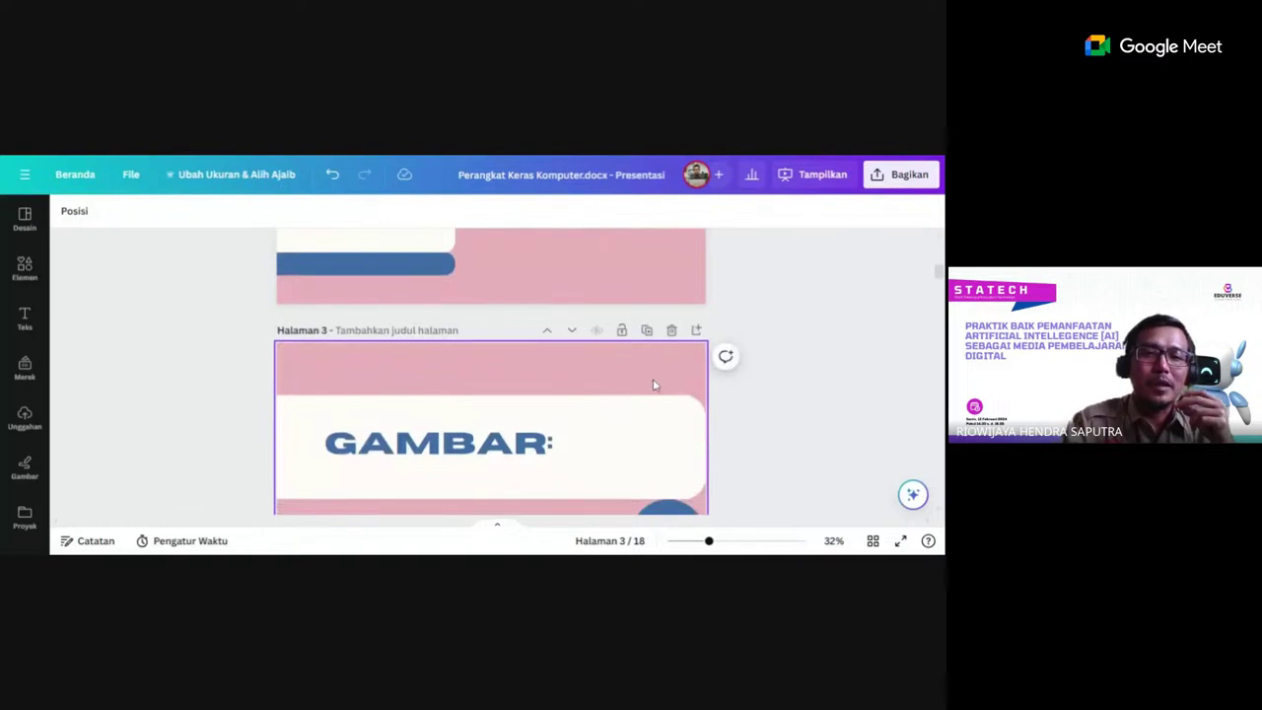
pyautogui.scroll(-2, 789, 409)
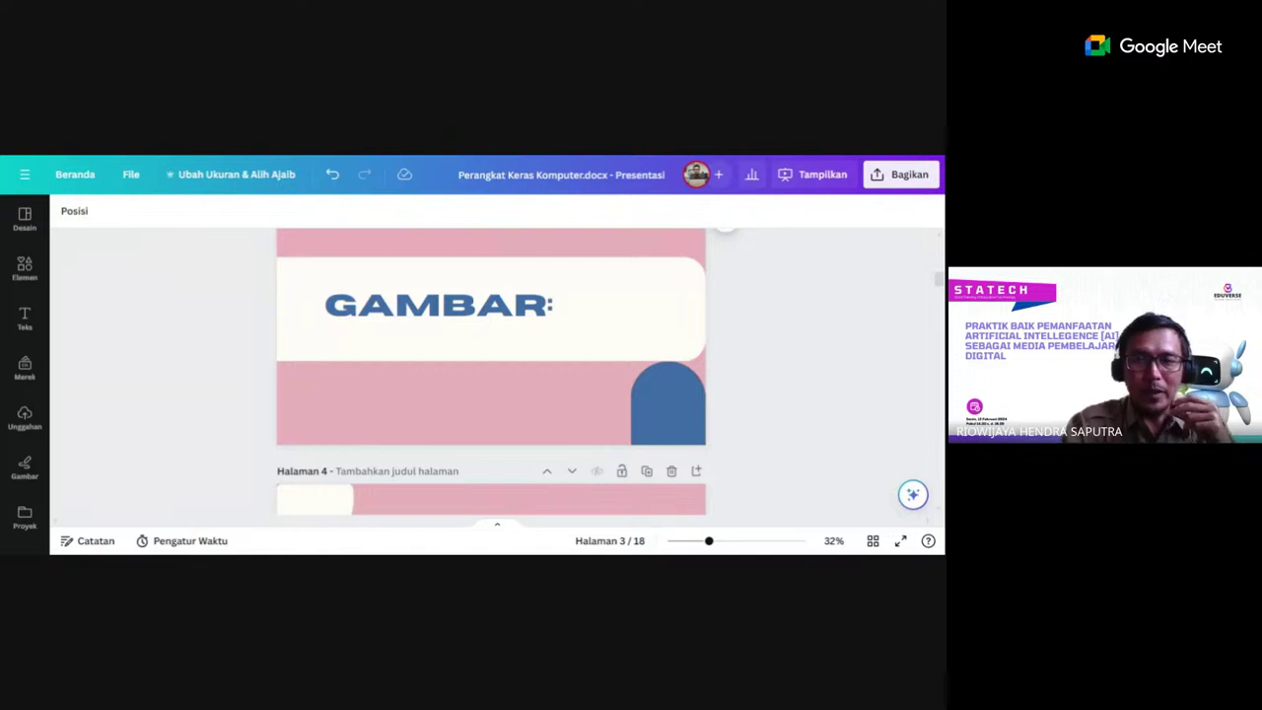
pyautogui.scroll(-2, 789, 409)
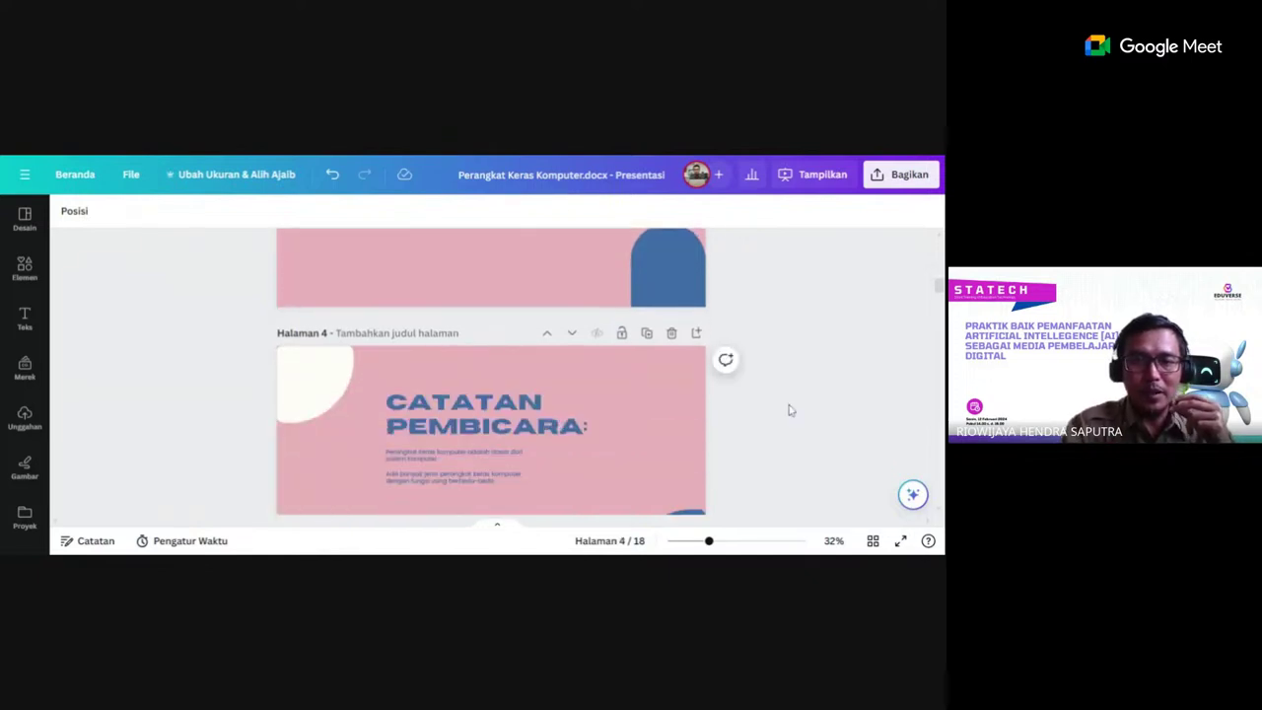
pyautogui.scroll(-1, 788, 409)
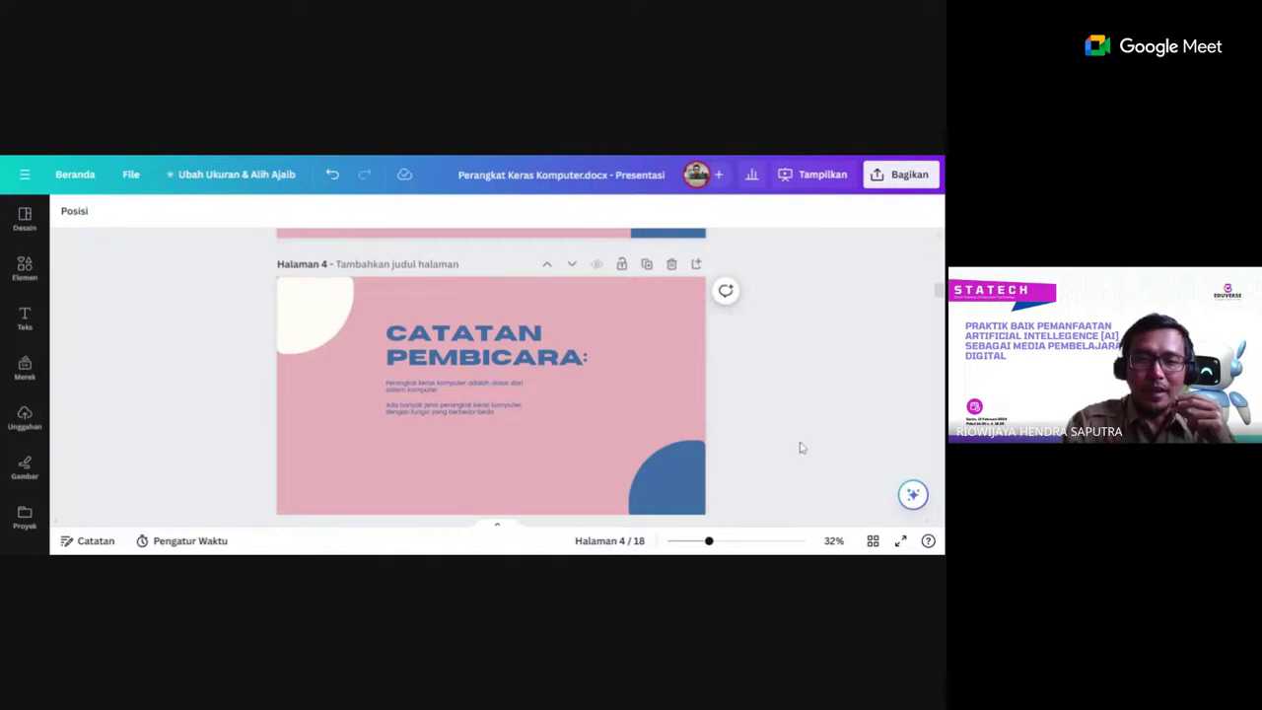
# Delete every page after the title slide so that only page 1 of the presentation is left.
pyautogui.scroll(2, 815, 460)
pyautogui.scroll(13, 815, 460)
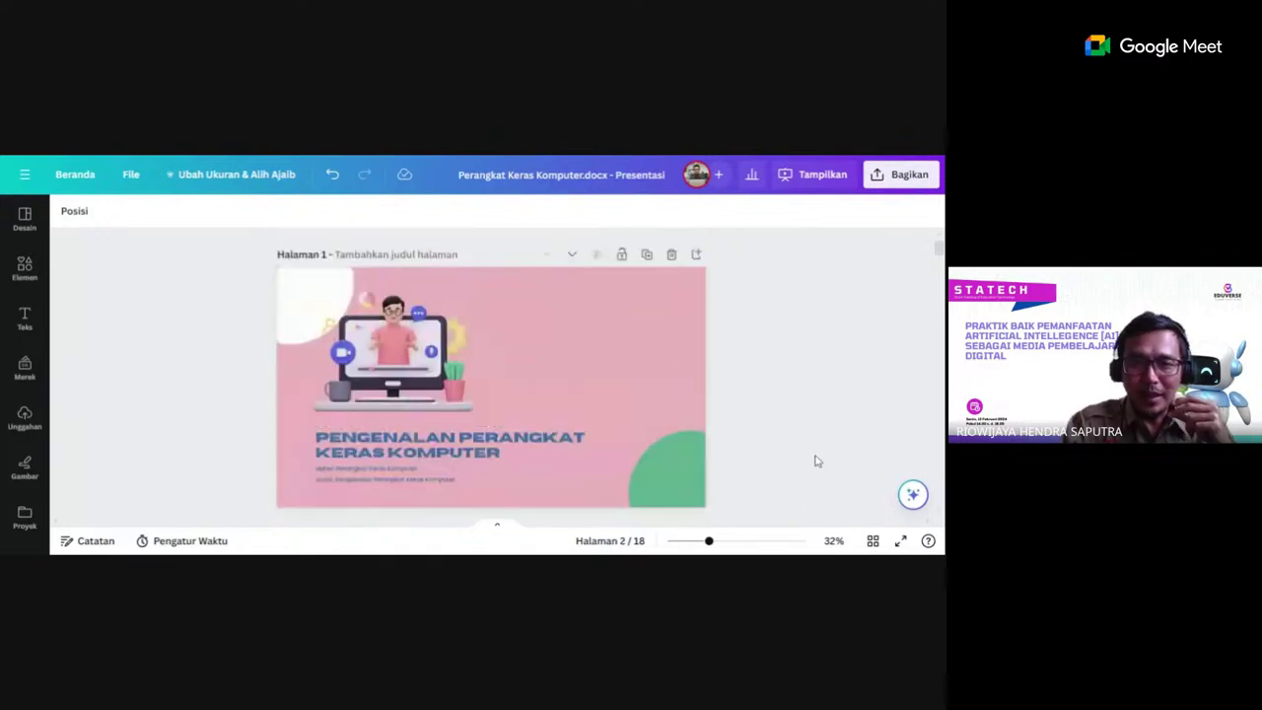
pyautogui.scroll(-3, 786, 436)
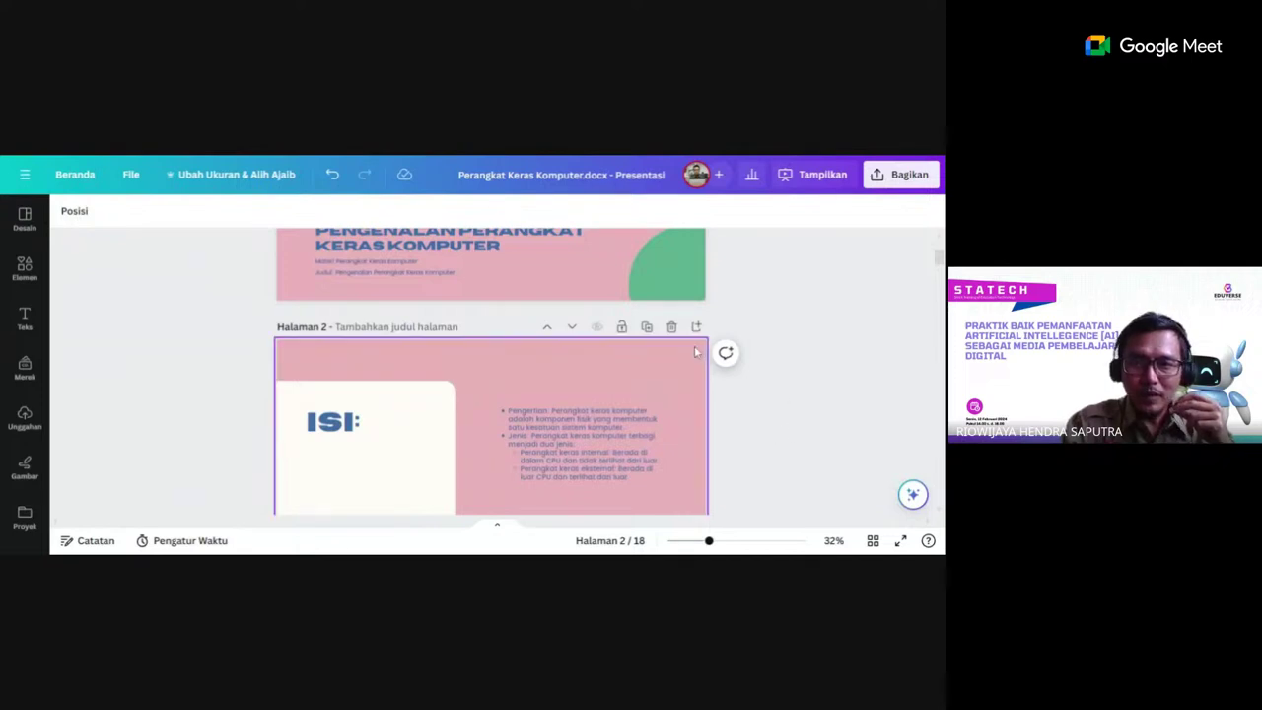
pyautogui.click(913, 495)
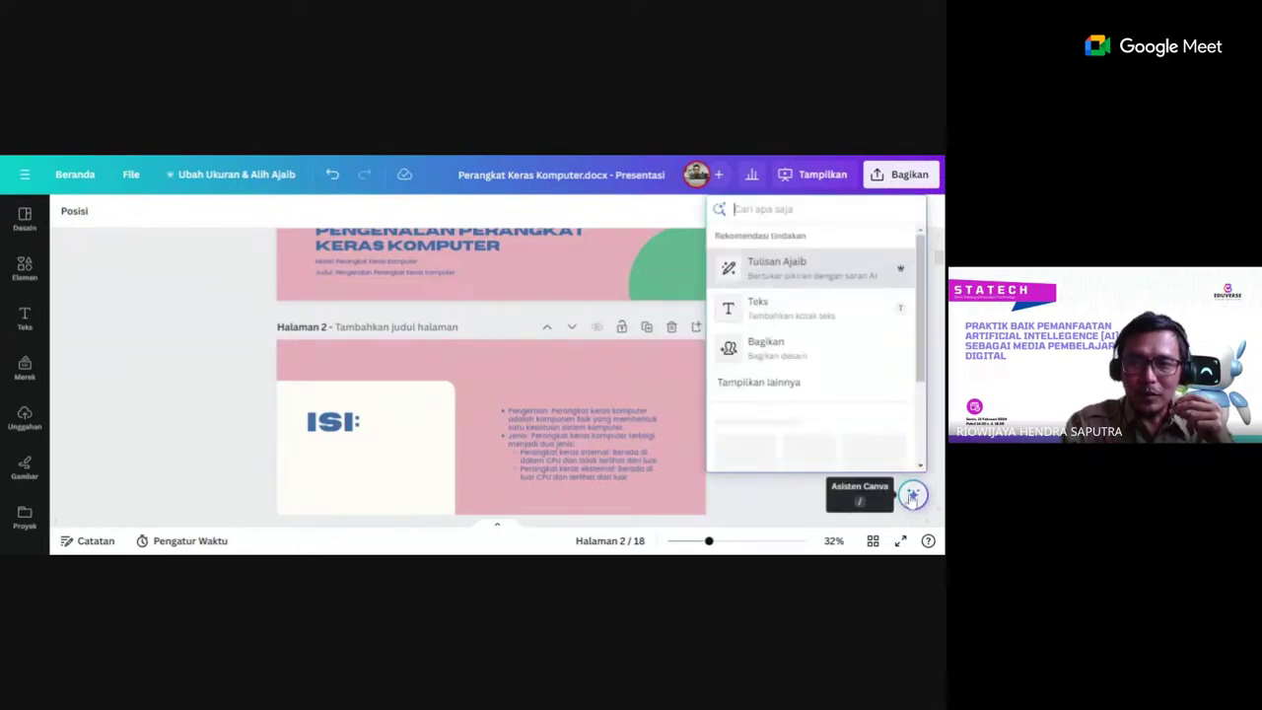
pyautogui.click(913, 495)
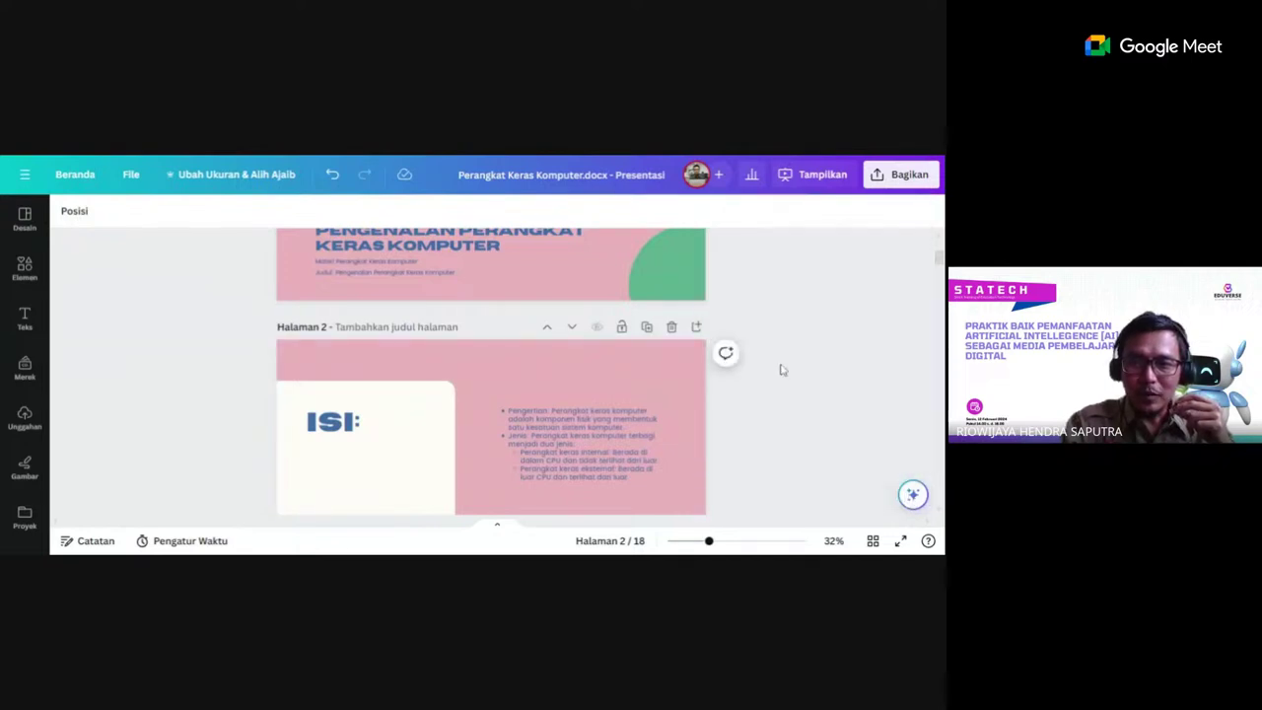
pyautogui.click(672, 333)
pyautogui.click(673, 333)
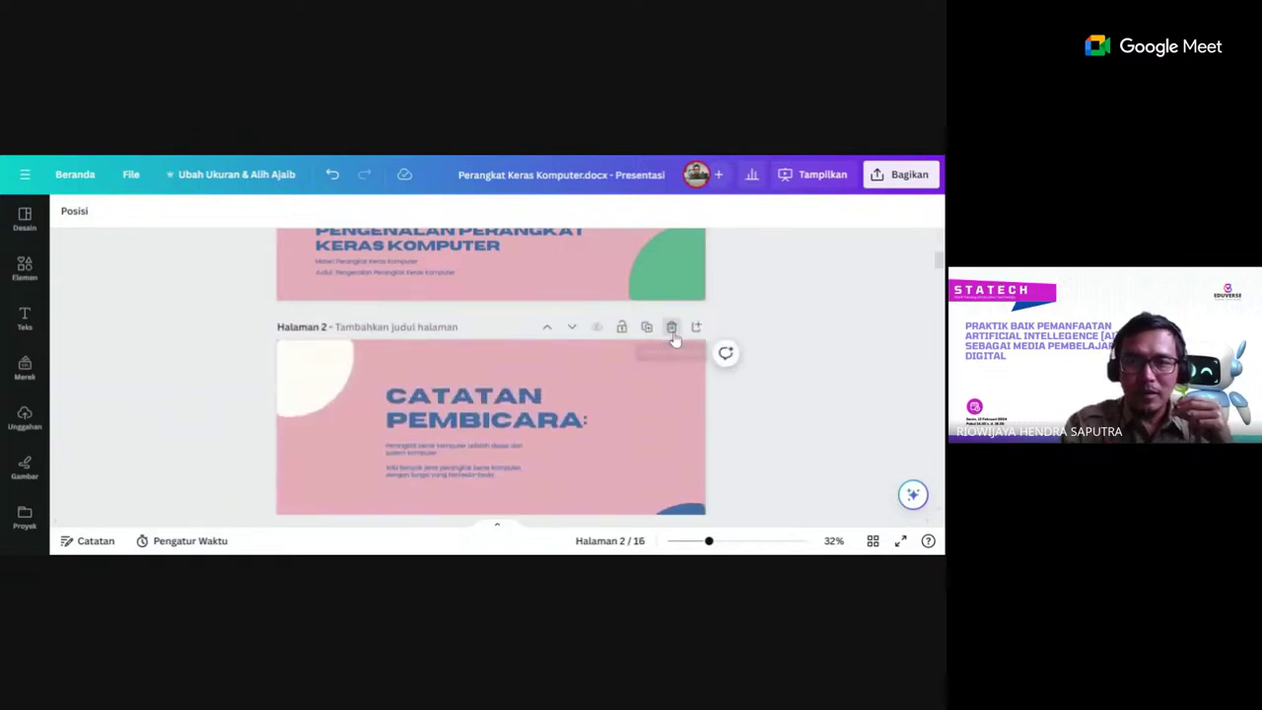
pyautogui.click(673, 333)
pyautogui.click(672, 333)
pyautogui.click(673, 333)
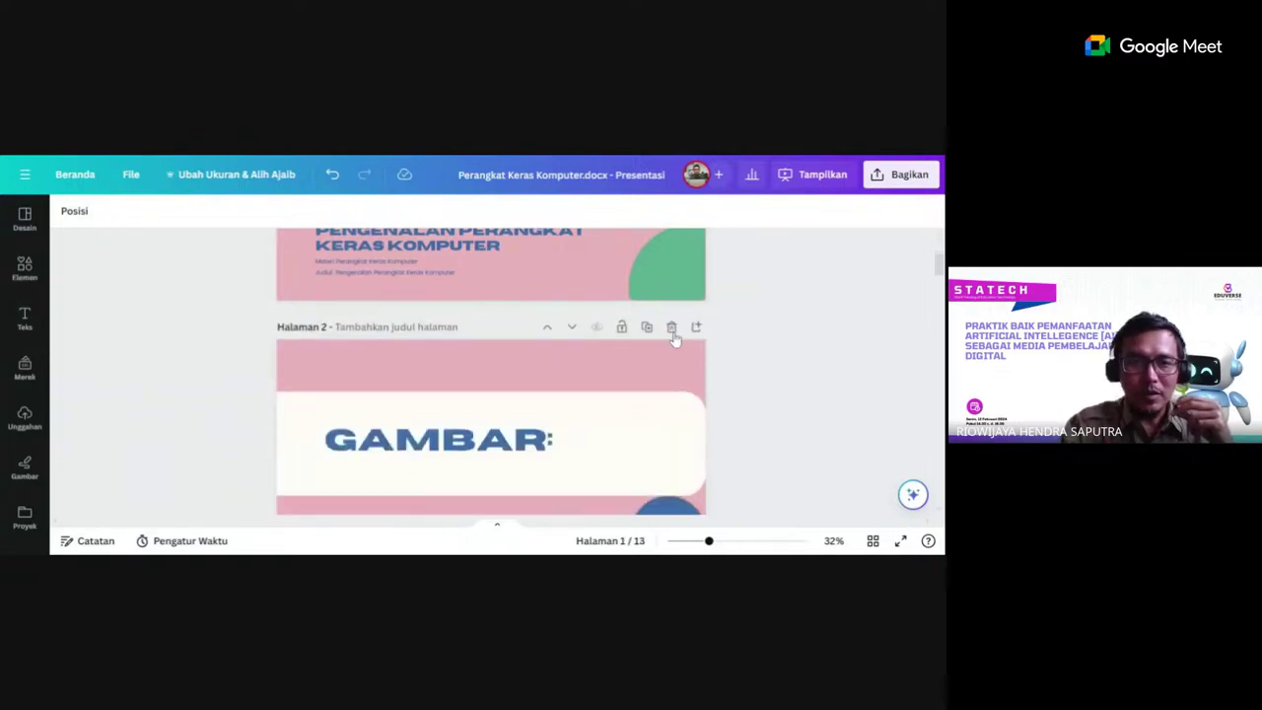
pyautogui.click(672, 333)
pyautogui.click(672, 333)
pyautogui.click(673, 333)
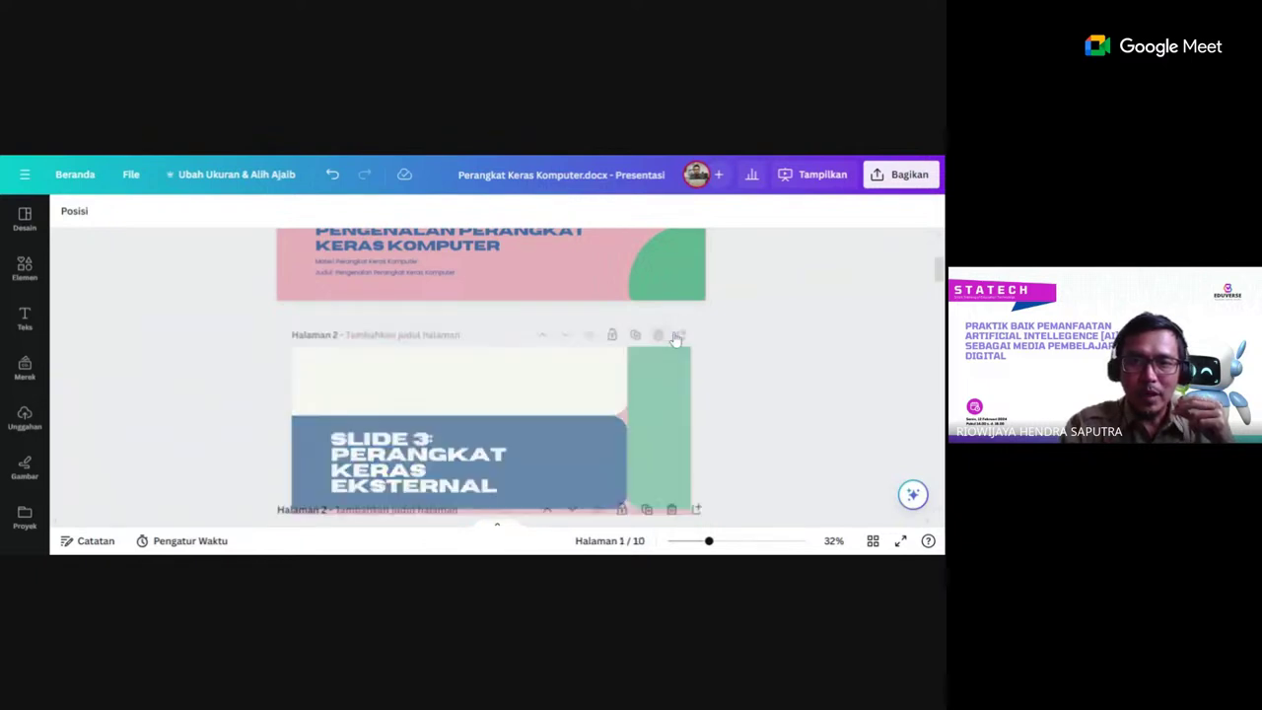
pyautogui.click(673, 334)
pyautogui.click(673, 334)
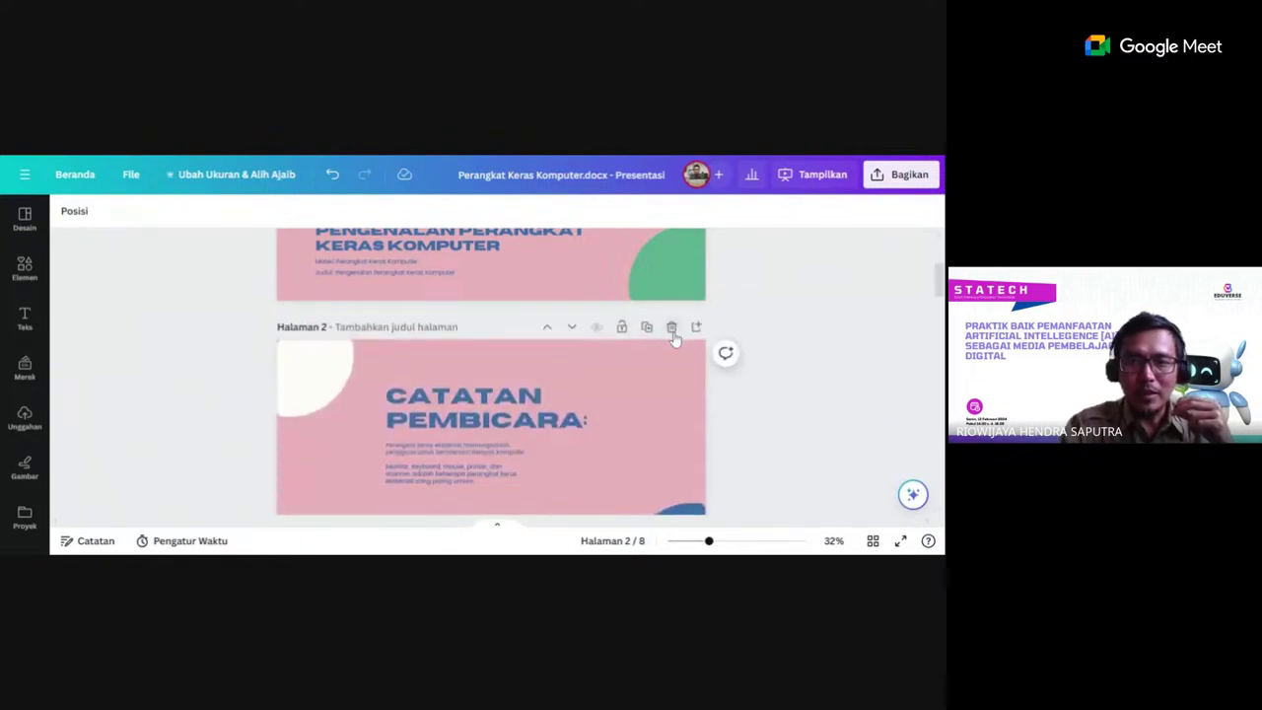
pyautogui.click(672, 333)
pyautogui.click(673, 333)
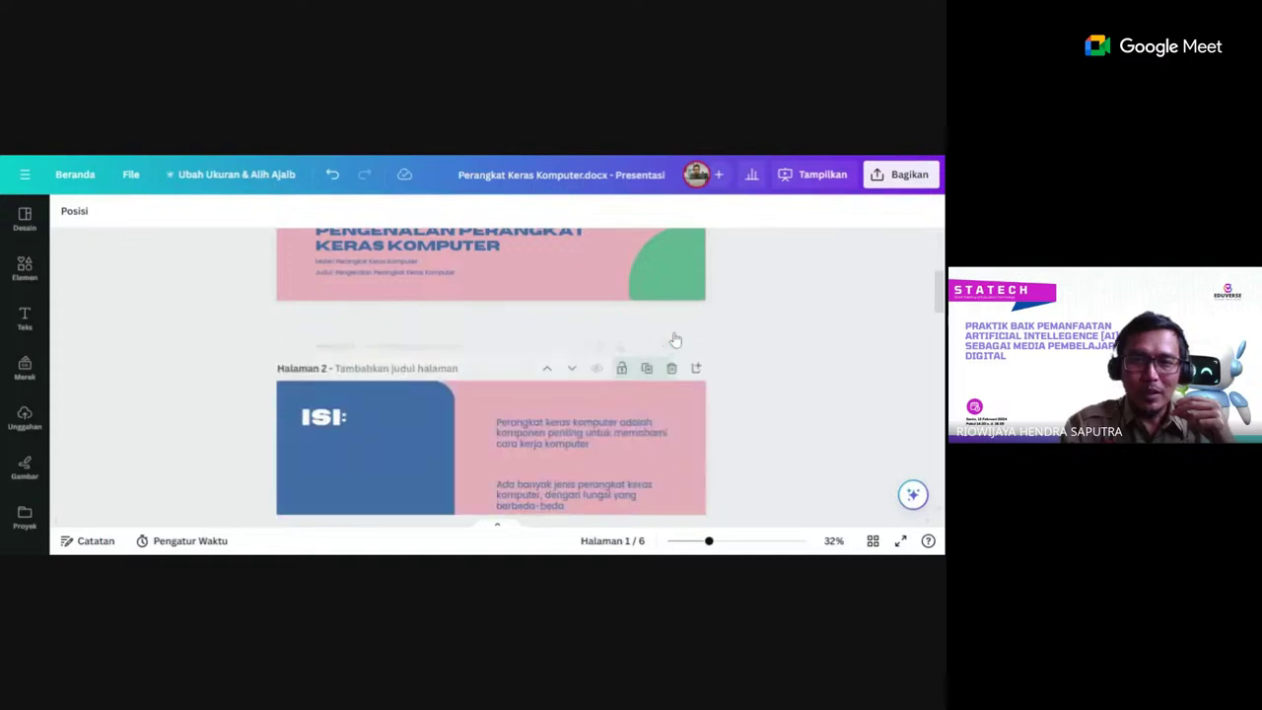
pyautogui.click(672, 333)
pyautogui.click(672, 333)
pyautogui.click(672, 333)
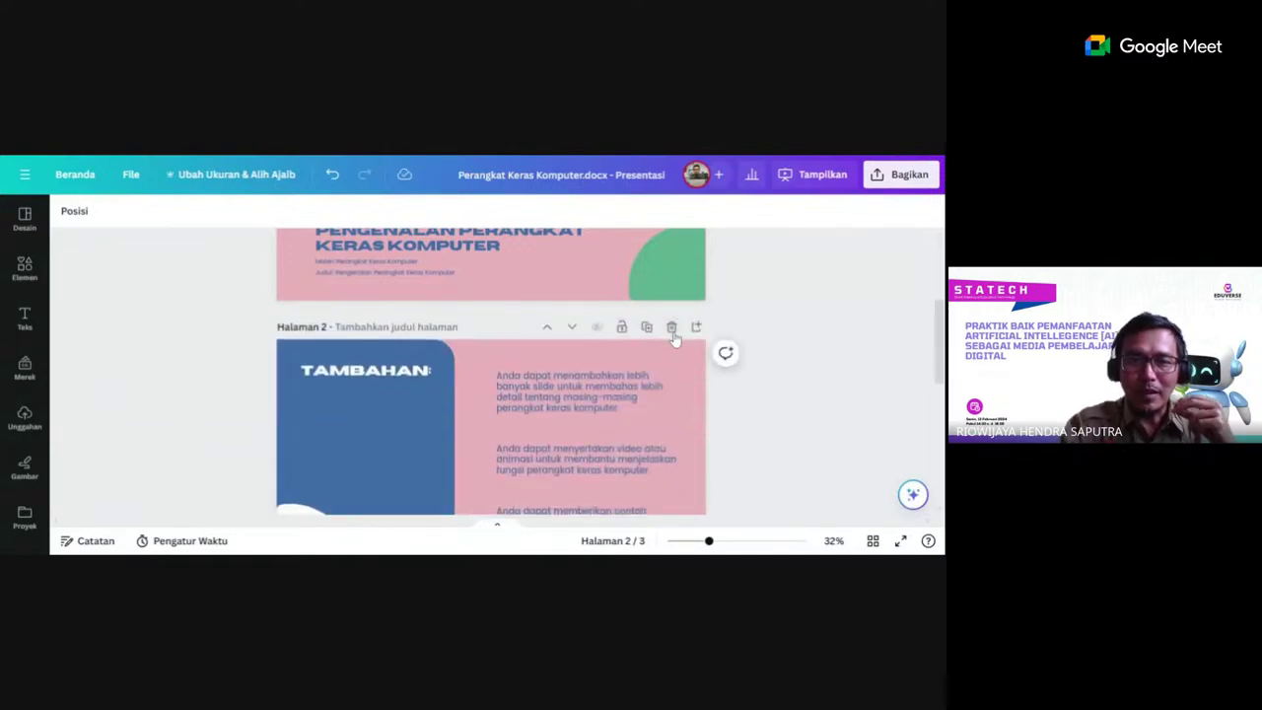
pyautogui.click(672, 333)
pyautogui.click(672, 333)
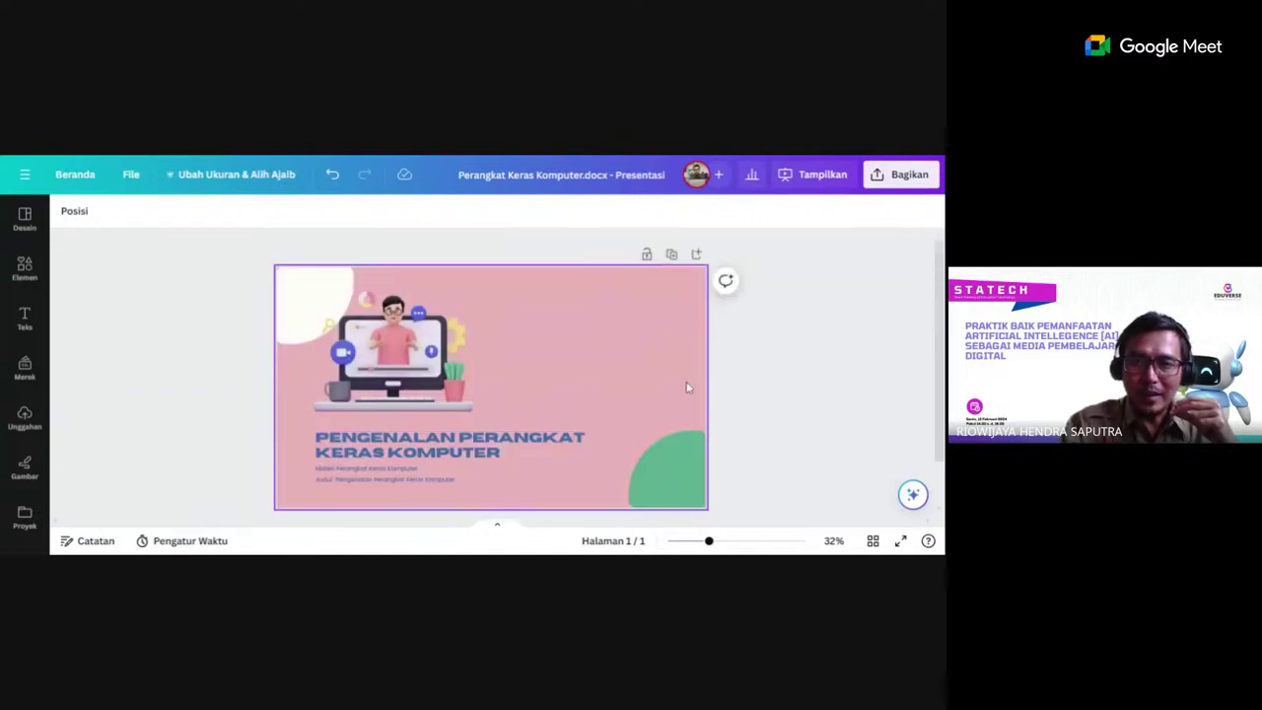
# Add a new blank page after the title slide.
pyautogui.scroll(-1, 687, 387)
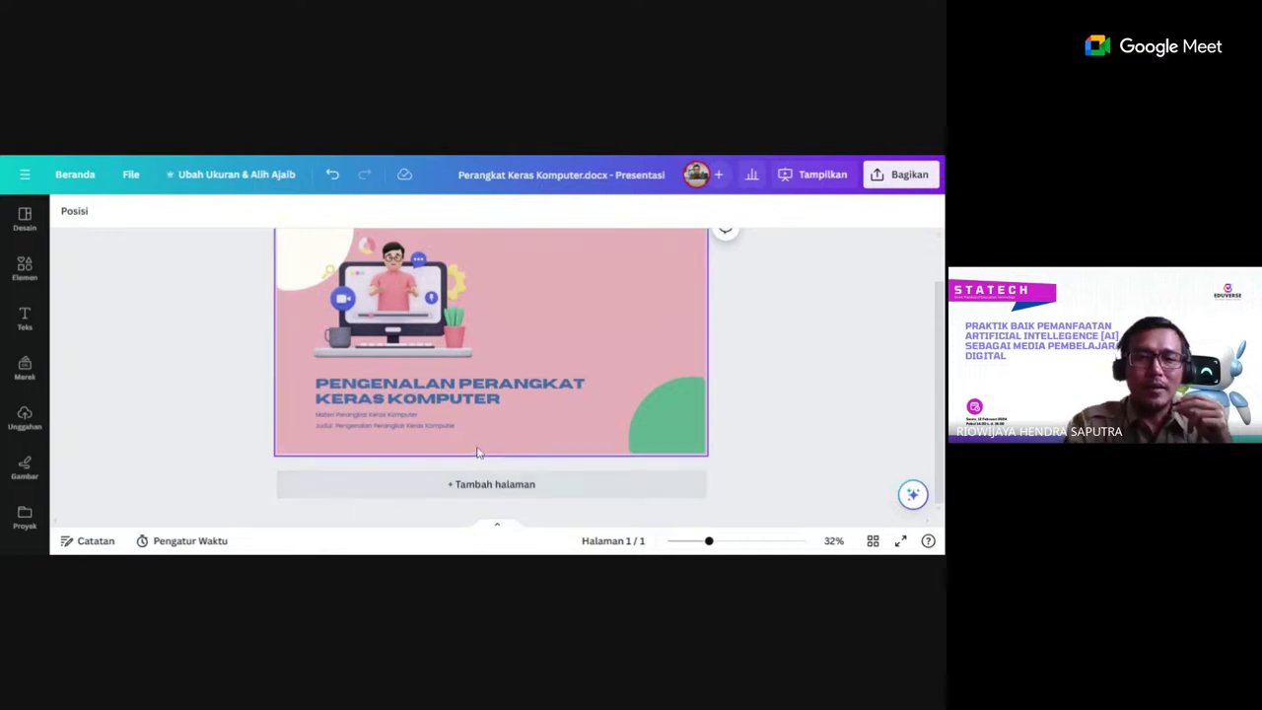
pyautogui.click(495, 485)
pyautogui.scroll(5, 715, 462)
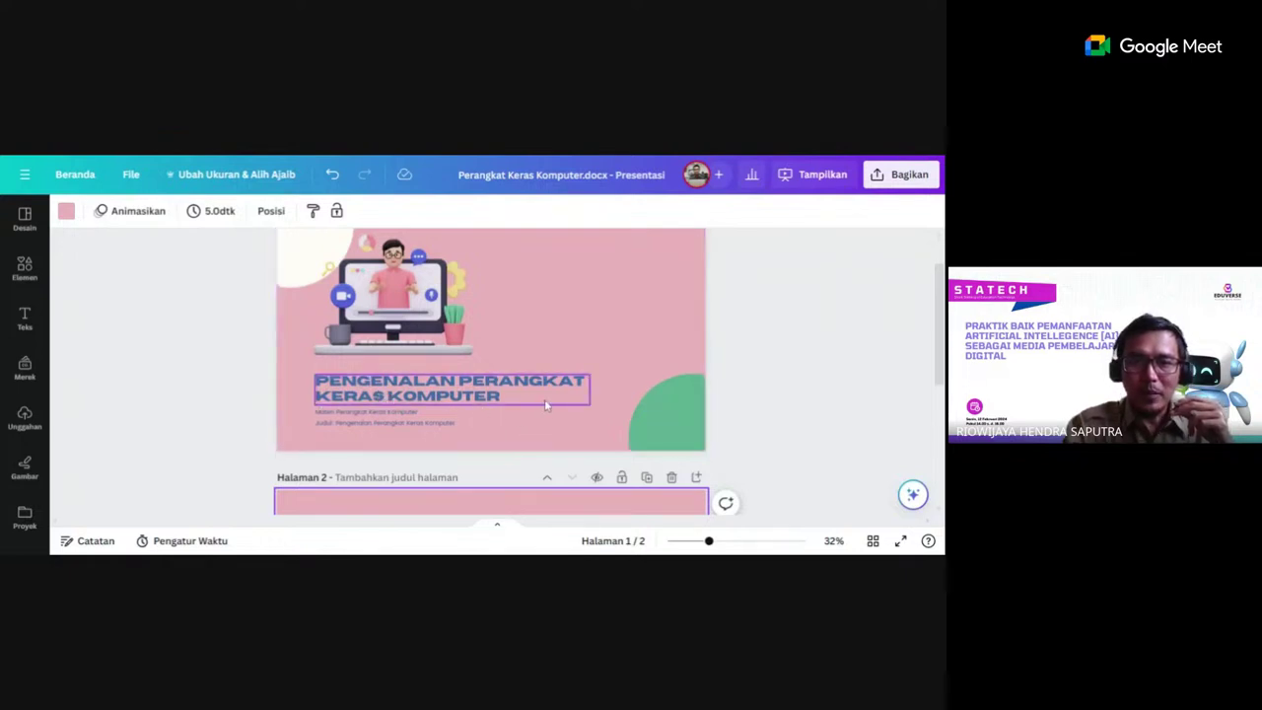
pyautogui.scroll(-5, 560, 406)
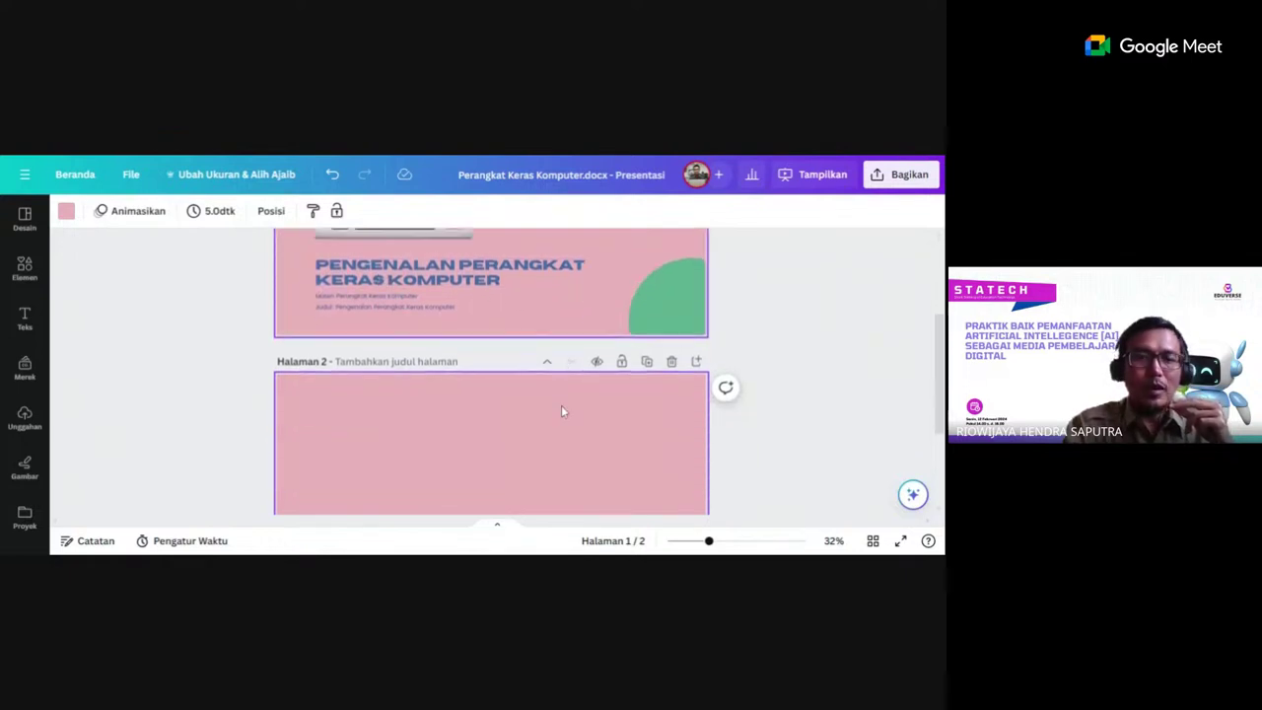
pyautogui.scroll(1, 857, 423)
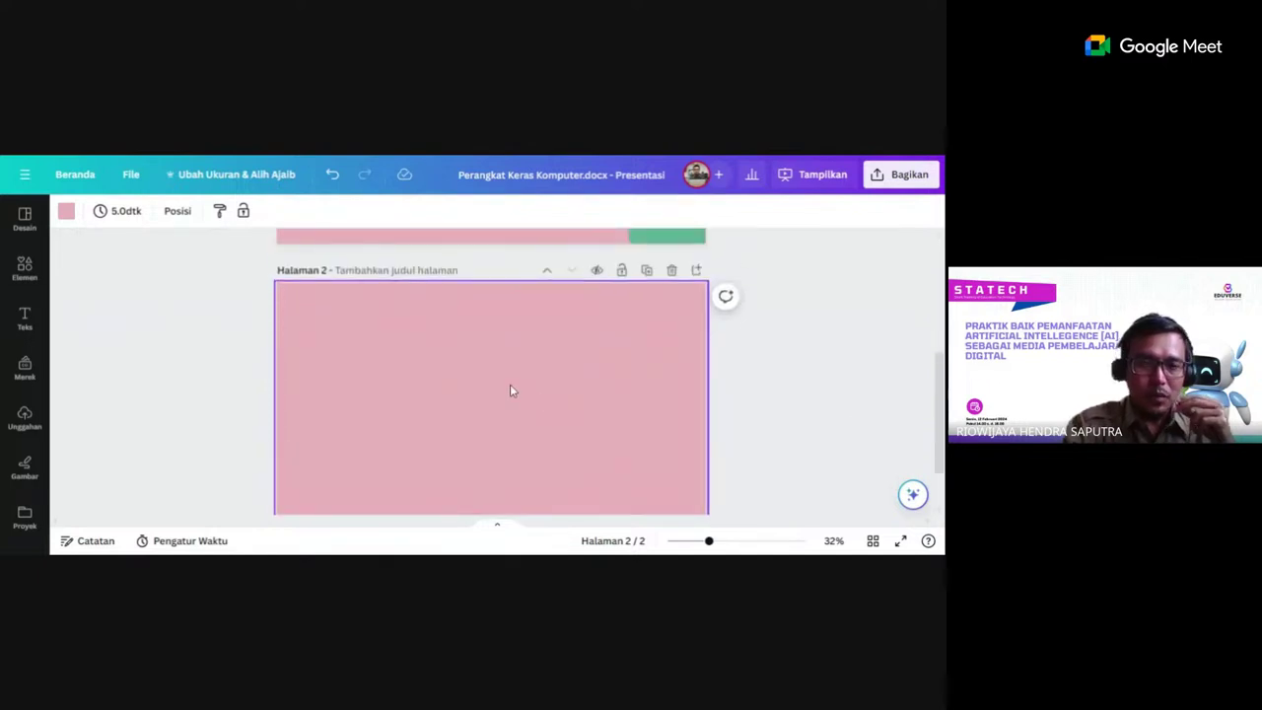
pyautogui.scroll(-1, 507, 380)
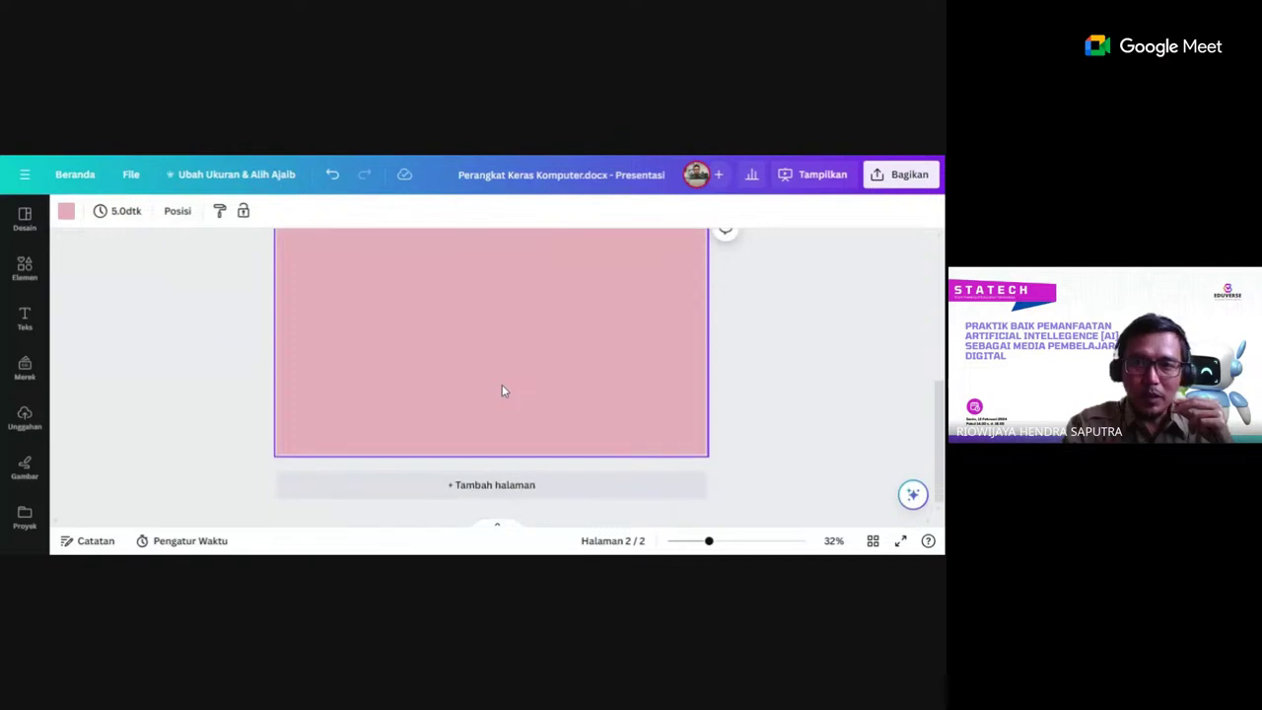
pyautogui.scroll(1, 501, 390)
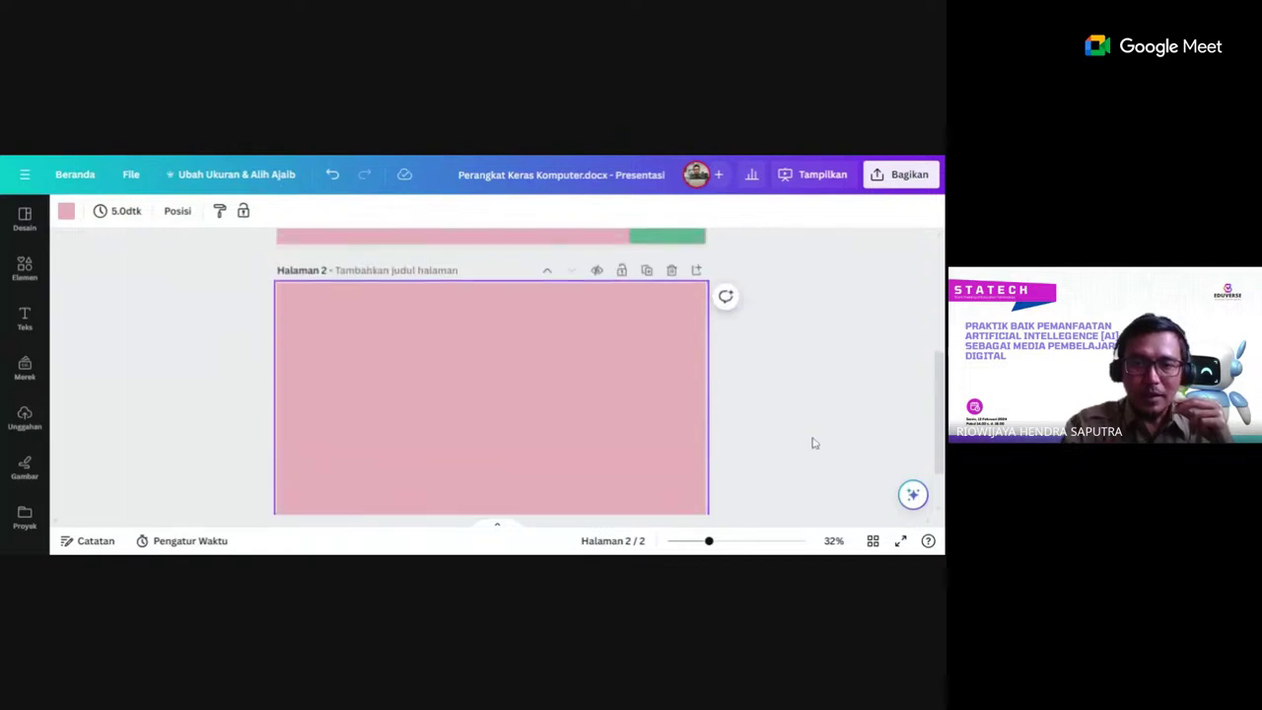
# Generate a paragraph on page 2 with Magic Write (Tulisan Ajaib) from the prompt "Pengertian Perangkat Keras Komputer".
pyautogui.click(912, 496)
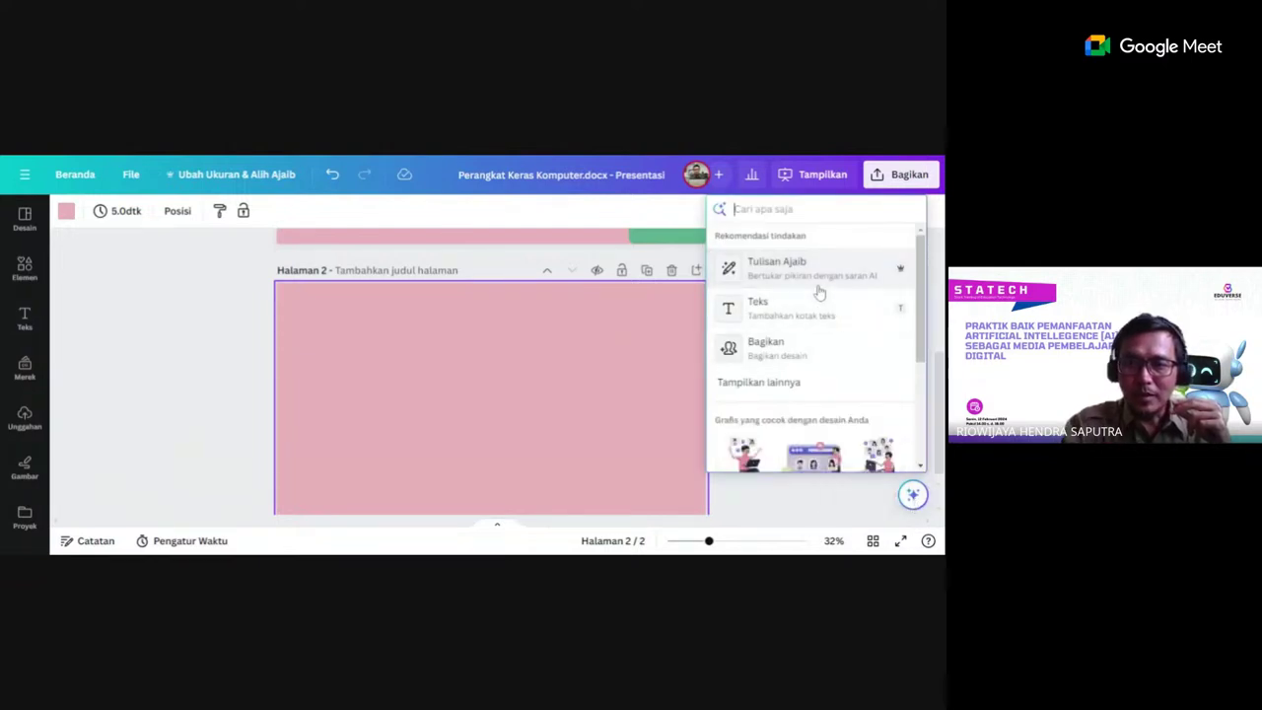
pyautogui.click(776, 266)
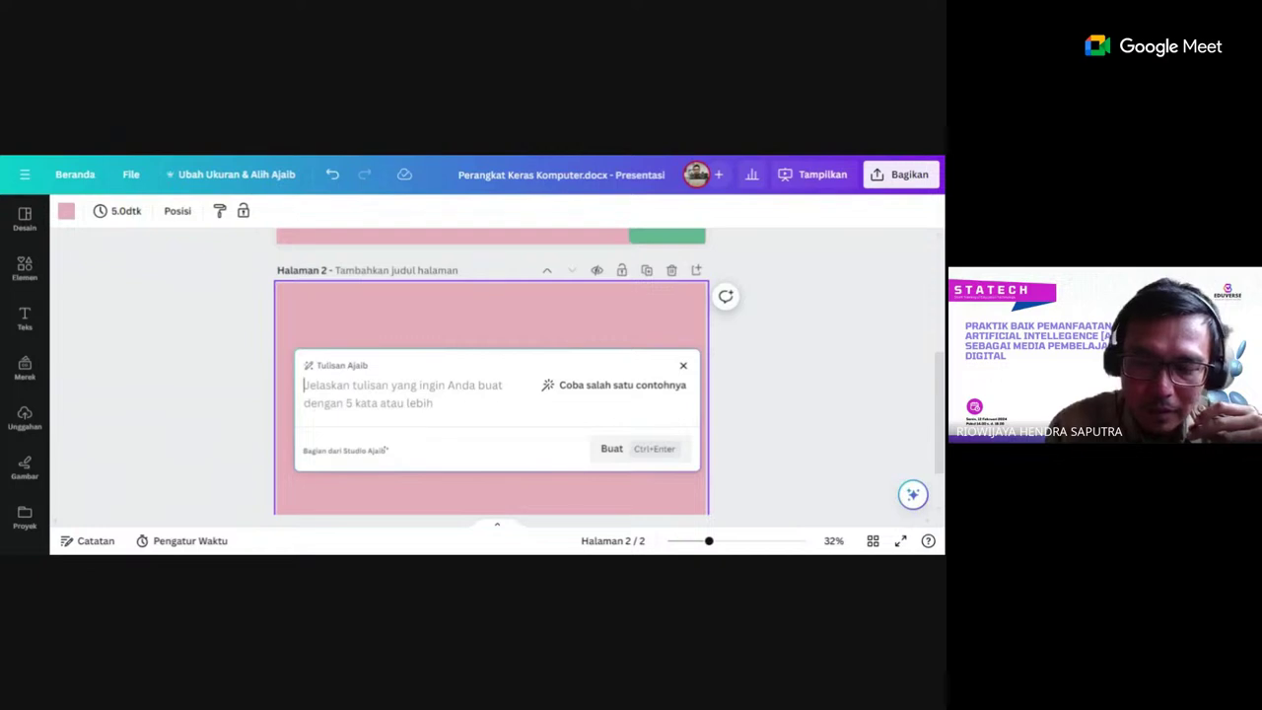
pyautogui.write('Pengertian')
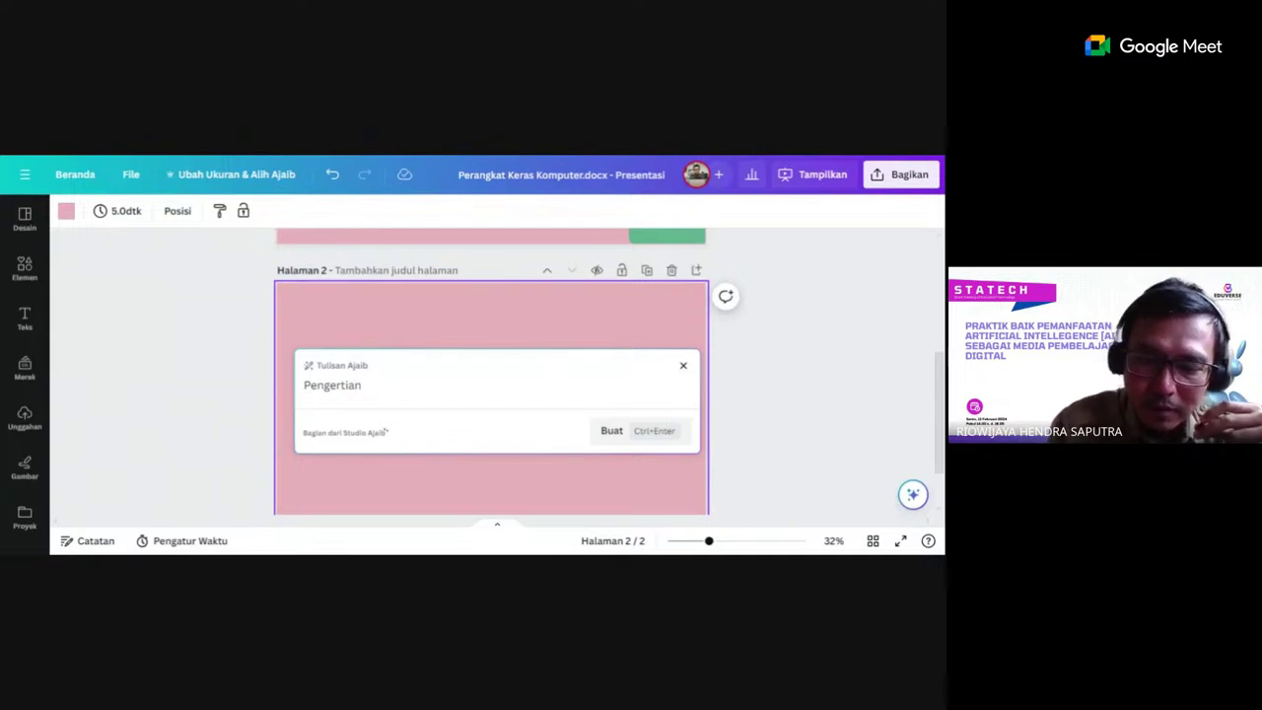
pyautogui.write('Perangkat')
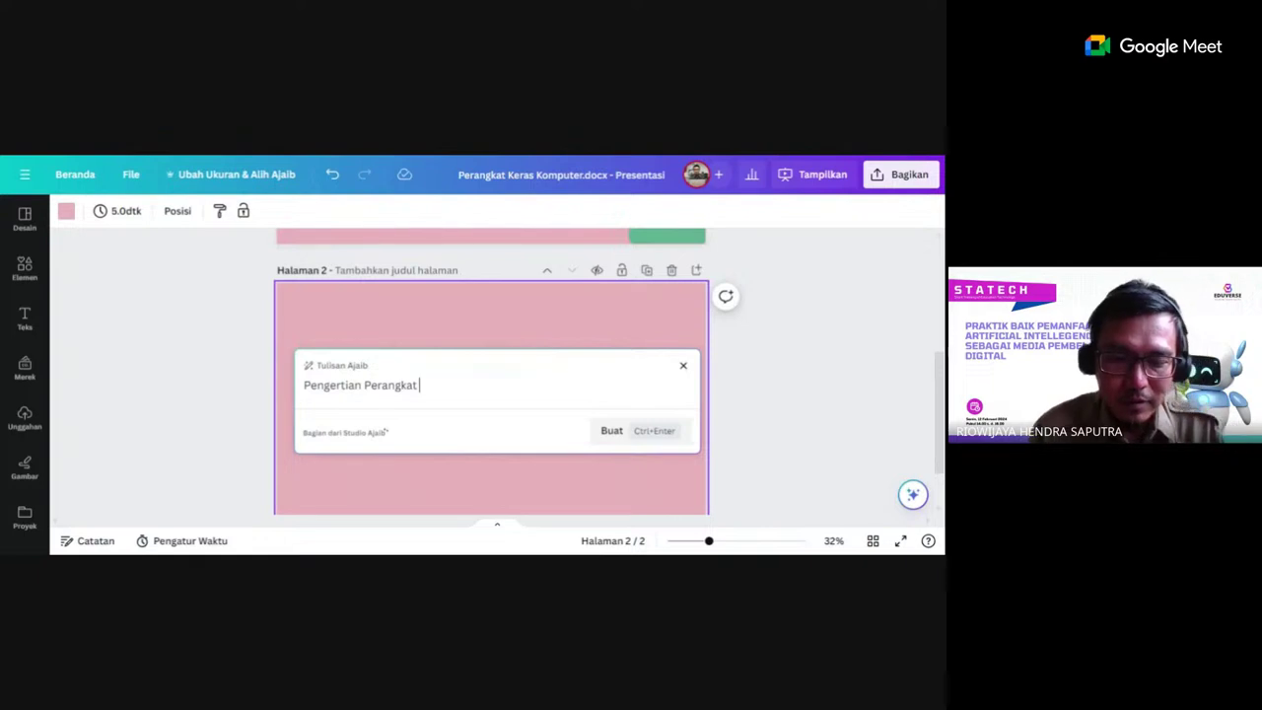
pyautogui.write(' Keras Komputer')
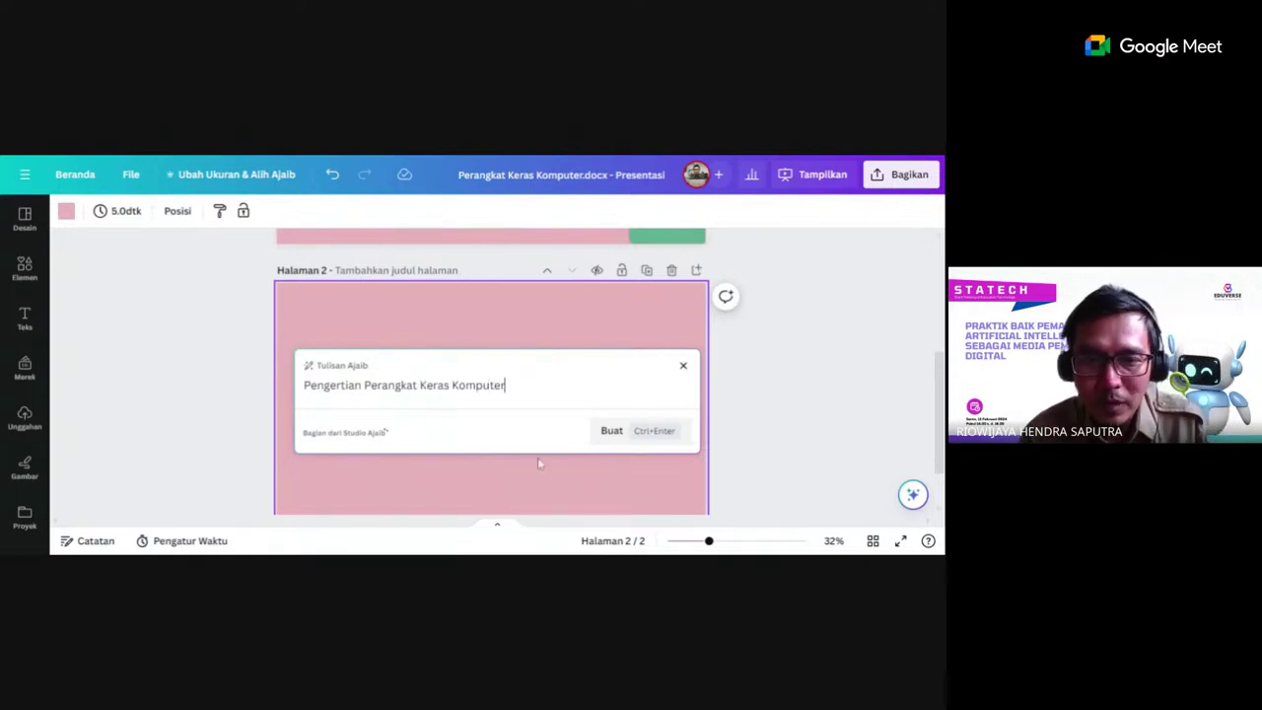
pyautogui.click(611, 432)
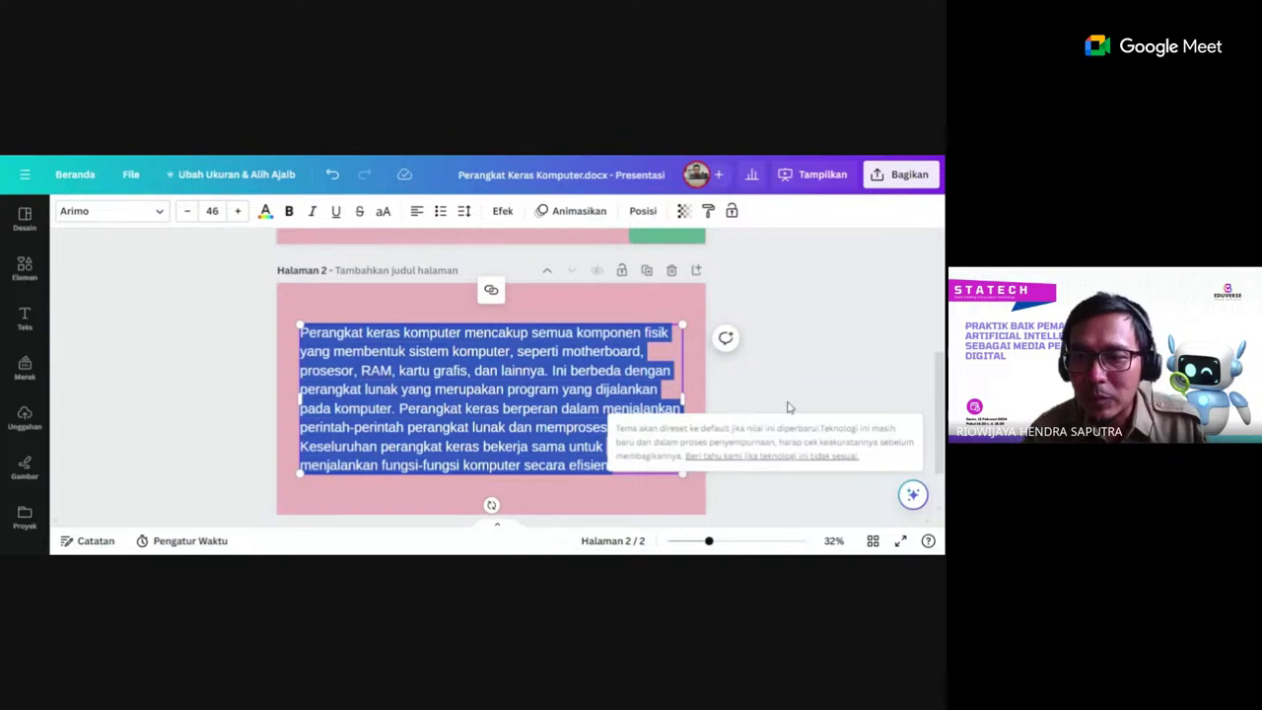
pyautogui.click(787, 406)
pyautogui.scroll(-1, 943, 390)
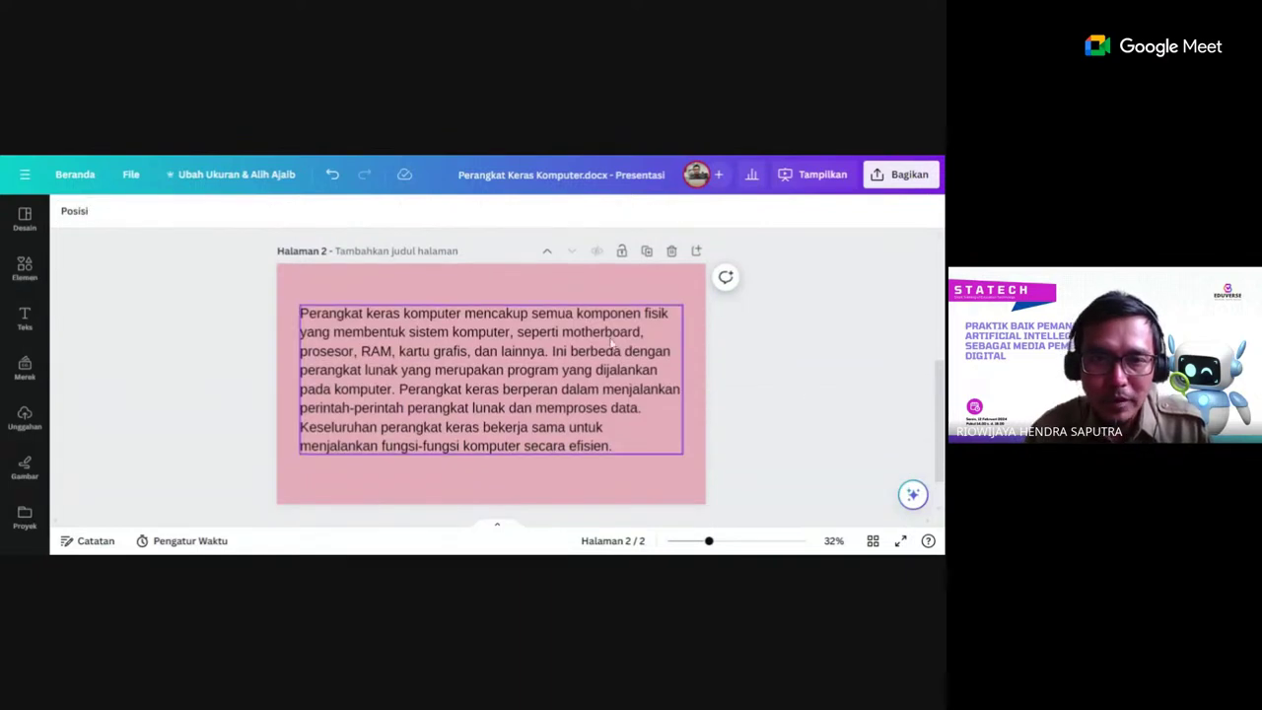
# Nudge the generated paragraph slightly lower on page 2 and set its font size to 43.
pyautogui.click(392, 333)
pyautogui.moveTo(444, 337); pyautogui.dragTo(441, 340)
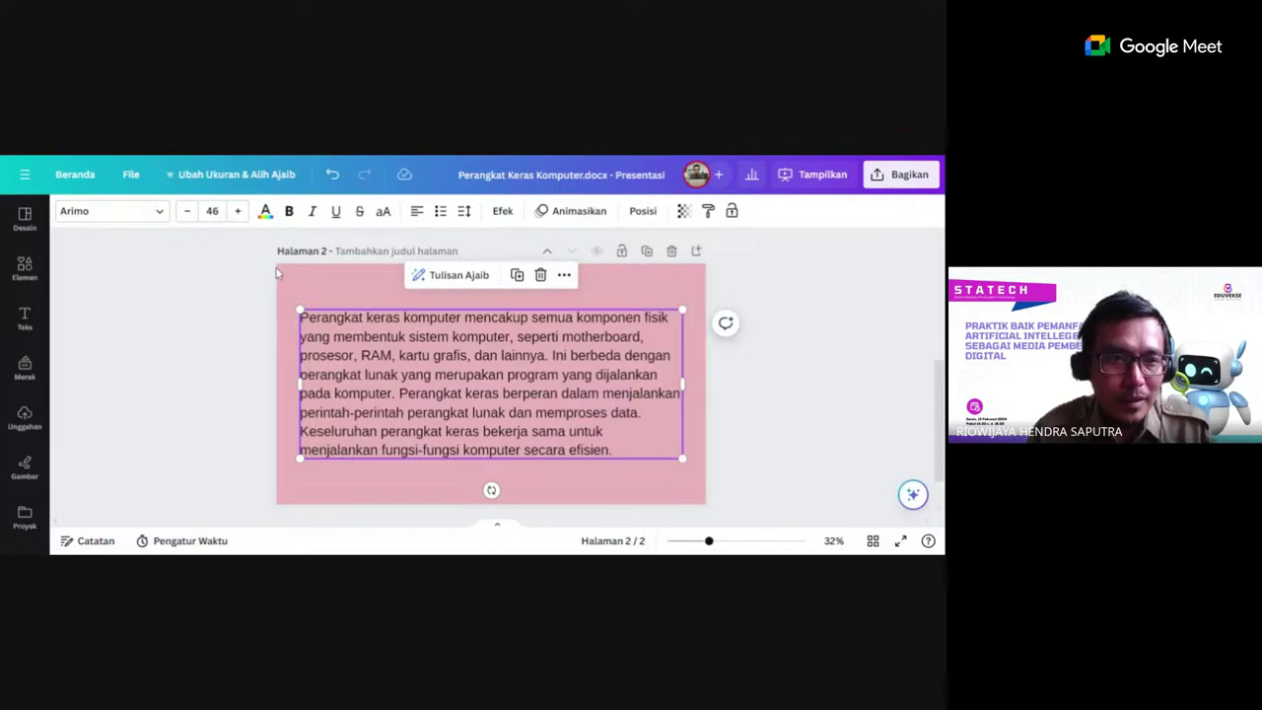
pyautogui.click(227, 309)
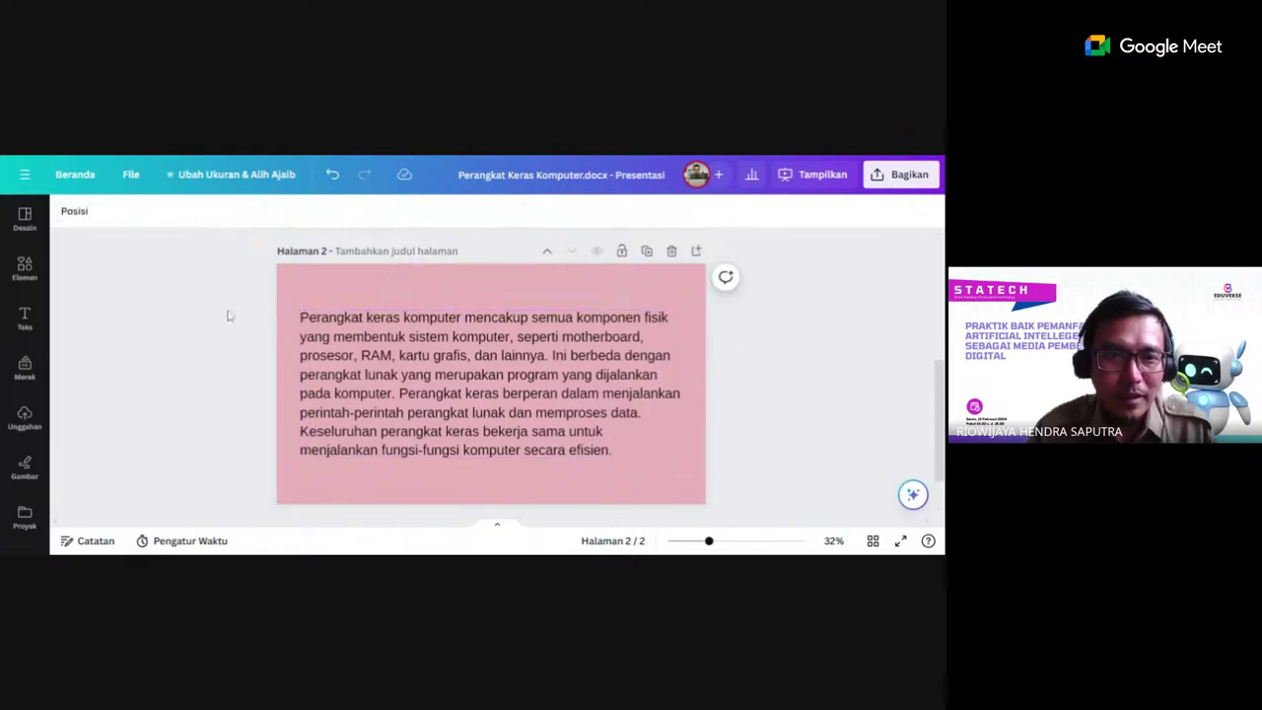
pyautogui.scroll(4, 138, 332)
pyautogui.scroll(-4, 480, 361)
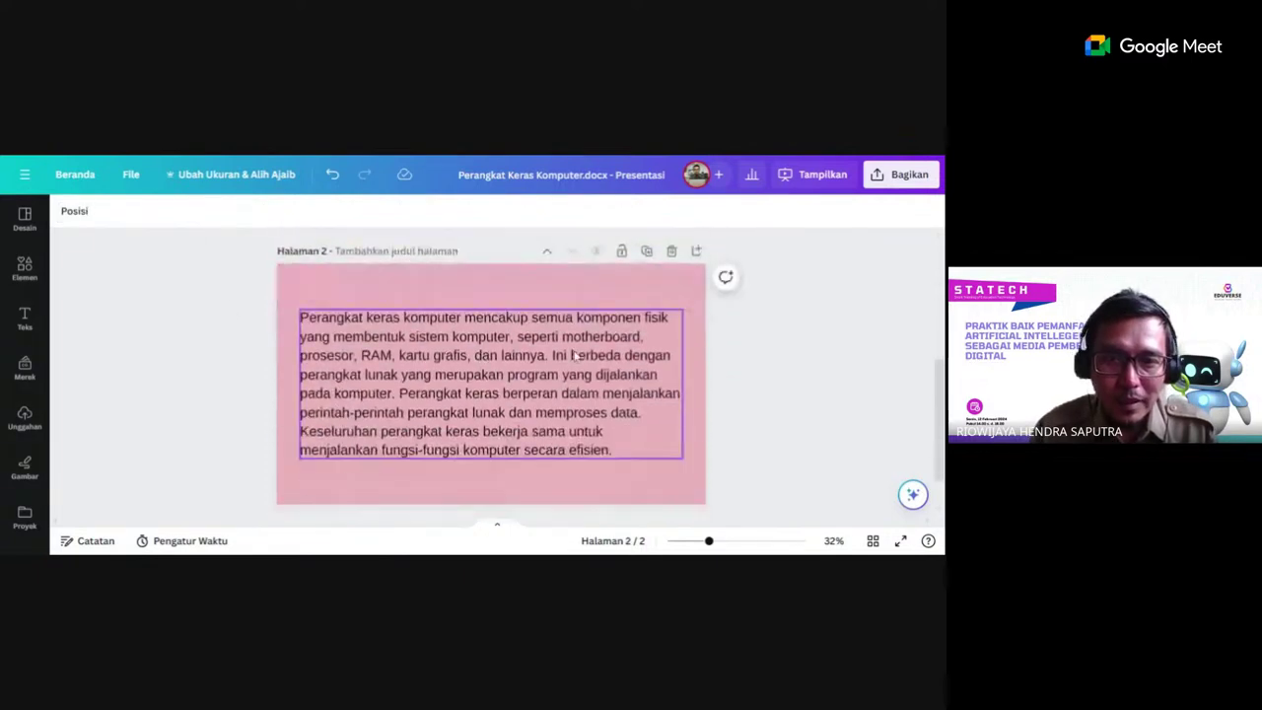
pyautogui.click(574, 357)
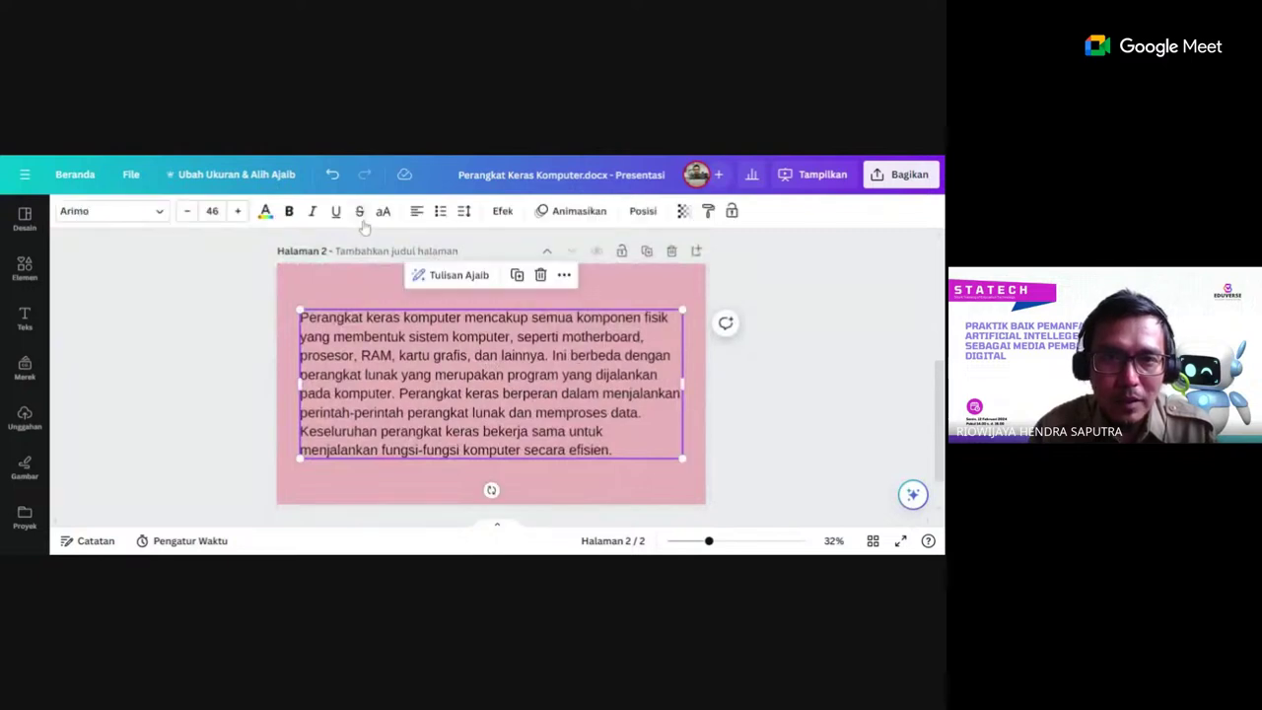
pyautogui.click(187, 211)
pyautogui.click(188, 212)
pyautogui.click(188, 211)
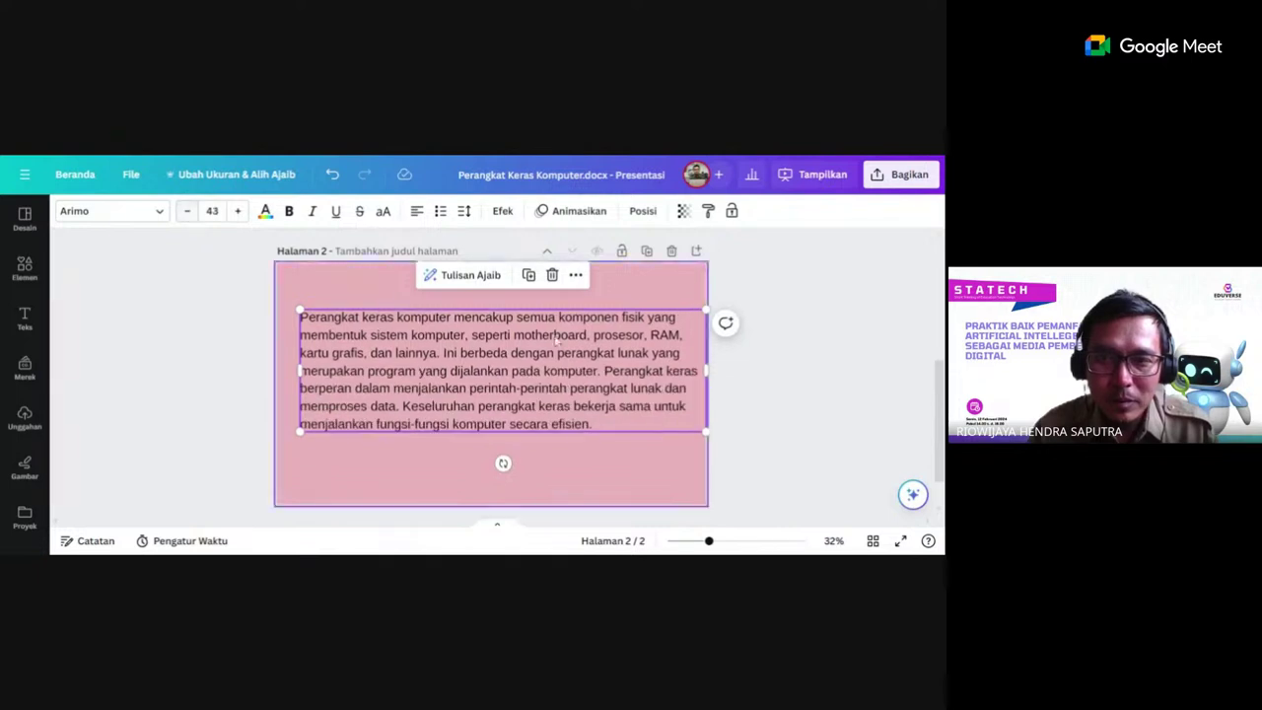
# Narrow the paragraph's text box to fit within the page margins and move it down to free space above it.
pyautogui.moveTo(704, 370); pyautogui.dragTo(666, 373)
pyautogui.moveTo(515, 392); pyautogui.dragTo(522, 418)
pyautogui.click(202, 344)
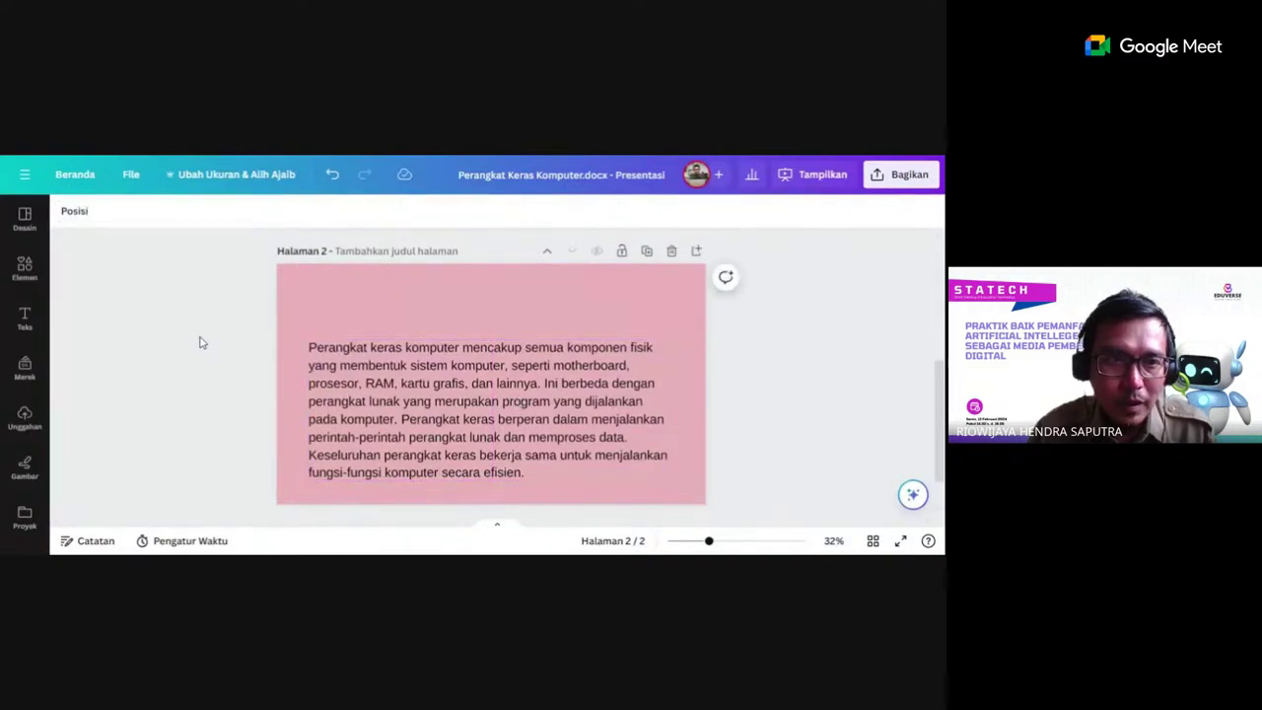
# Add a subheading reading "Pengertian Perangkat Keras Komputer" above the paragraph on page 2.
pyautogui.click(25, 318)
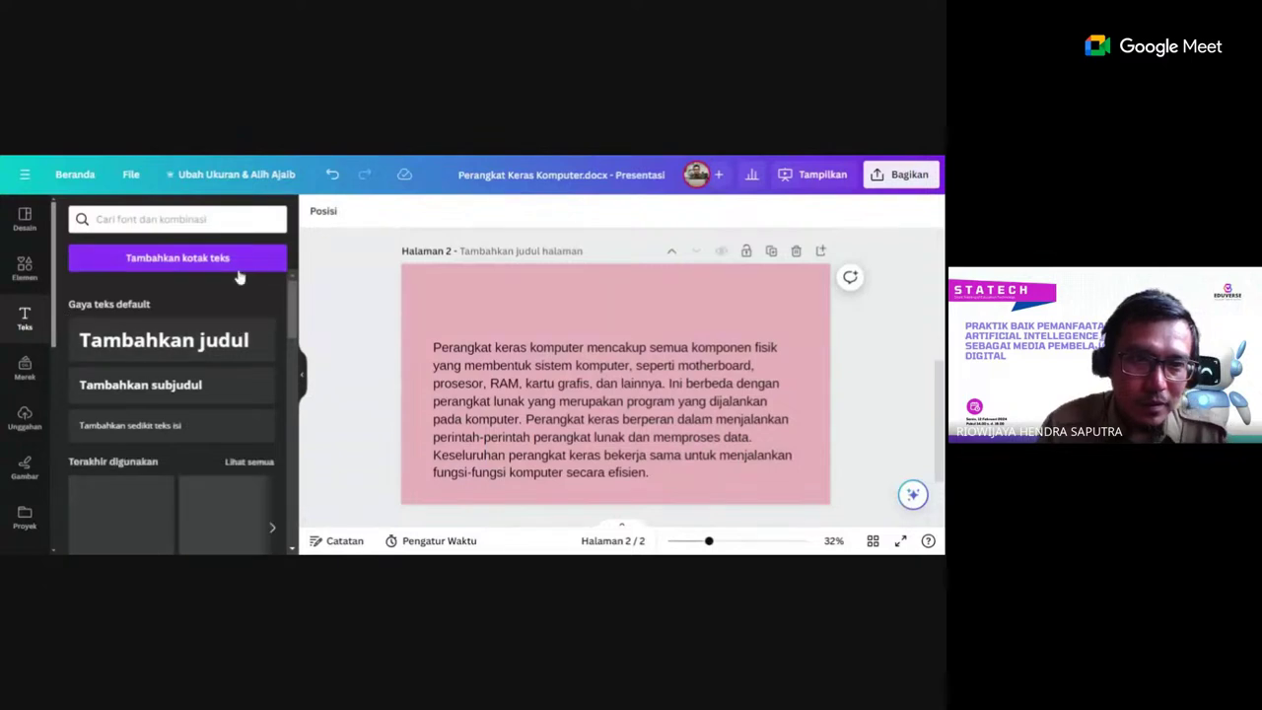
pyautogui.click(170, 397)
pyautogui.moveTo(627, 426); pyautogui.dragTo(519, 352)
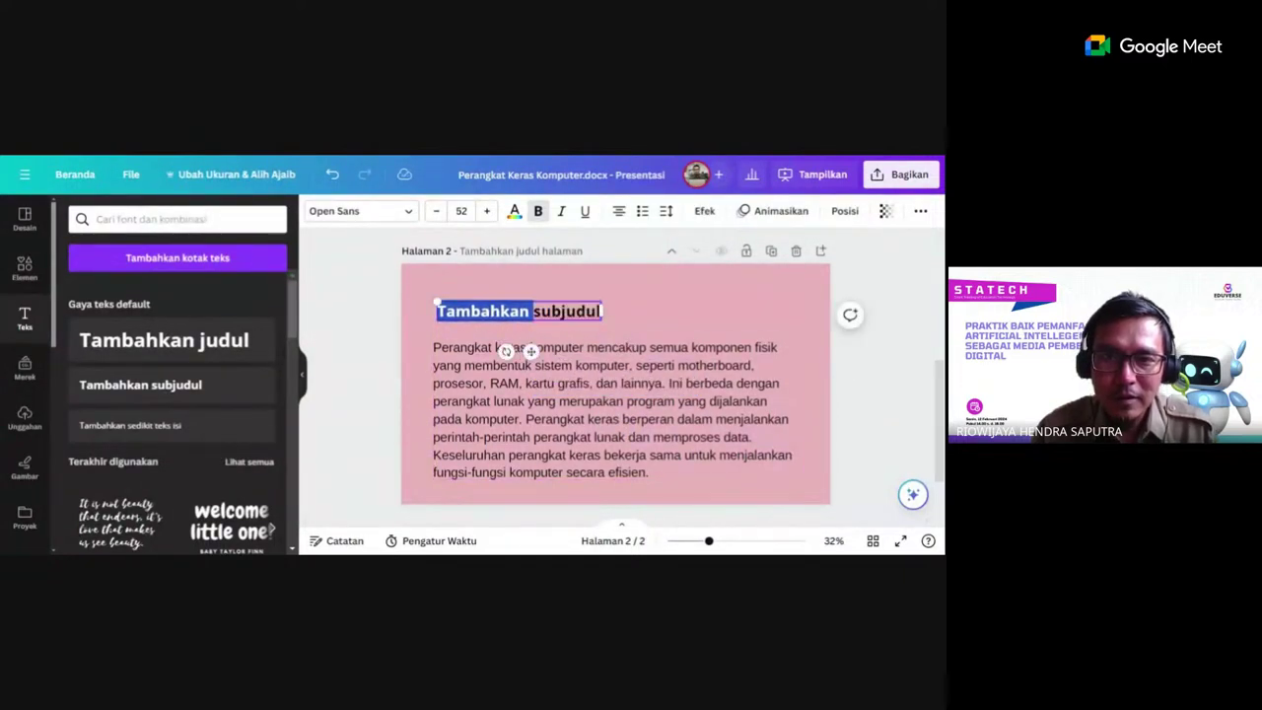
pyautogui.press('BackSpace')
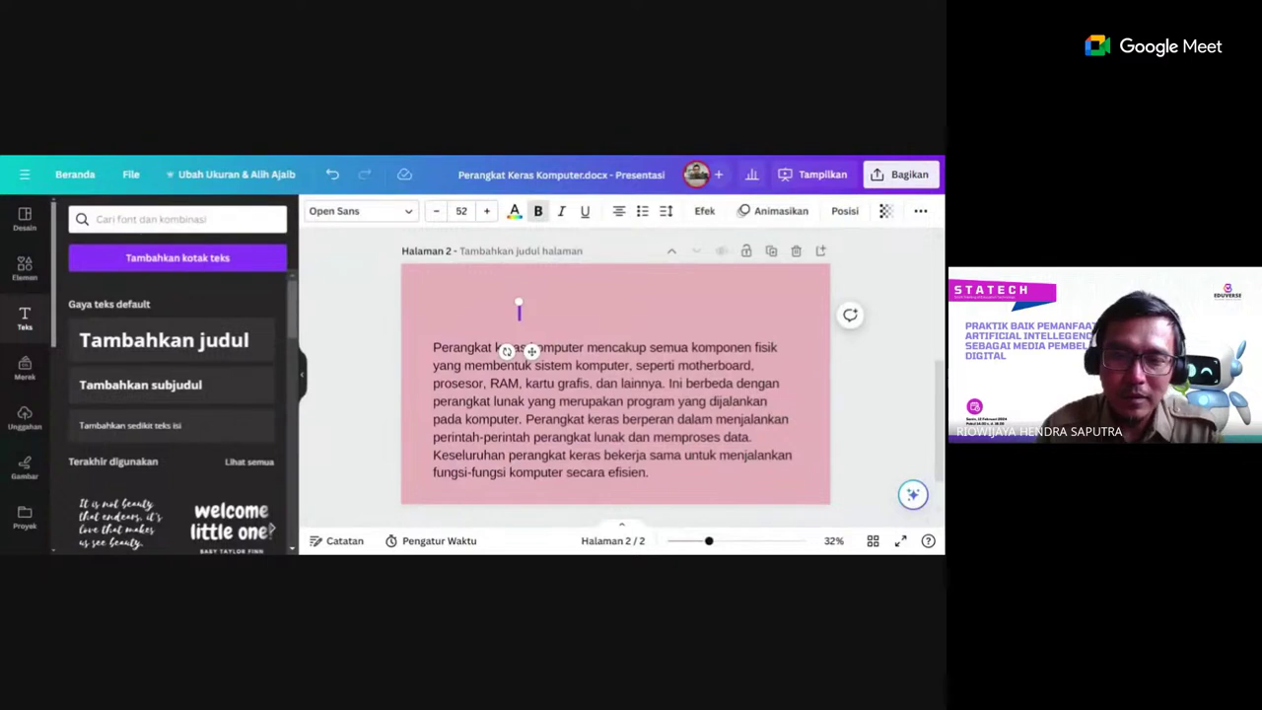
pyautogui.write('Pengert')
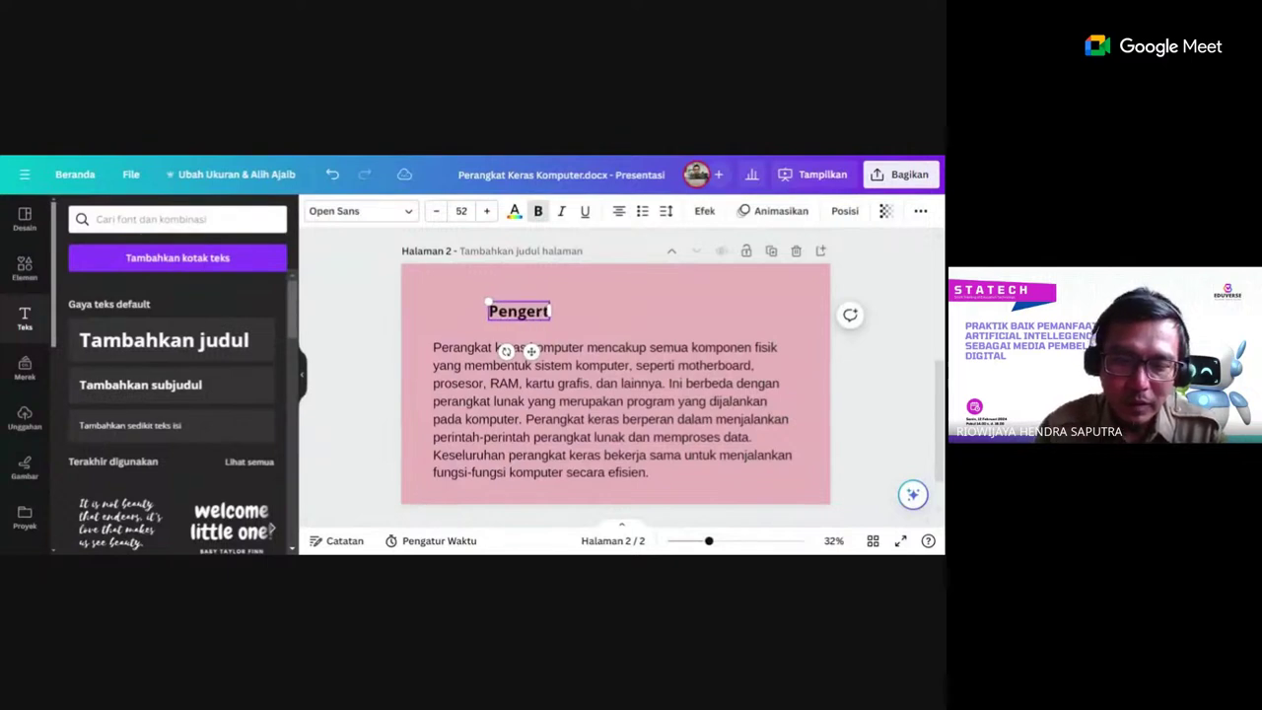
pyautogui.write('ian Peran')
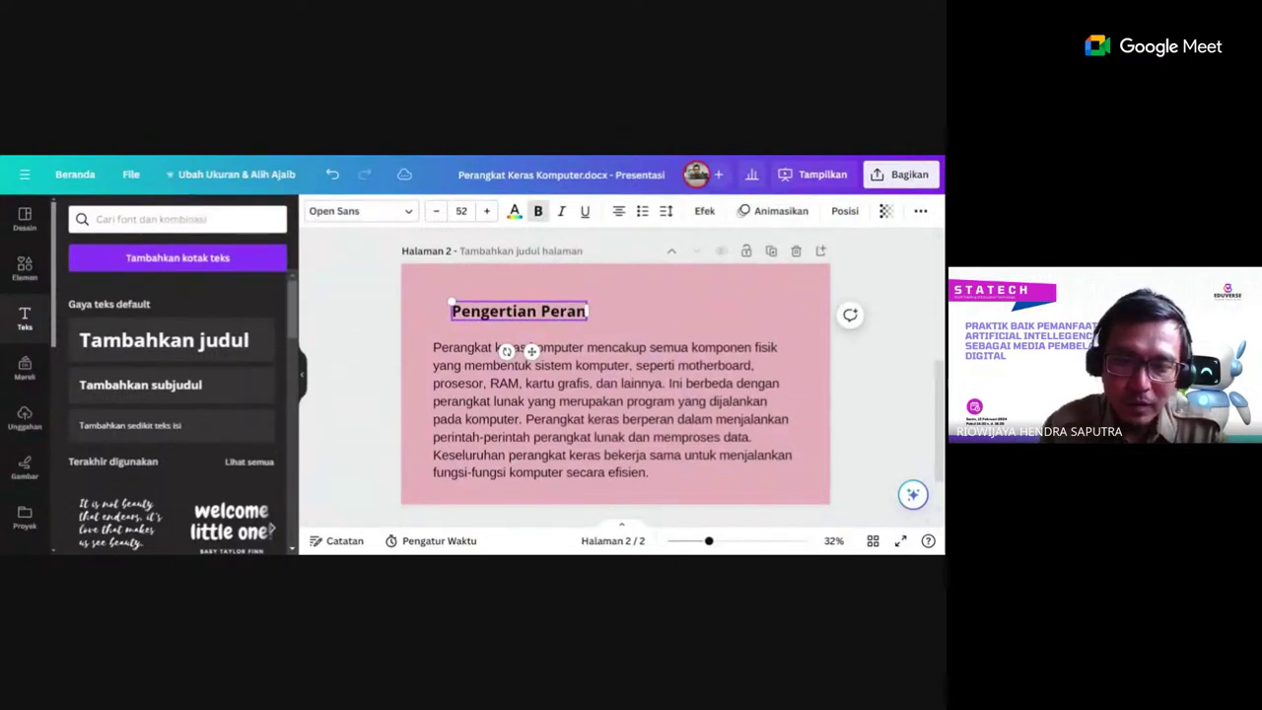
pyautogui.write('gkat Keras')
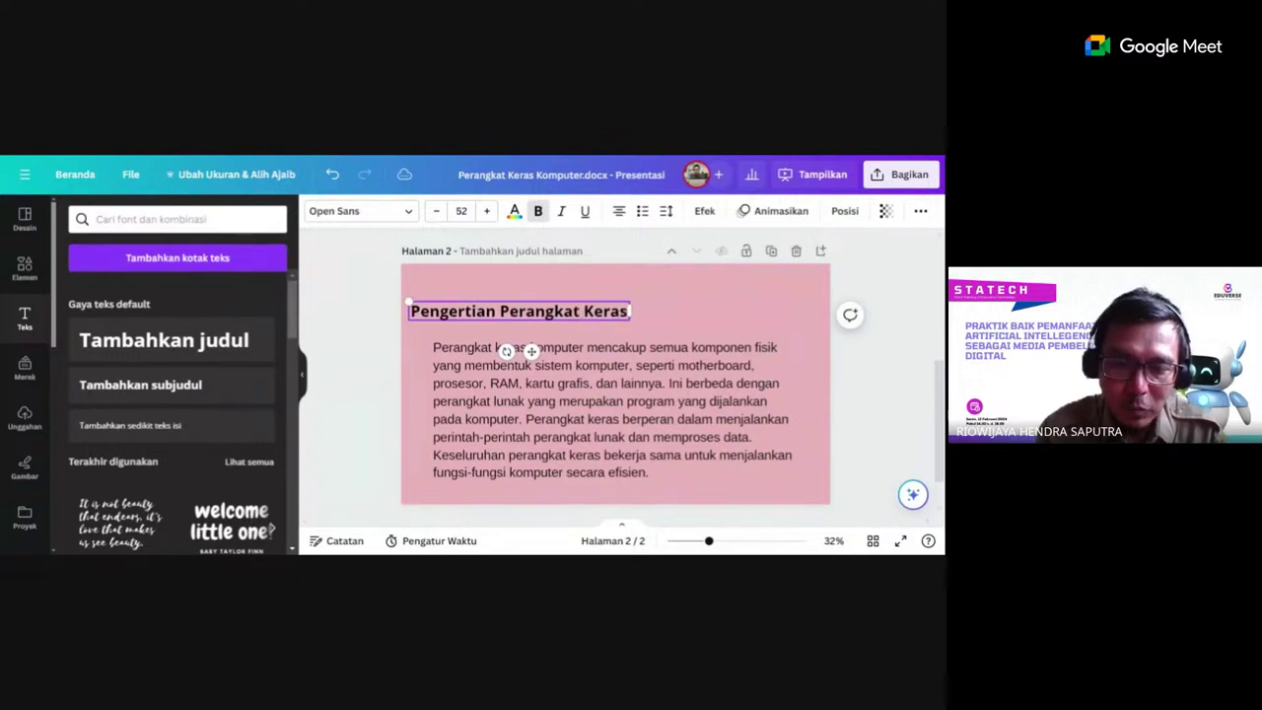
pyautogui.write(' Kompmuter')
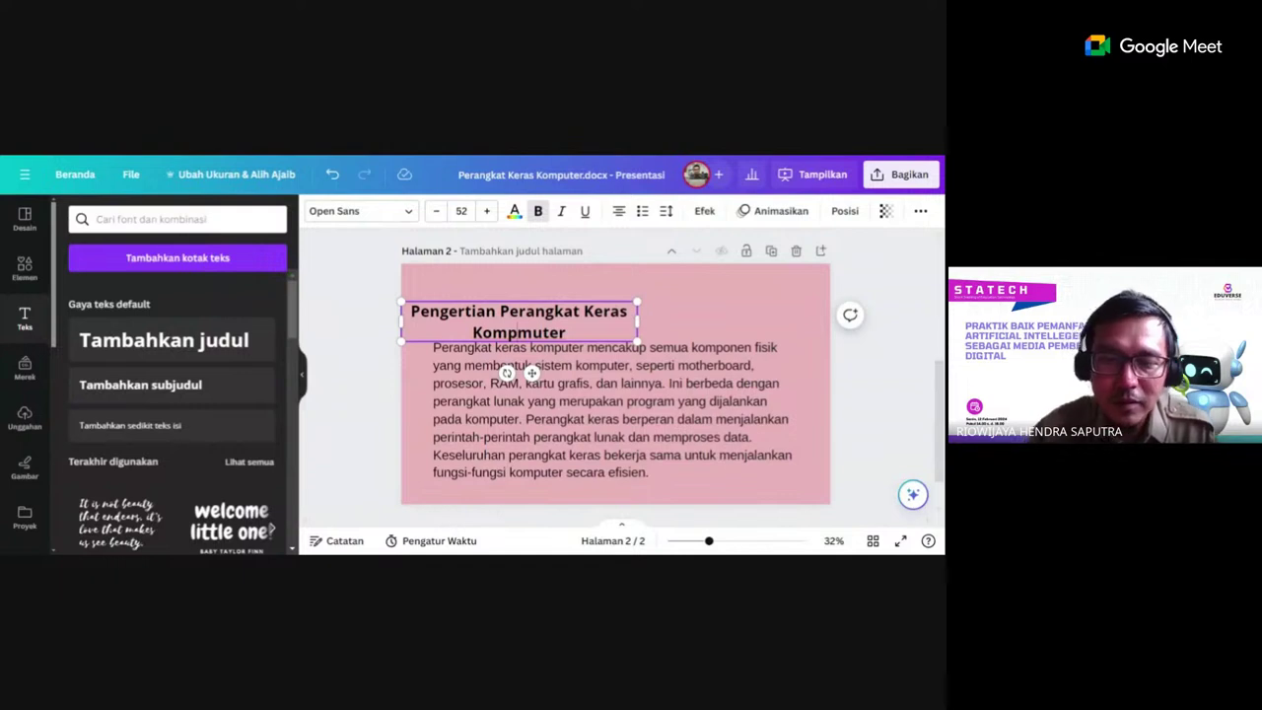
pyautogui.write('u')
pyautogui.press('Delete')
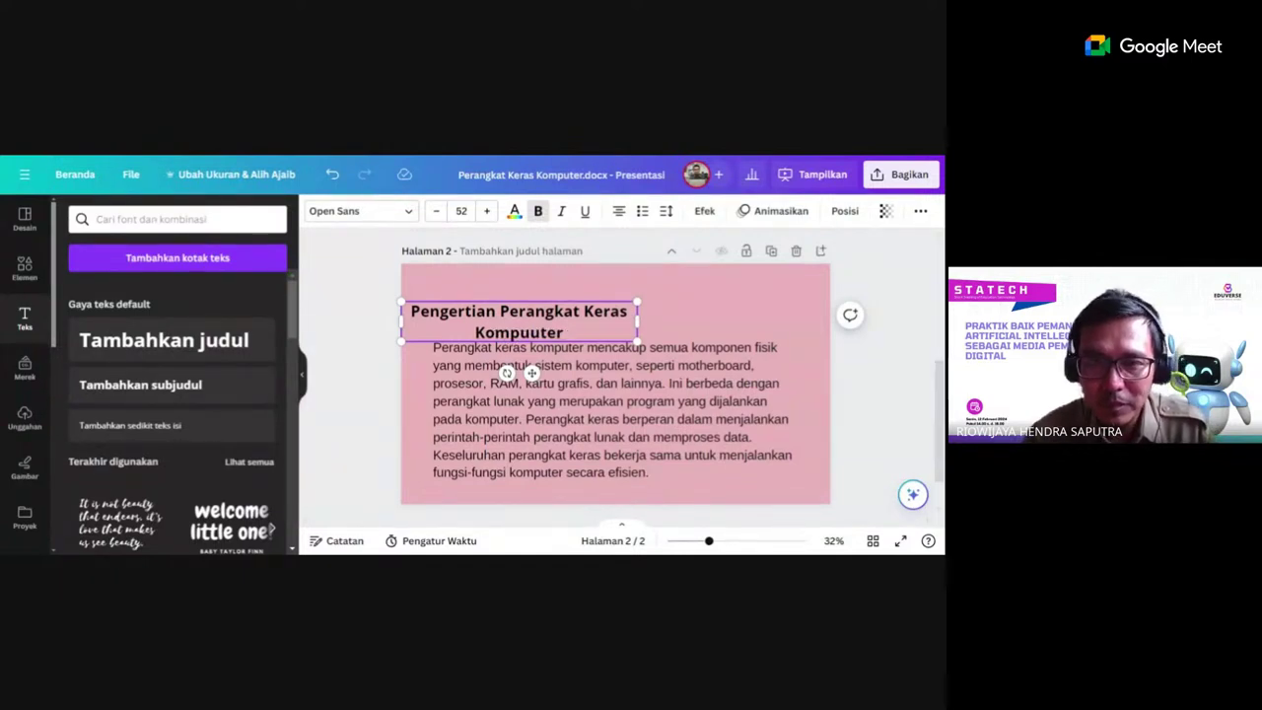
pyautogui.press('Delete')
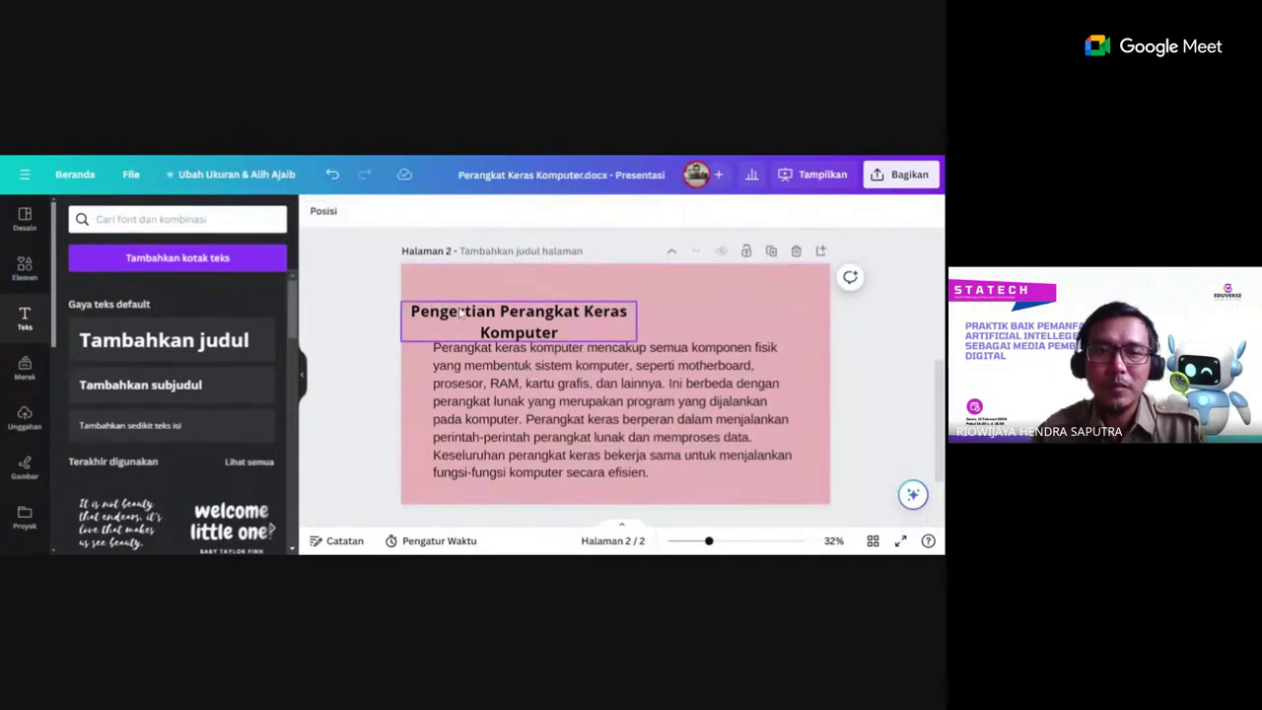
# Left-align the subheading on one line and move it flush with the paragraph's left edge.
pyautogui.click(618, 211)
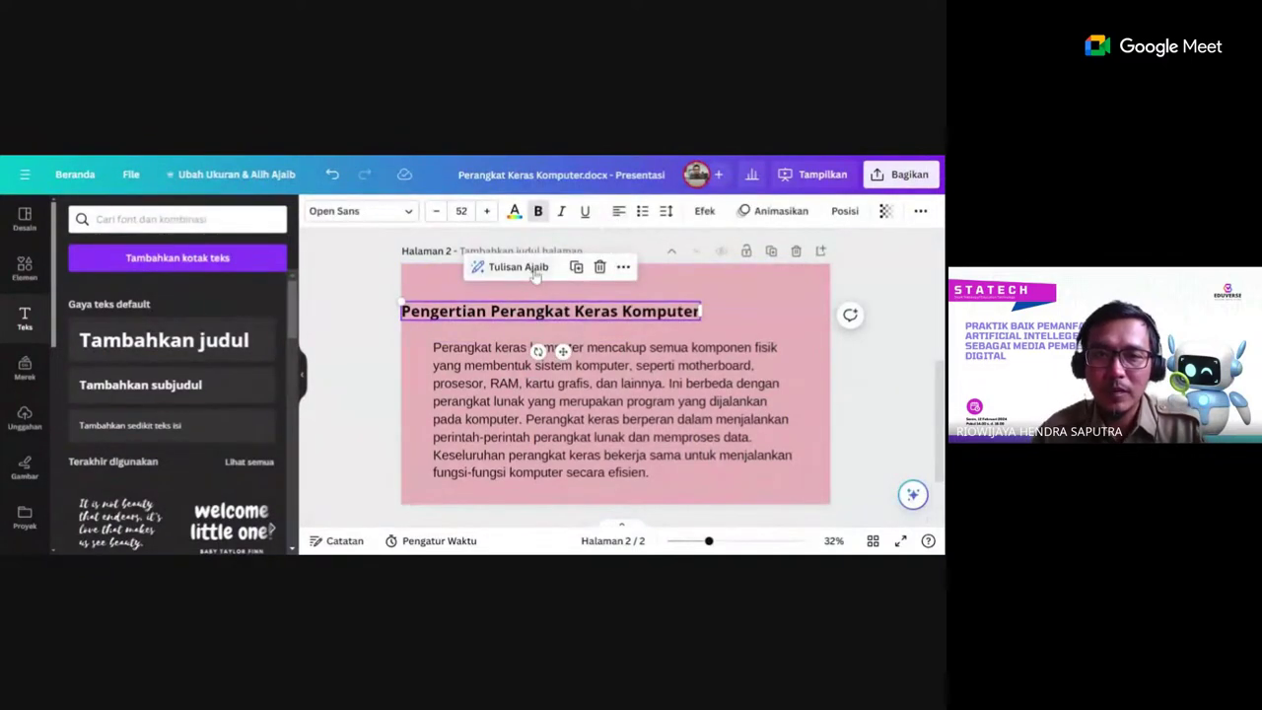
pyautogui.moveTo(560, 351); pyautogui.dragTo(603, 353)
pyautogui.click(326, 344)
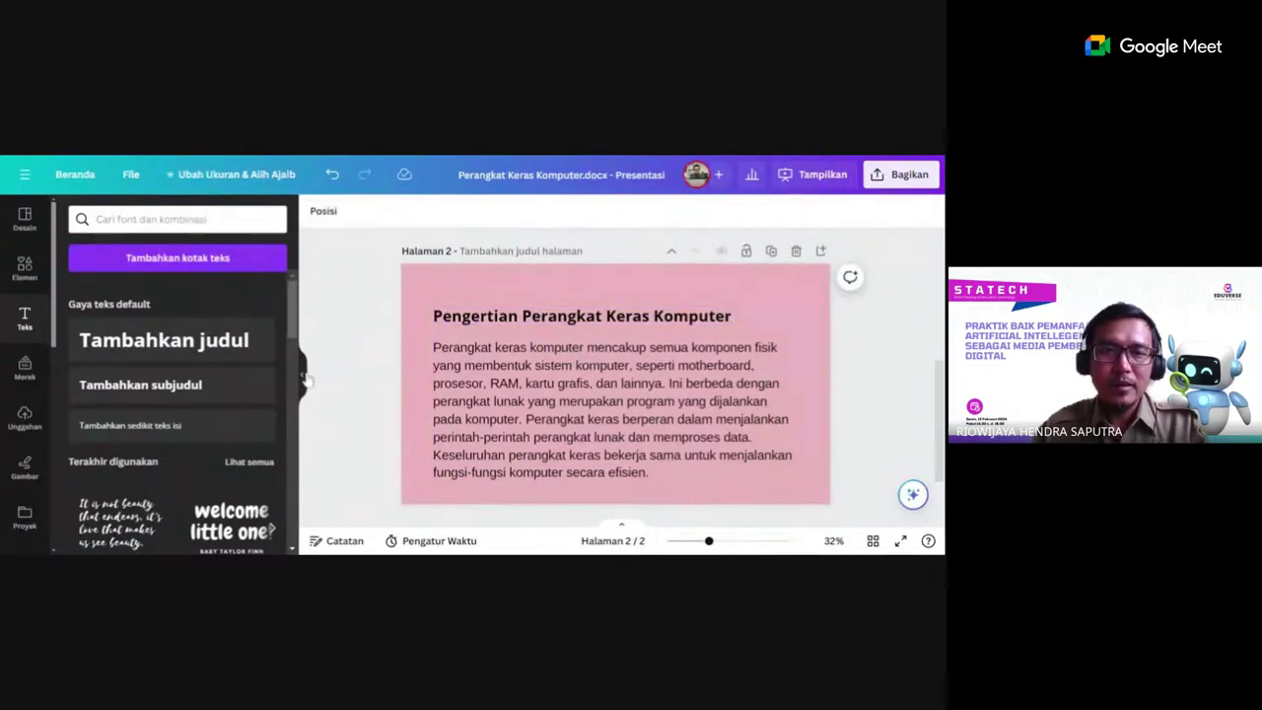
pyautogui.click(305, 378)
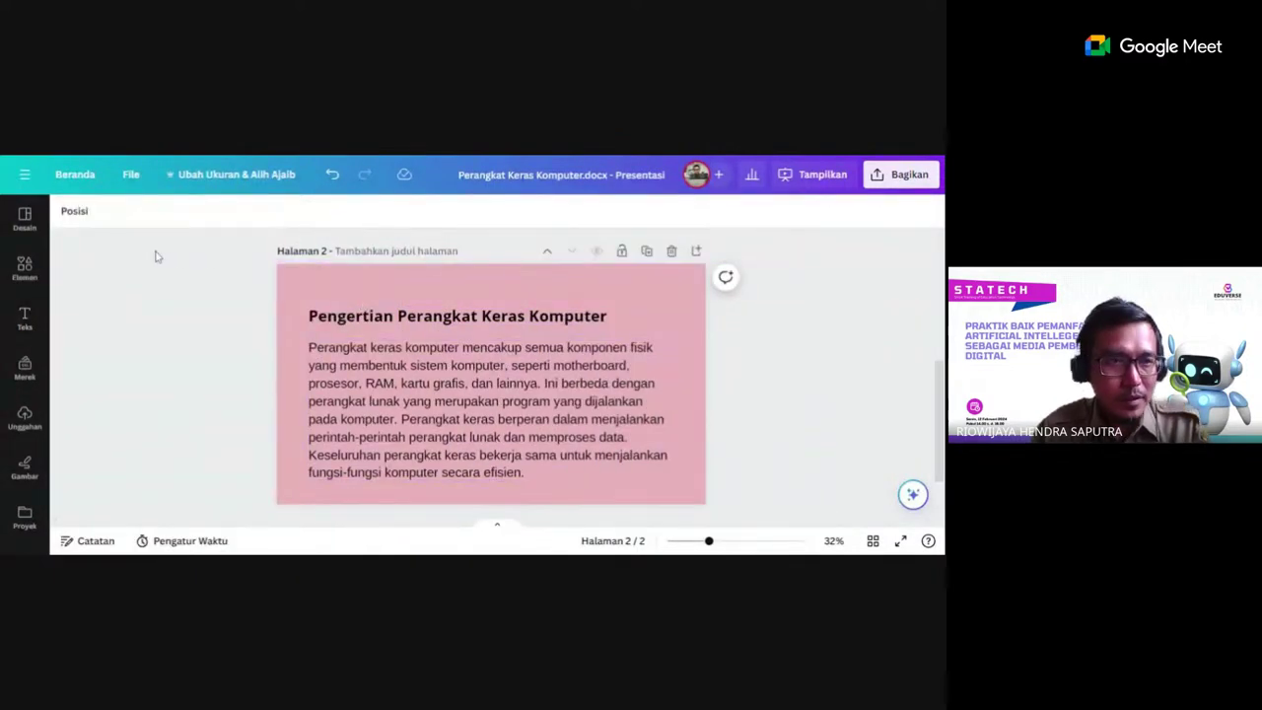
pyautogui.click(23, 215)
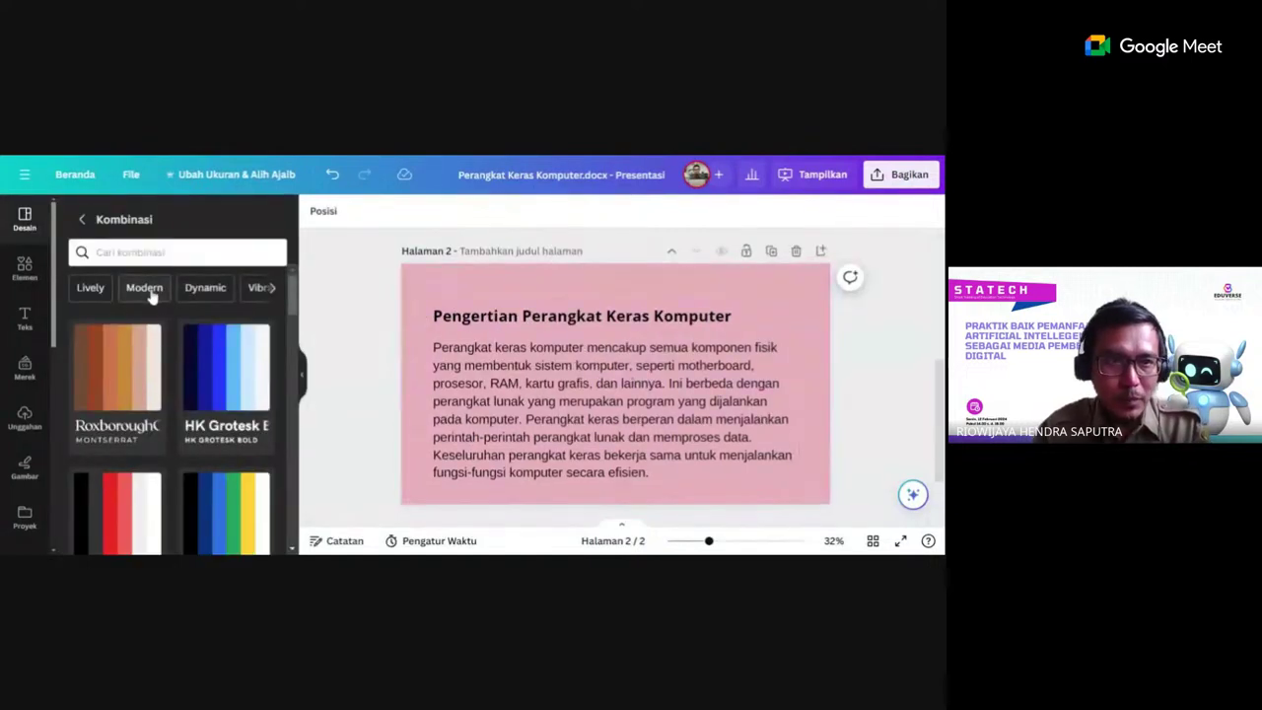
pyautogui.click(82, 218)
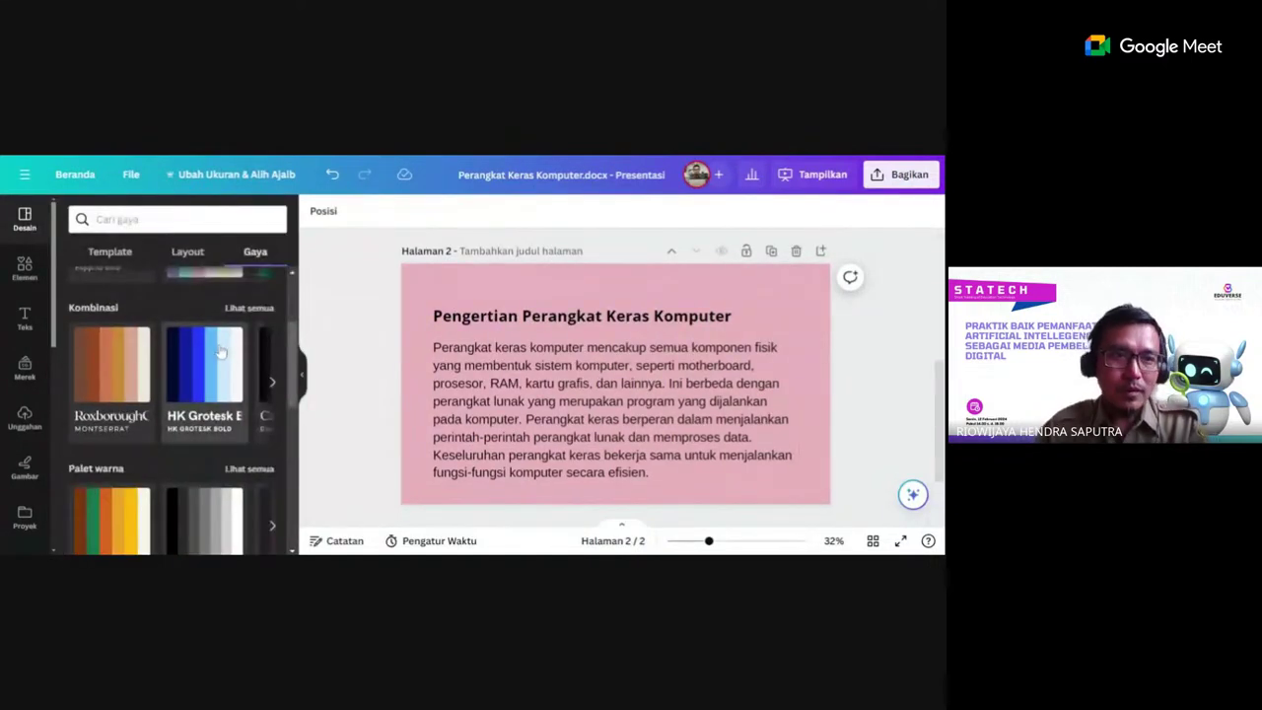
pyautogui.scroll(2, 221, 353)
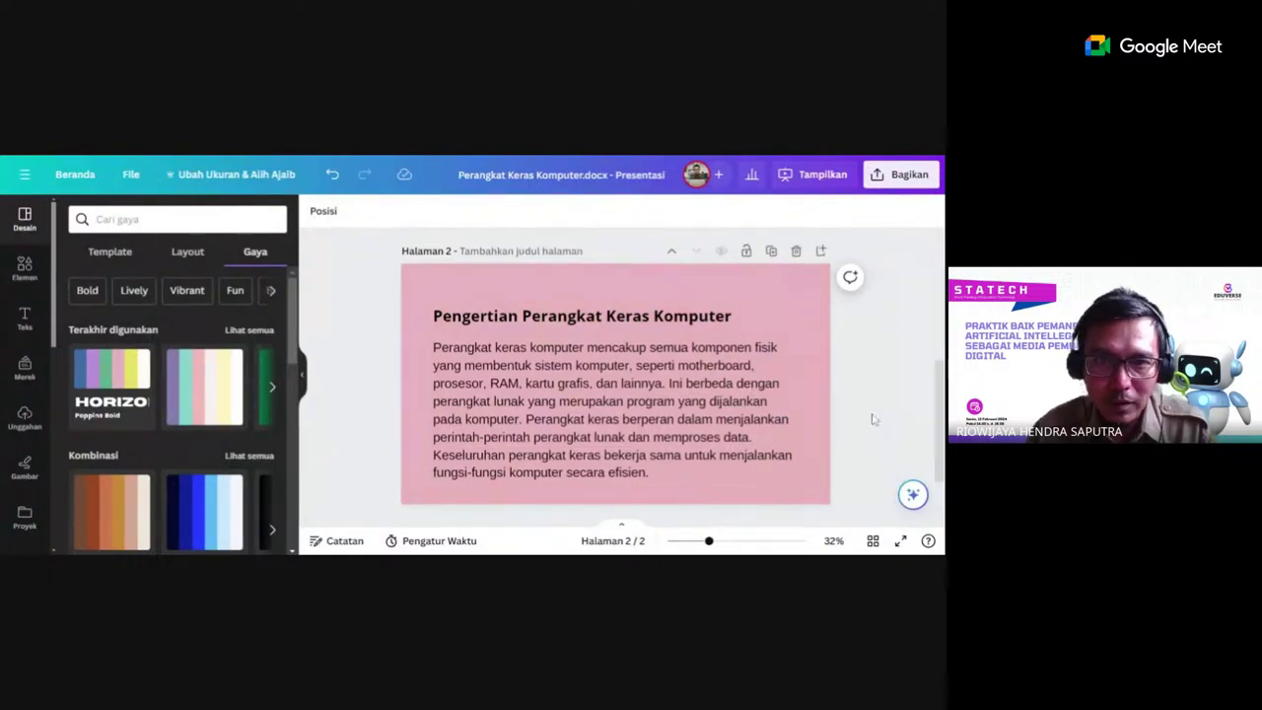
pyautogui.moveTo(943, 469); pyautogui.dragTo(944, 335)
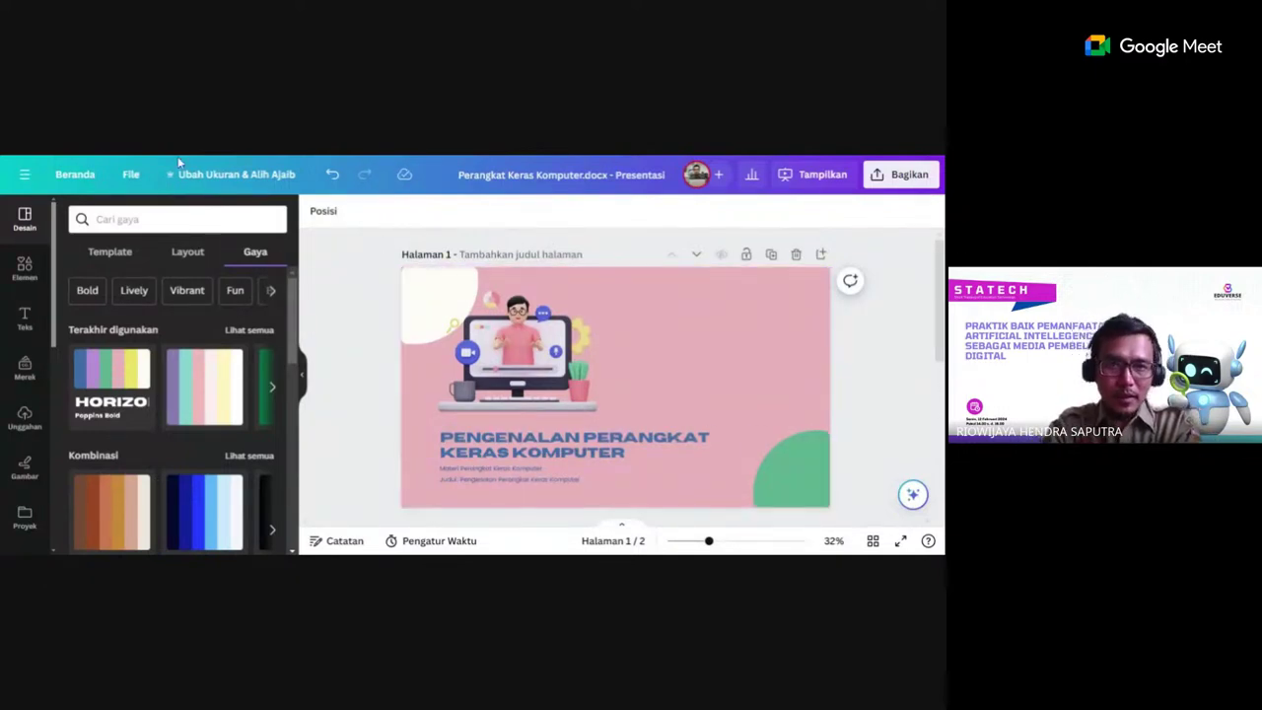
# Create a new 16:9 presentation and apply the title page of the "Biru Gradasi Modern Teknologi Informasi Dan Komunikasi Presentasi" template.
pyautogui.click(79, 181)
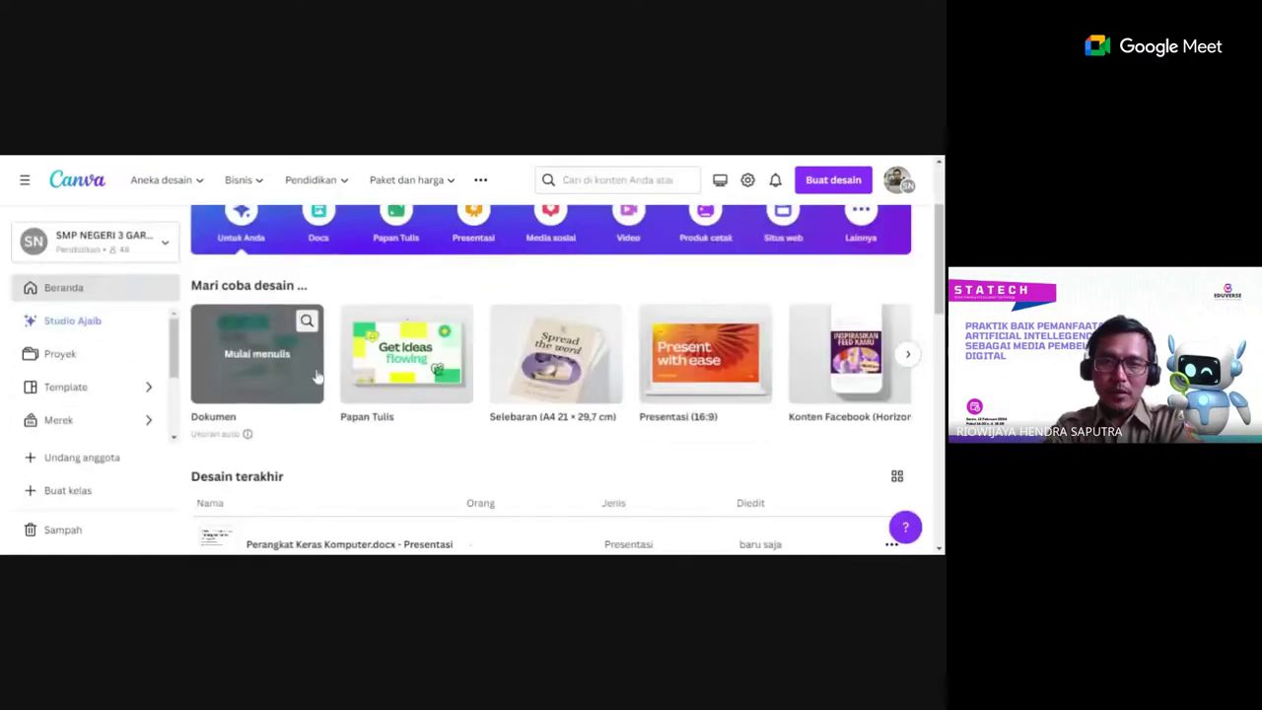
pyautogui.click(833, 181)
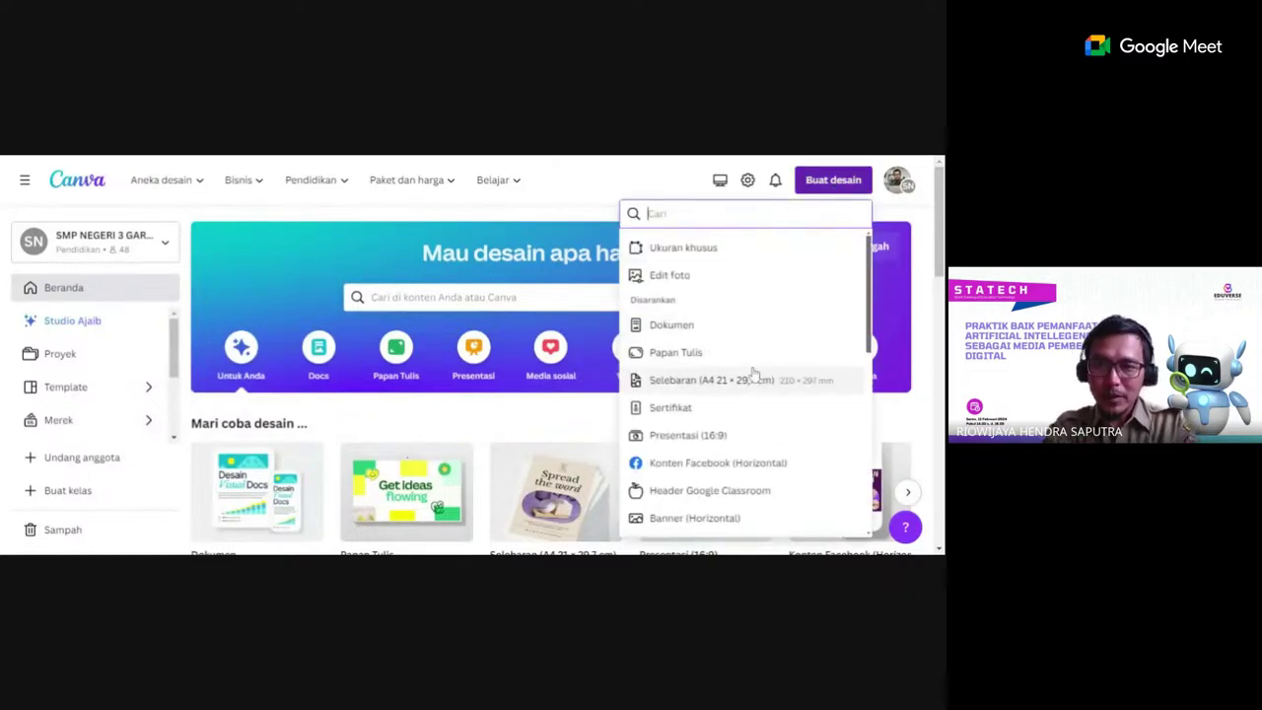
pyautogui.click(706, 445)
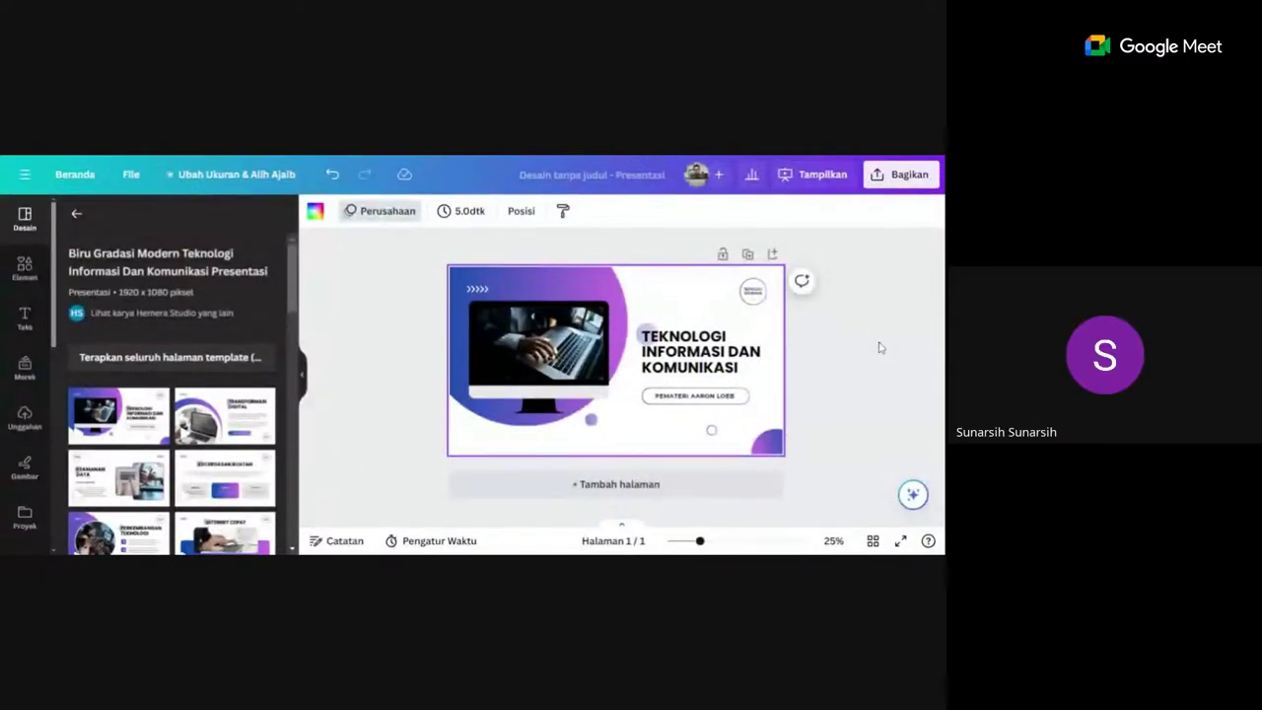
pyautogui.click(846, 391)
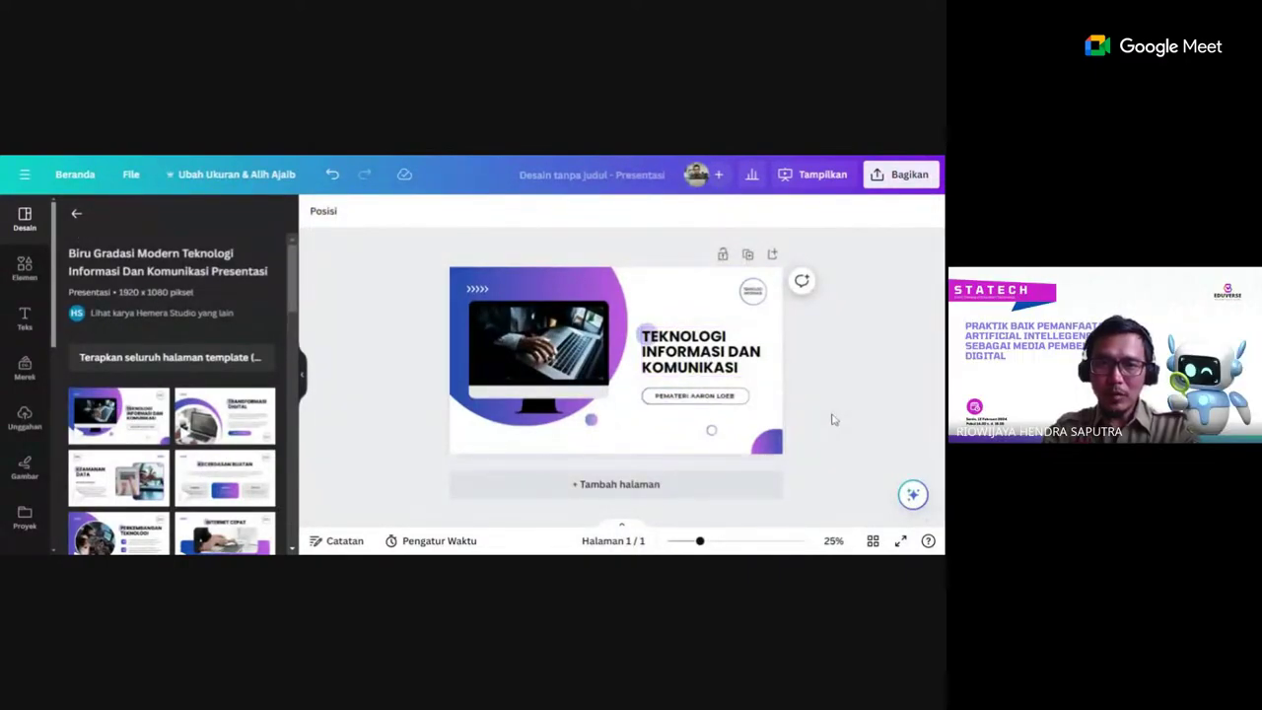
# Add a second page and apply the template's "Transformasi Digital" page to it.
pyautogui.click(621, 487)
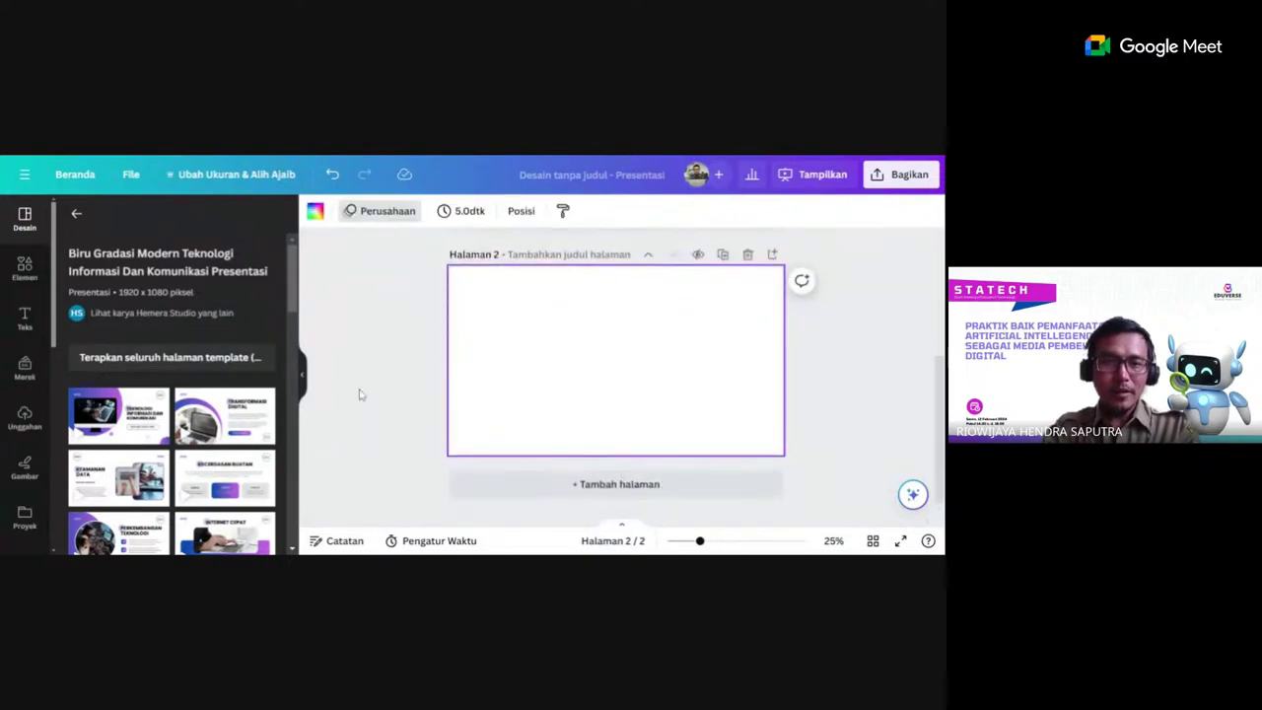
pyautogui.click(232, 408)
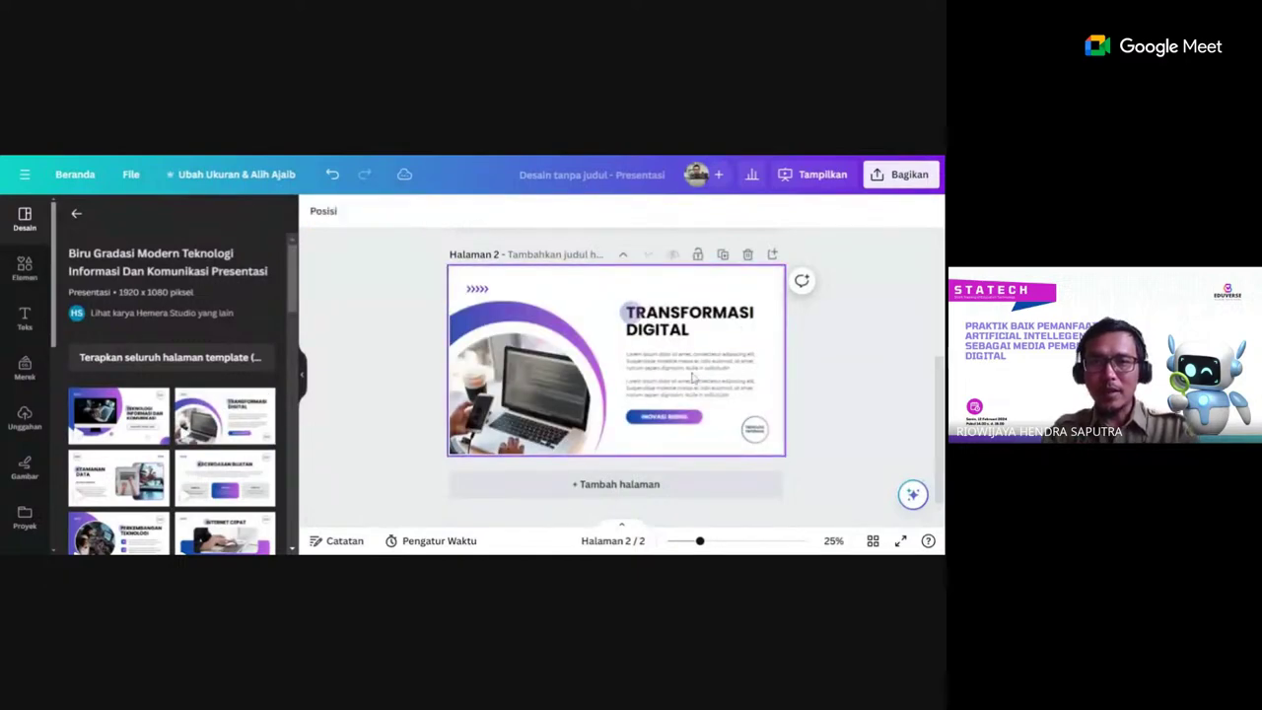
pyautogui.scroll(2, 750, 383)
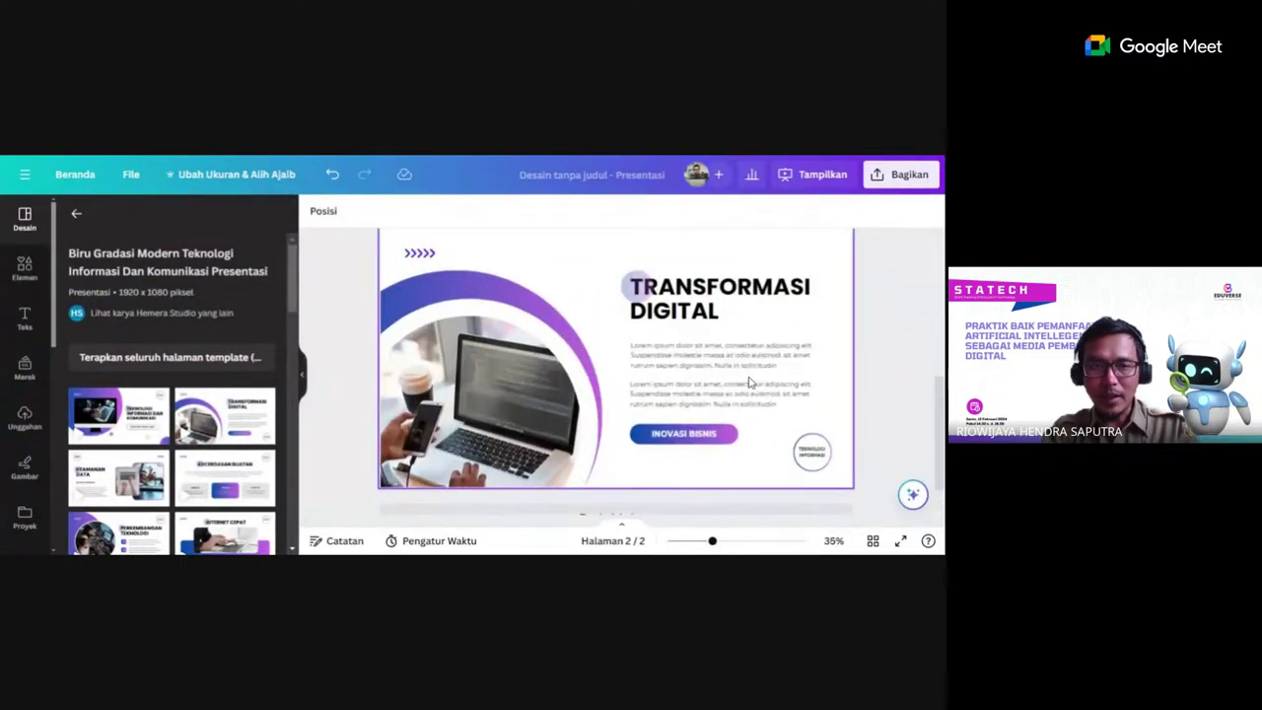
pyautogui.click(304, 379)
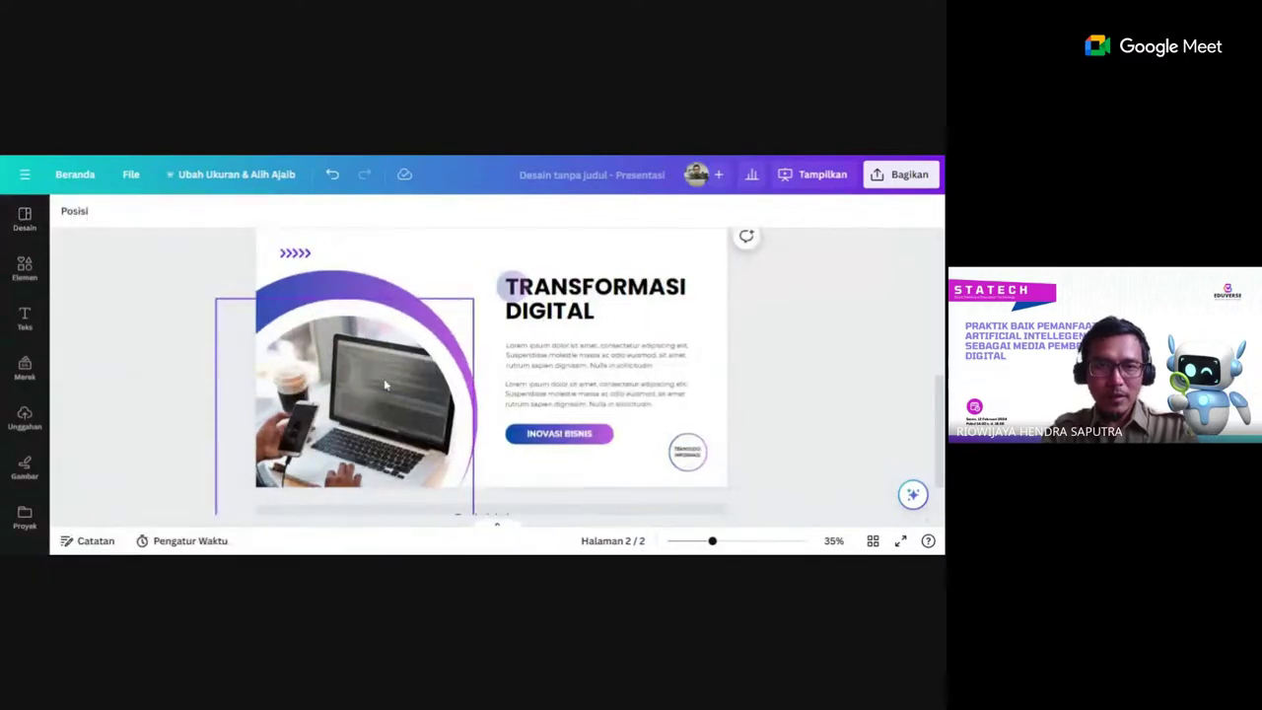
# Replace the title on page 1 with "PERANGKAT KERAS KOMPUTER".
pyautogui.scroll(5, 385, 384)
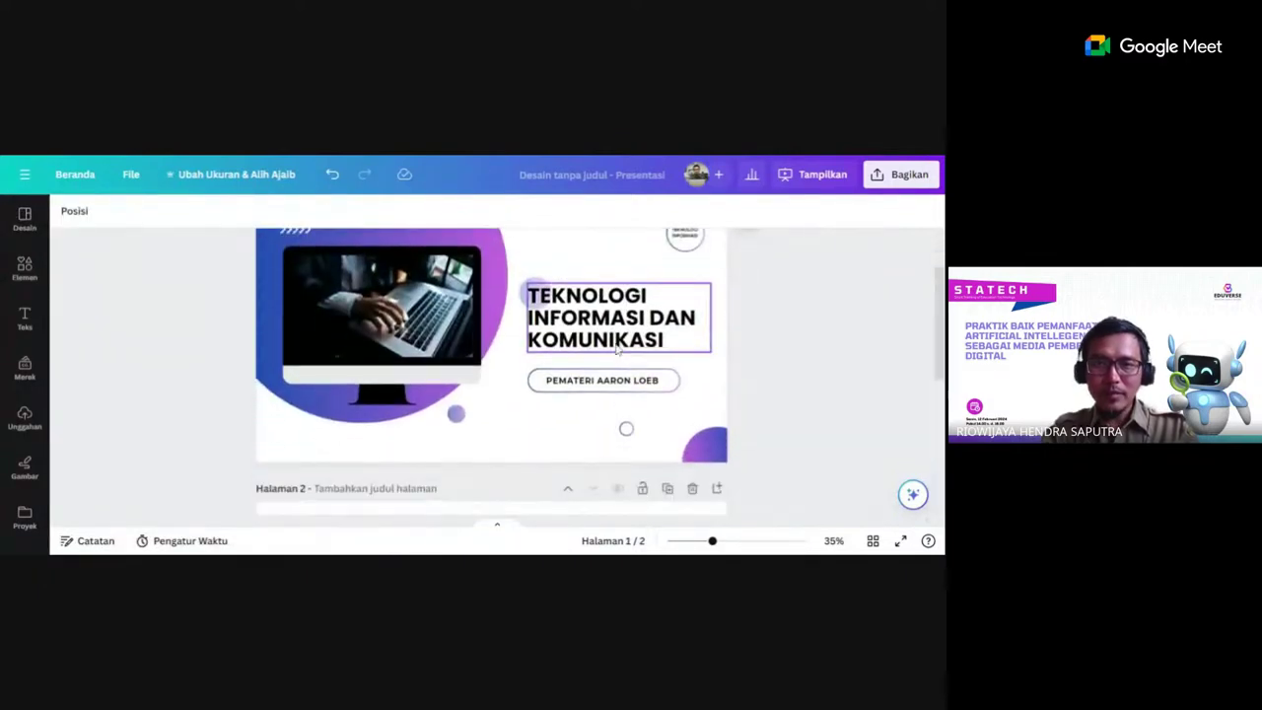
pyautogui.click(616, 350)
pyautogui.click(616, 350)
pyautogui.write('P')
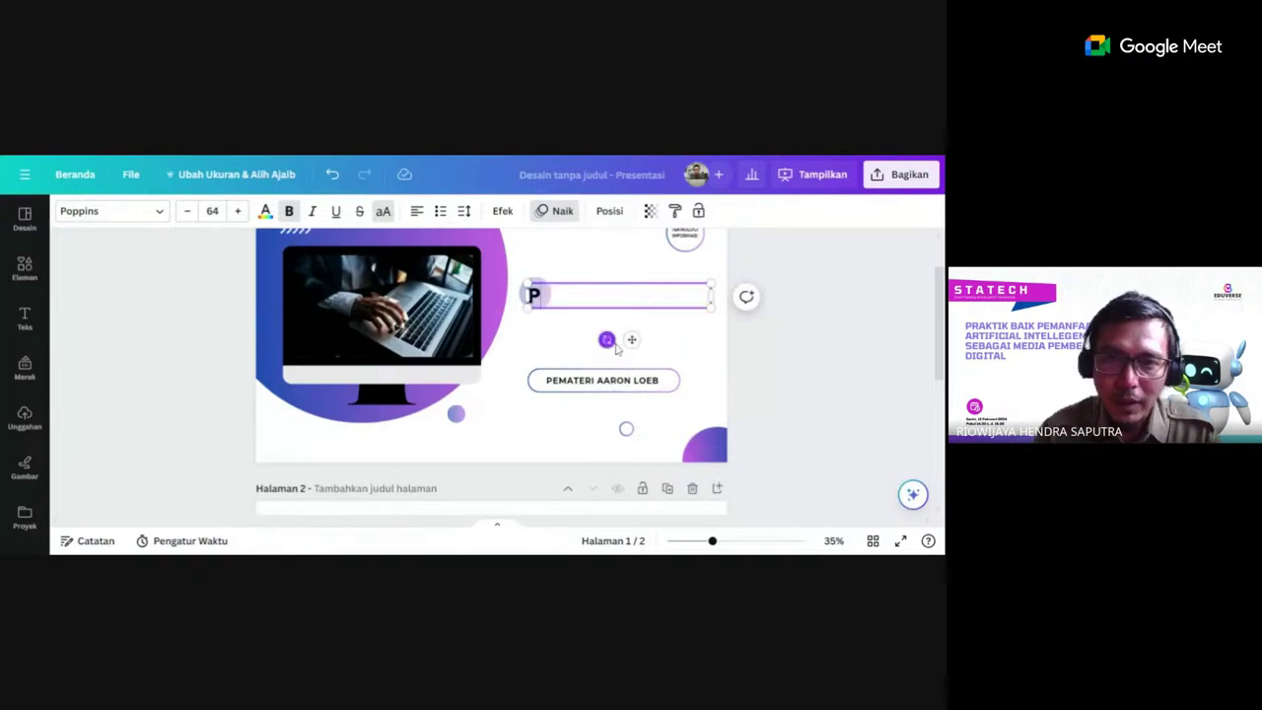
pyautogui.write('ER')
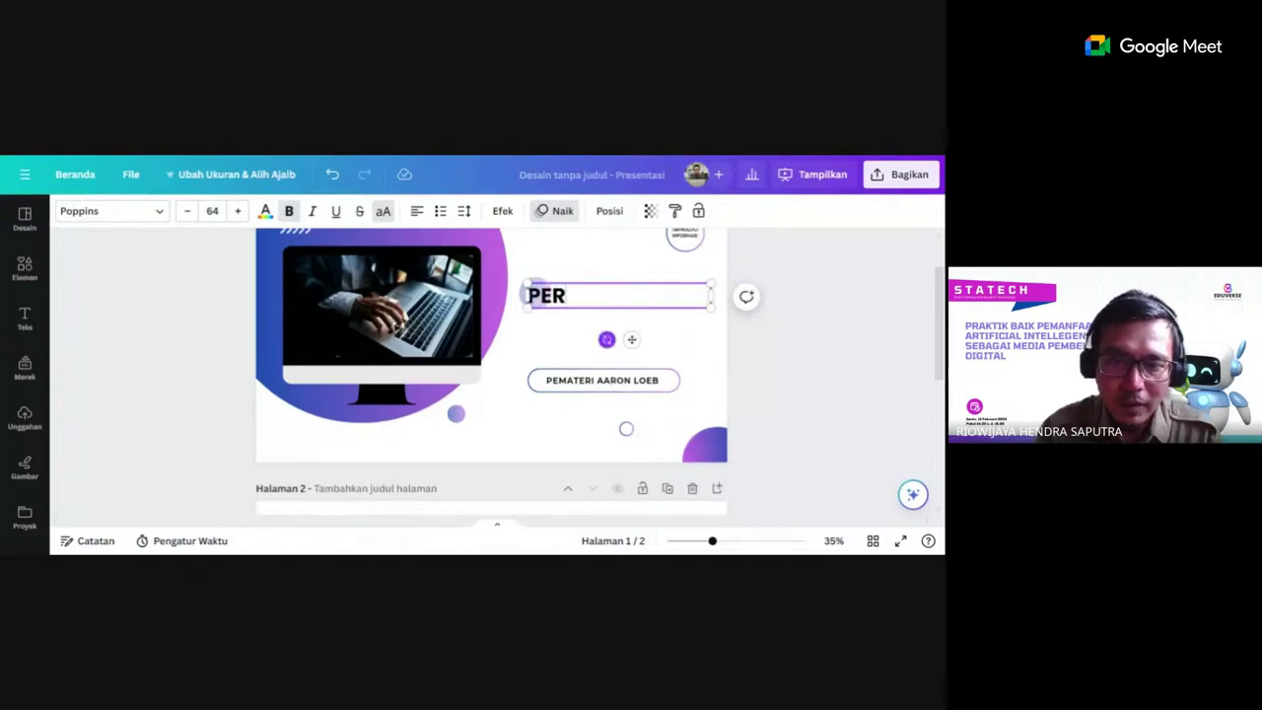
pyautogui.write('ANGKAT KE')
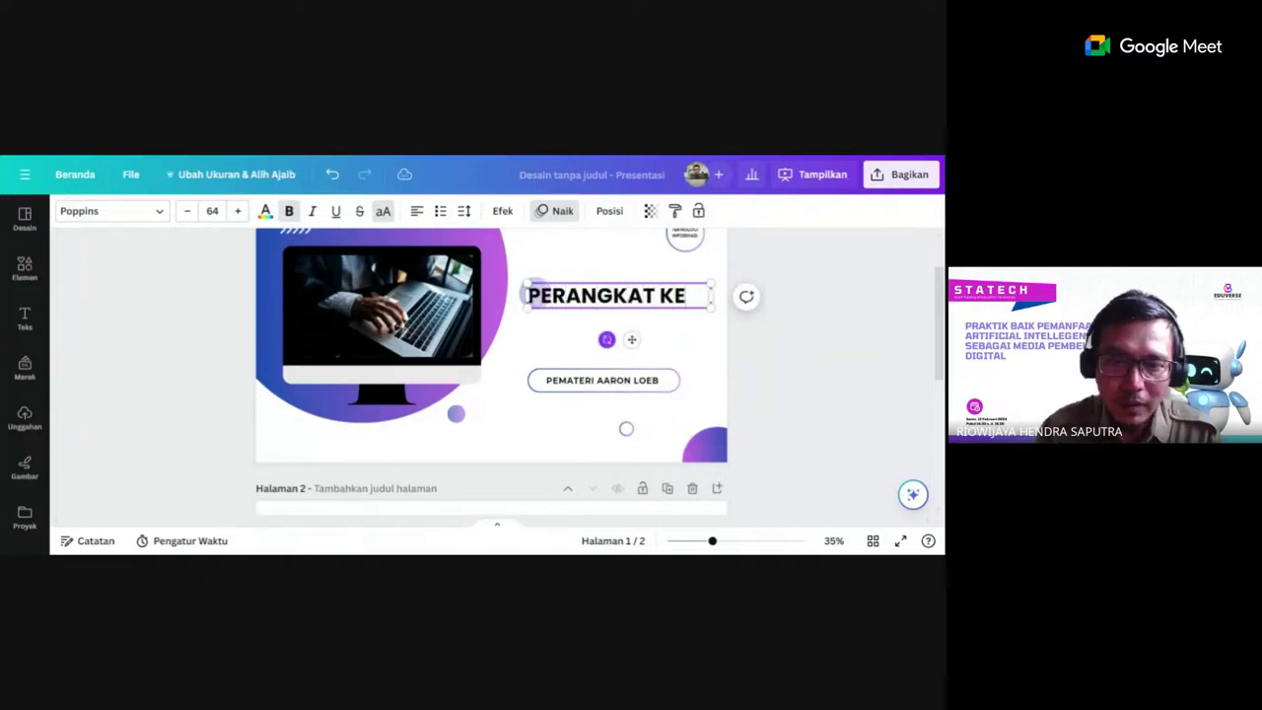
pyautogui.write('RAS KOMPUTER')
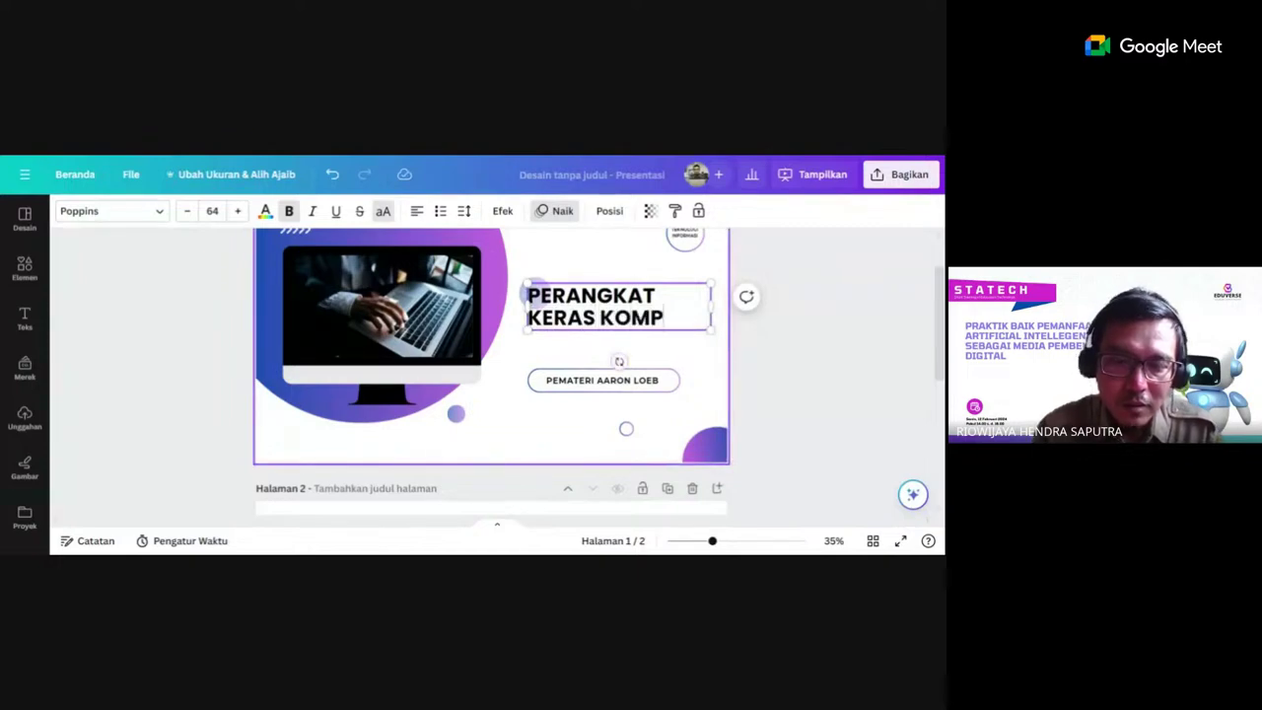
pyautogui.click(772, 361)
# Replace the "Transformasi Digital" heading on page 2 with "PENGERTIAN".
pyautogui.scroll(-4, 698, 394)
pyautogui.click(631, 382)
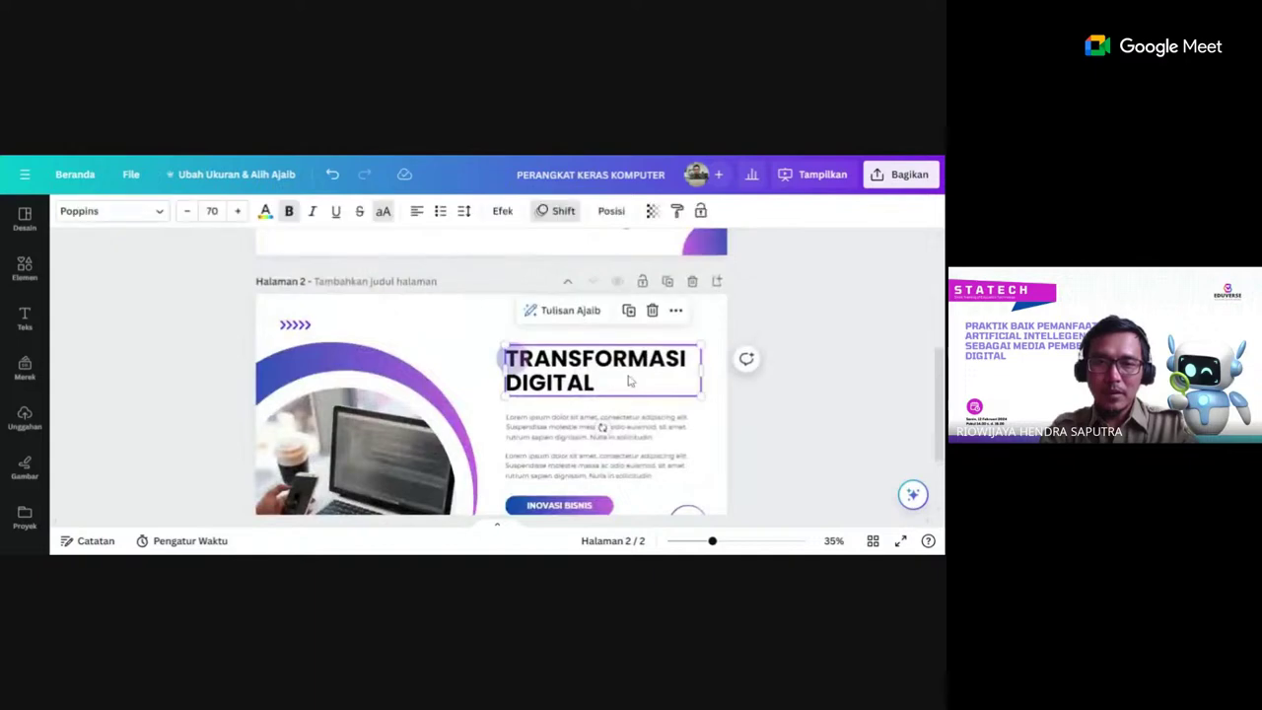
pyautogui.click(629, 381)
pyautogui.write('PEN')
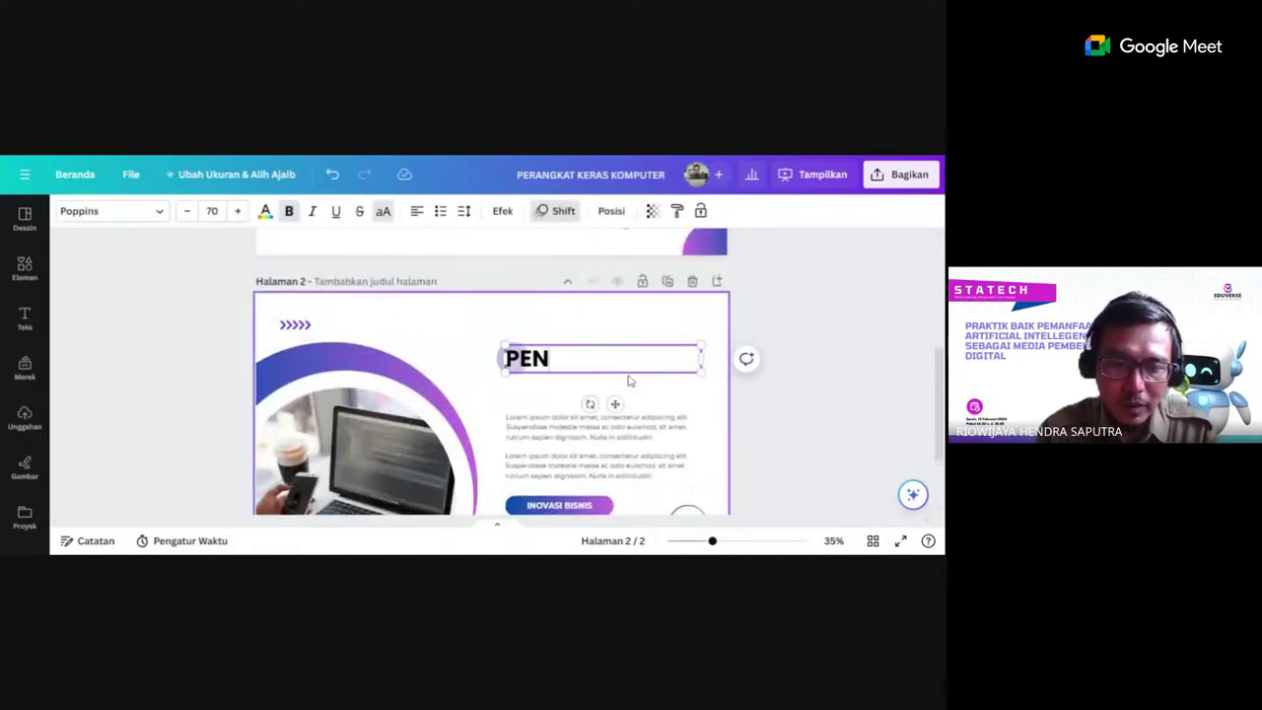
pyautogui.write('GERTIAN')
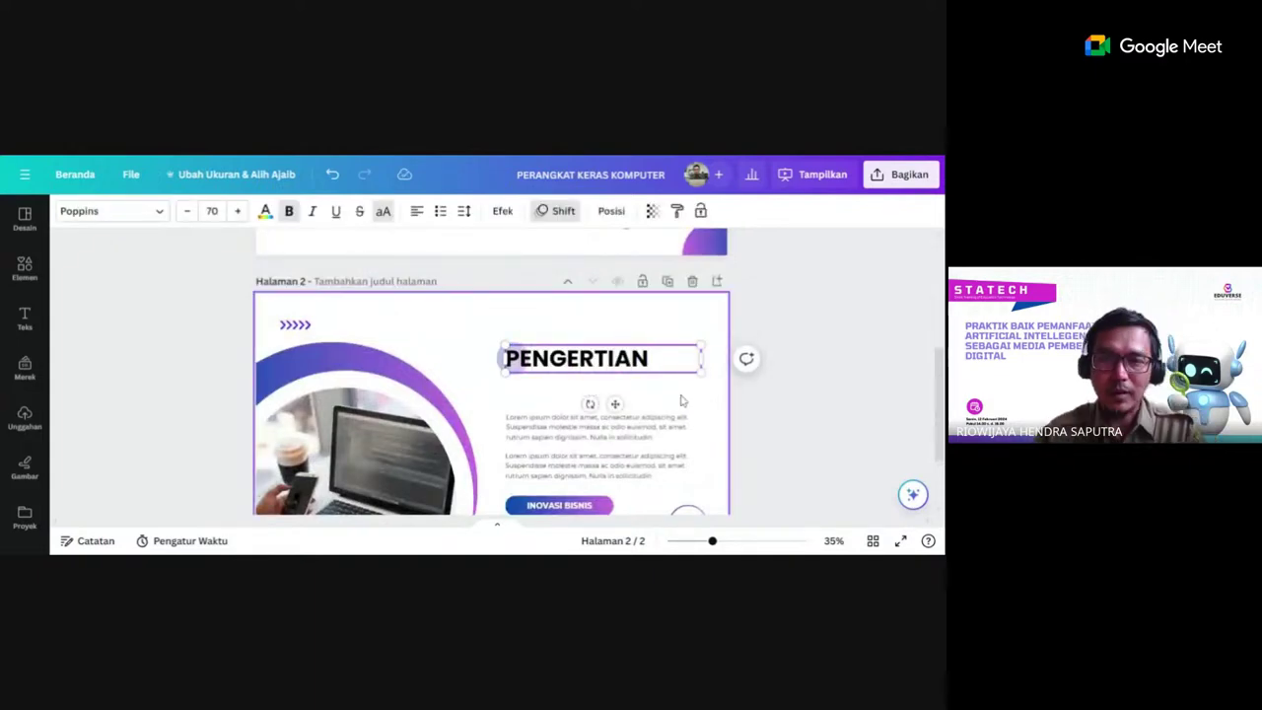
# Reduce the placeholder text below the "PENGERTIAN" heading on page 2 to a single Lorem ipsum paragraph.
pyautogui.scroll(-2, 680, 400)
pyautogui.click(588, 373)
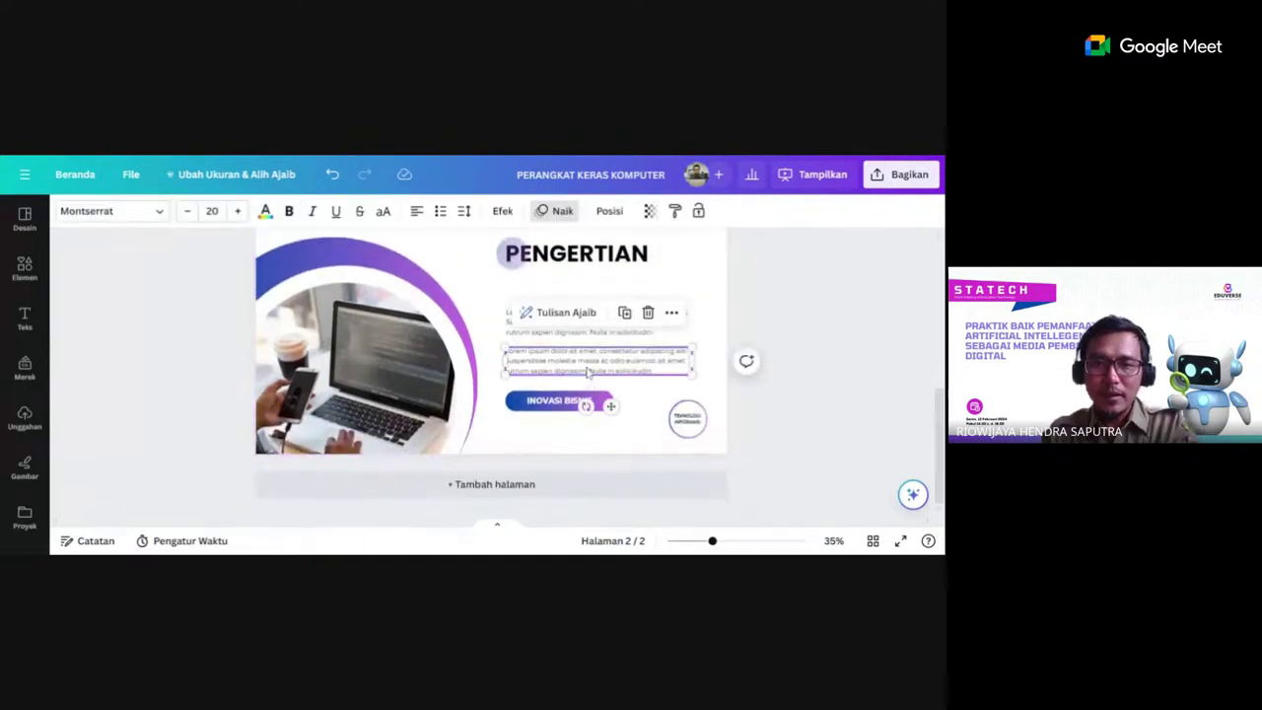
pyautogui.moveTo(588, 372); pyautogui.dragTo(570, 335)
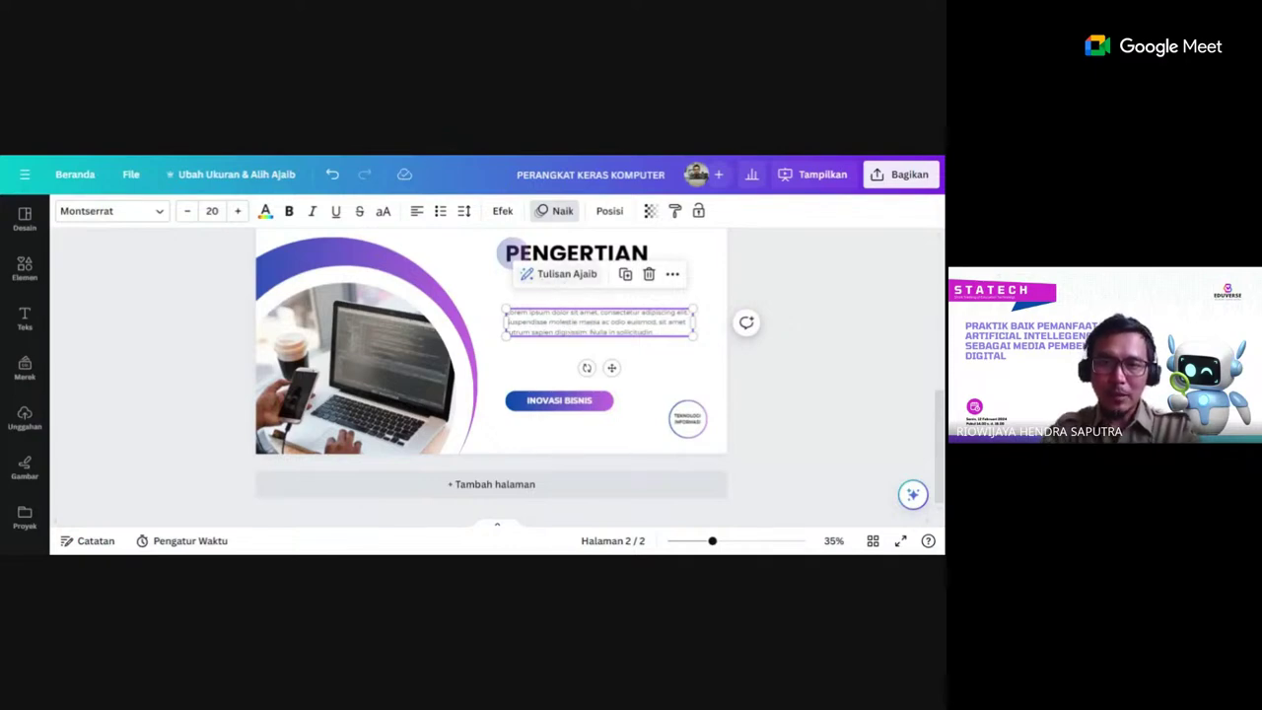
# Try to extend the remaining Lorem ipsum paragraph with Magic Write's "Lanjutkan menulis" option.
pyautogui.click(557, 274)
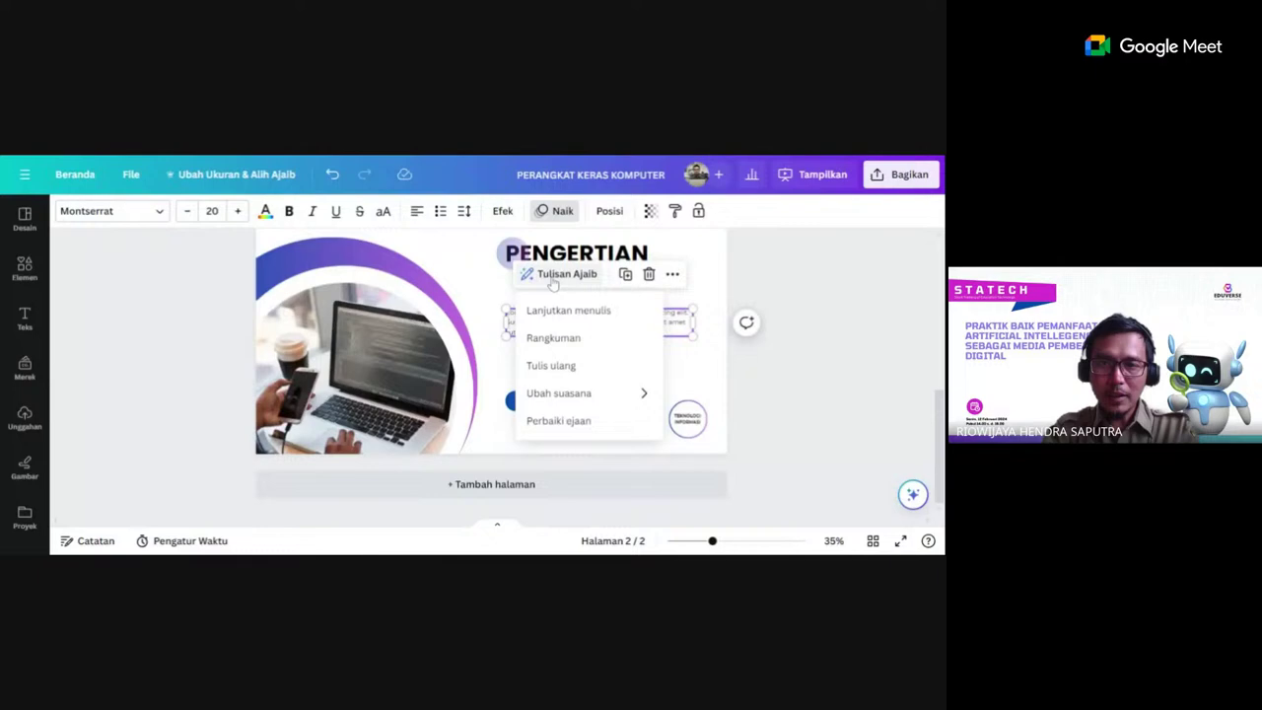
pyautogui.click(621, 318)
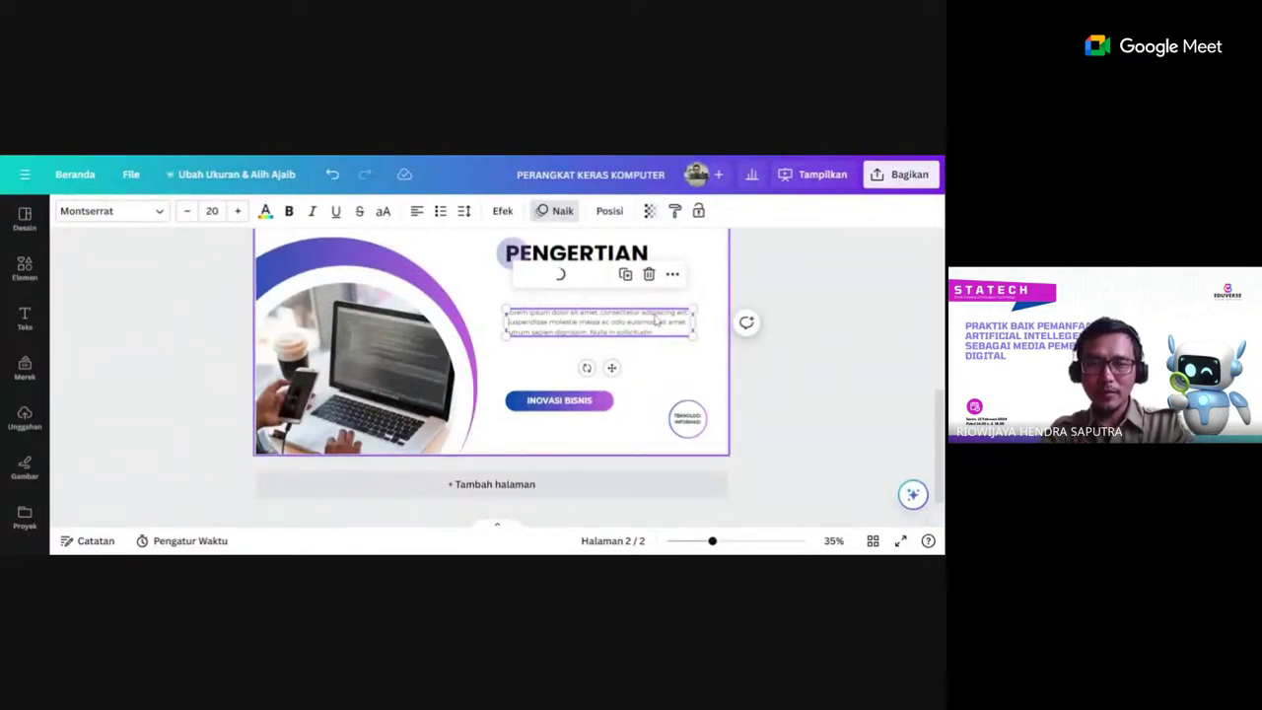
pyautogui.click(772, 287)
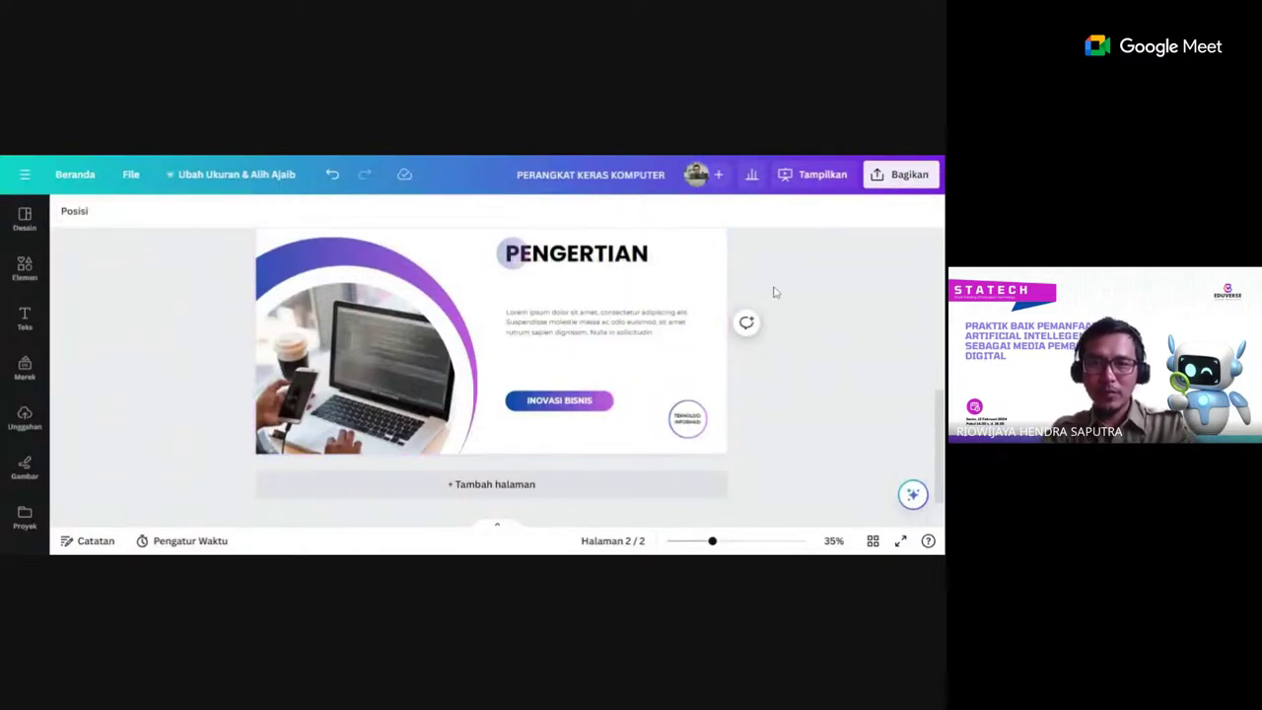
# Delete the remaining Lorem ipsum paragraph and generate a Magic Write text from the prompt "Pengertian Perangkat Keras Komputer".
pyautogui.click(619, 325)
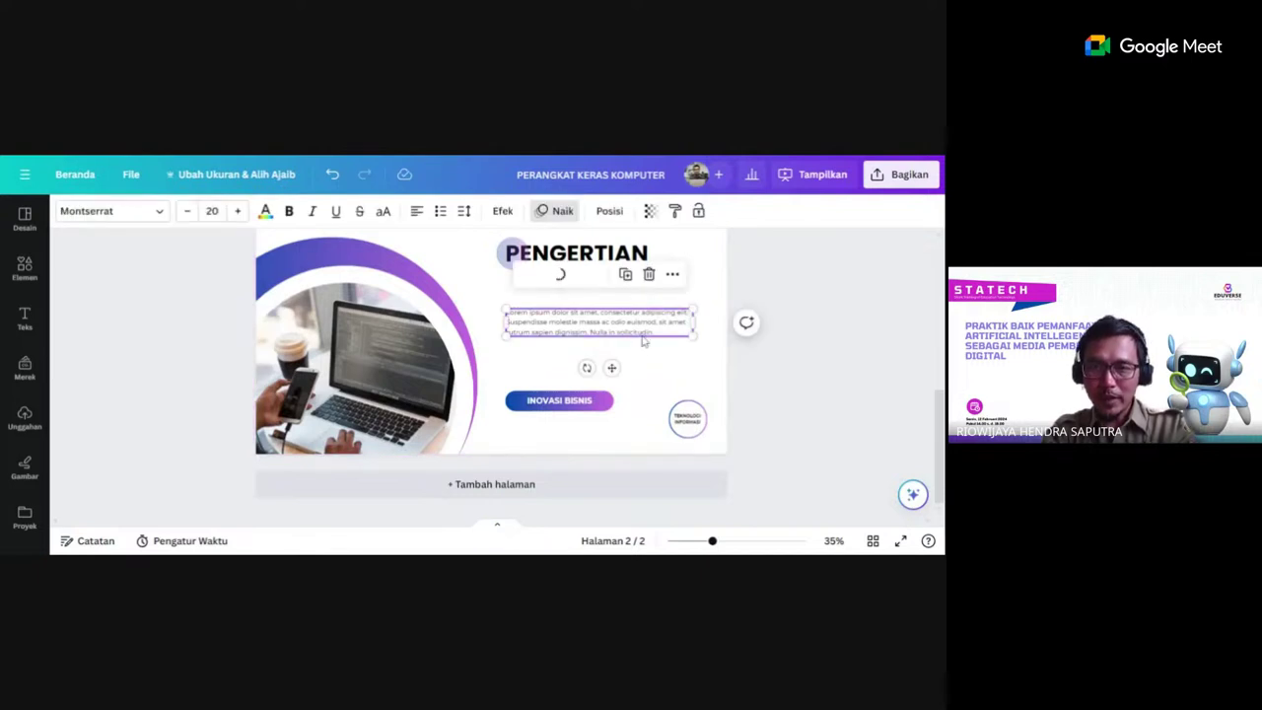
pyautogui.click(913, 495)
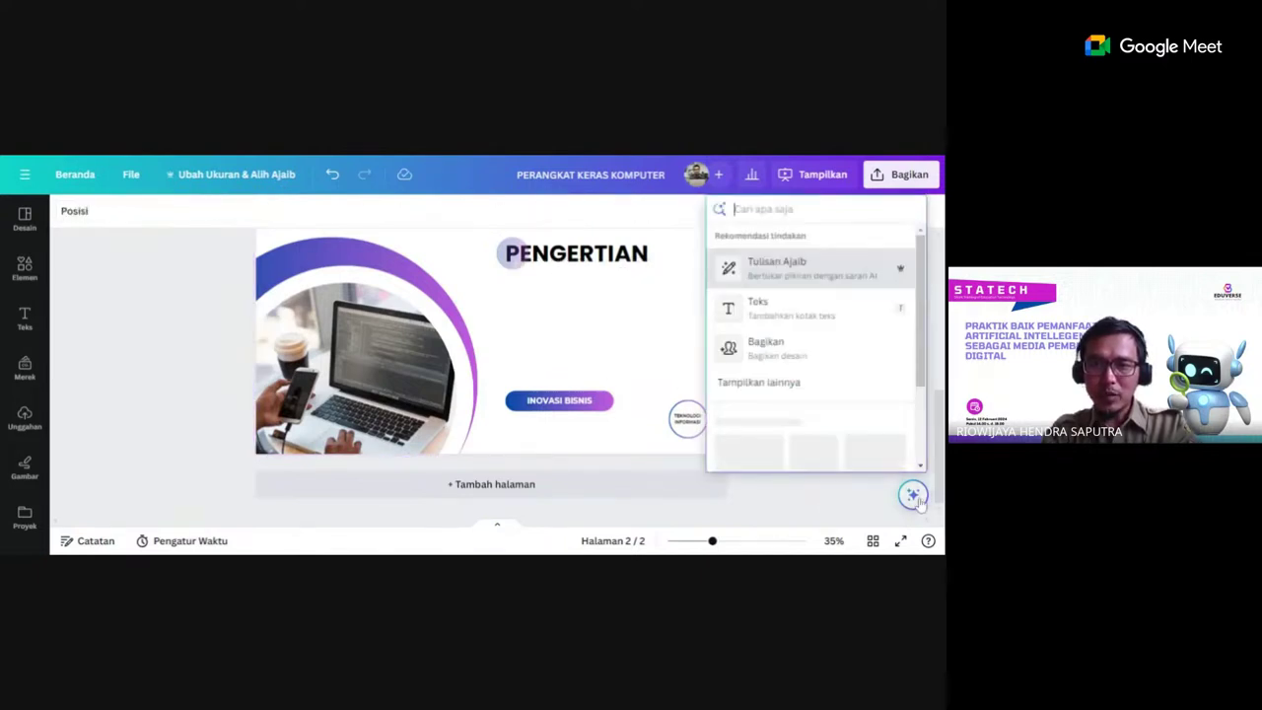
pyautogui.click(773, 273)
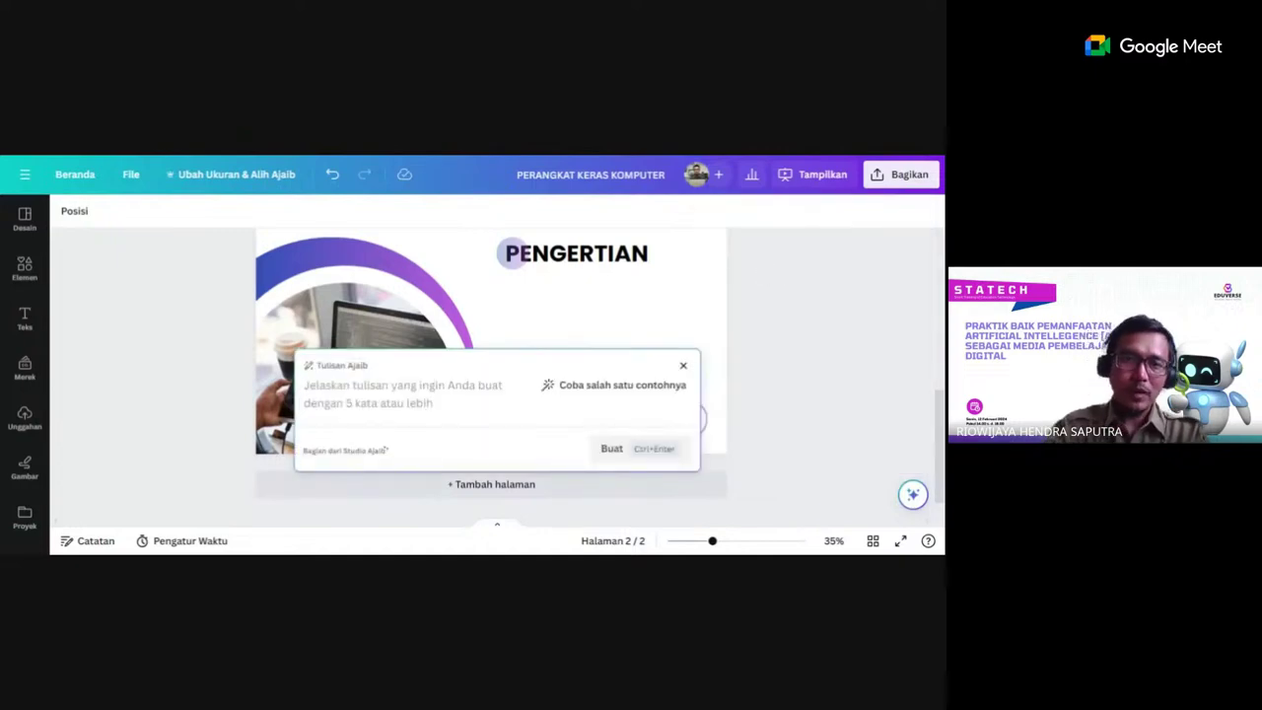
pyautogui.write('Pengertian ')
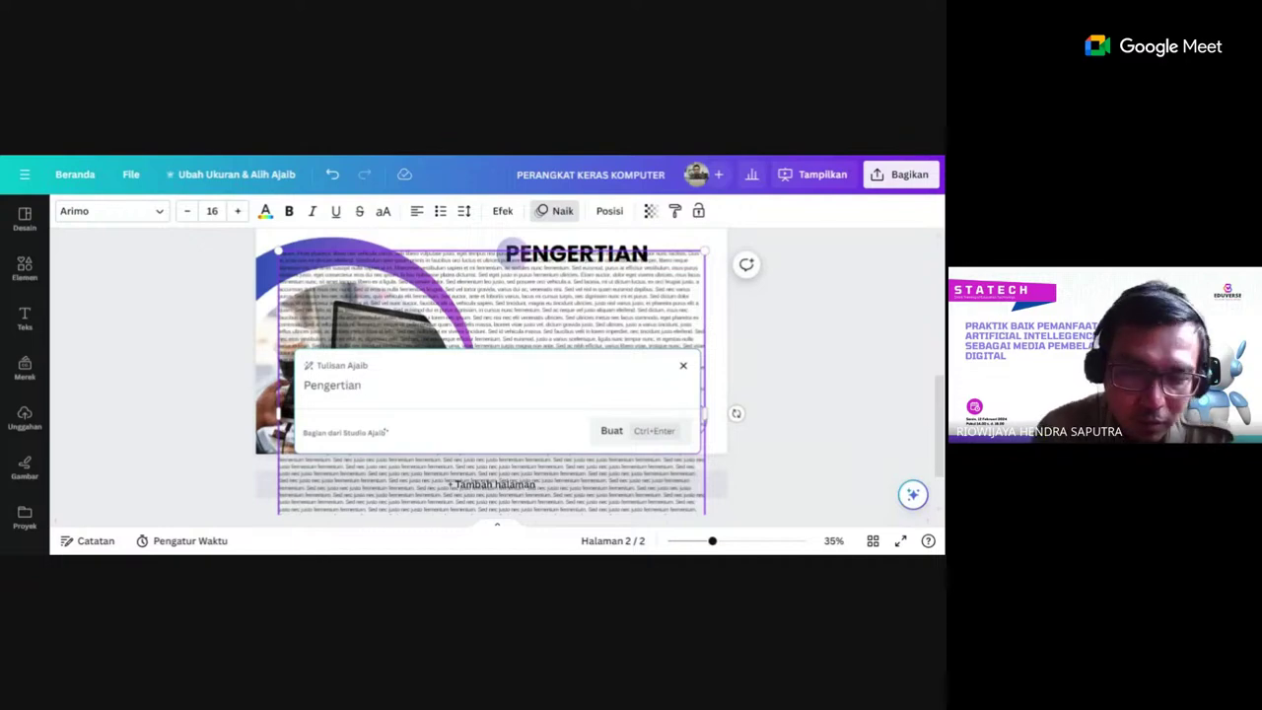
pyautogui.write('Perangkat Keran')
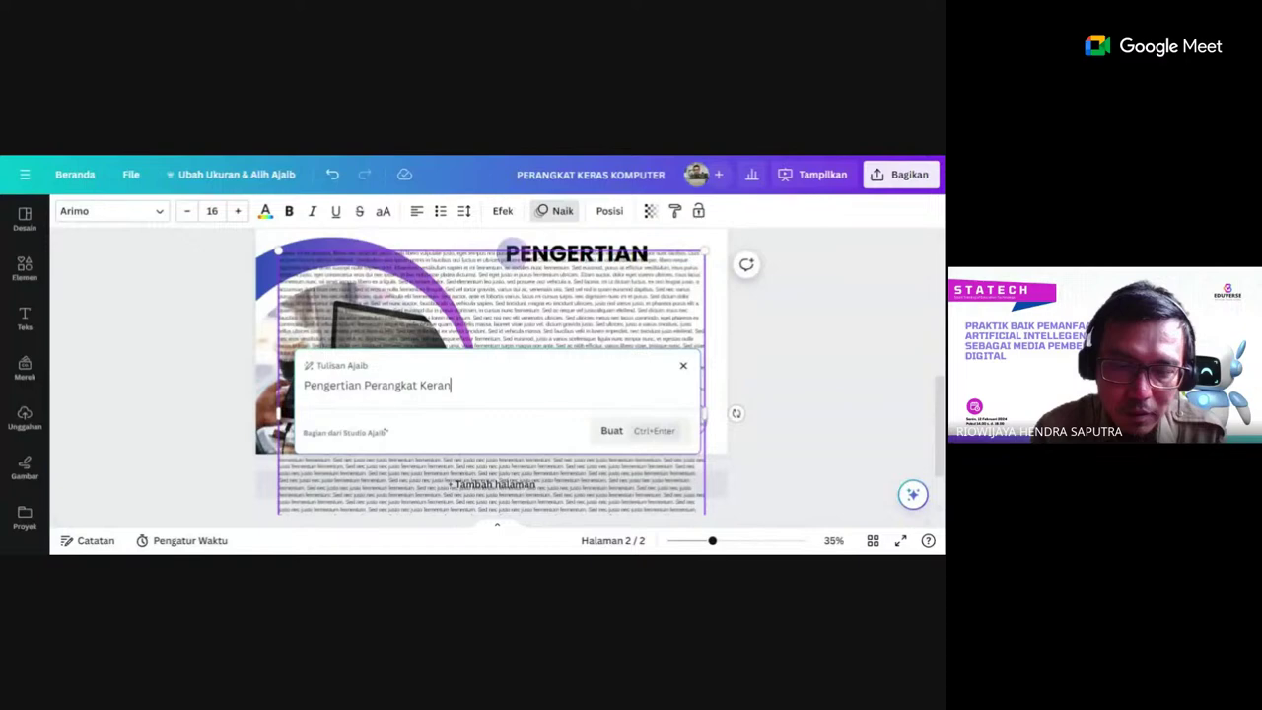
pyautogui.press('BackSpace')
pyautogui.write('s Komputer')
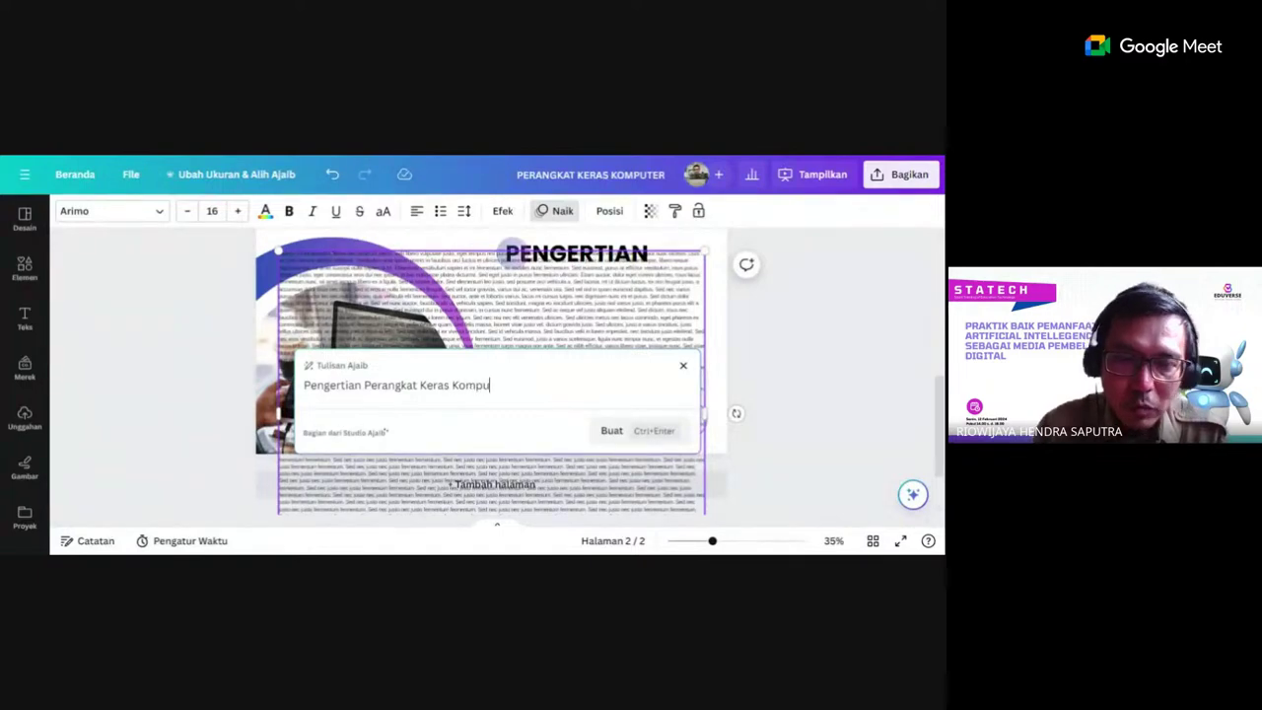
pyautogui.click(604, 433)
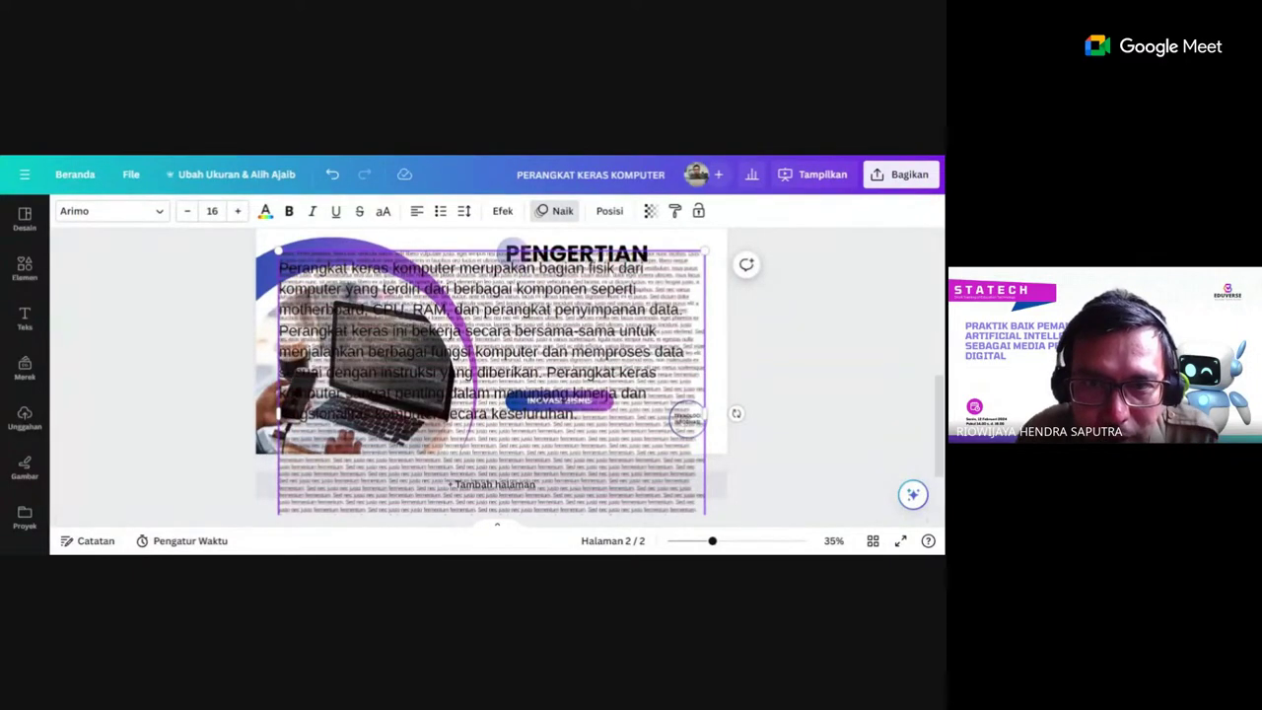
# Set the generated paragraph's font size to 12, then narrow its text box and move it below the "PENGERTIAN" heading.
pyautogui.hotkey('ctrl', '-')
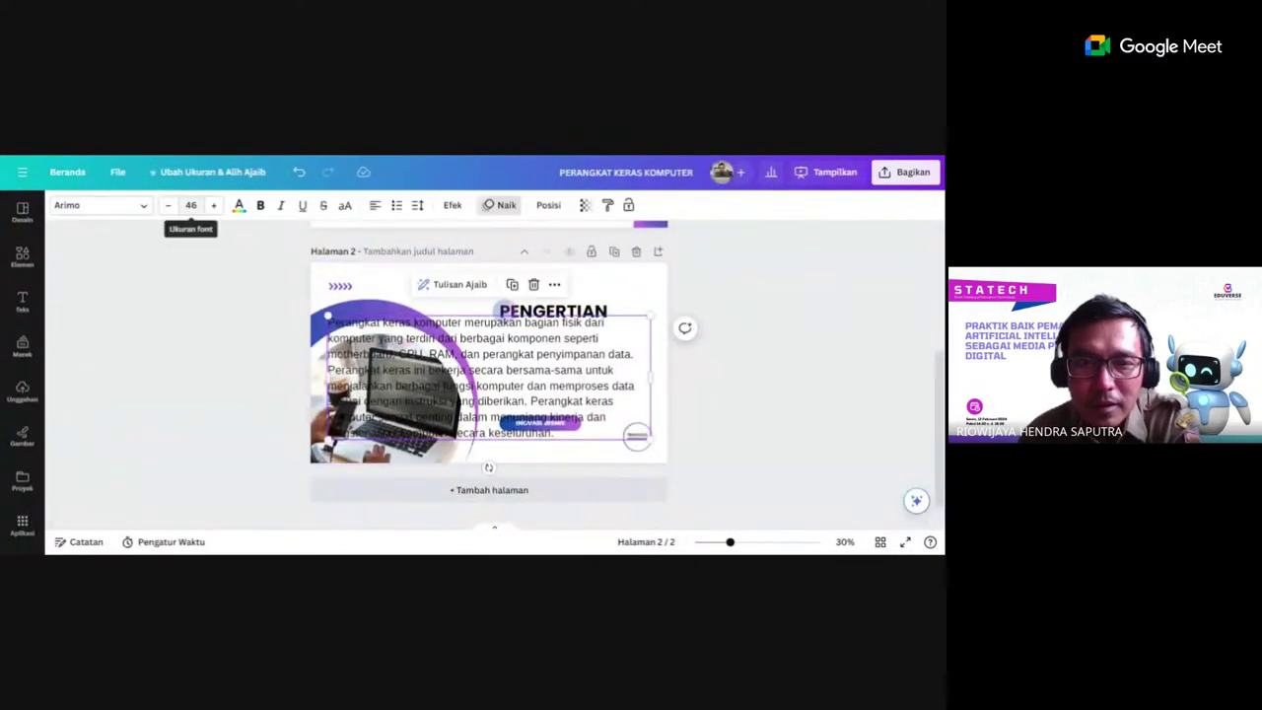
pyautogui.click(191, 205)
pyautogui.click(191, 205)
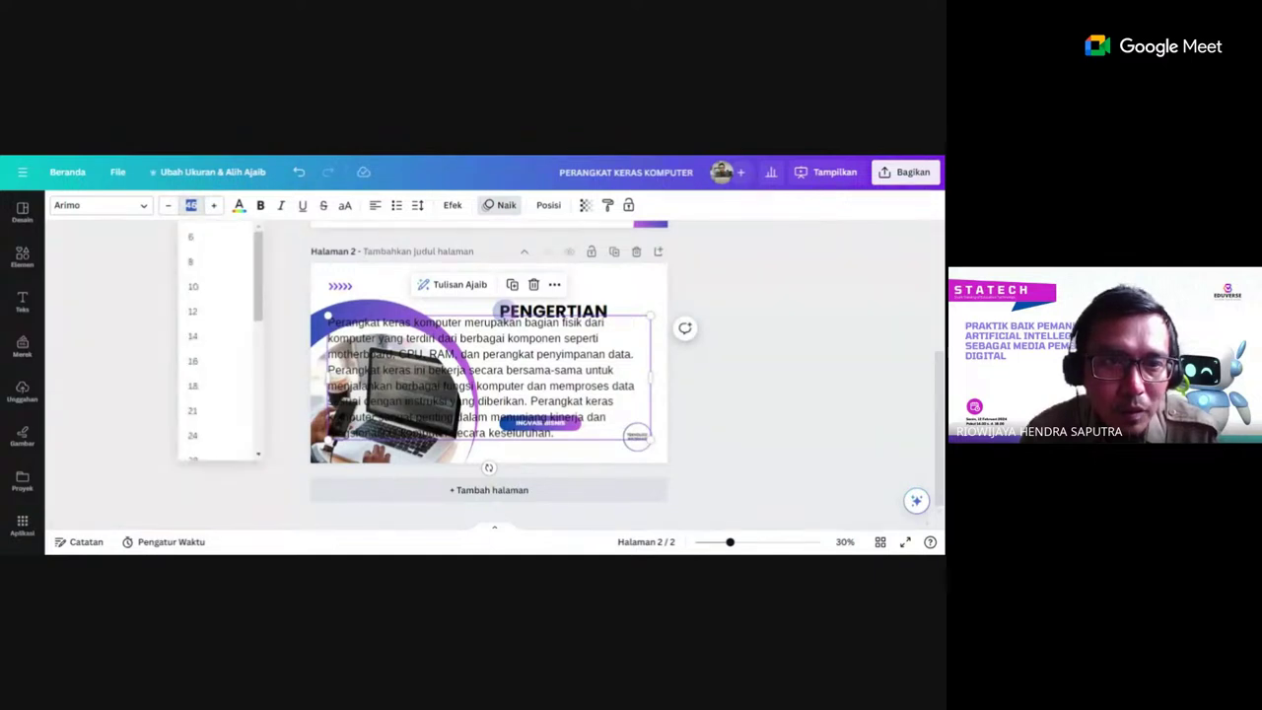
pyautogui.click(197, 309)
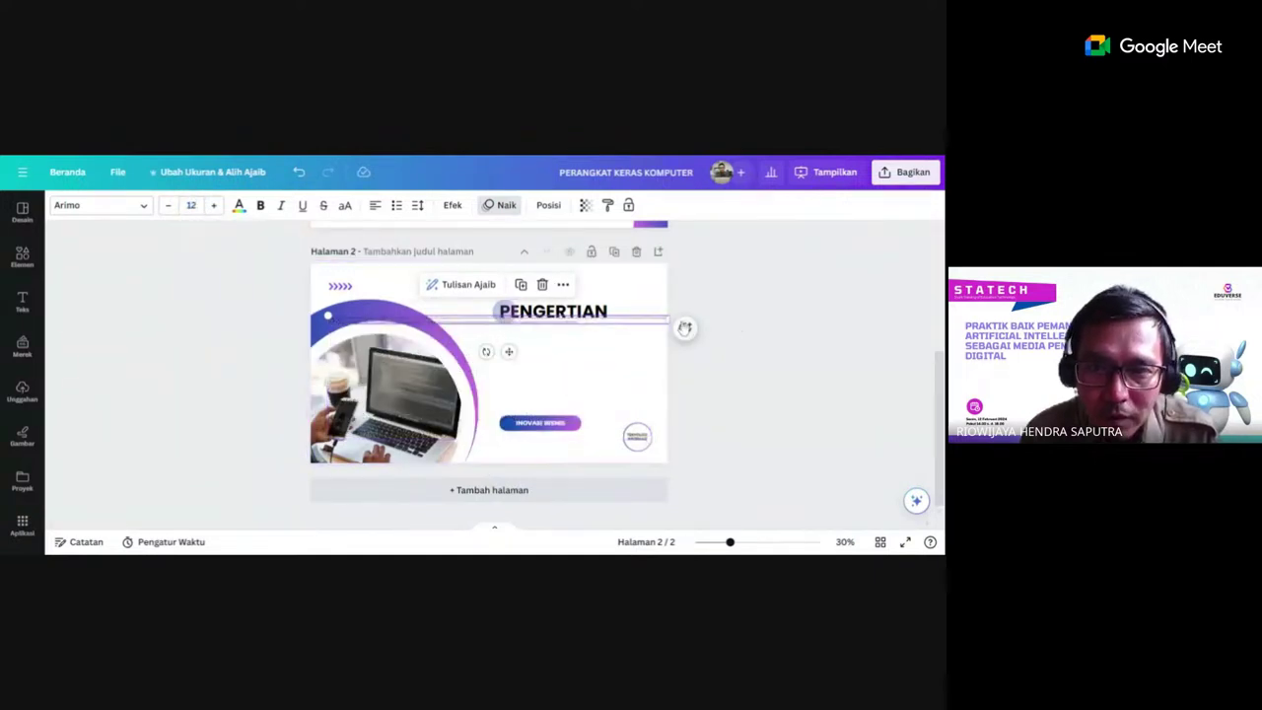
pyautogui.moveTo(671, 321); pyautogui.dragTo(552, 325)
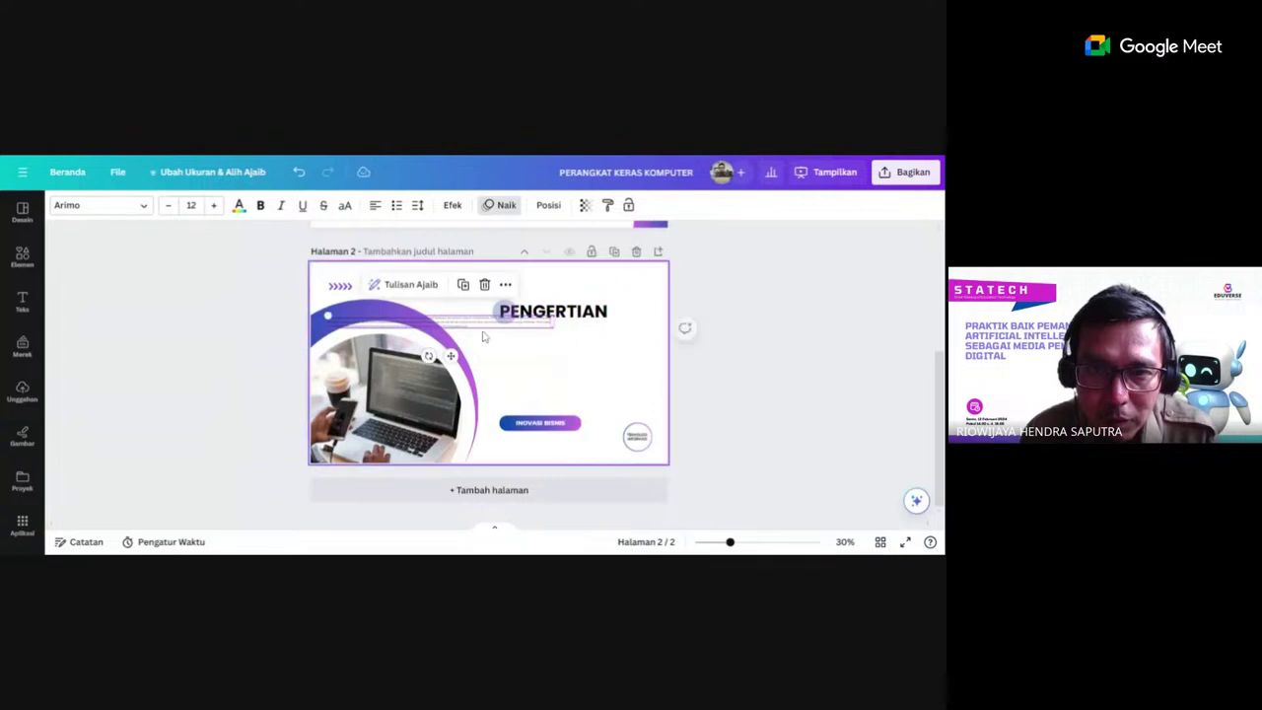
pyautogui.moveTo(450, 356); pyautogui.dragTo(615, 384)
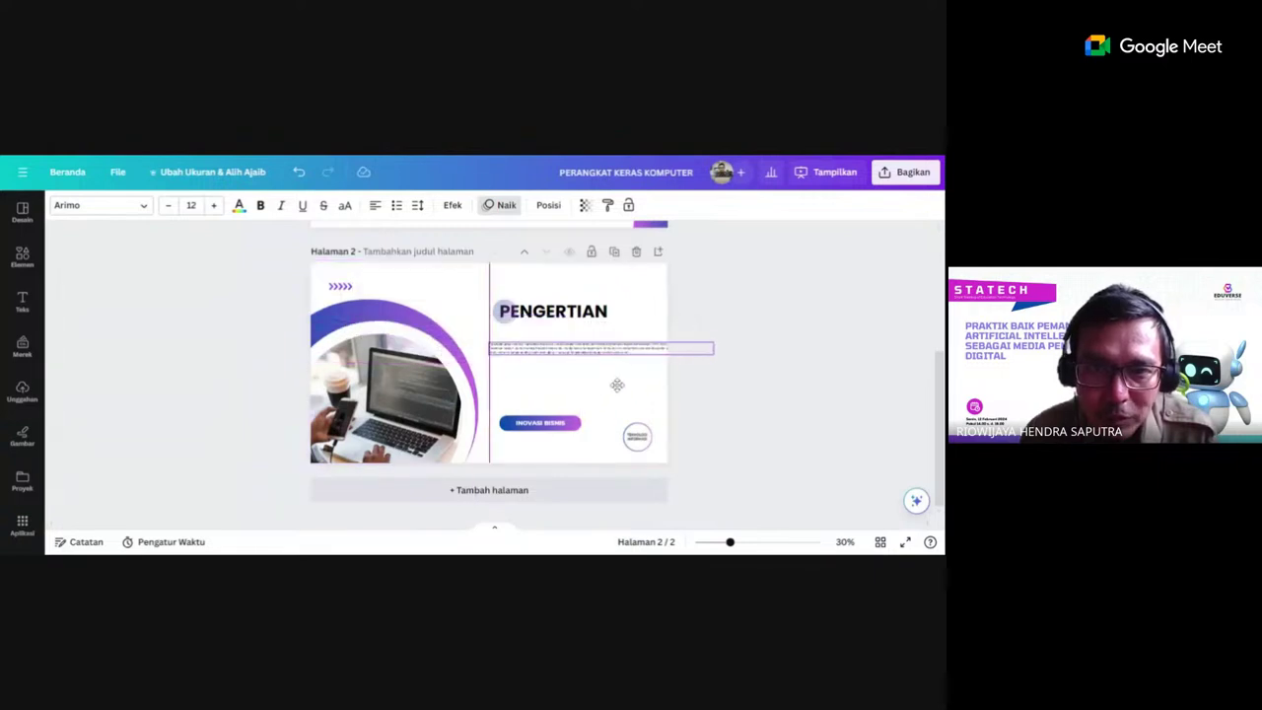
pyautogui.moveTo(719, 351); pyautogui.dragTo(624, 353)
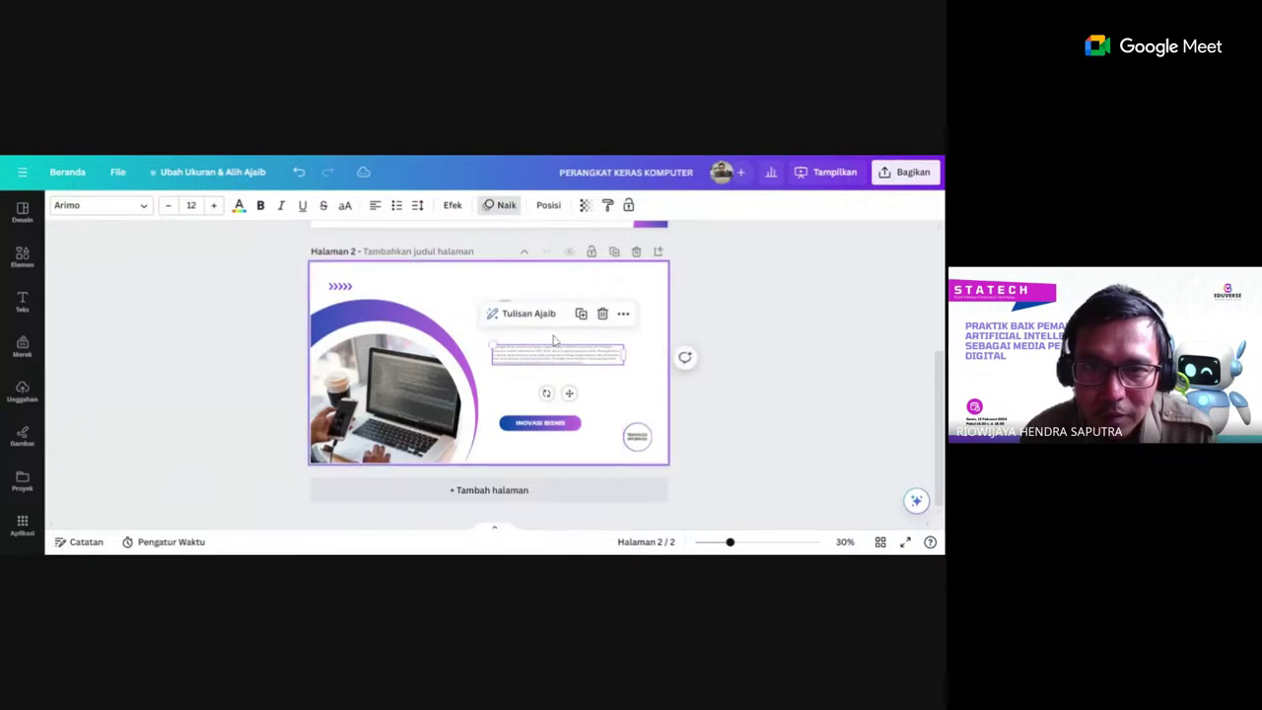
# Enlarge the generated paragraph to font size 22 and fit it between the "PENGERTIAN" heading and the "INOVASI BISNIS" label.
pyautogui.click(213, 205)
pyautogui.click(213, 205)
pyautogui.click(213, 205)
pyautogui.click(212, 205)
pyautogui.click(213, 205)
pyautogui.click(213, 205)
pyautogui.click(213, 205)
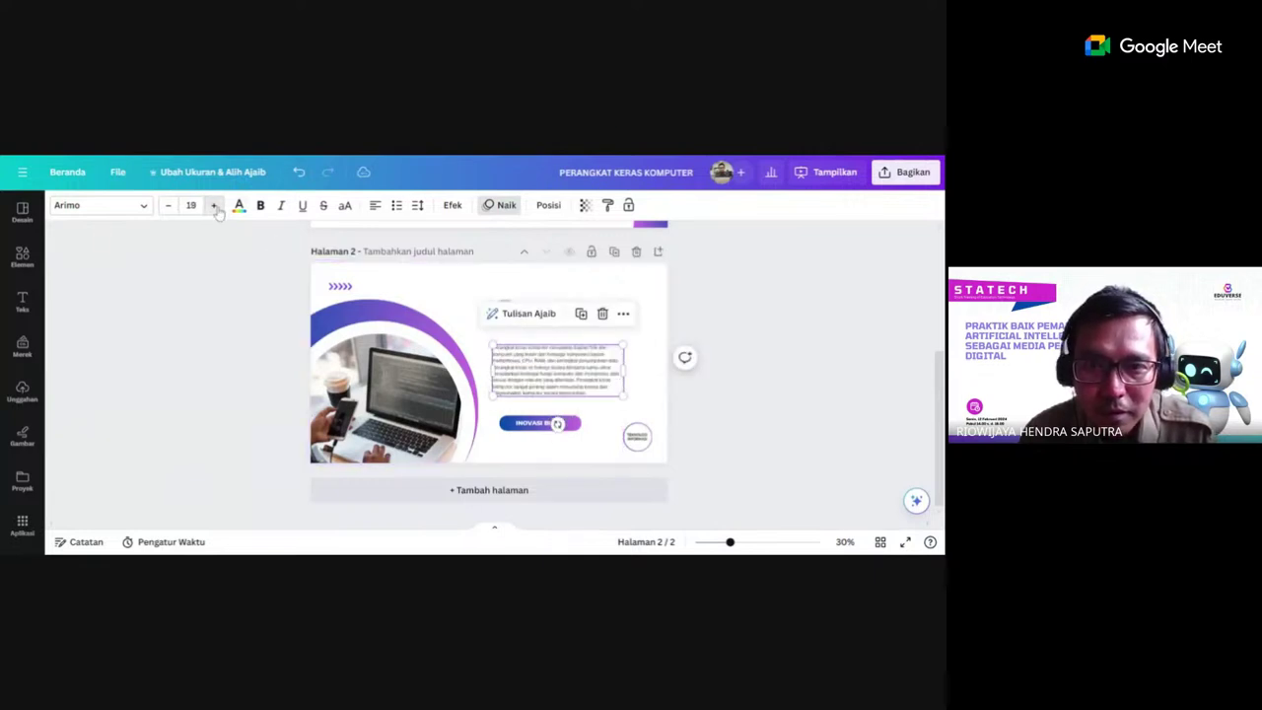
pyautogui.click(213, 205)
pyautogui.click(213, 206)
pyautogui.click(213, 205)
pyautogui.moveTo(588, 379); pyautogui.dragTo(596, 363)
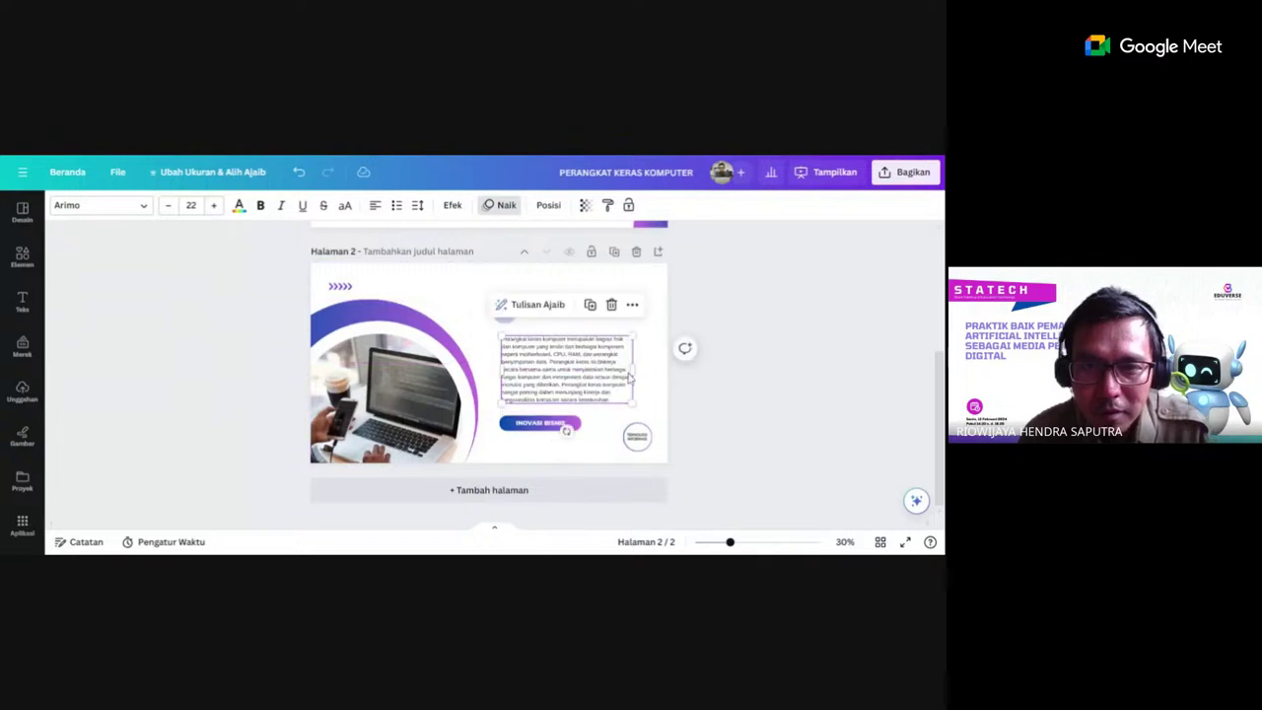
pyautogui.click(537, 426)
pyautogui.click(817, 344)
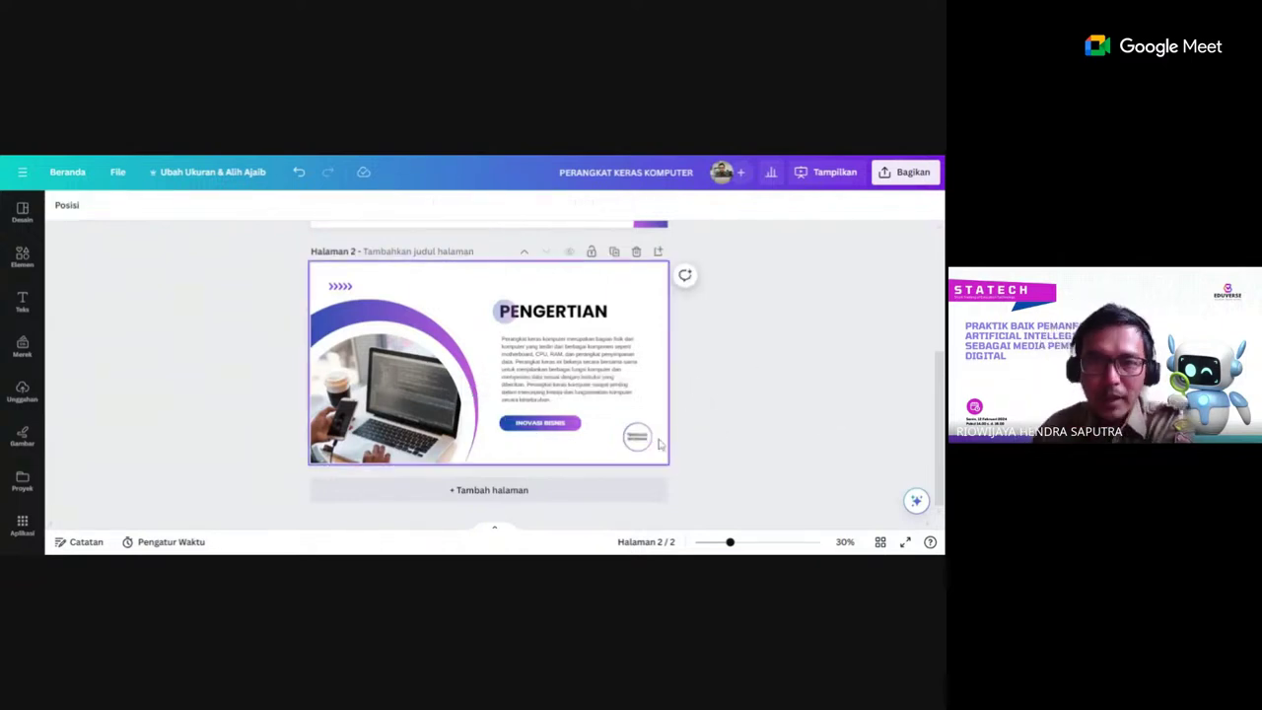
# Delete the round "Teknologi Informasi" badge and the "INOVASI BISNIS" label from page 2.
pyautogui.click(642, 440)
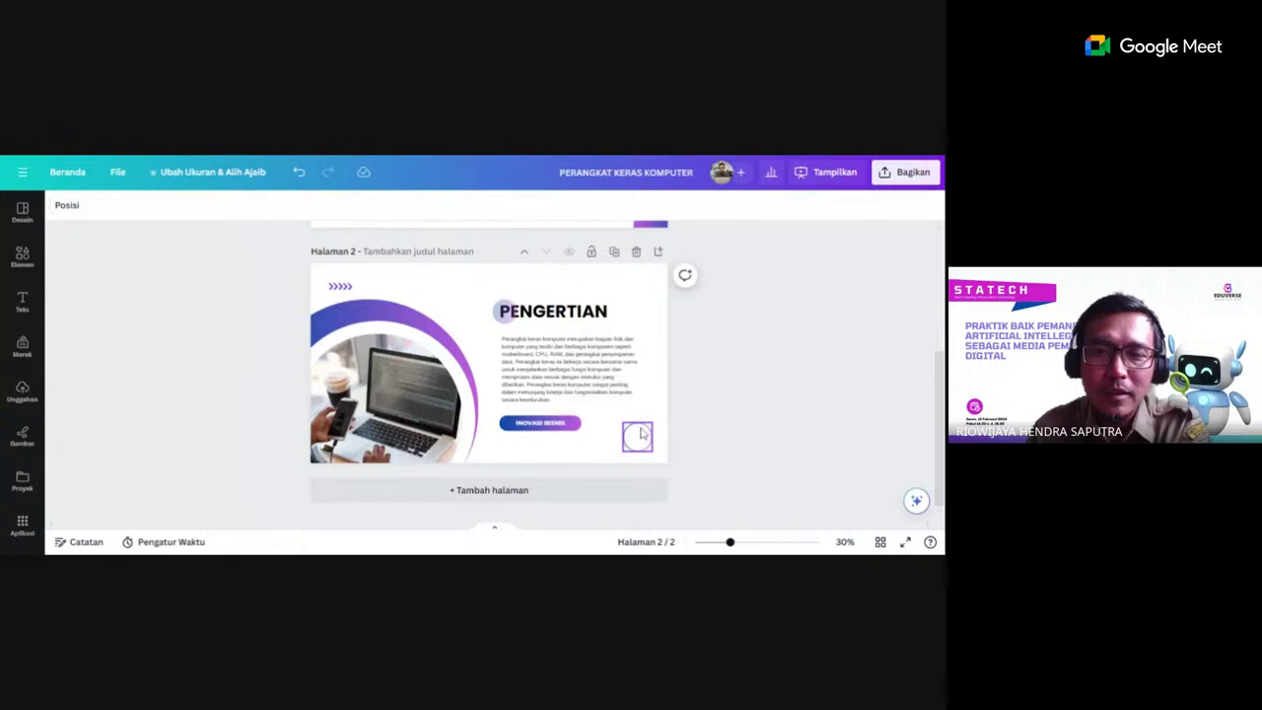
pyautogui.click(639, 439)
pyautogui.click(546, 425)
pyautogui.press('Delete')
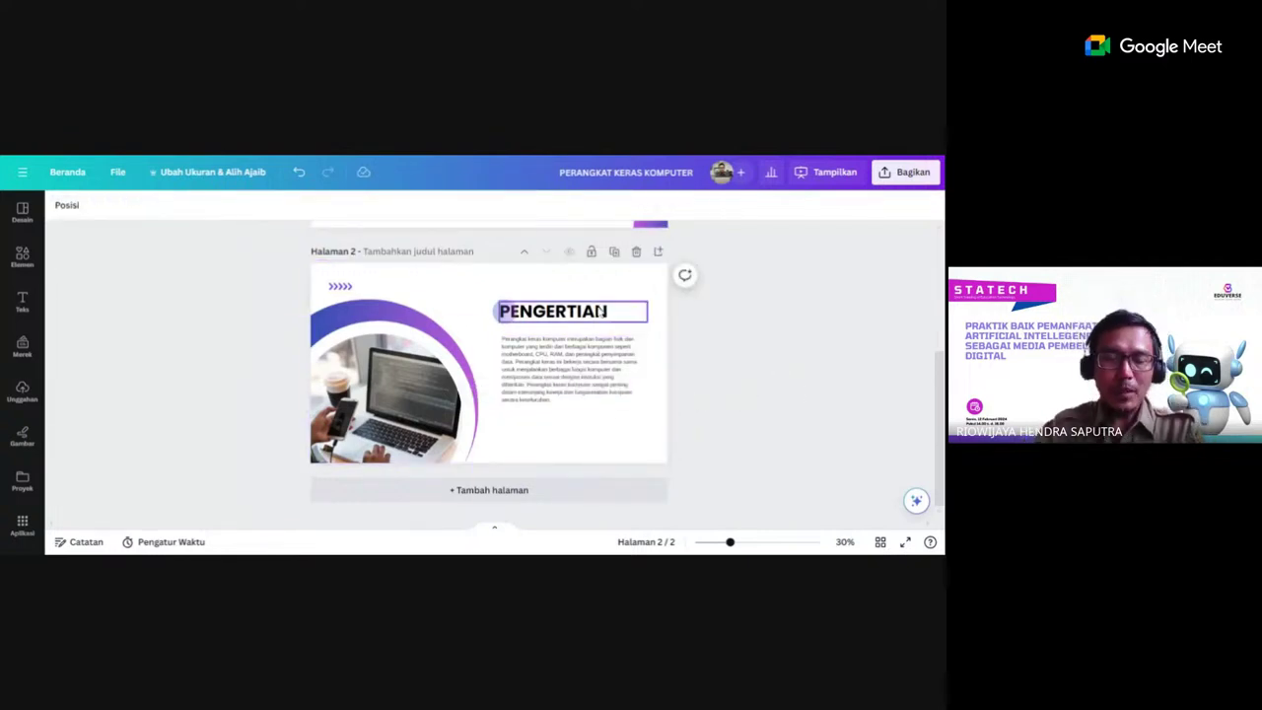
# Add a third page and apply the template's "Keamanan Data" page to it.
pyautogui.click(503, 490)
pyautogui.scroll(-1, 266, 298)
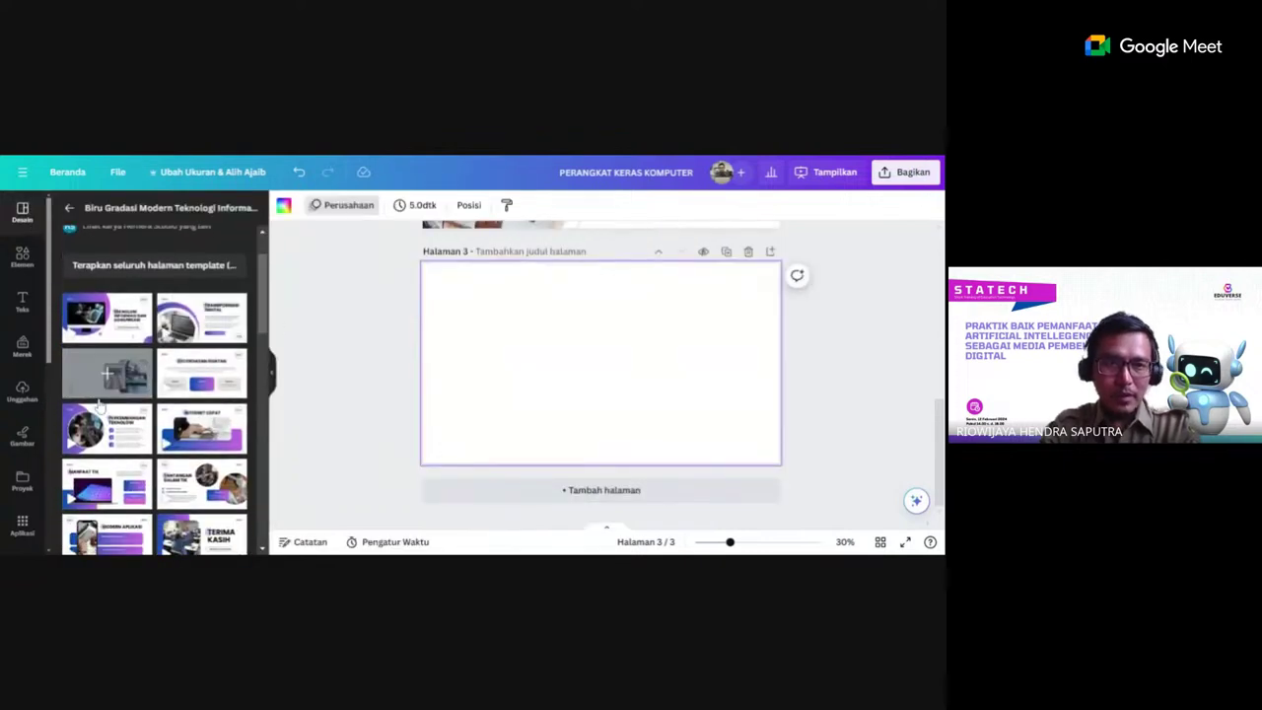
pyautogui.click(77, 370)
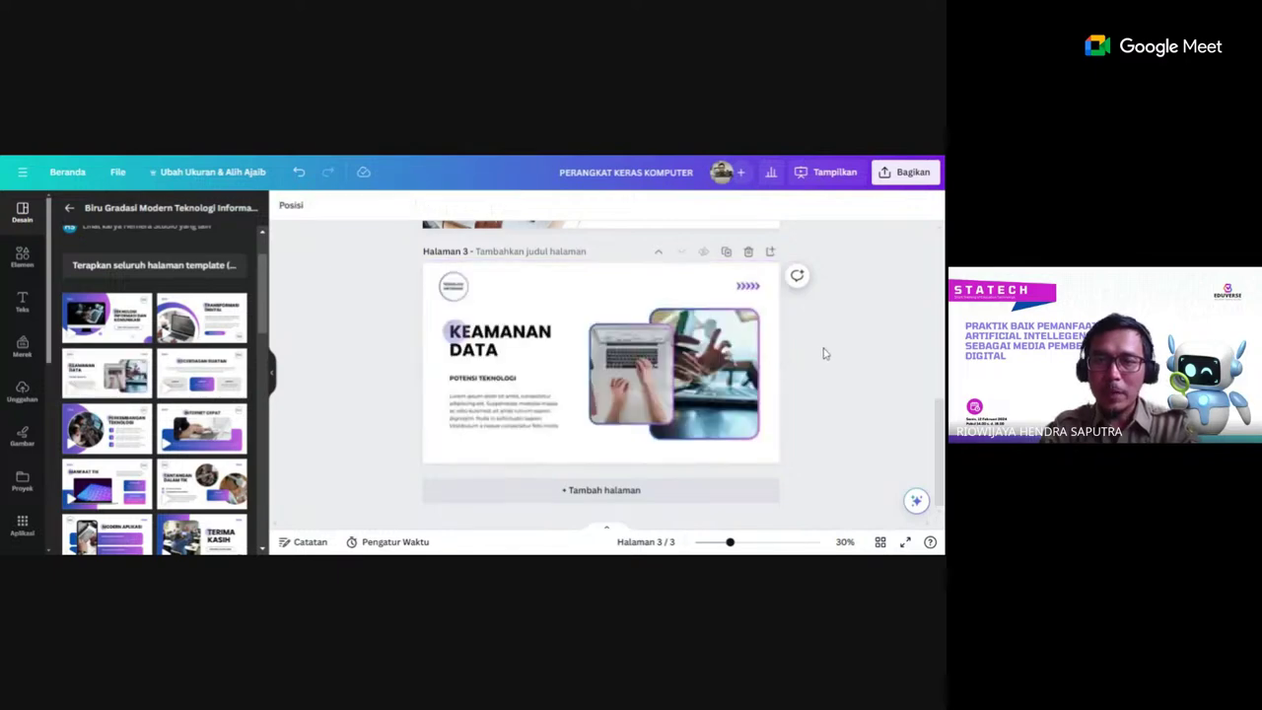
# Replace the "Keamanan Data" heading on page 3 with "CONTOH PERANGKAT KERAS KOMPUTER" and move it up clear of the "POTENSI TEKNOLOGI" subtitle.
pyautogui.scroll(3, 779, 375)
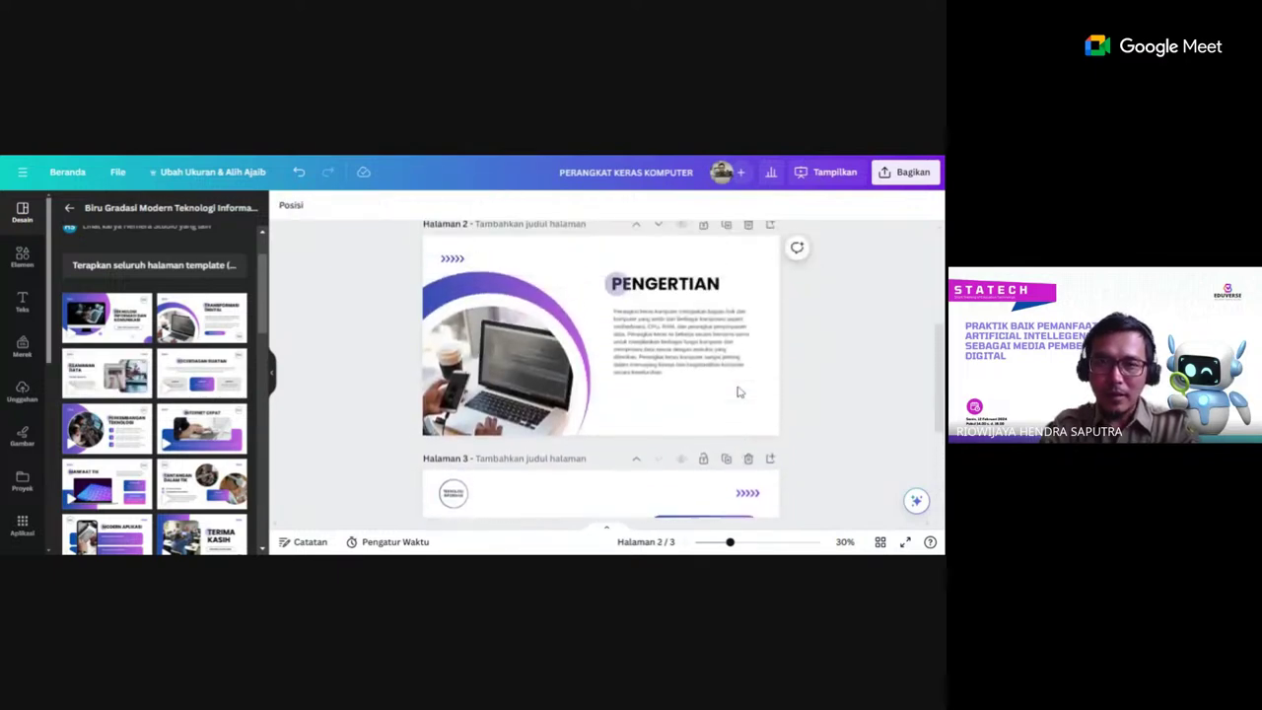
pyautogui.scroll(-3, 740, 392)
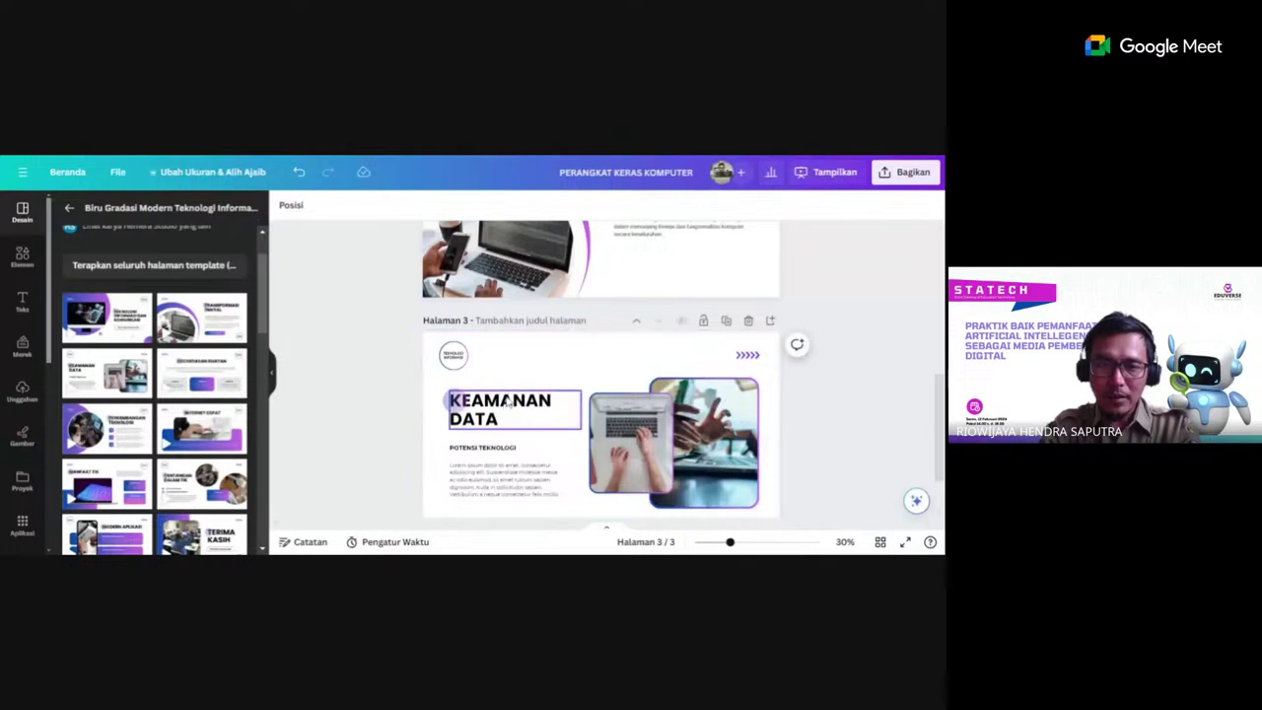
pyautogui.doubleClick(506, 402)
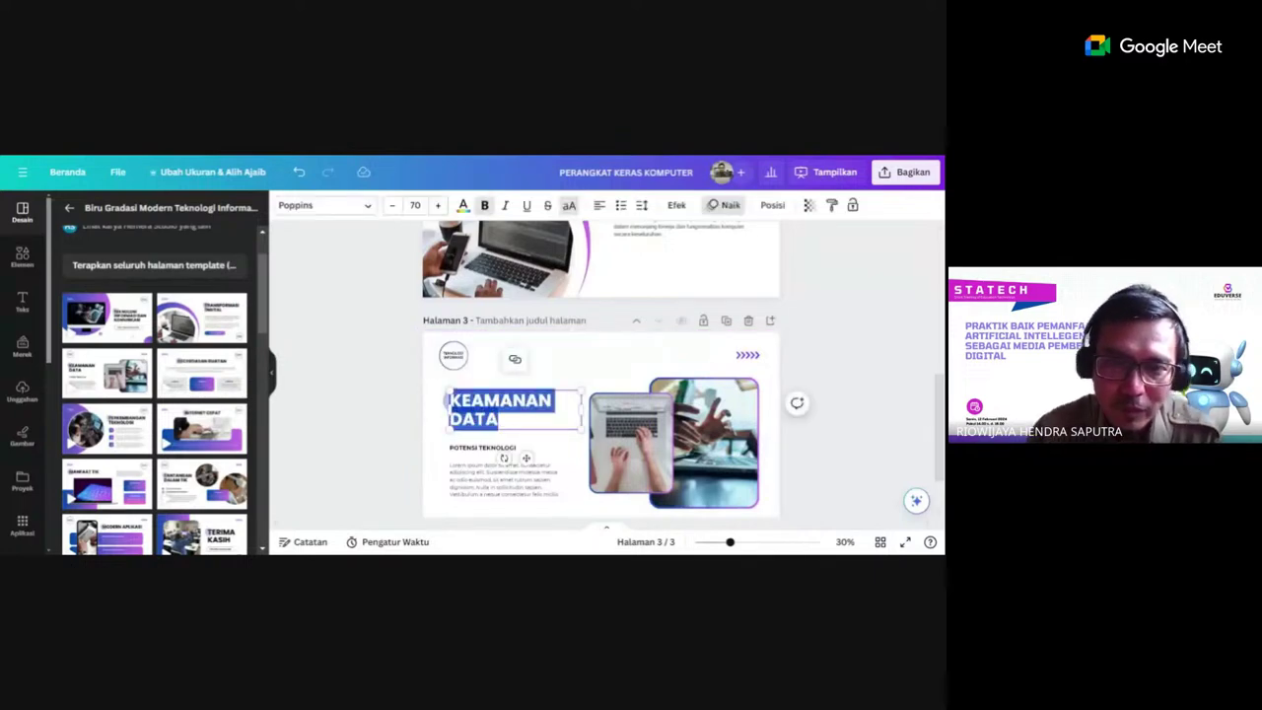
pyautogui.write('CONTOH PERANGKAT')
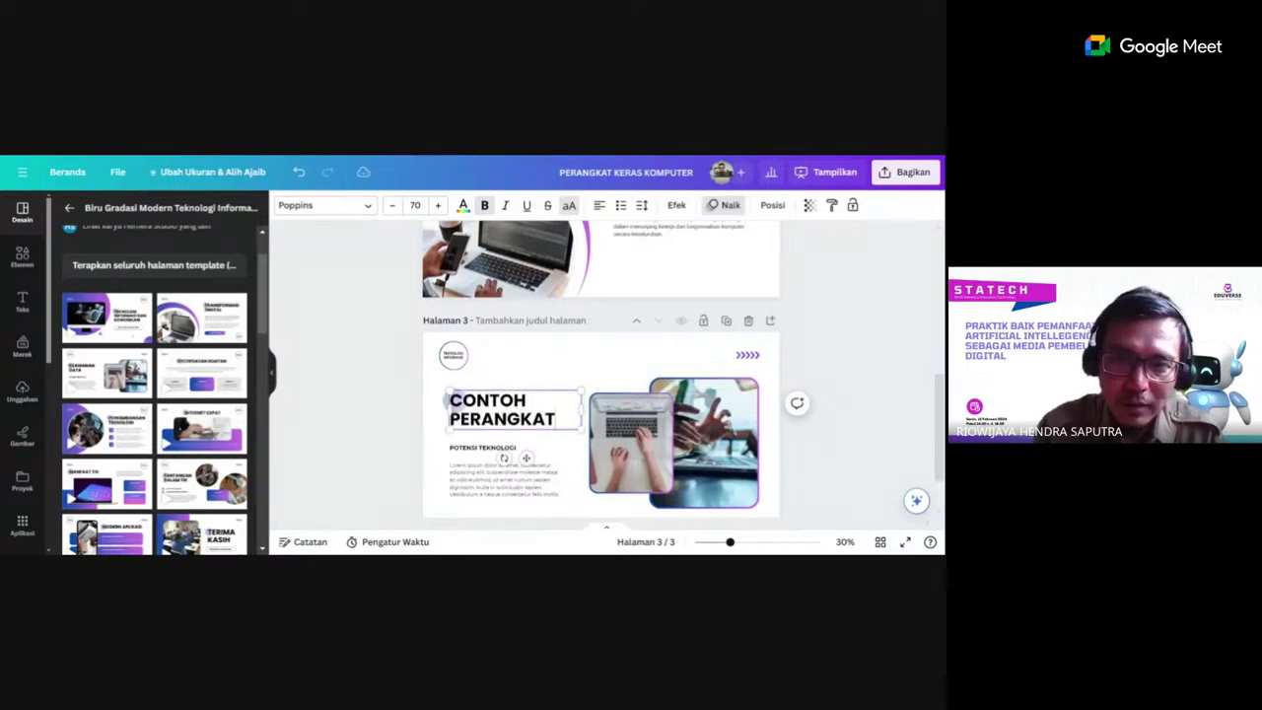
pyautogui.write(' KERAS K')
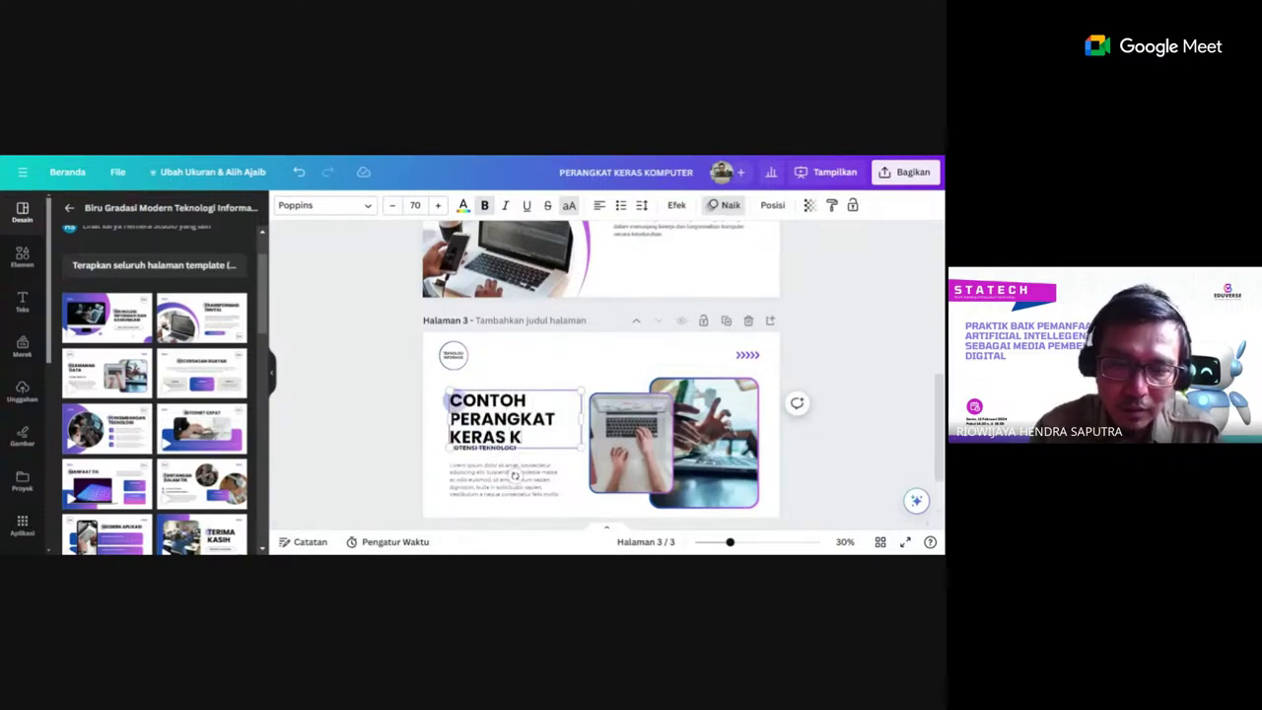
pyautogui.write('OMPUTER')
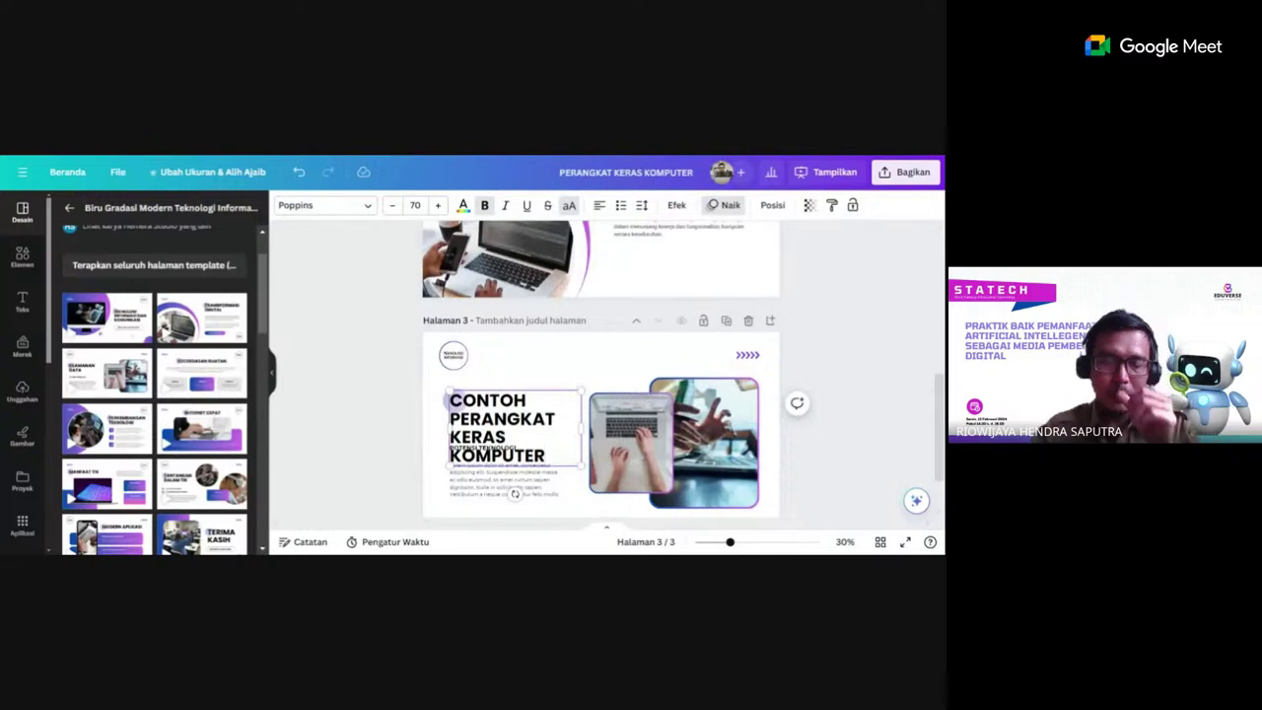
pyautogui.click(414, 461)
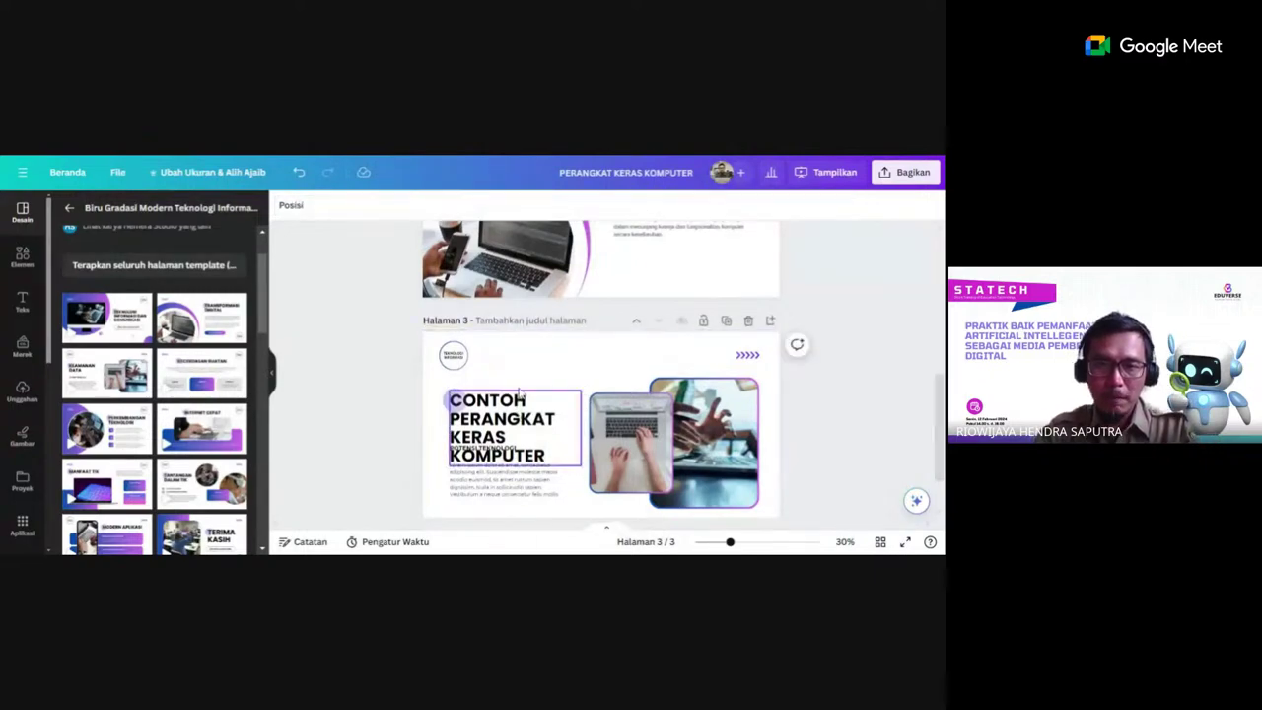
pyautogui.moveTo(519, 391); pyautogui.dragTo(507, 369)
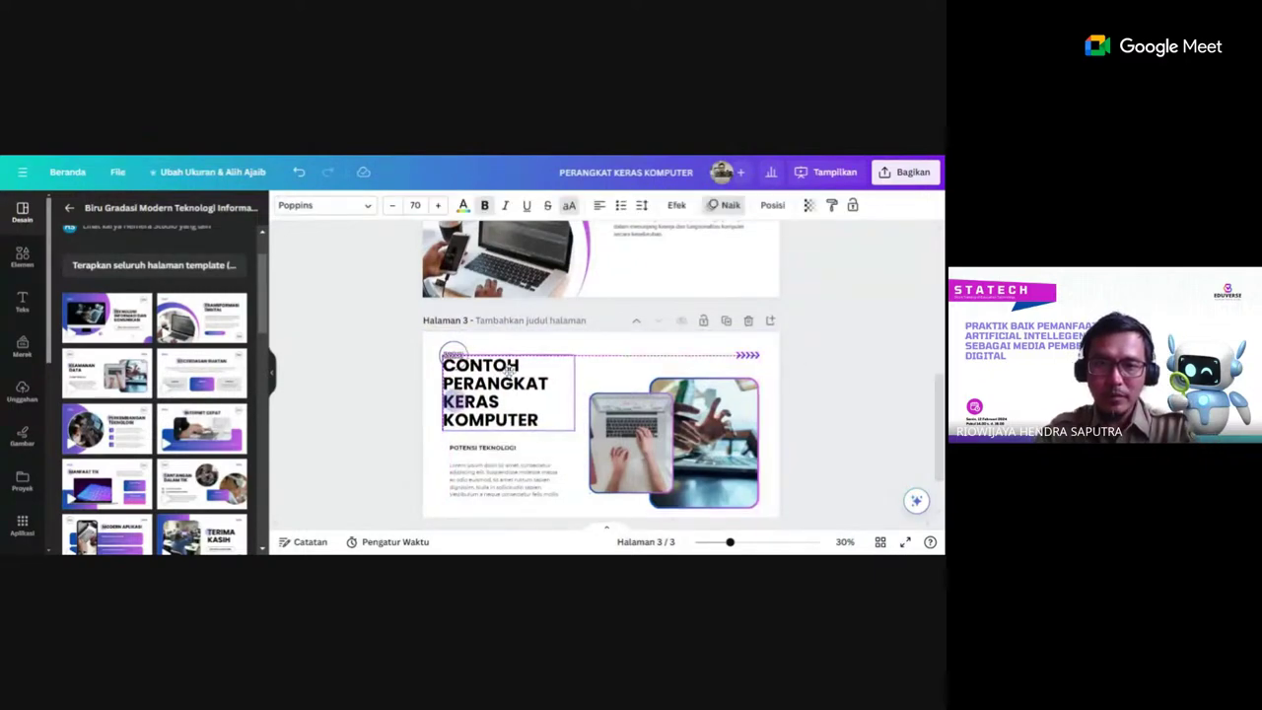
pyautogui.click(901, 426)
# Delete the placeholder paragraph and the "POTENSI TEKNOLOGI" subtitle from page 3.
pyautogui.scroll(-2, 943, 394)
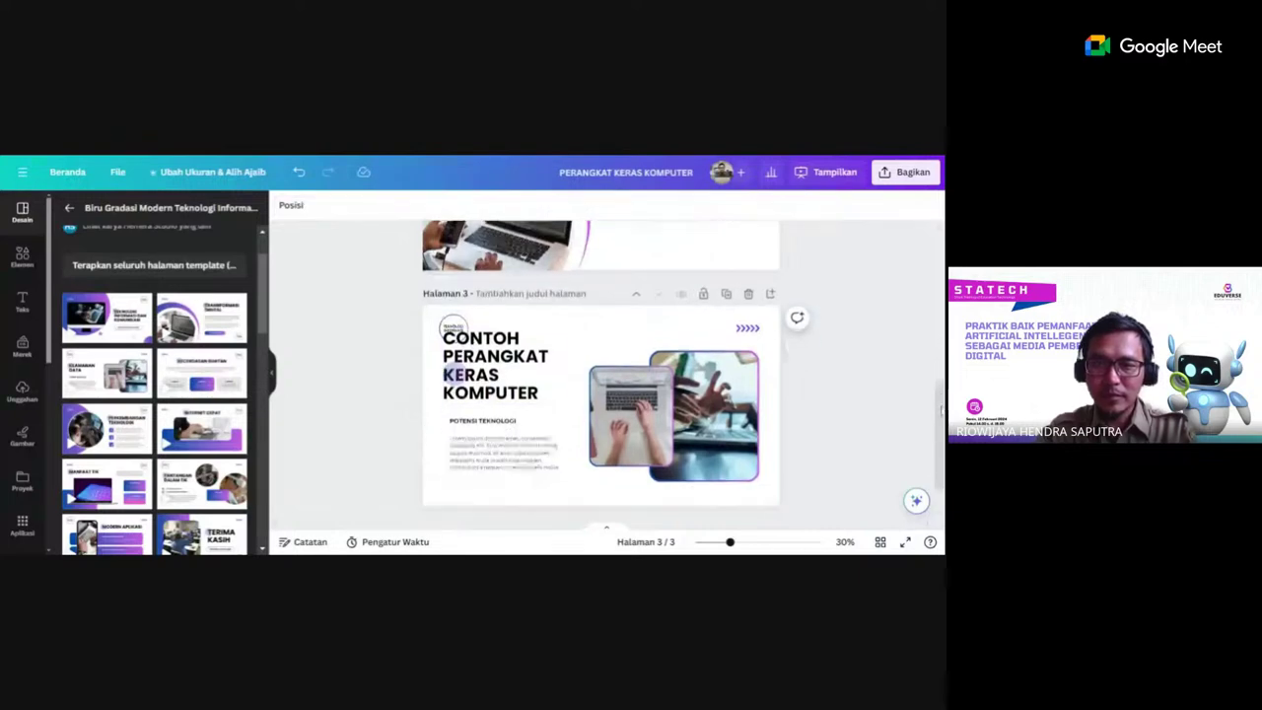
pyautogui.click(514, 404)
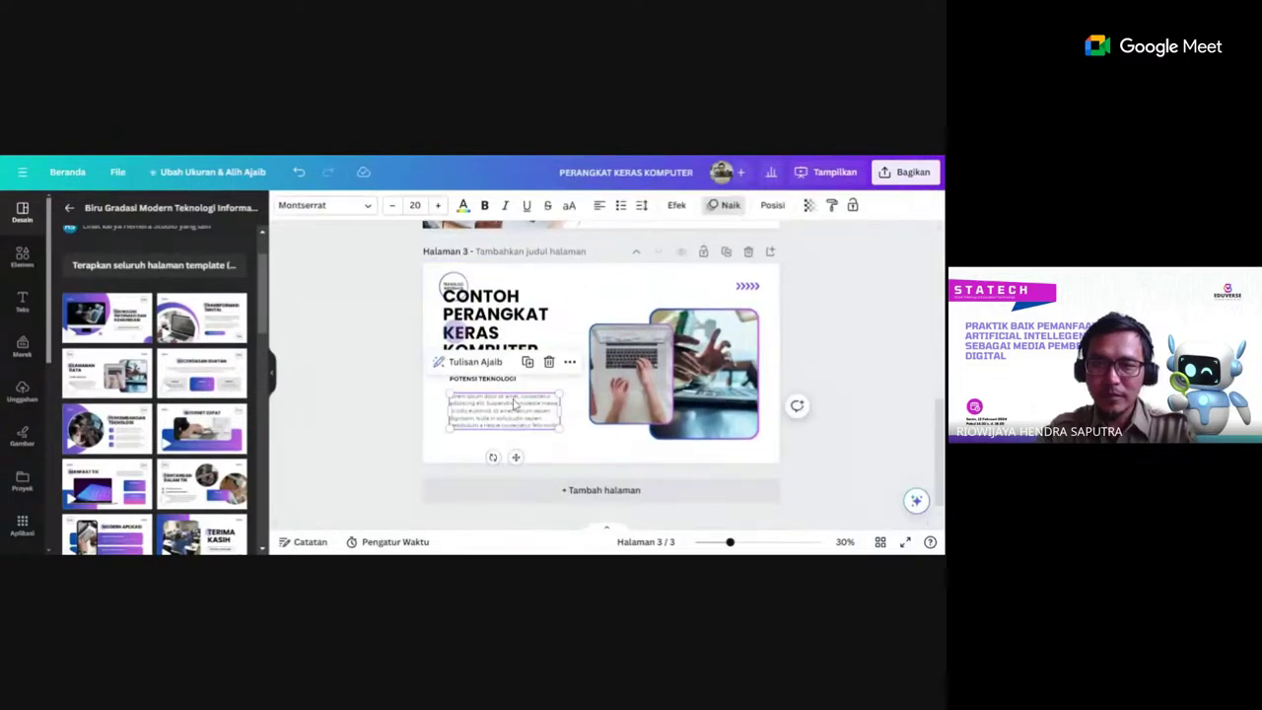
pyautogui.press('Delete')
pyautogui.click(511, 382)
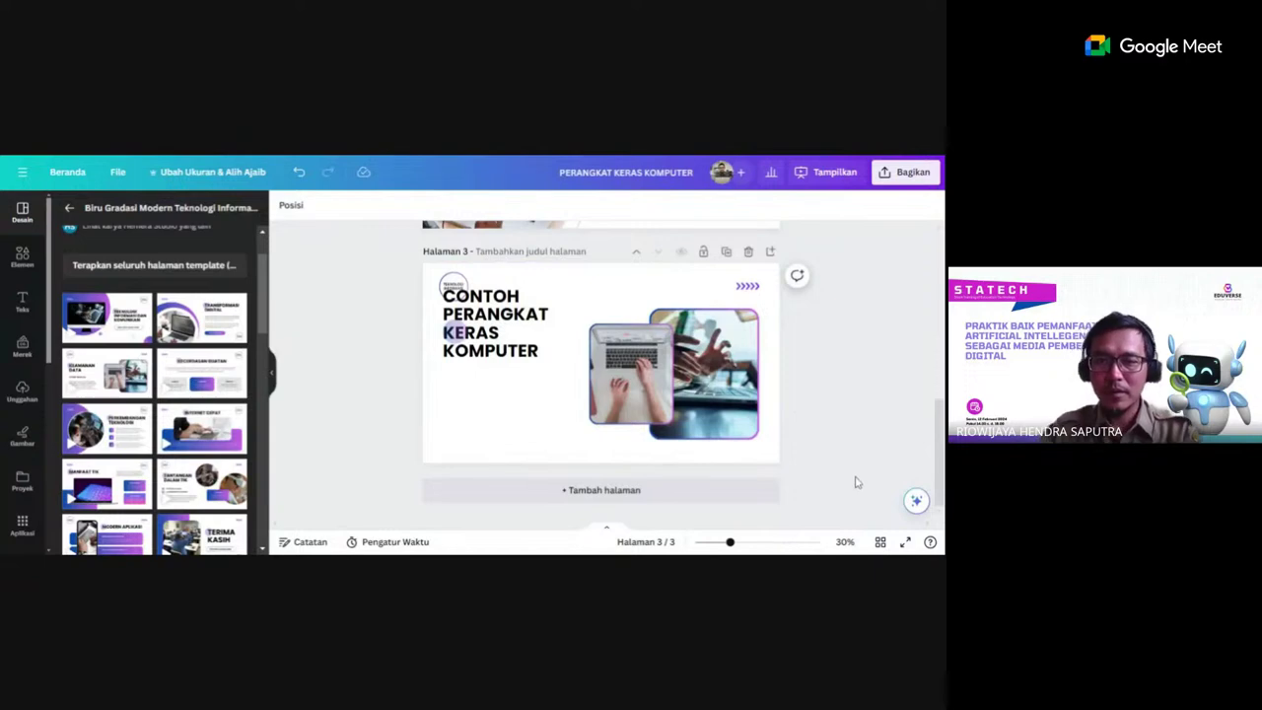
# Generate a paragraph on page 3 with Magic Write (Tulisan Ajaib) from the prompt "COntoh perangkat keras komputer".
pyautogui.click(916, 500)
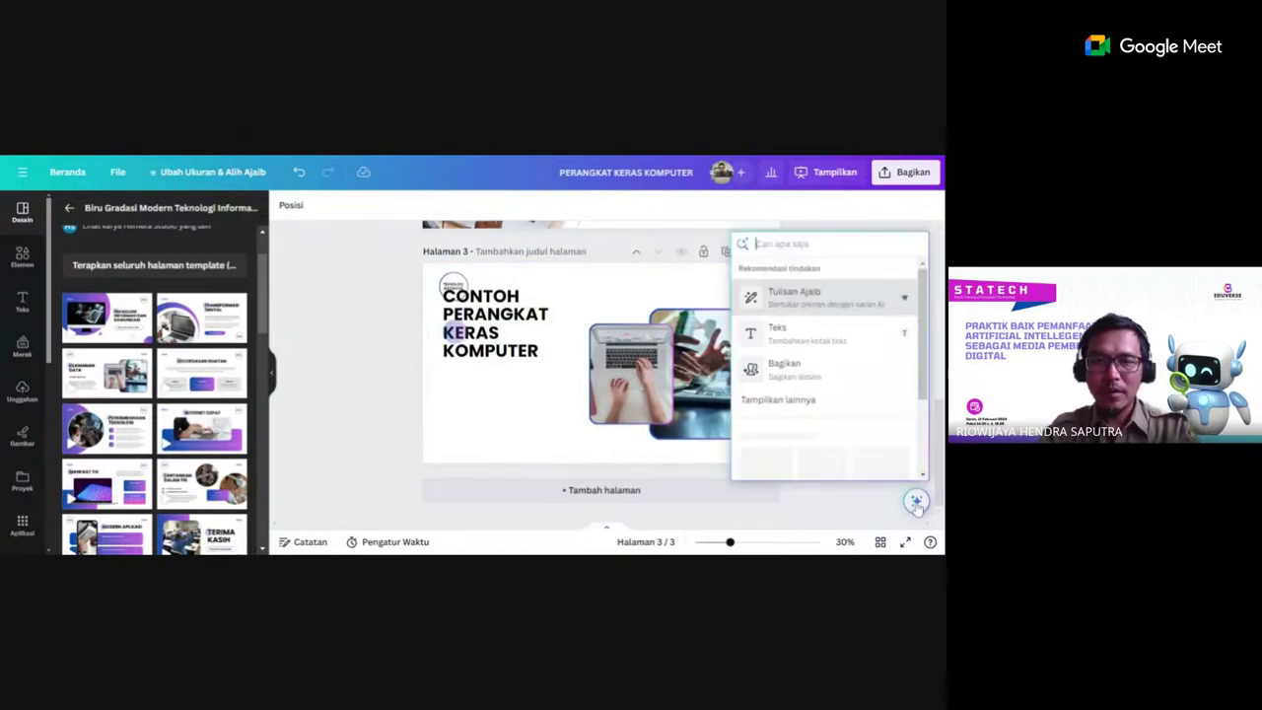
pyautogui.click(784, 298)
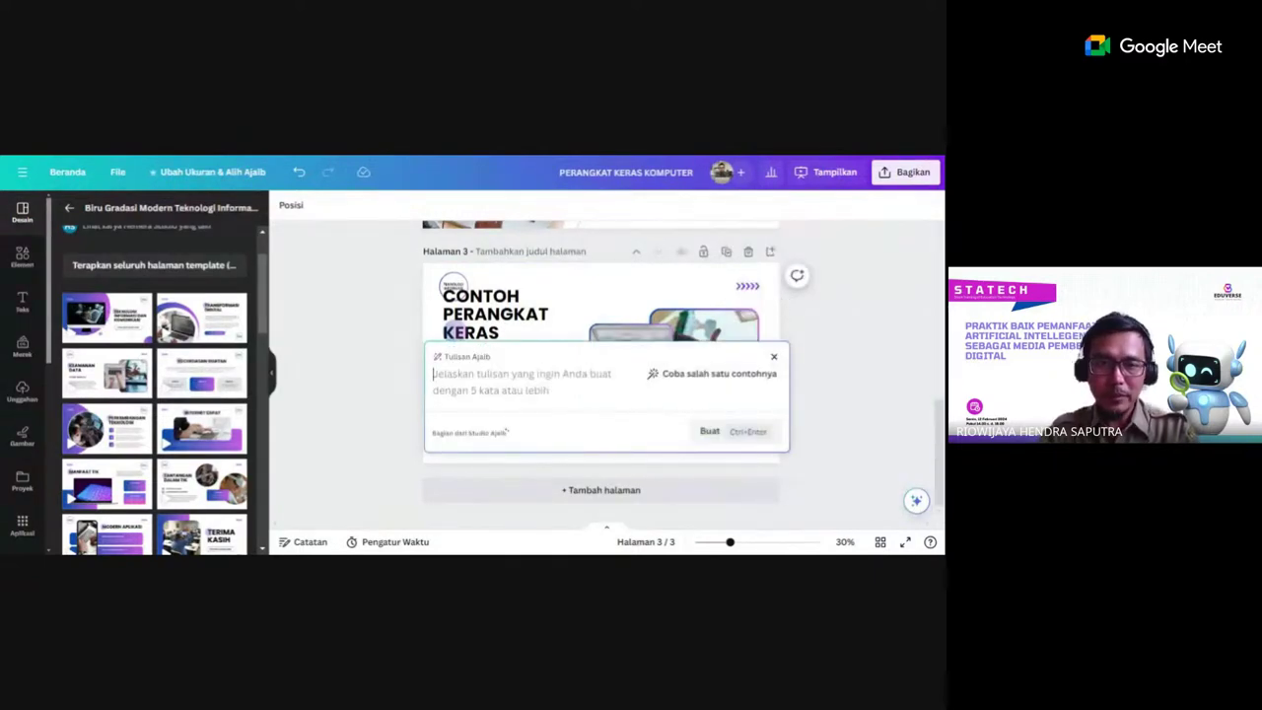
pyautogui.write('C')
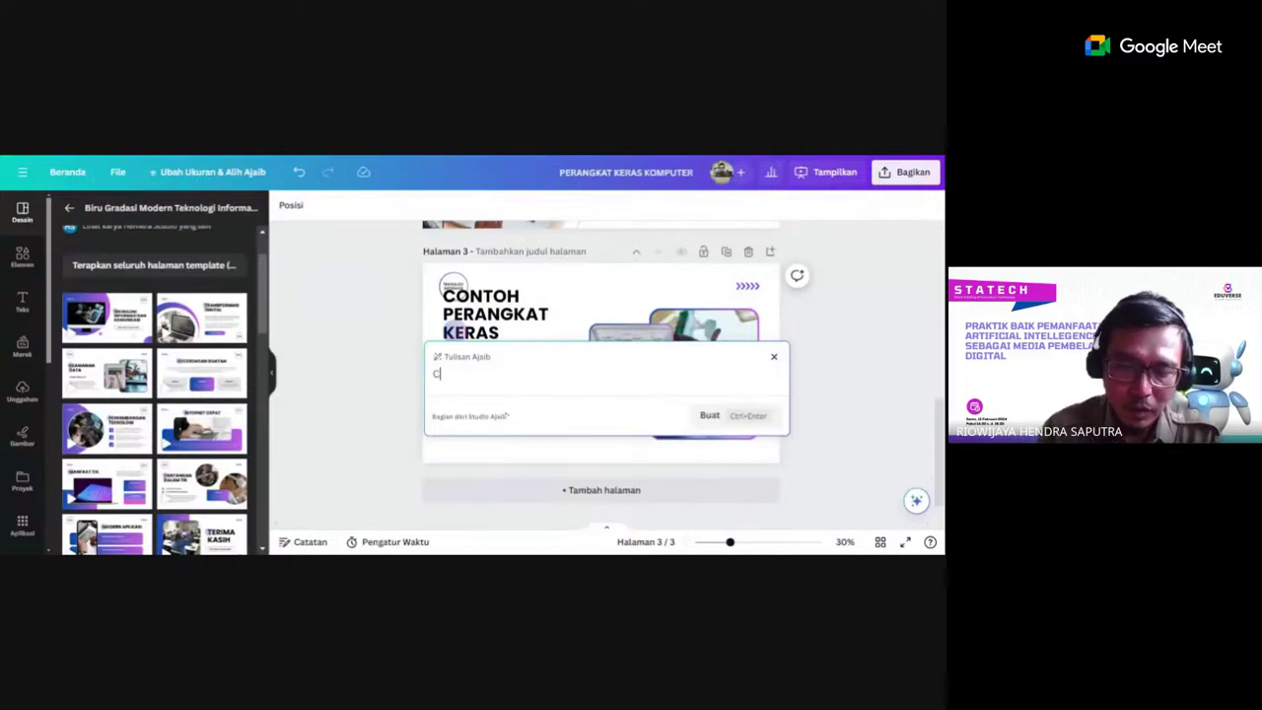
pyautogui.write('Ontoh peran')
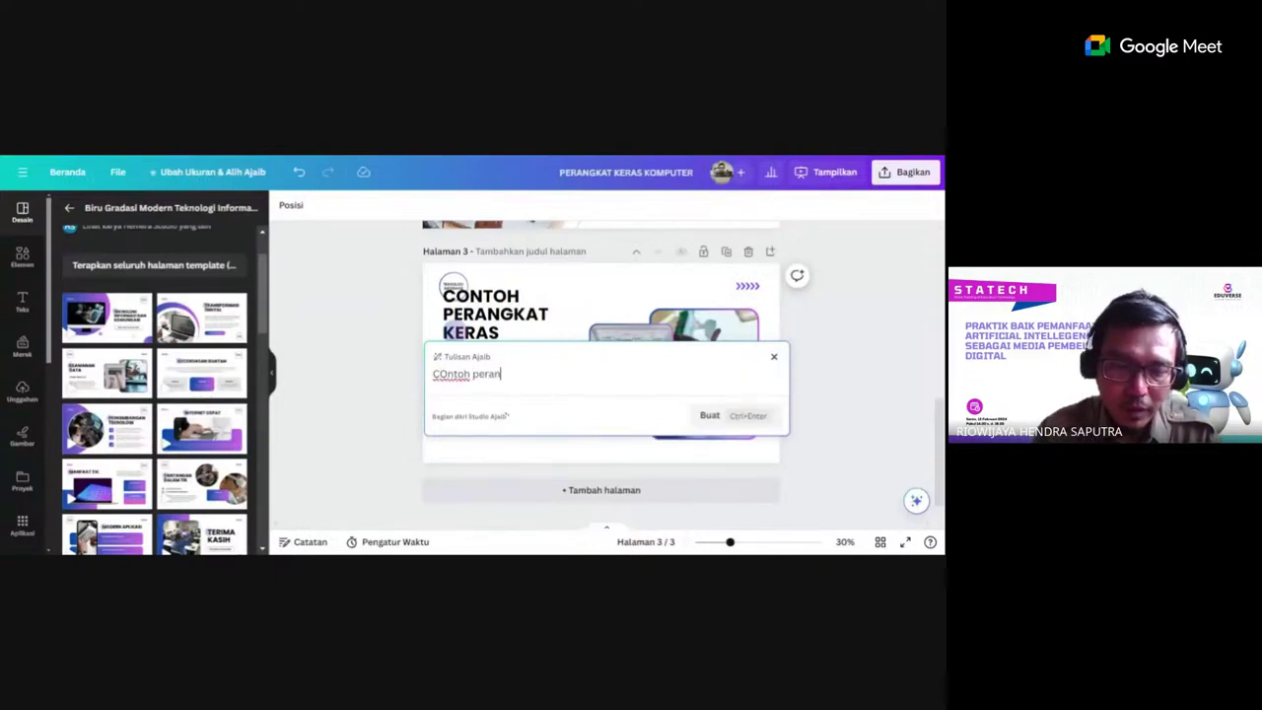
pyautogui.write('gkat kera')
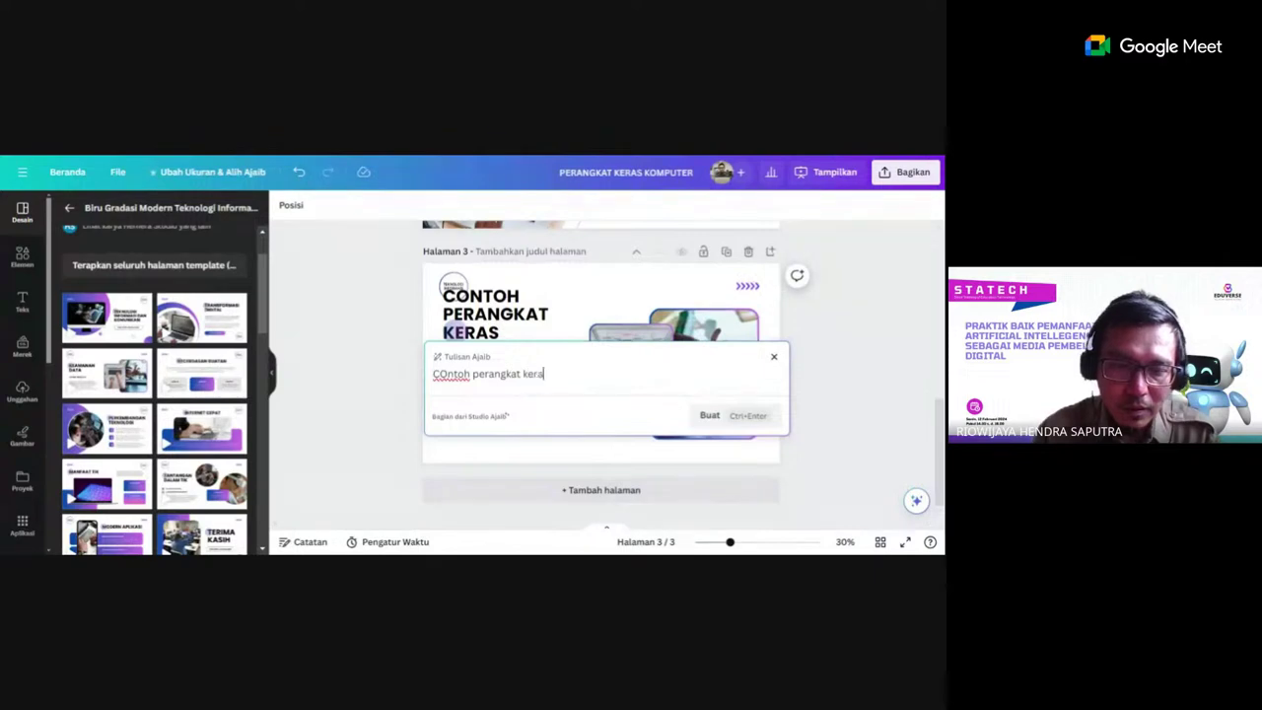
pyautogui.write('s komputer')
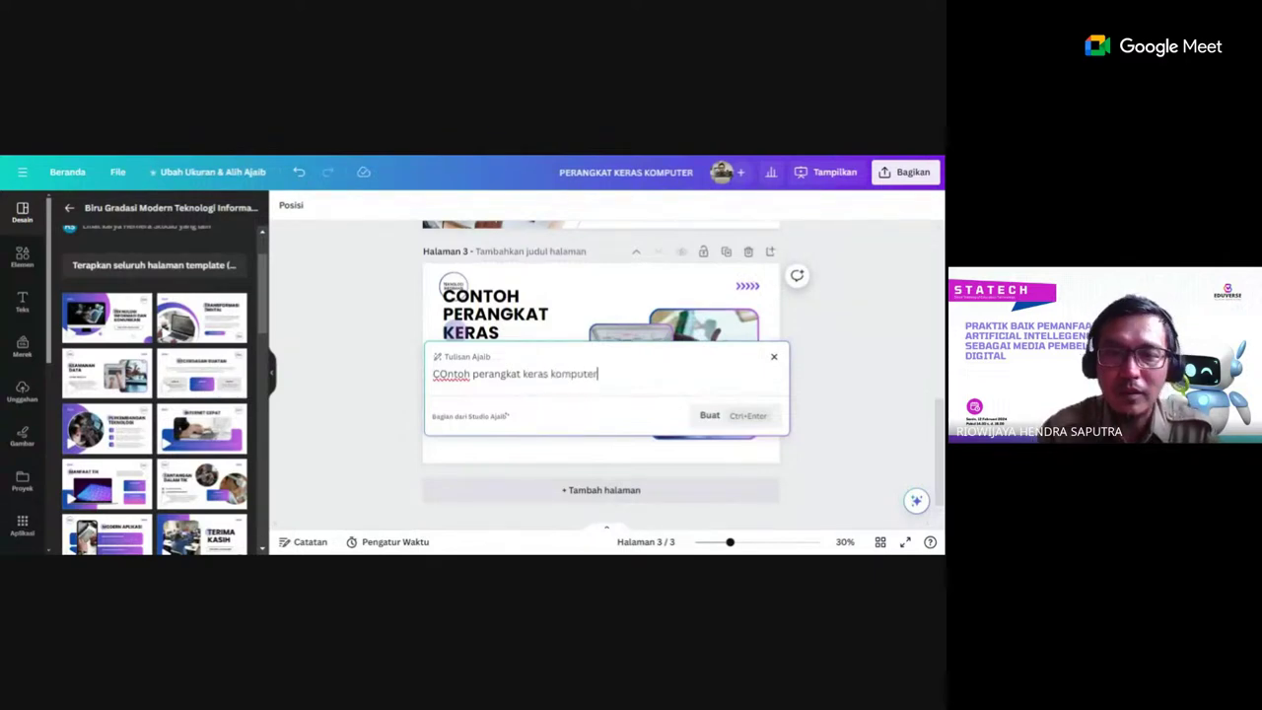
pyautogui.click(710, 418)
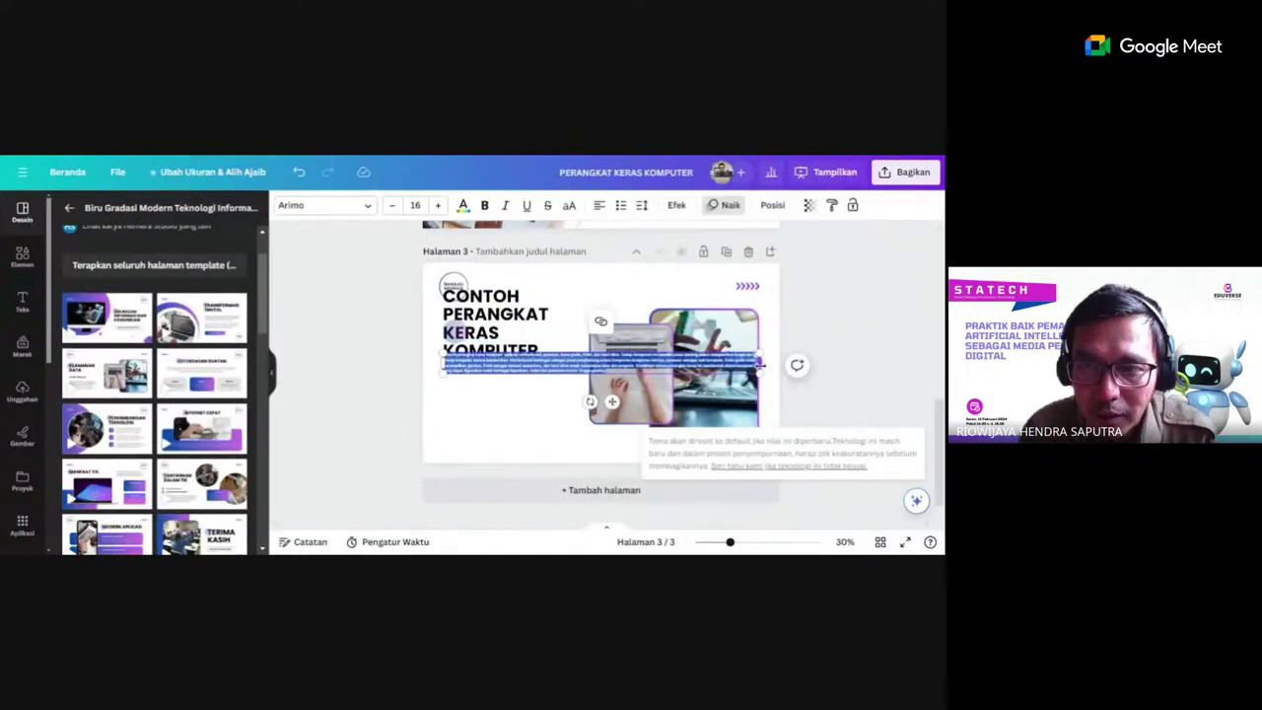
# Narrow the generated paragraph to fit beside the photos and set its font size to 22.
pyautogui.moveTo(760, 362); pyautogui.dragTo(578, 376)
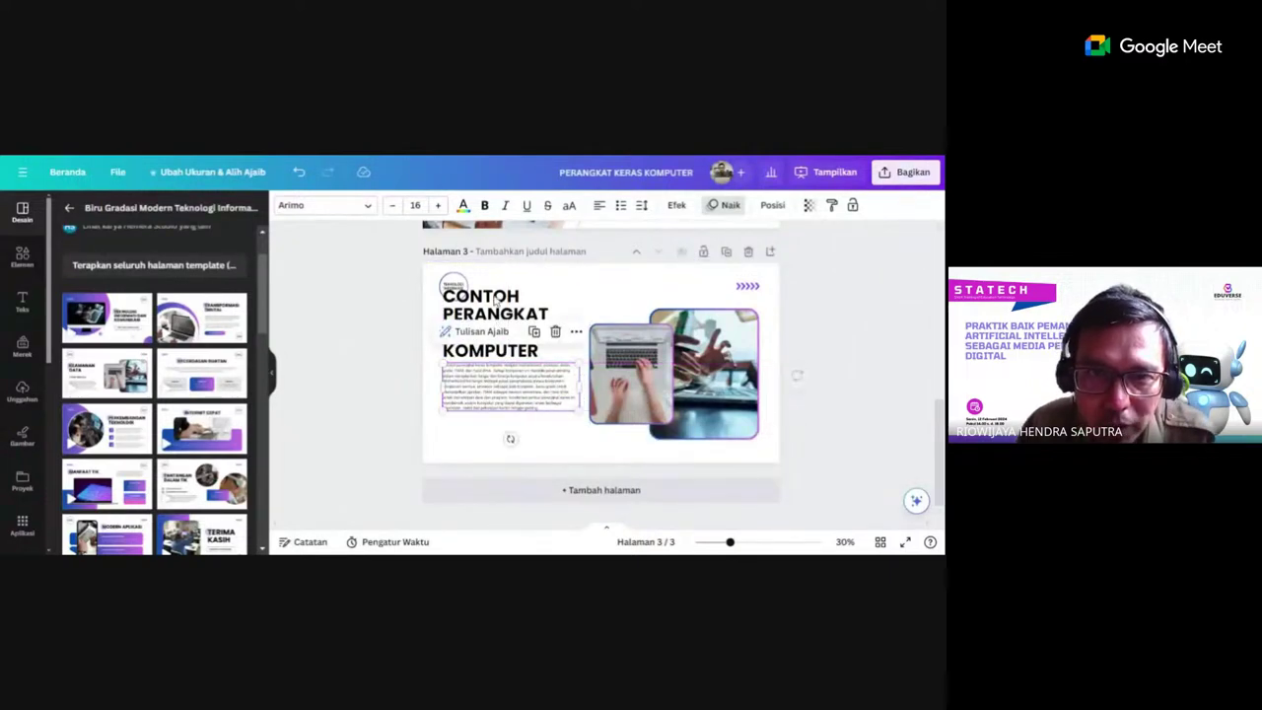
pyautogui.click(439, 205)
pyautogui.click(439, 205)
pyautogui.click(439, 205)
pyautogui.click(438, 205)
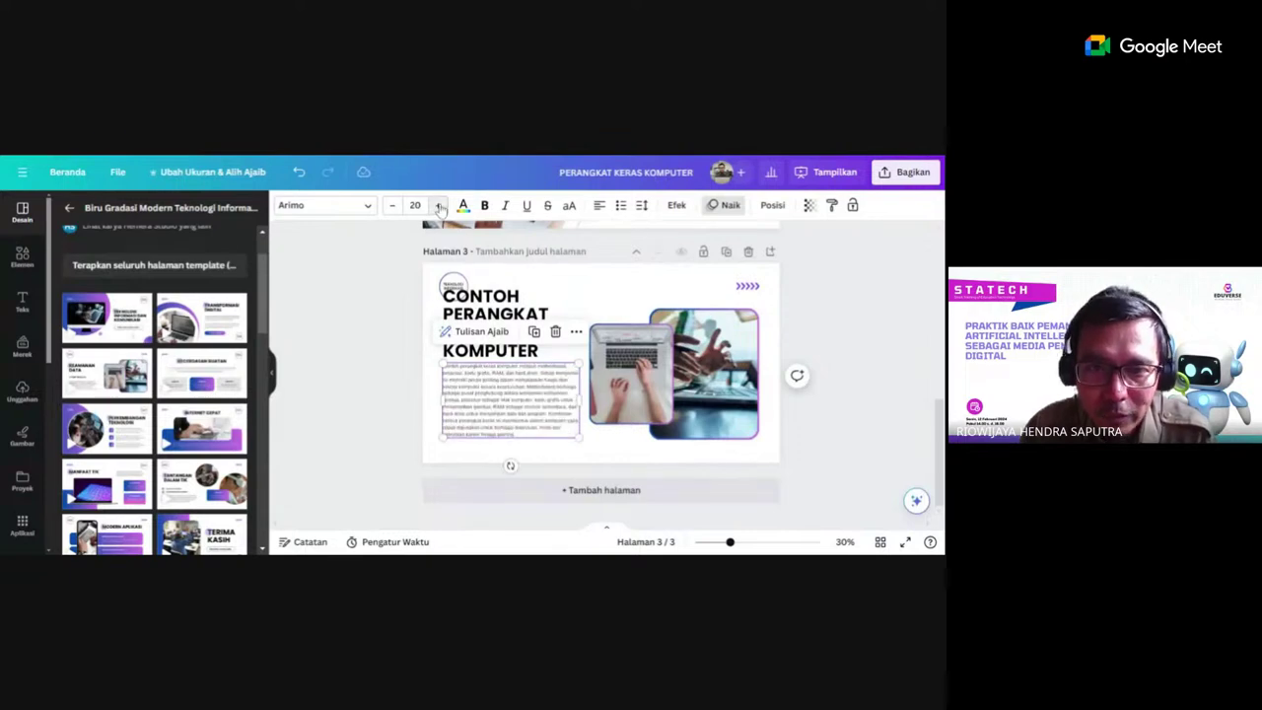
pyautogui.click(439, 205)
pyautogui.click(439, 205)
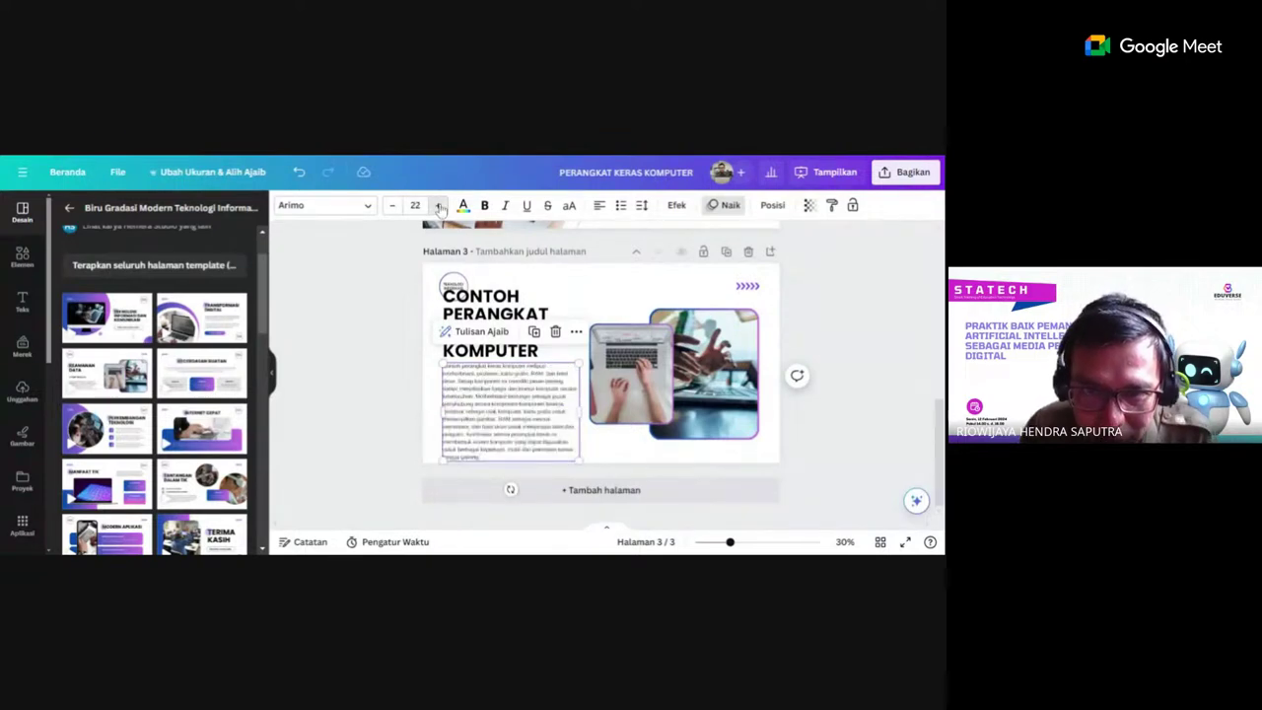
# Reduce the "CONTOH PERANGKAT KERAS KOMPUTER" heading on page 3 to font size 28.
pyautogui.click(491, 328)
pyautogui.click(393, 206)
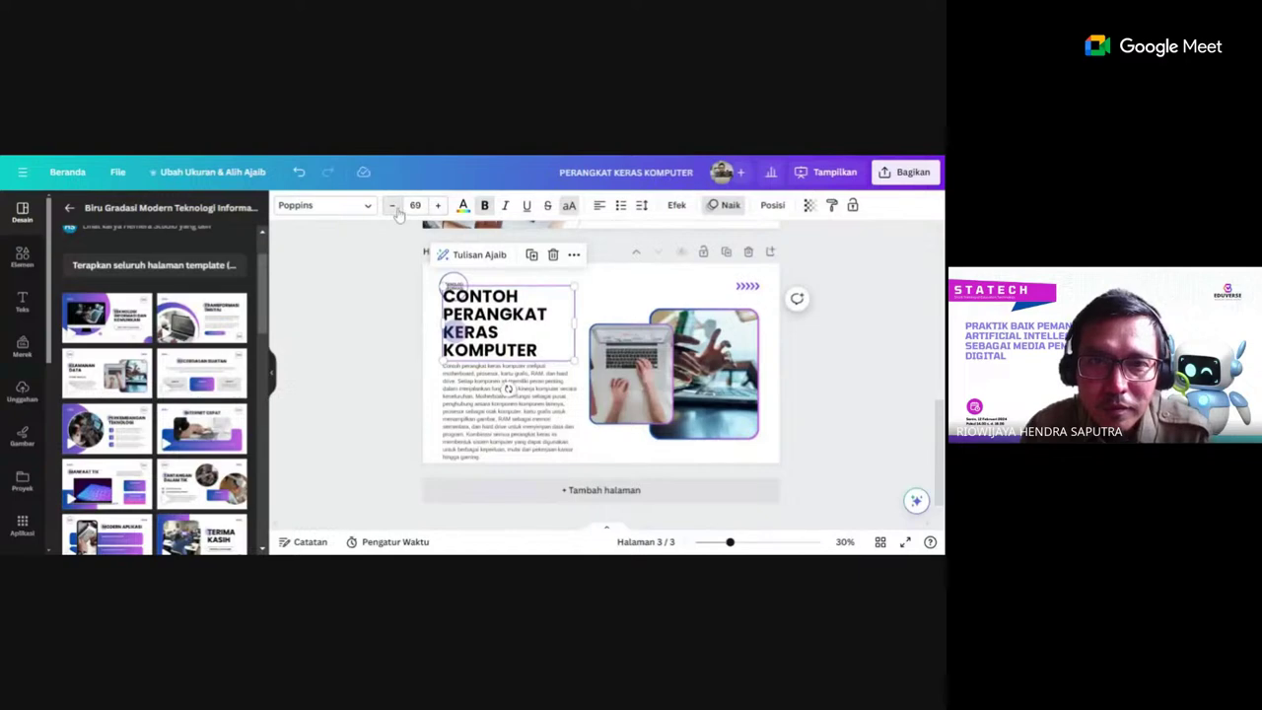
pyautogui.click(393, 205)
pyautogui.click(392, 205)
pyautogui.click(392, 205)
pyautogui.click(392, 205)
pyautogui.click(393, 205)
pyautogui.click(392, 205)
pyautogui.click(392, 205)
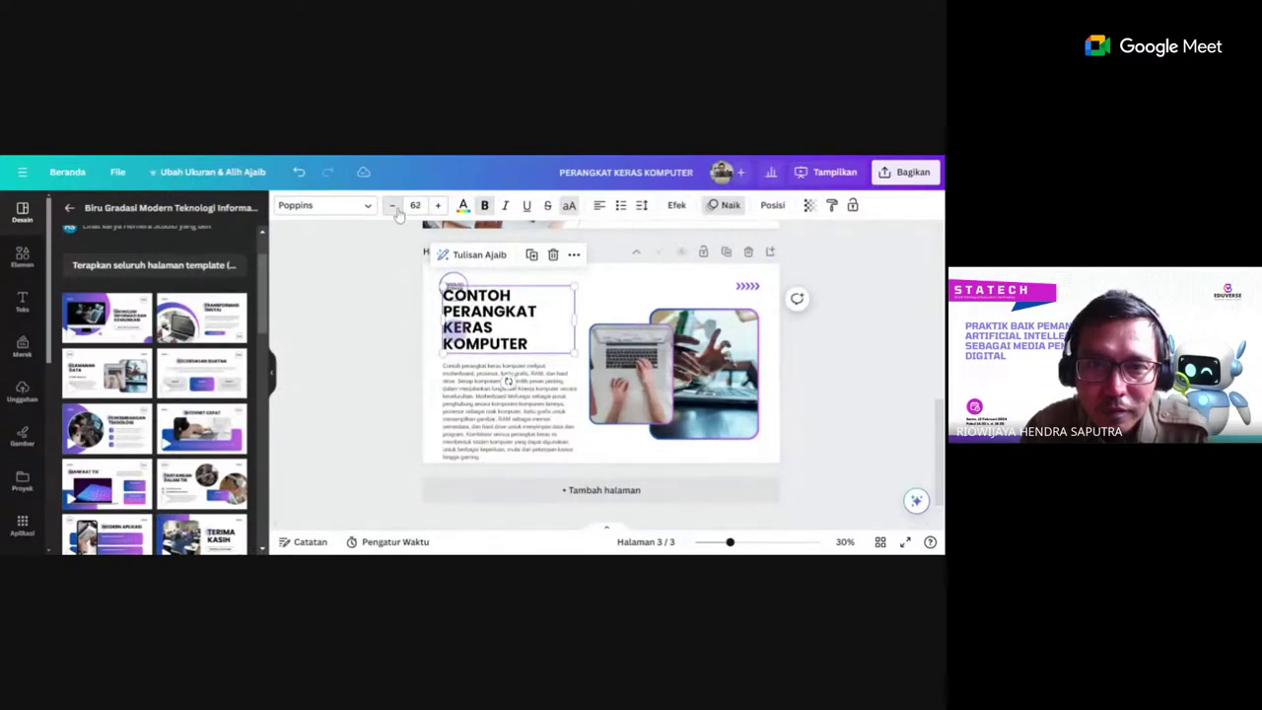
pyautogui.click(392, 205)
pyautogui.click(392, 205)
pyautogui.click(392, 205)
pyautogui.click(392, 205)
pyautogui.click(392, 205)
pyautogui.click(393, 205)
pyautogui.click(393, 205)
pyautogui.click(415, 205)
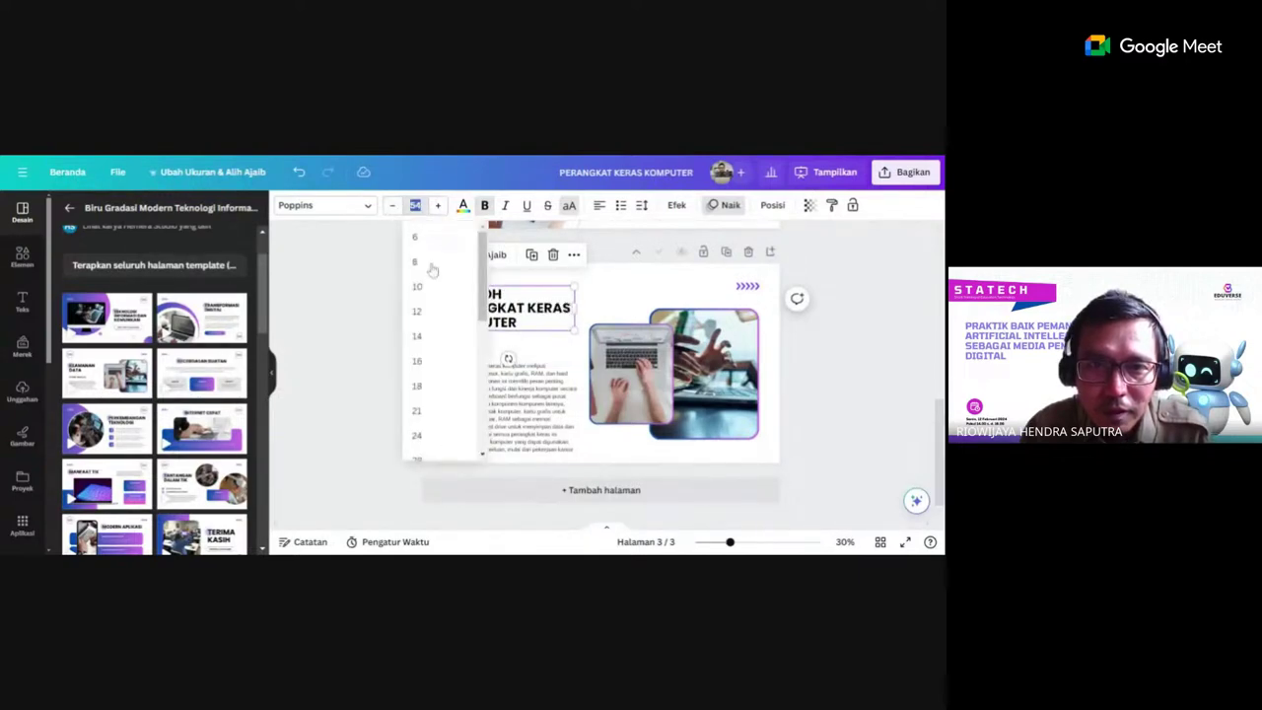
pyautogui.click(416, 361)
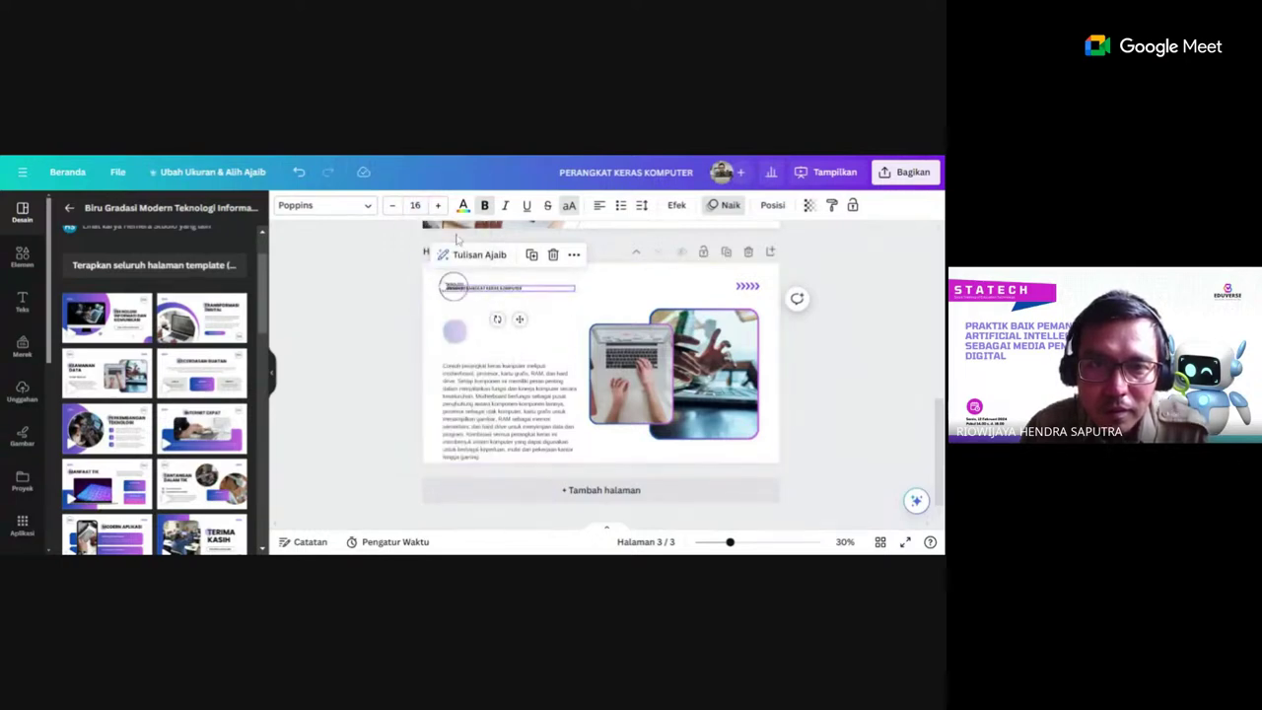
pyautogui.hotkey('ctrl', 'shift', '.')
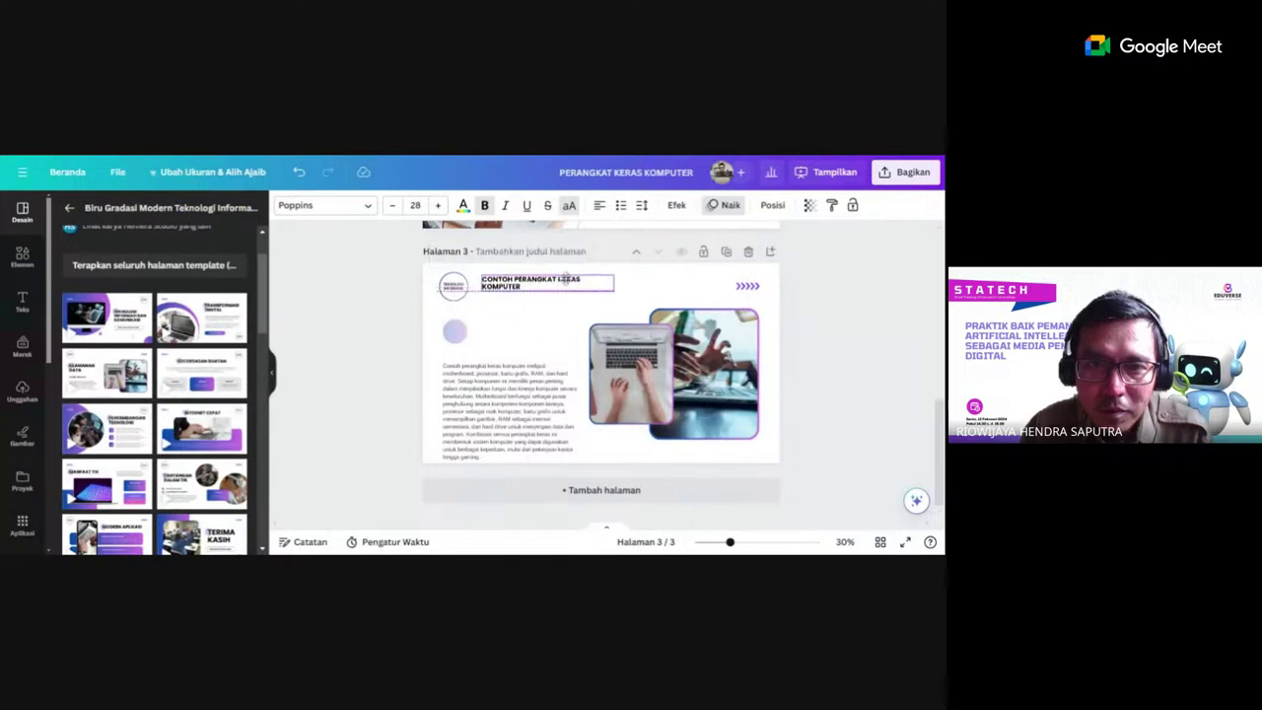
# Move the gradient circle above the laptop photo and align the heading with the paragraph's left edge below the round badge.
pyautogui.moveTo(555, 286); pyautogui.dragTo(555, 306)
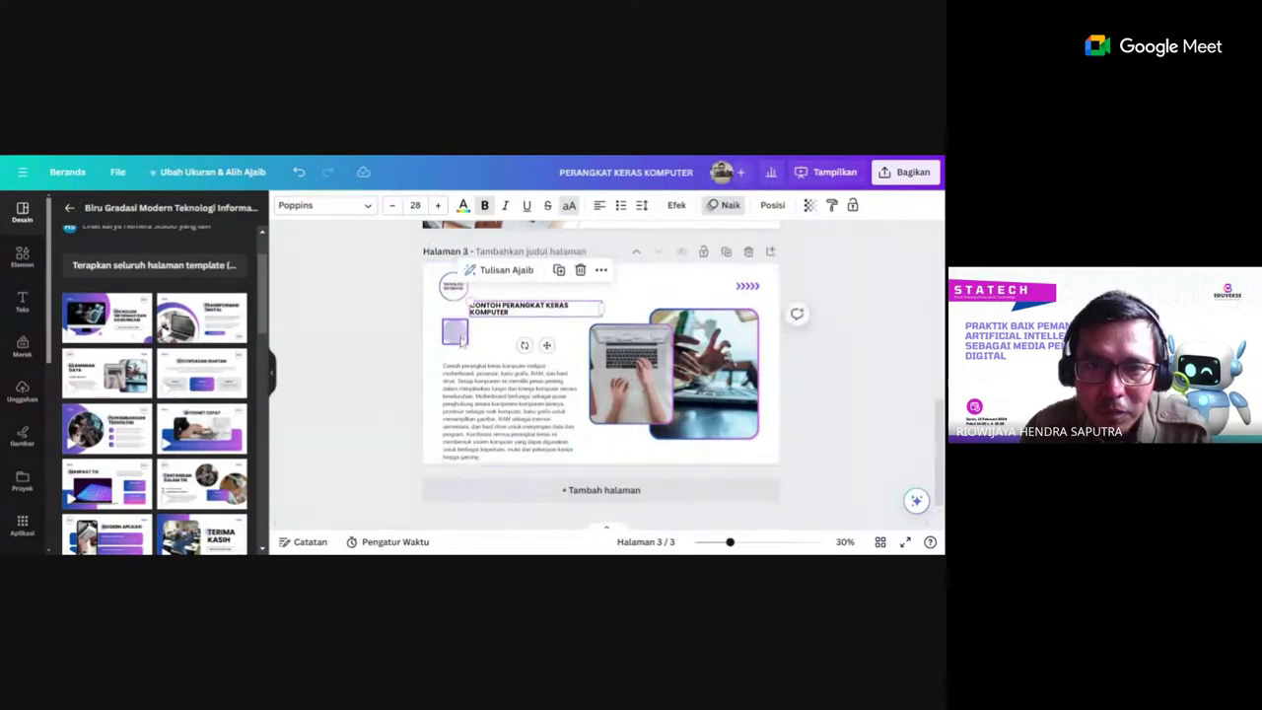
pyautogui.click(462, 335)
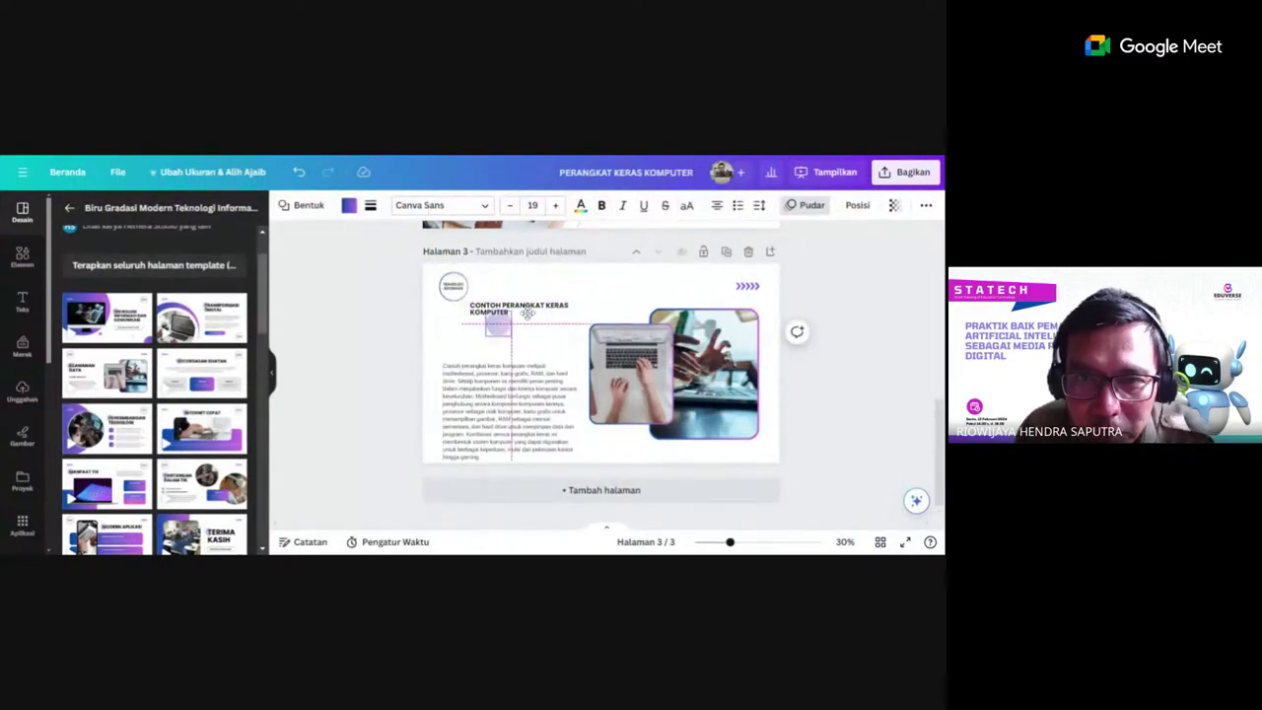
pyautogui.moveTo(510, 313); pyautogui.dragTo(482, 321)
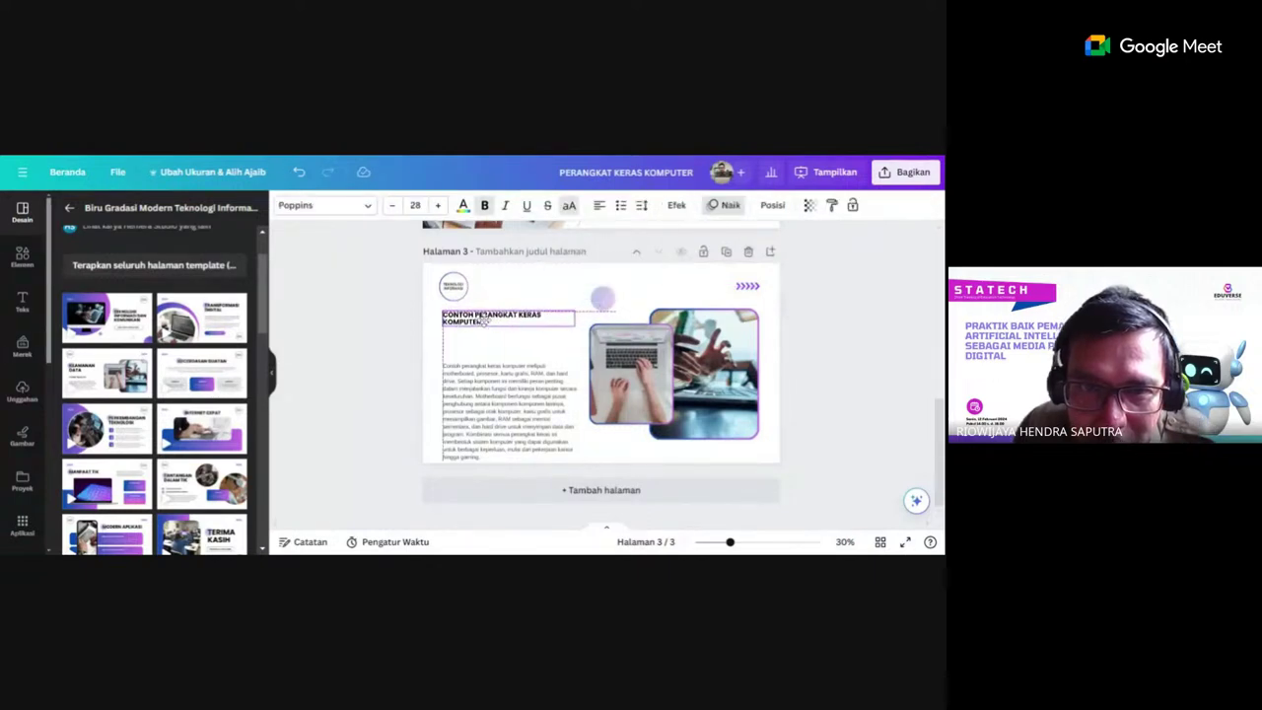
# Move the generated paragraph up to sit just below the heading with a small gap.
pyautogui.click(491, 382)
pyautogui.moveTo(491, 382); pyautogui.dragTo(493, 349)
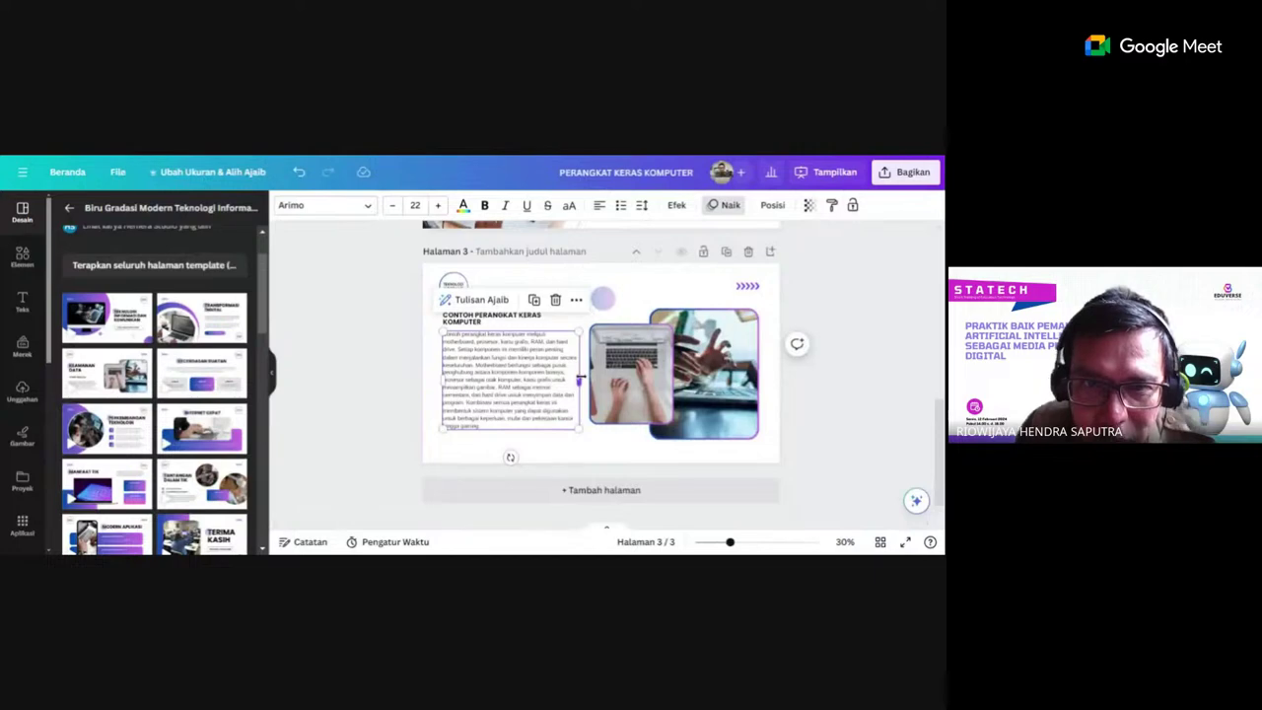
pyautogui.moveTo(729, 542); pyautogui.dragTo(745, 543)
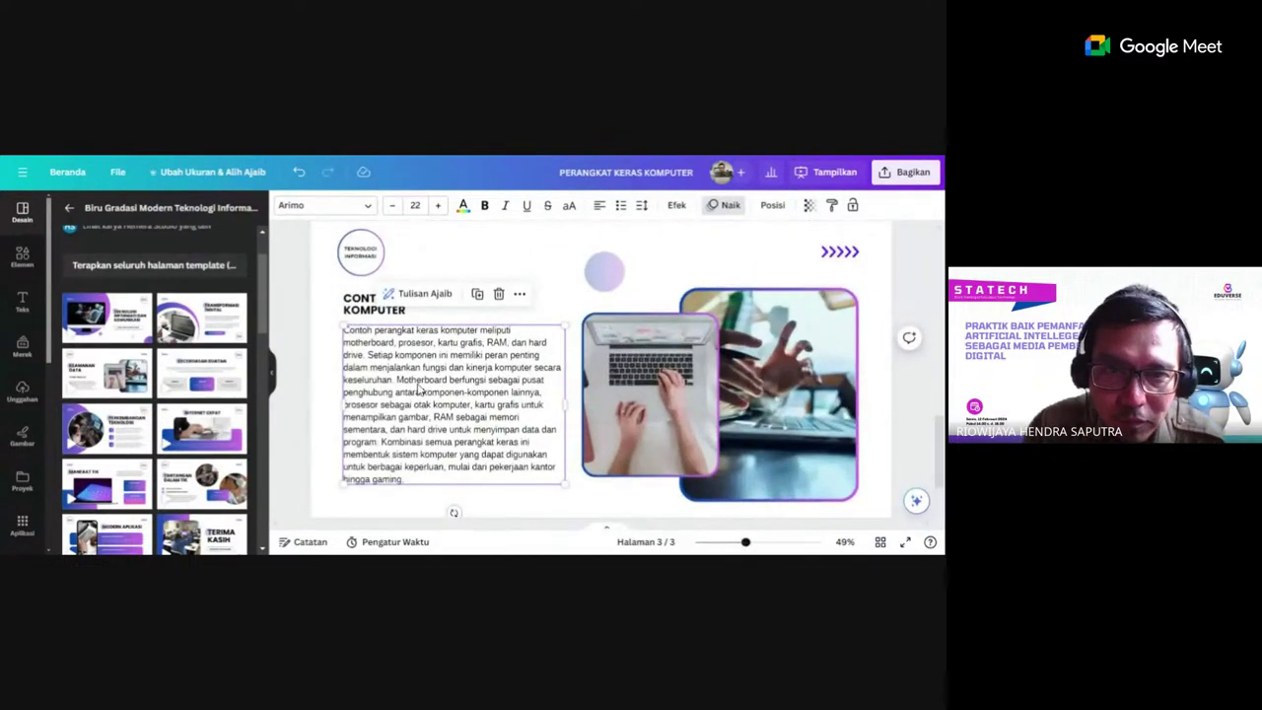
pyautogui.moveTo(419, 390); pyautogui.dragTo(419, 394)
pyautogui.click(291, 368)
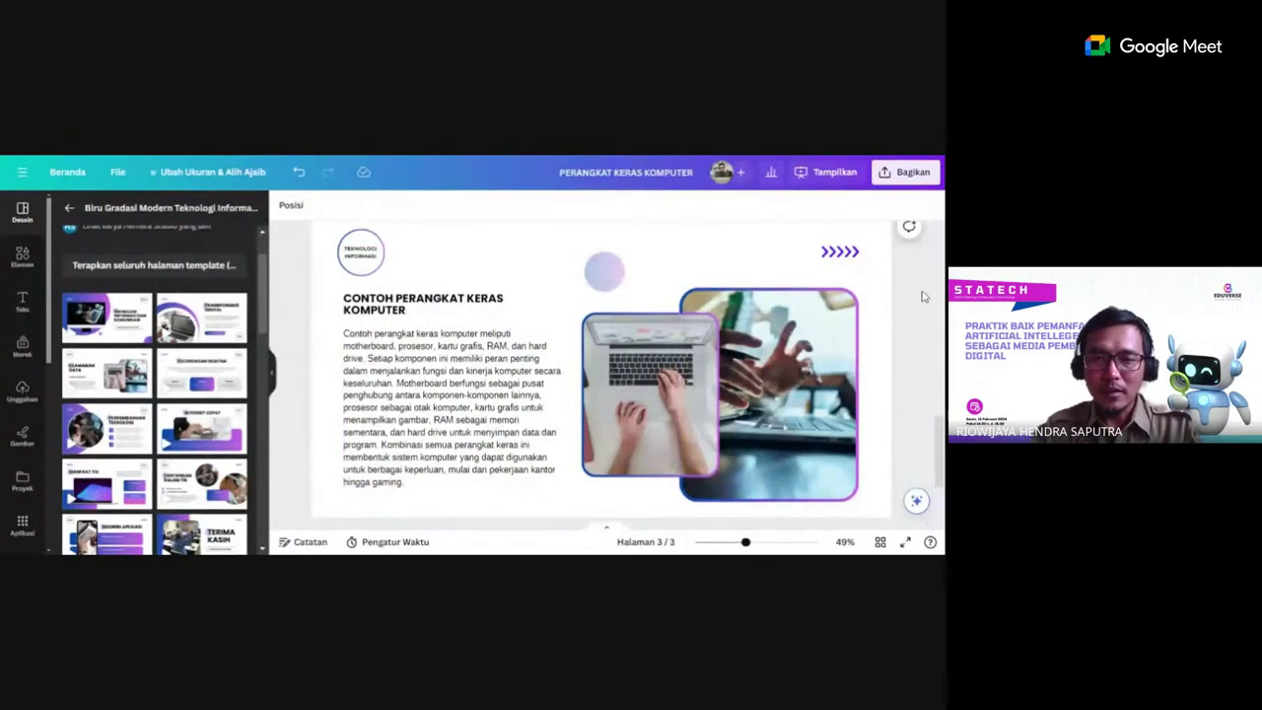
# Search the elements library for "prosesor" and browse all graphics results for a processor picture to use on page 3.
pyautogui.click(628, 386)
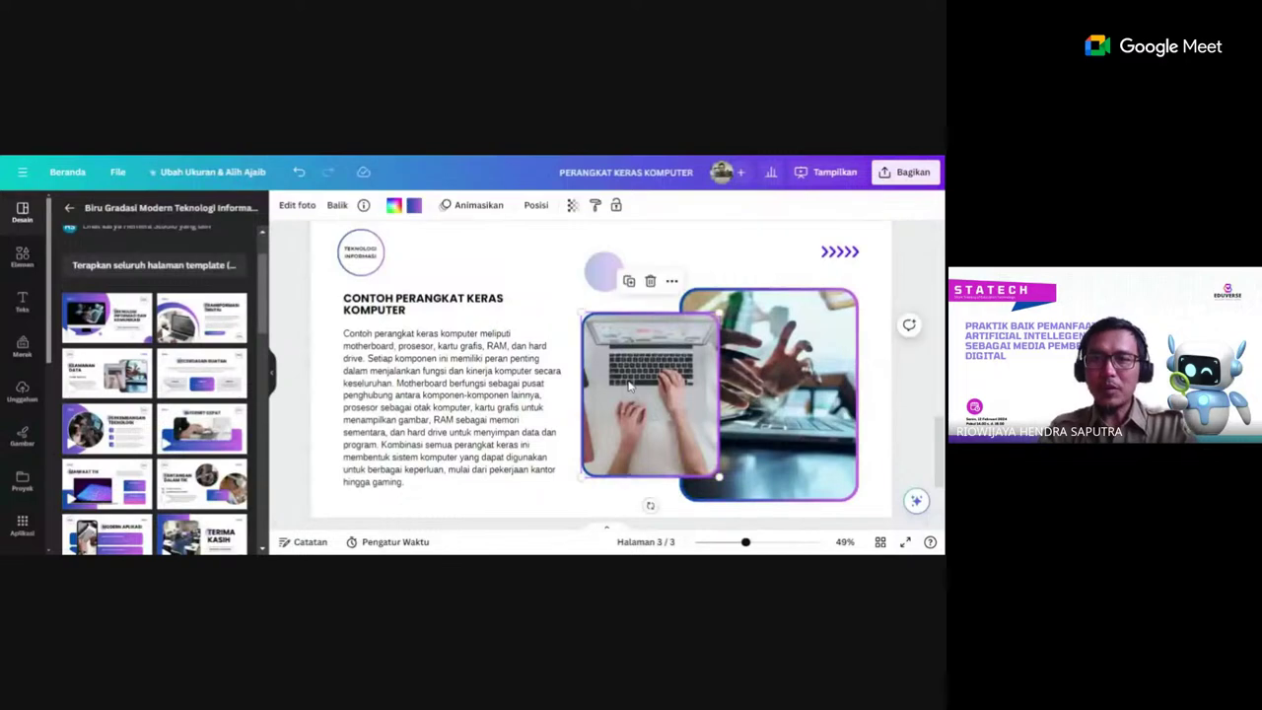
pyautogui.click(272, 373)
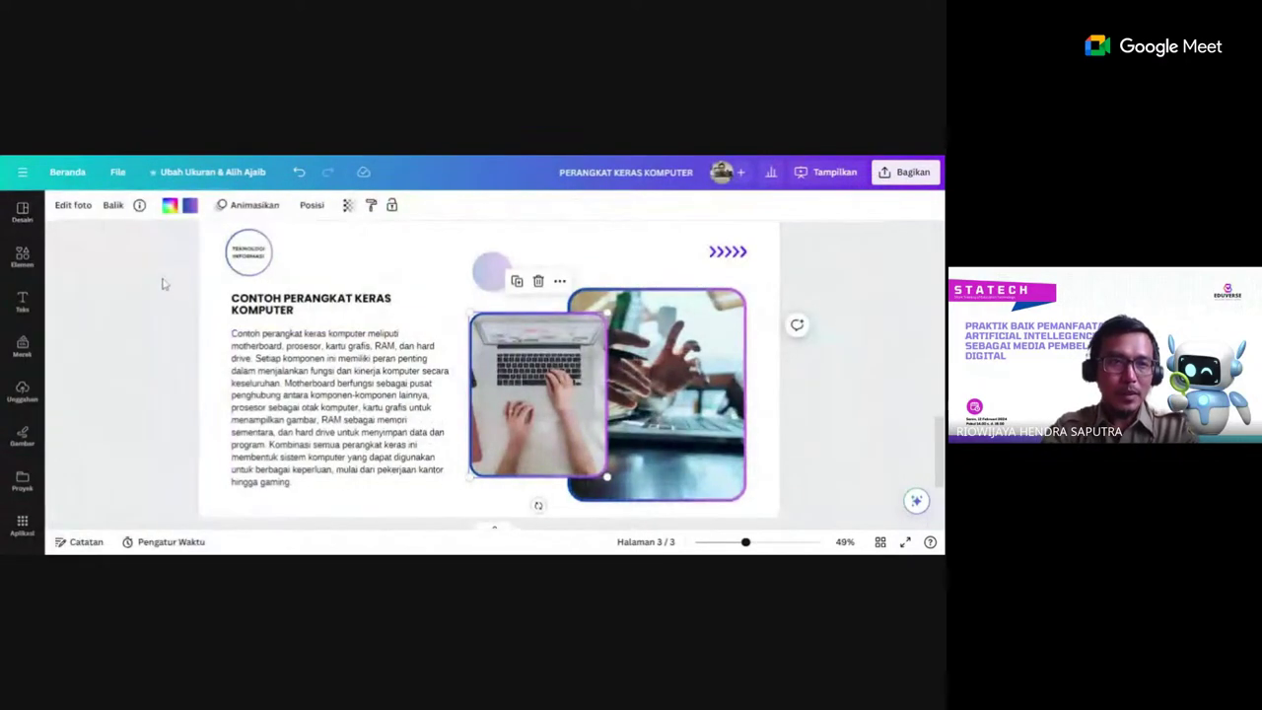
pyautogui.click(24, 255)
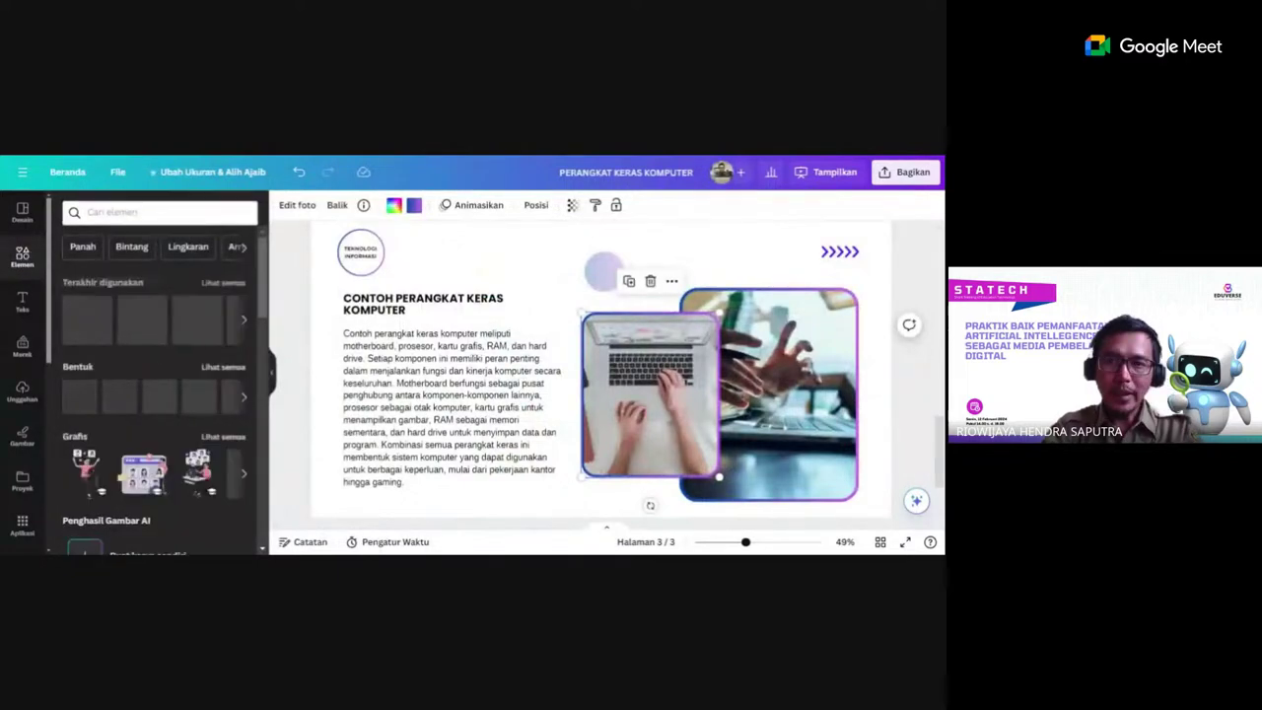
pyautogui.click(148, 212)
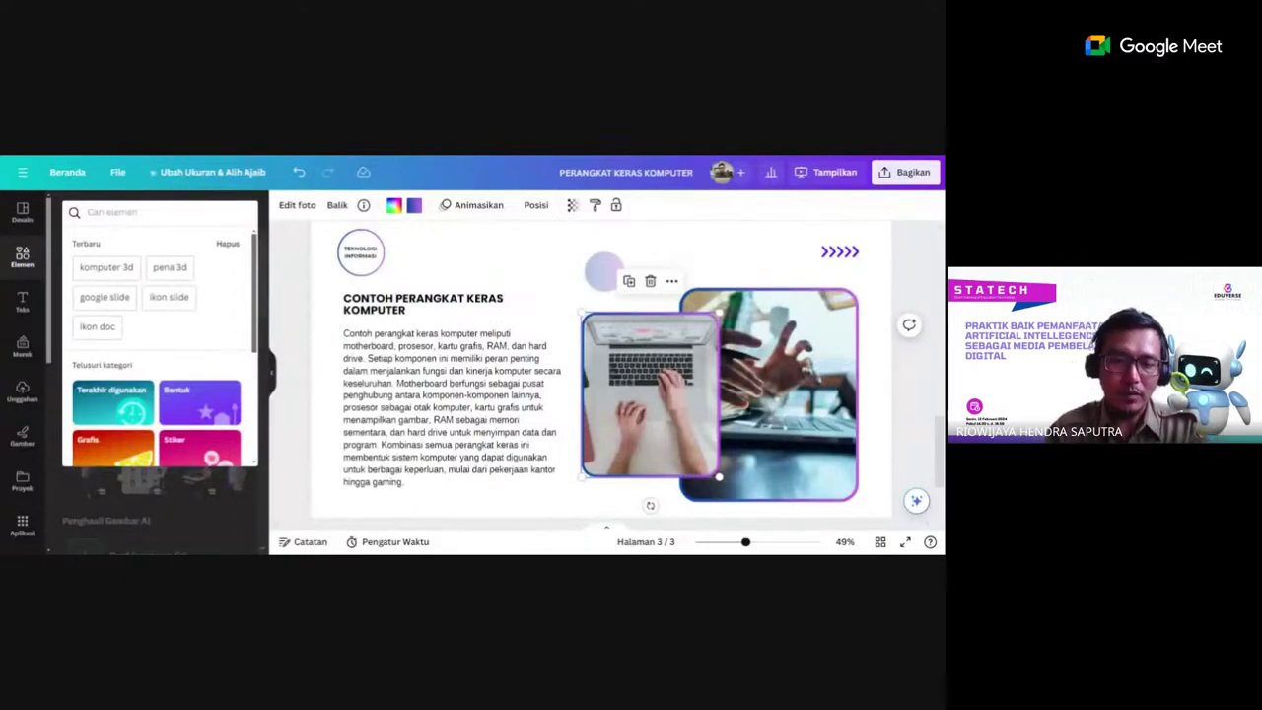
pyautogui.write('prosesor')
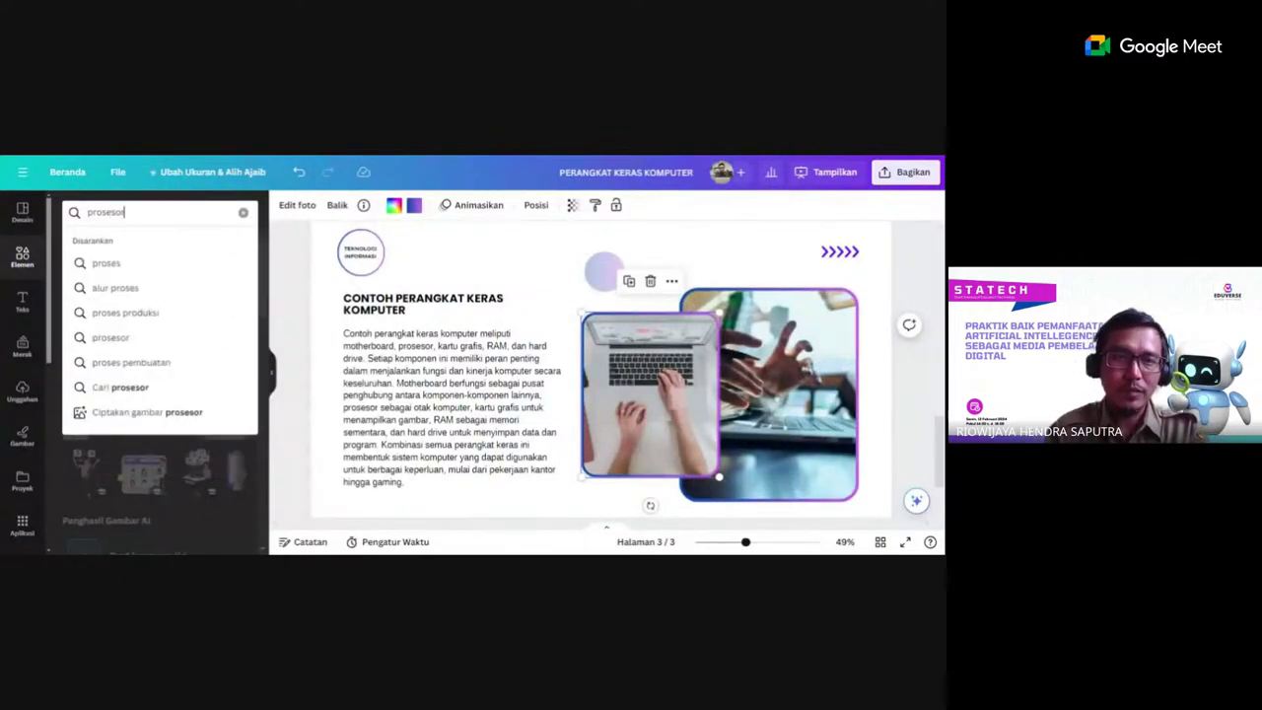
pyautogui.click(120, 265)
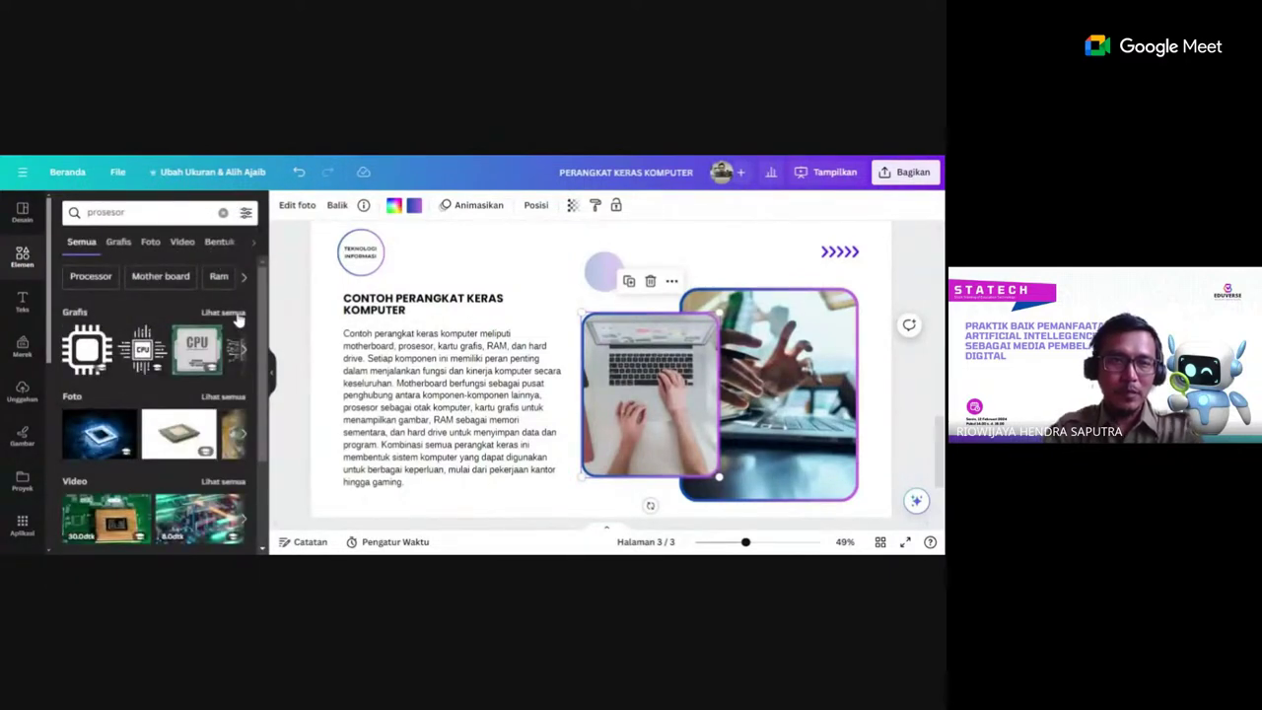
pyautogui.click(234, 314)
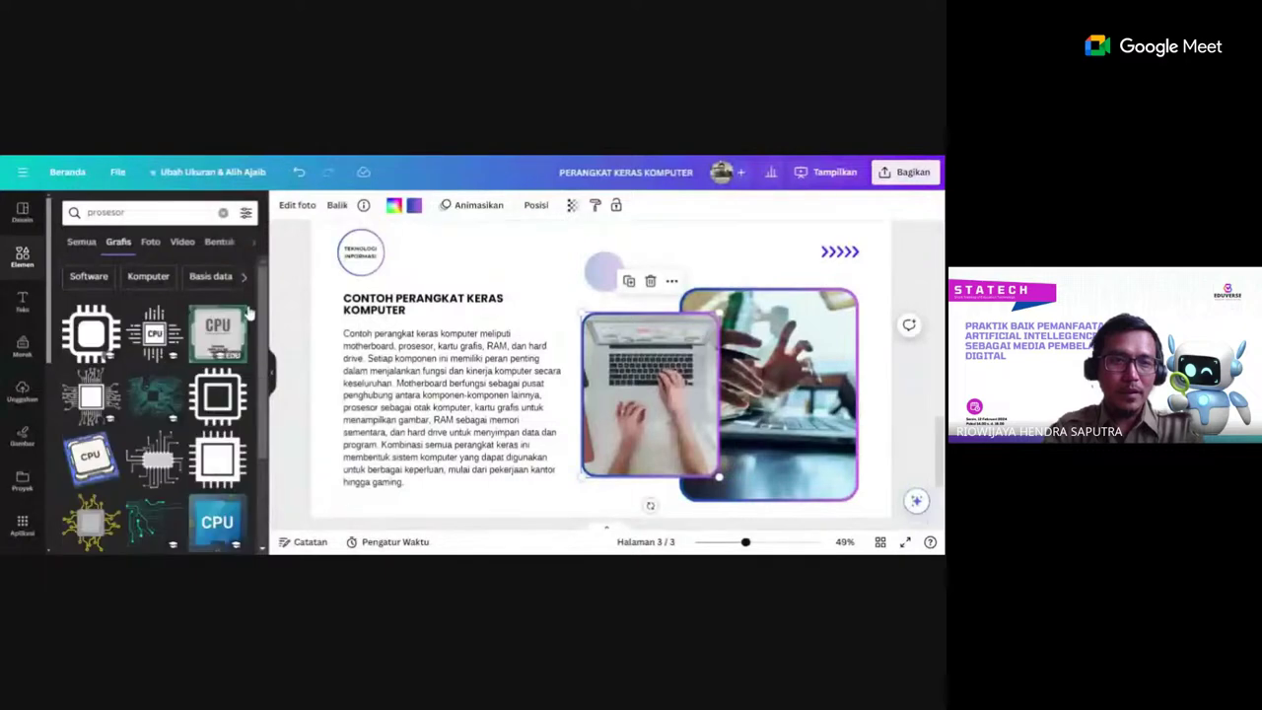
pyautogui.moveTo(266, 304); pyautogui.dragTo(278, 523)
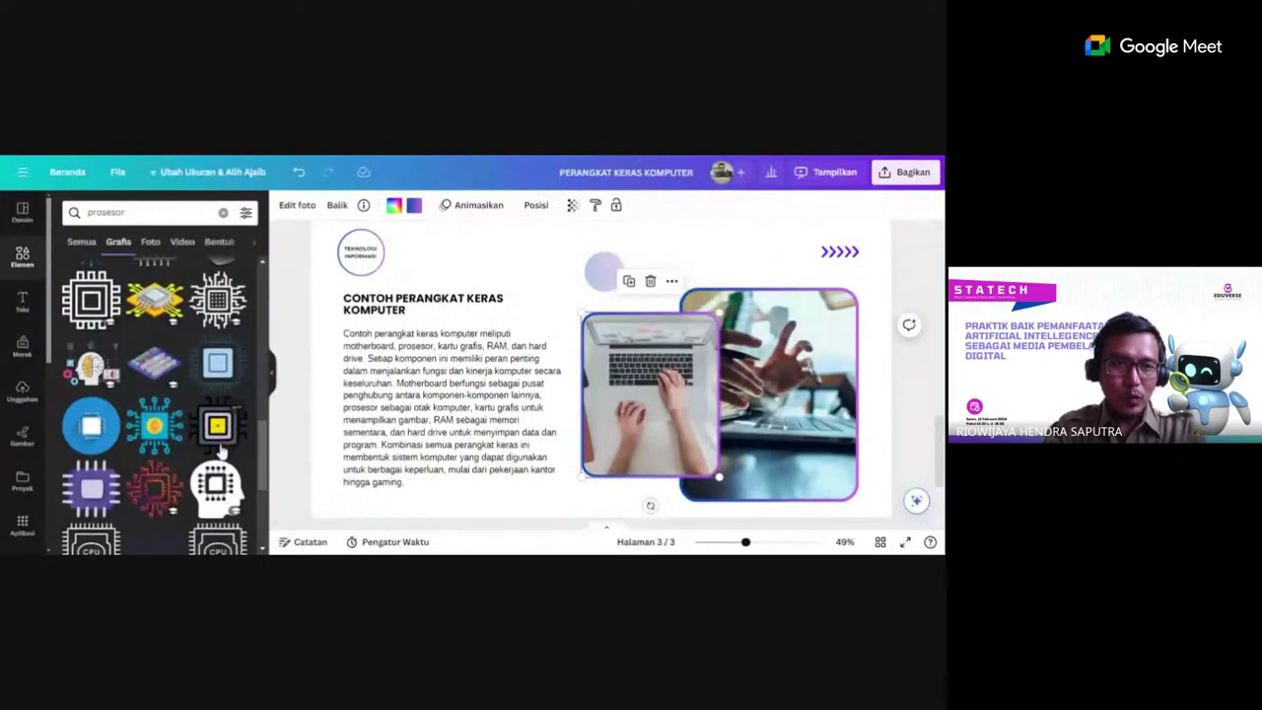
pyautogui.scroll(-5, 221, 448)
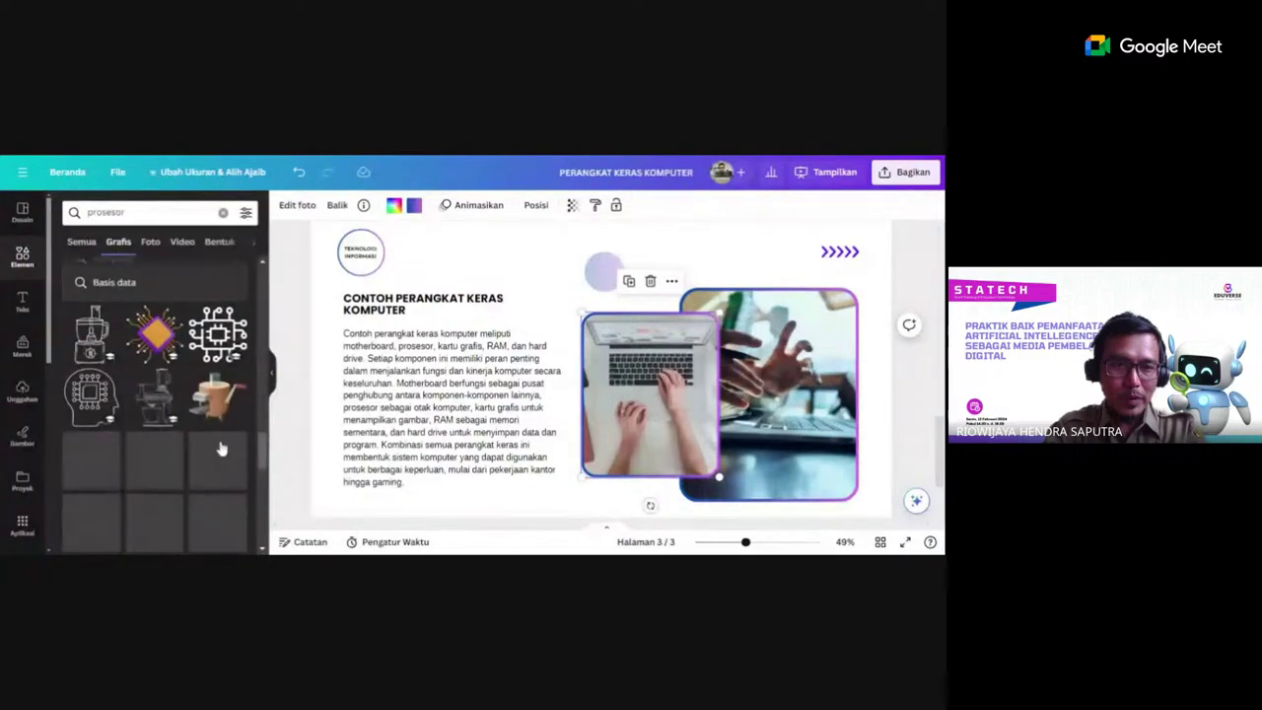
pyautogui.scroll(3, 221, 448)
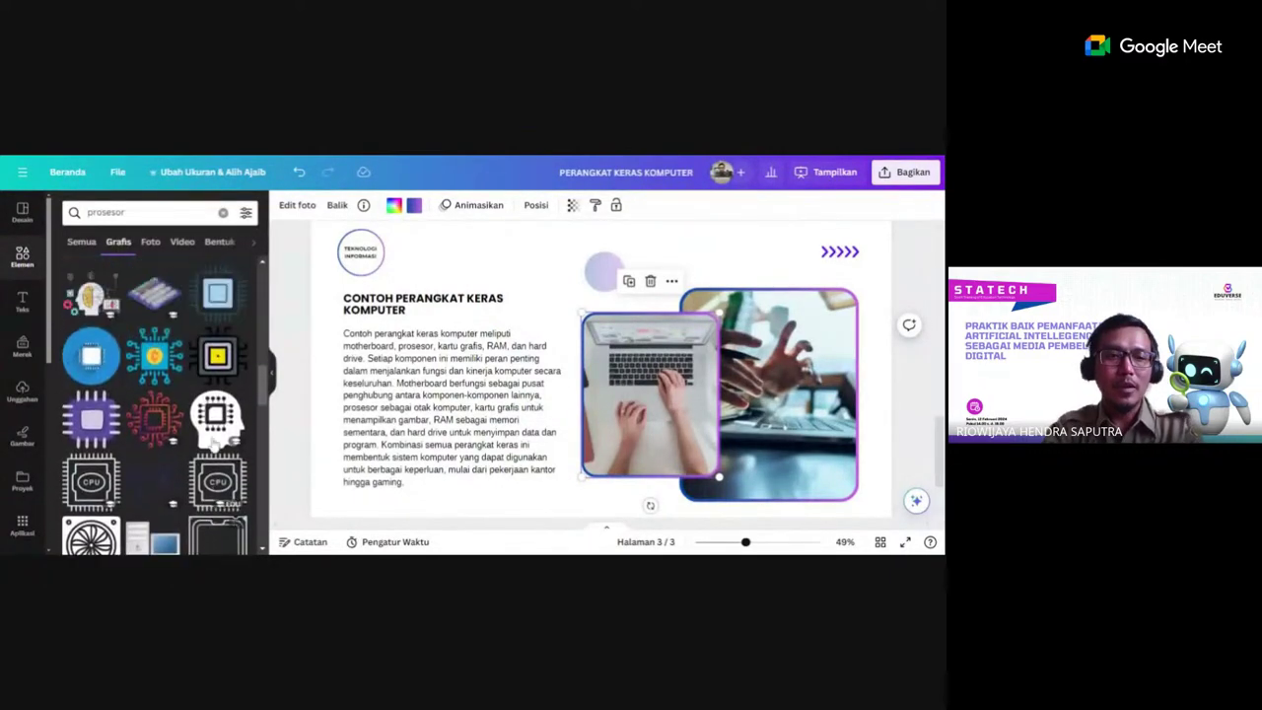
pyautogui.scroll(3, 213, 444)
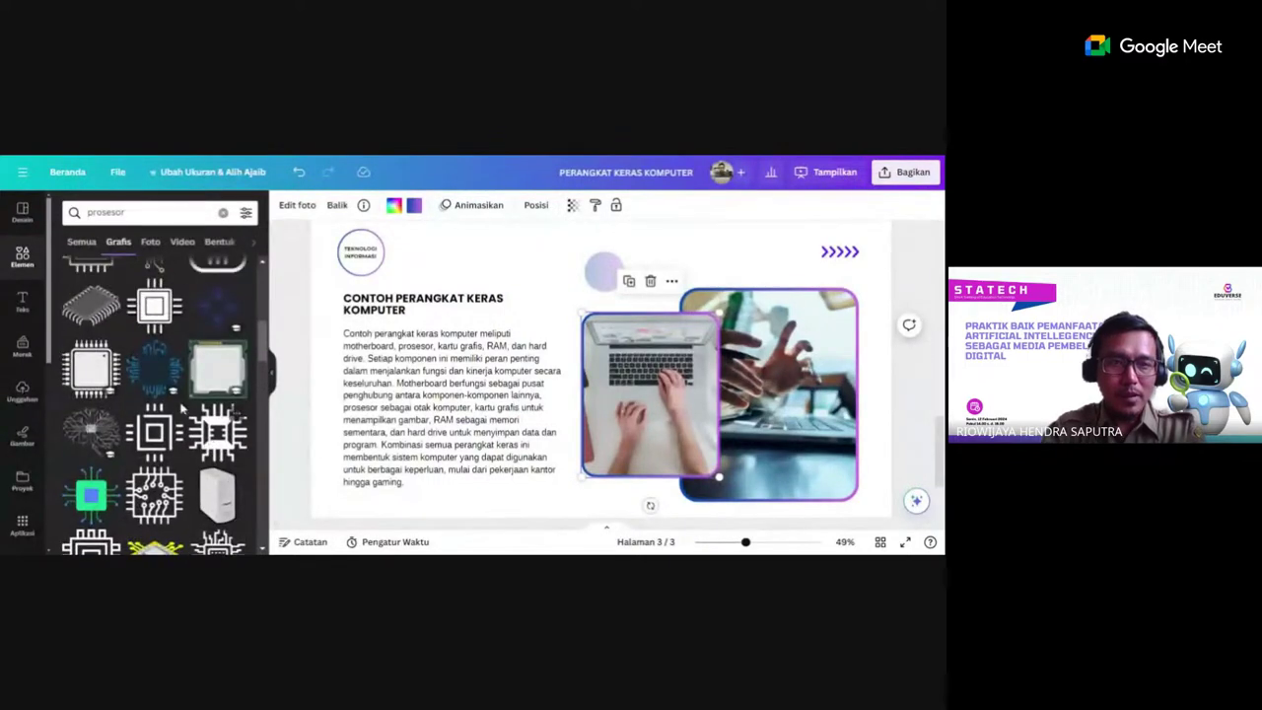
pyautogui.scroll(5, 202, 370)
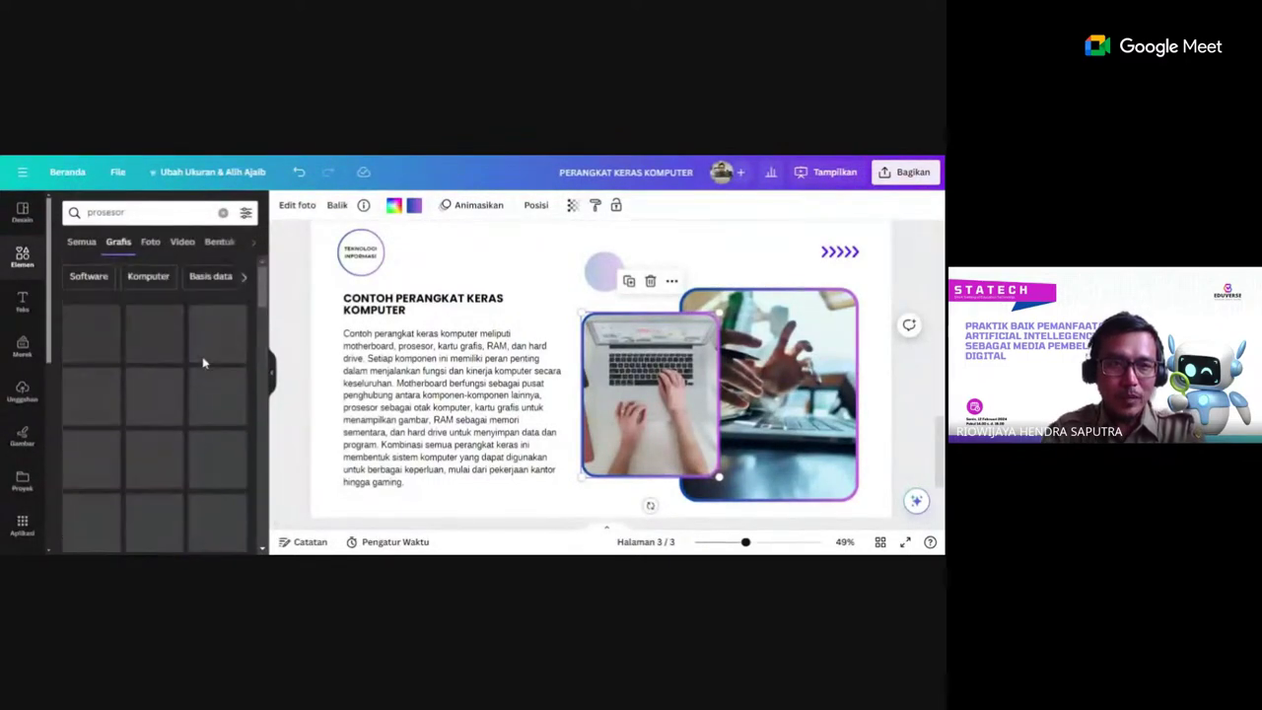
# Fill the front laptop-photo frame on page 3 with the silver processor photo on a blue background and shift the frame slightly left.
pyautogui.click(149, 242)
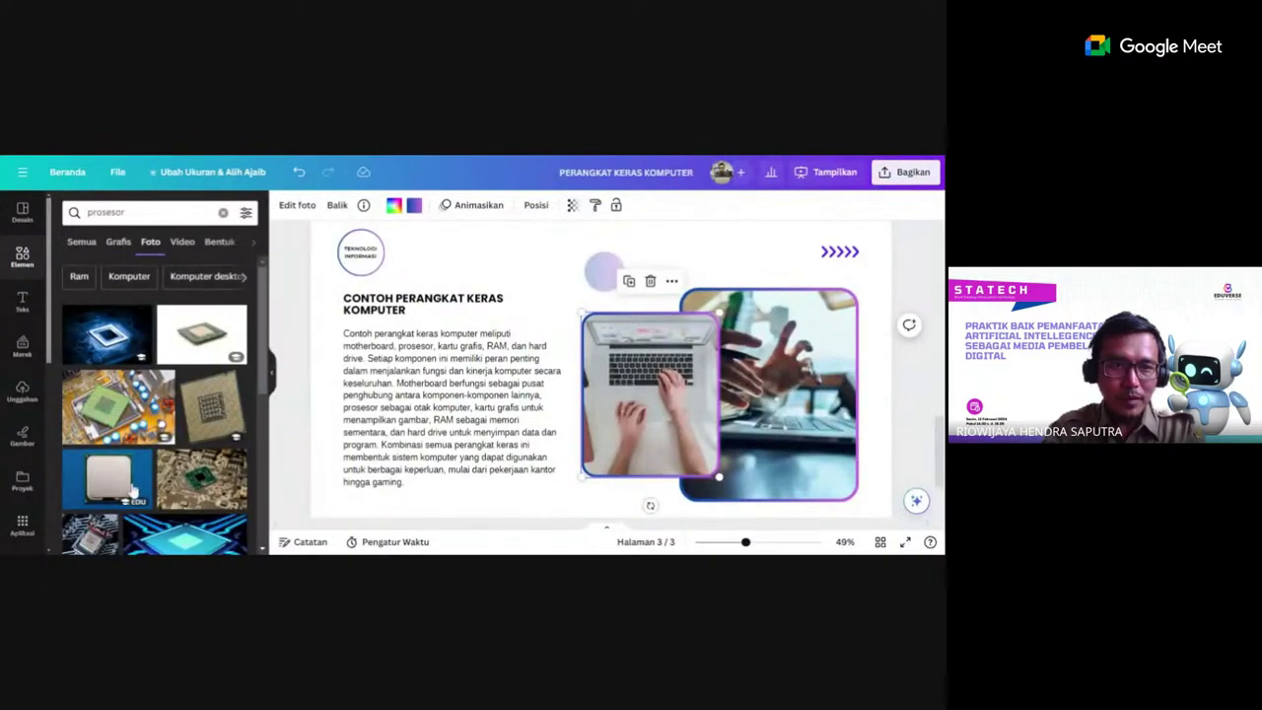
pyautogui.scroll(-1, 138, 483)
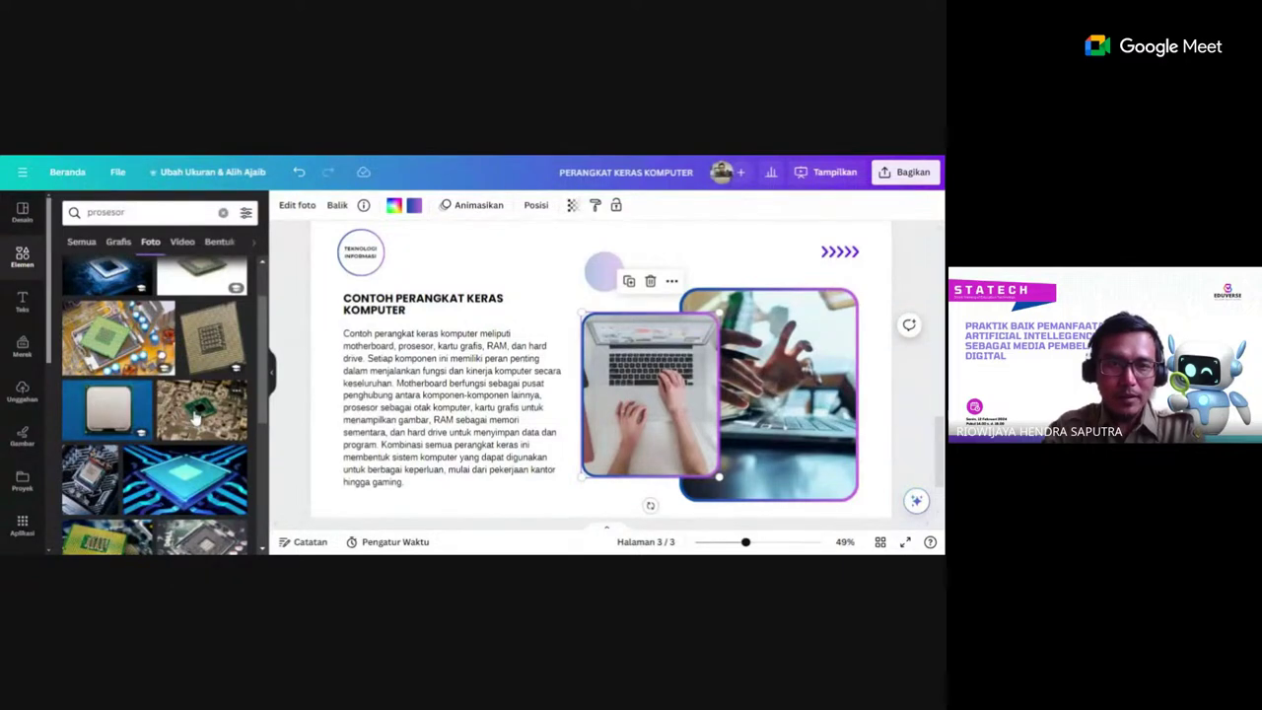
pyautogui.moveTo(109, 414); pyautogui.dragTo(647, 349)
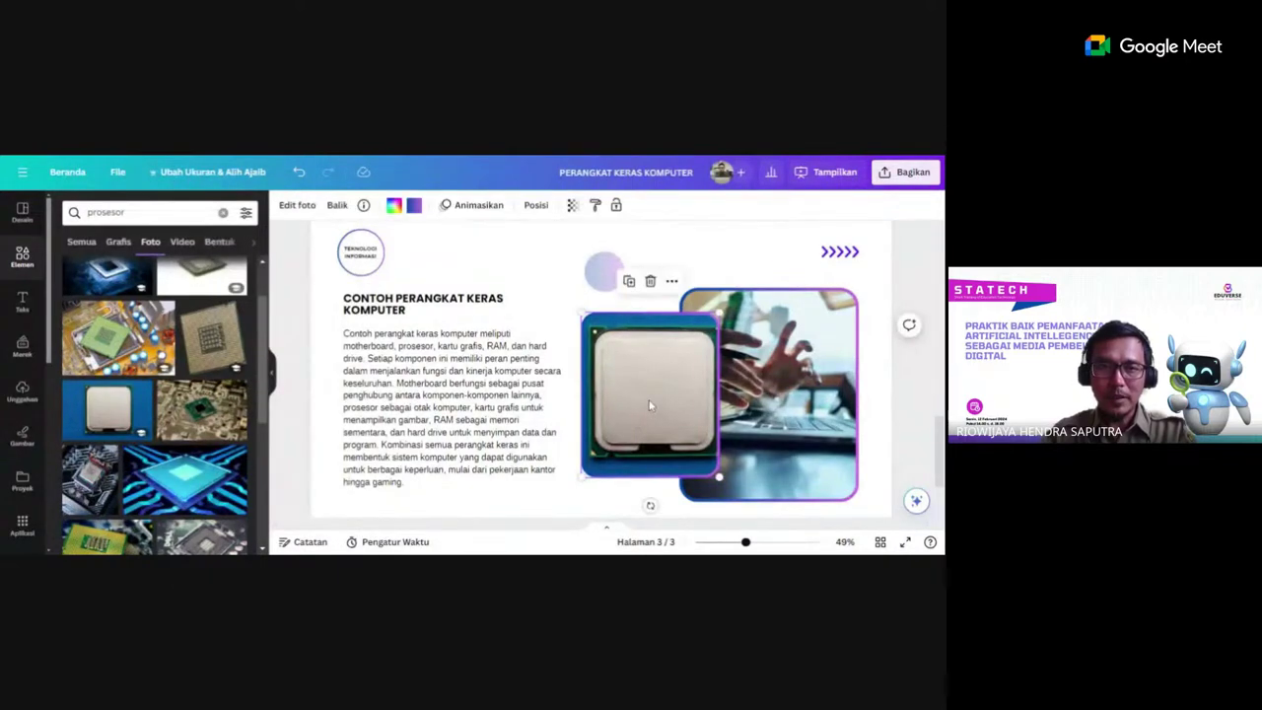
pyautogui.moveTo(650, 406); pyautogui.dragTo(642, 386)
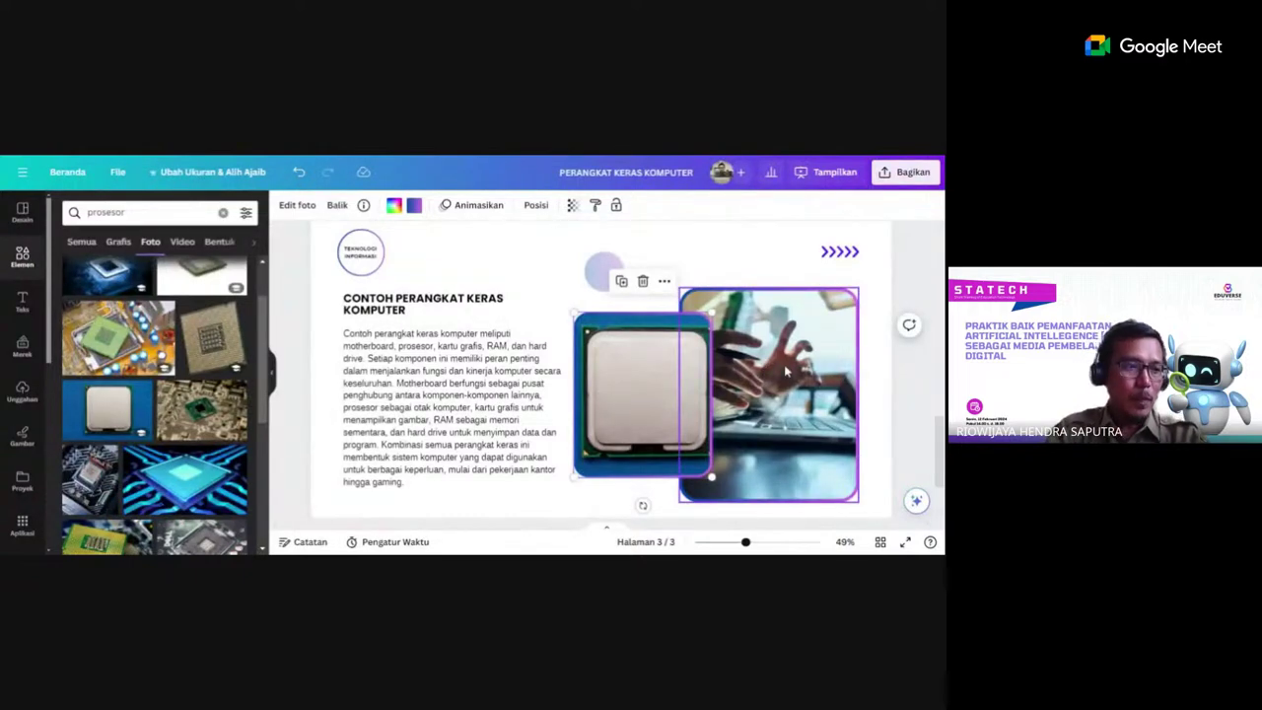
pyautogui.click(915, 357)
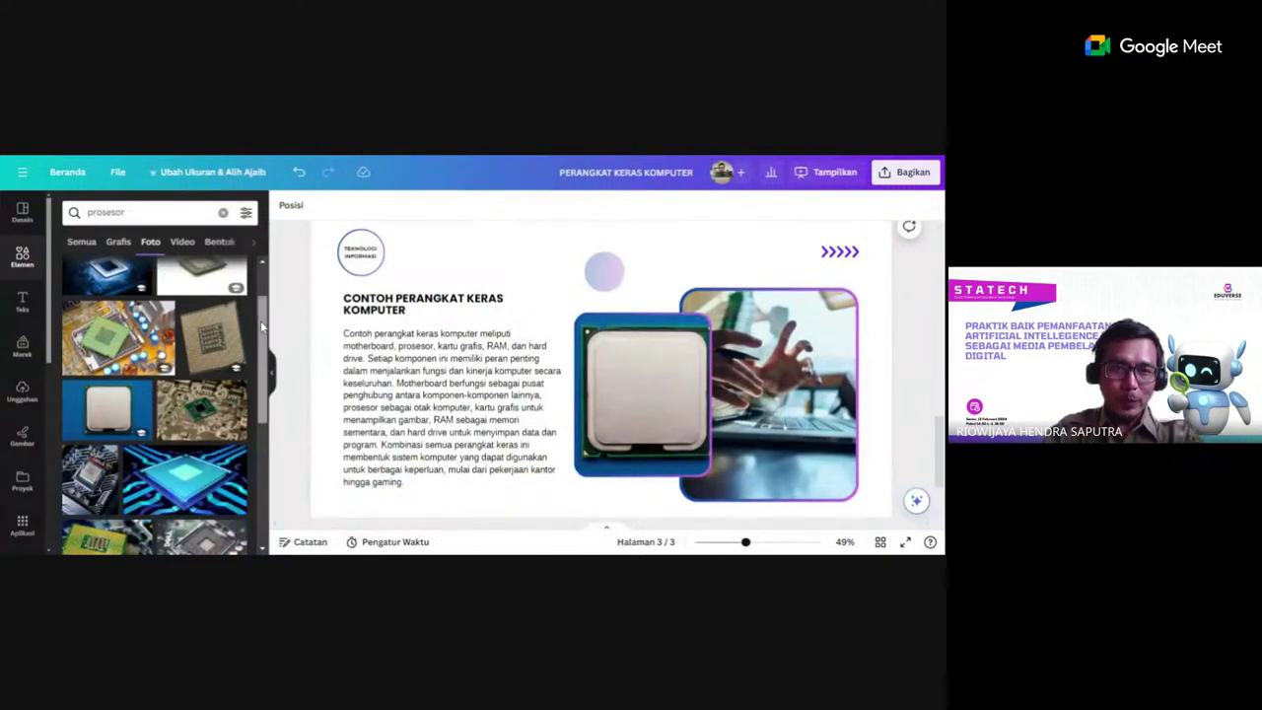
# Open the AI image generator from the elements library to create a custom image from a text description.
pyautogui.moveTo(267, 309); pyautogui.dragTo(272, 392)
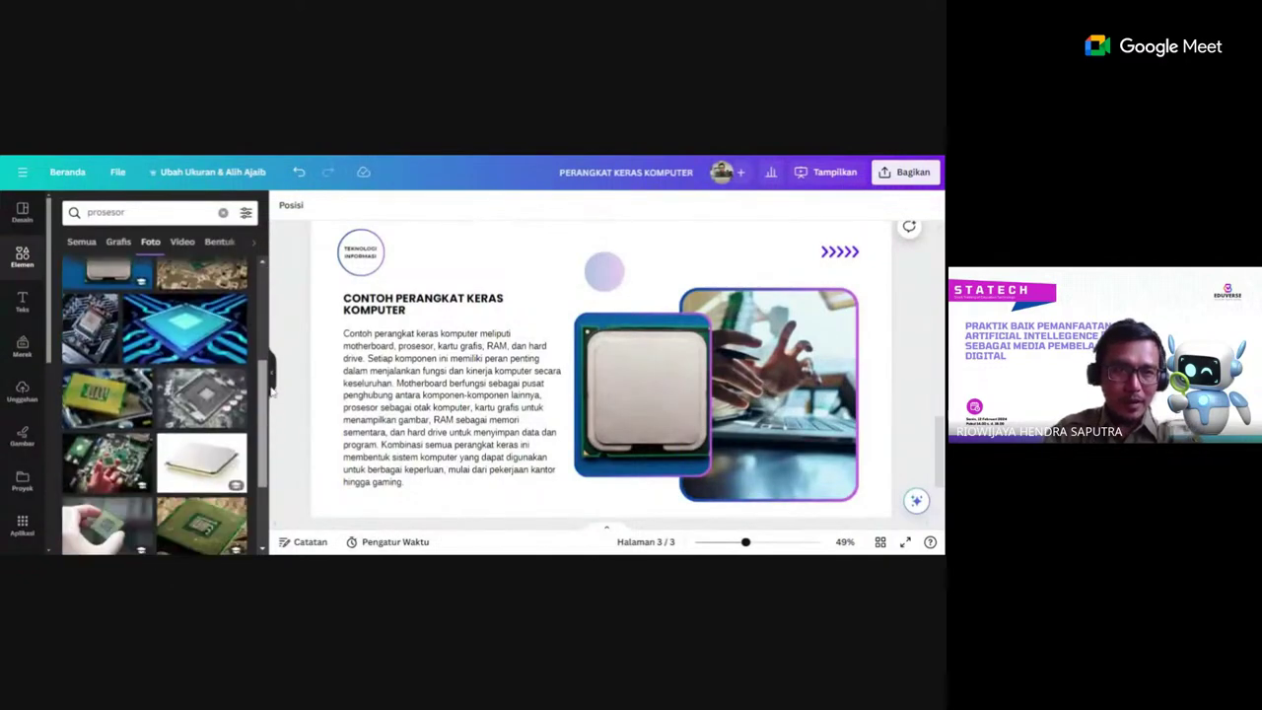
pyautogui.click(21, 256)
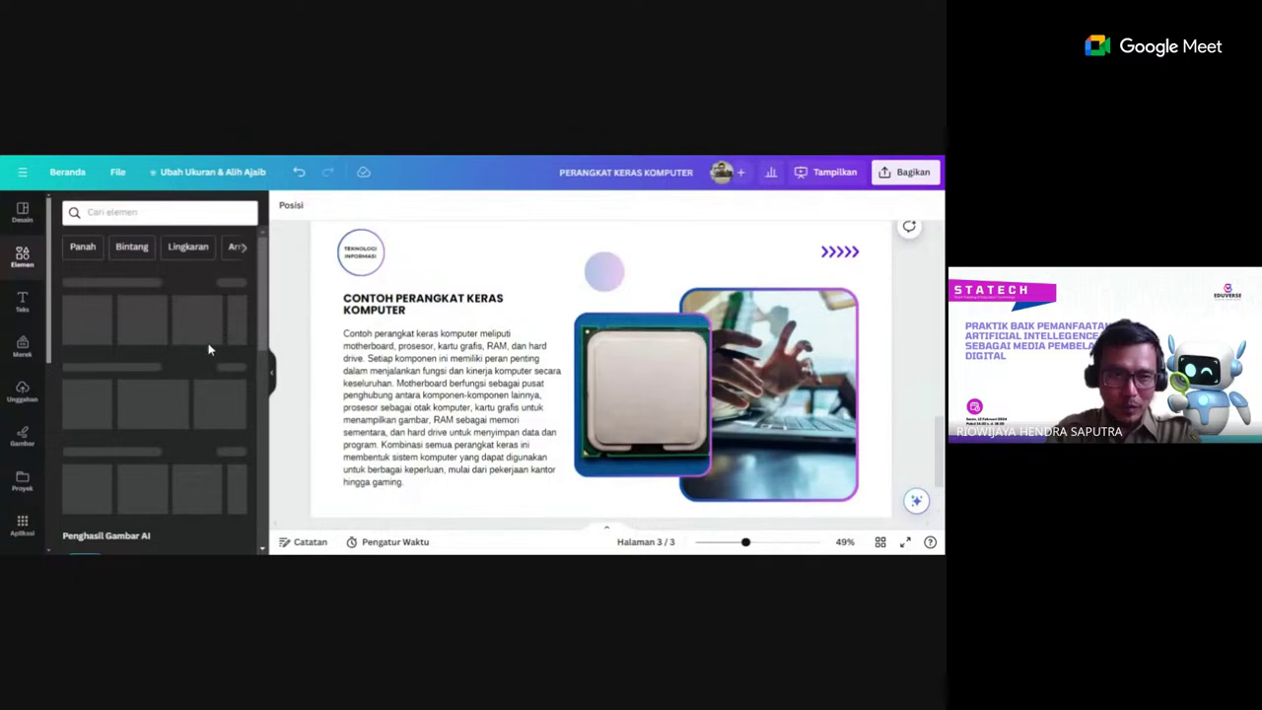
pyautogui.scroll(-3, 208, 348)
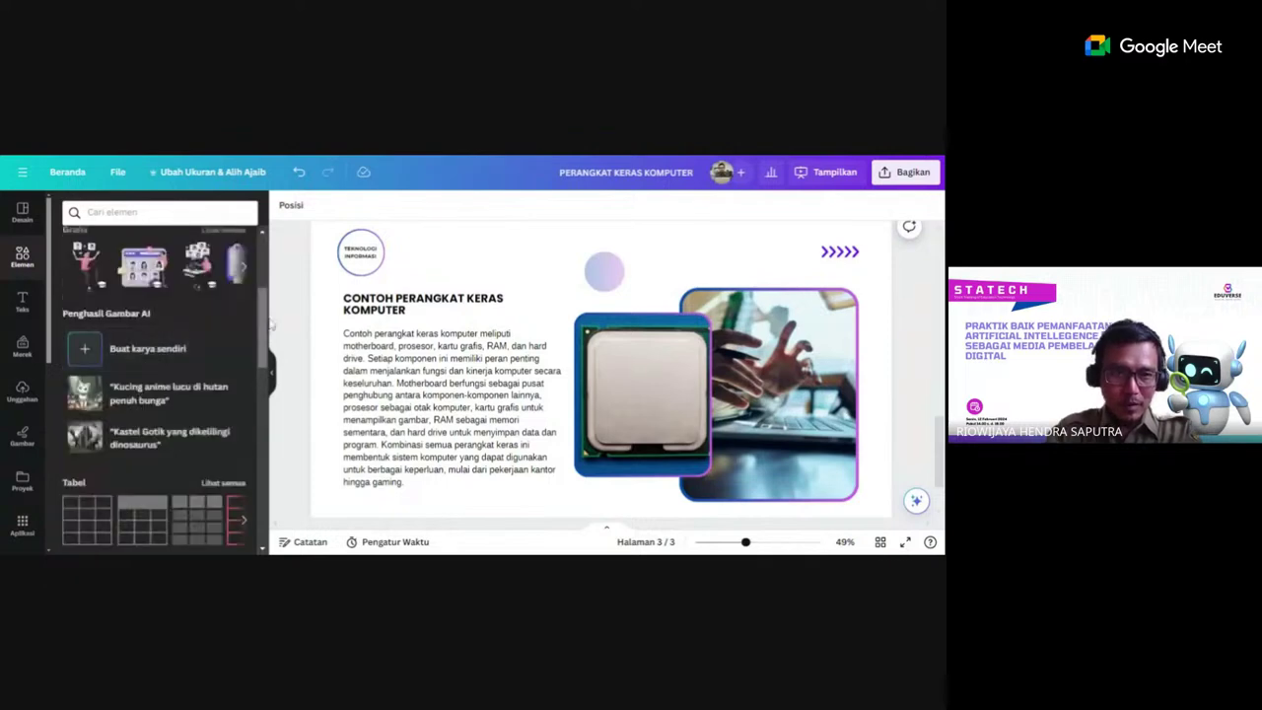
pyautogui.scroll(1, 264, 323)
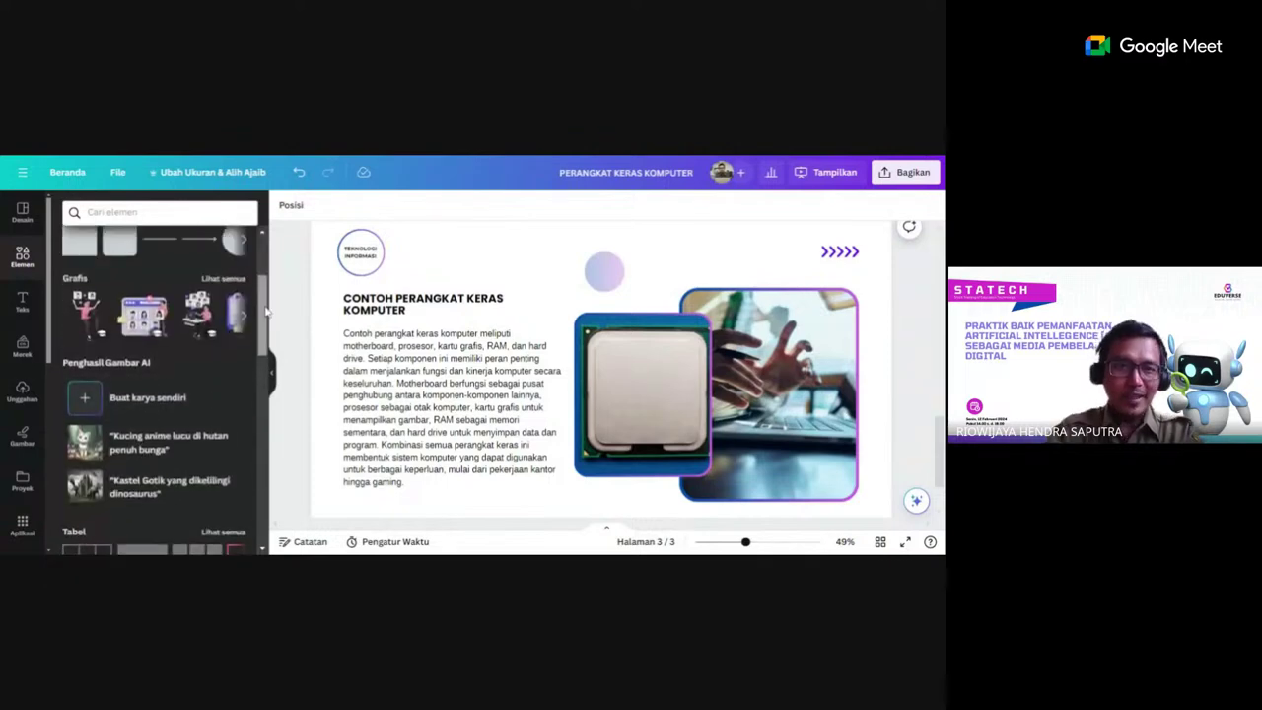
pyautogui.click(148, 398)
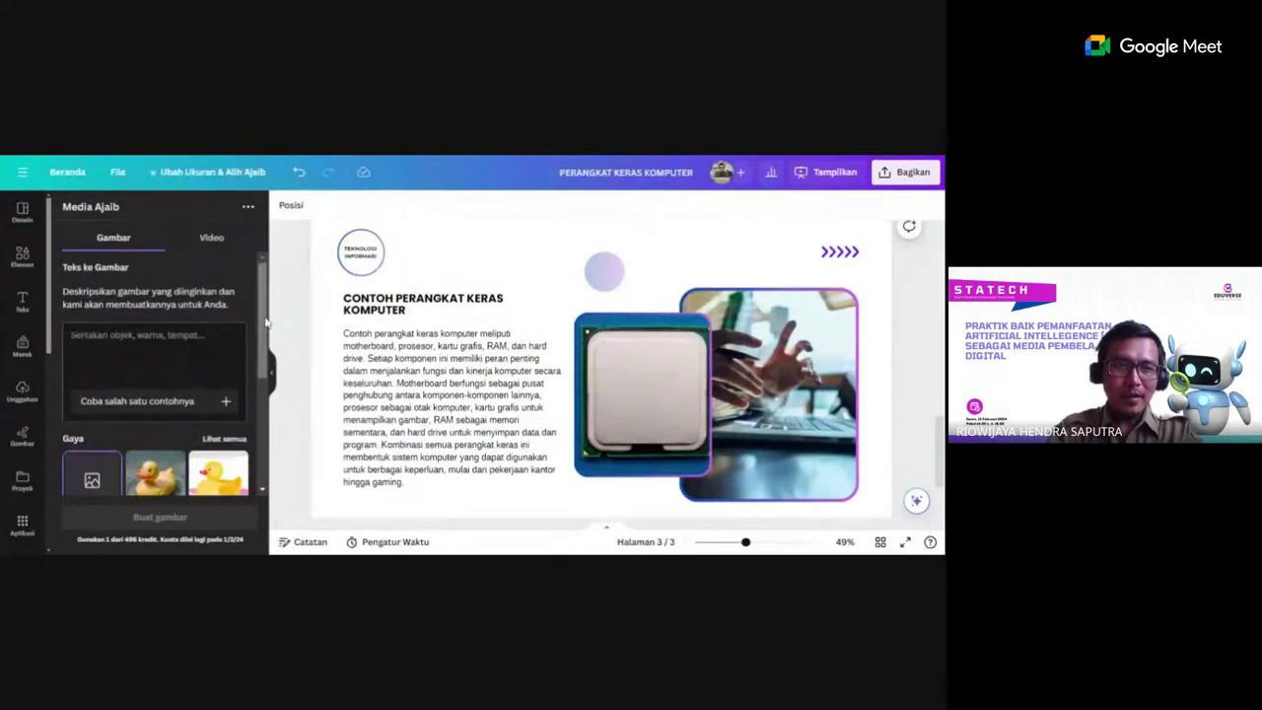
pyautogui.moveTo(264, 325)
pyautogui.mouseDown()
pyautogui.moveTo(266, 349)
pyautogui.moveTo(264, 320)
pyautogui.mouseUp()
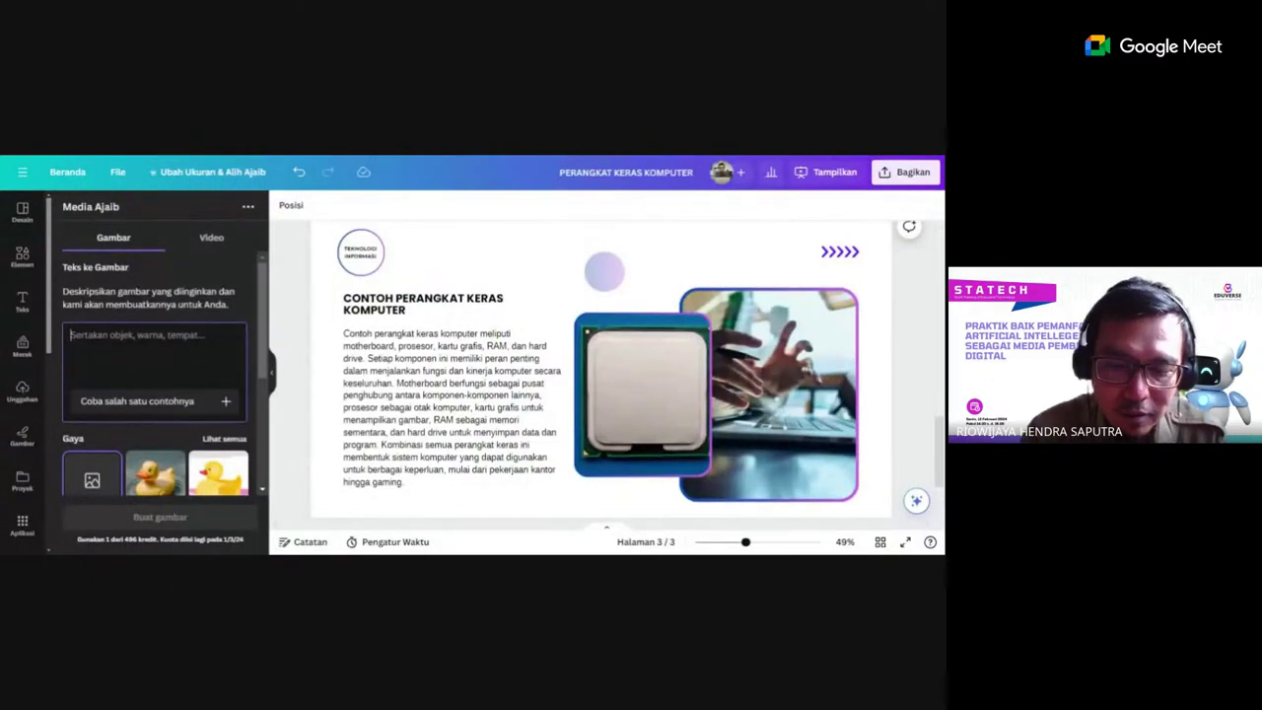
# Generate AI images from the prompt "Seorang guru laki-laki sedang mengajar di laboratorium komputer".
pyautogui.write('Seo')
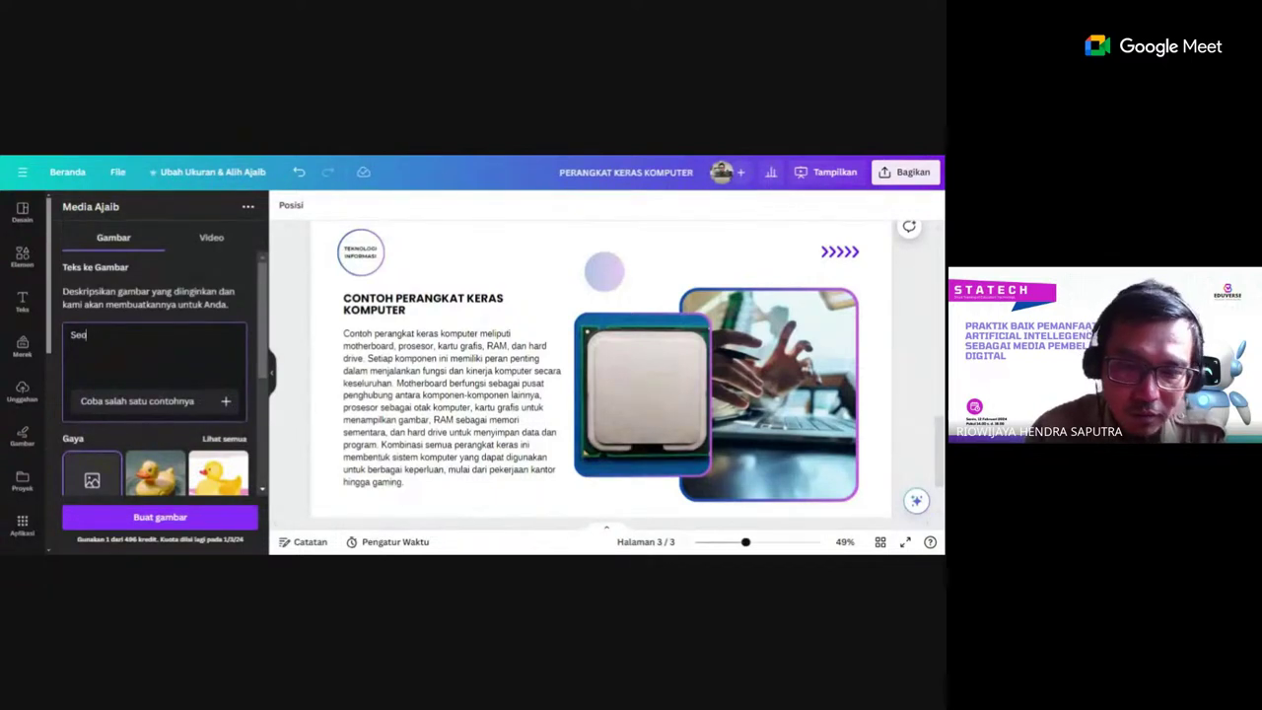
pyautogui.write('rang guru laki-laki se')
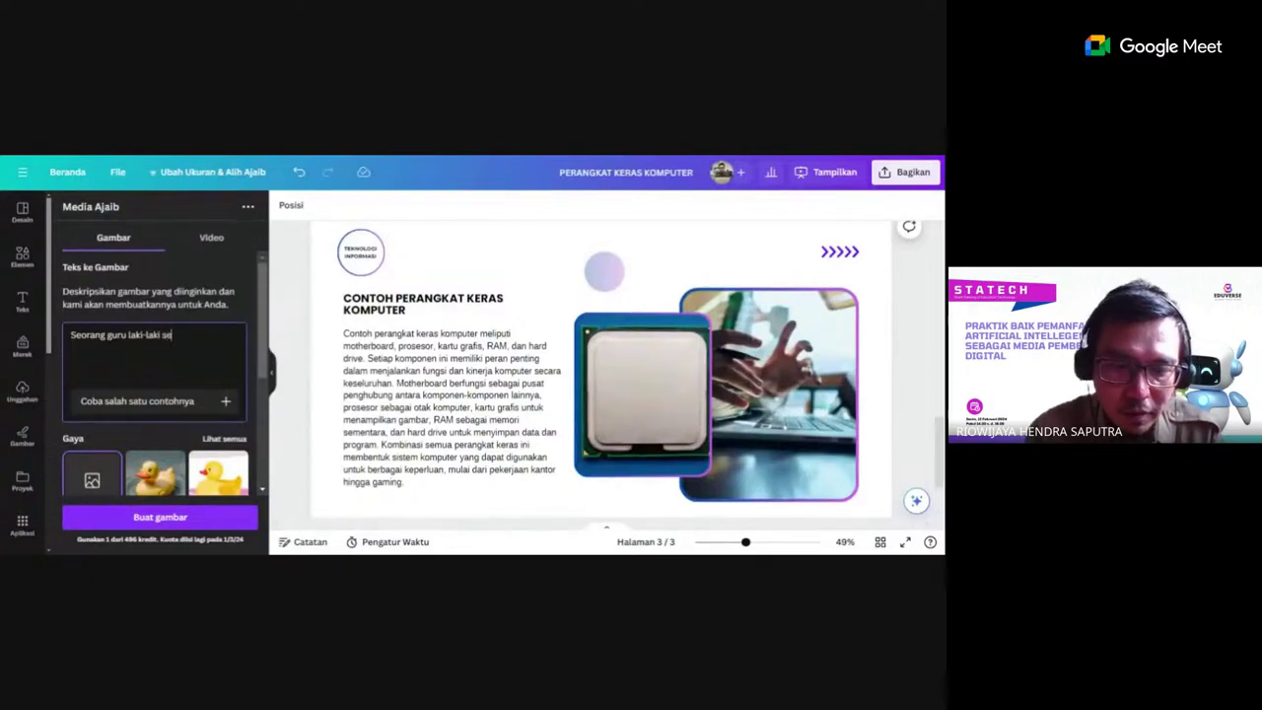
pyautogui.write('dang men')
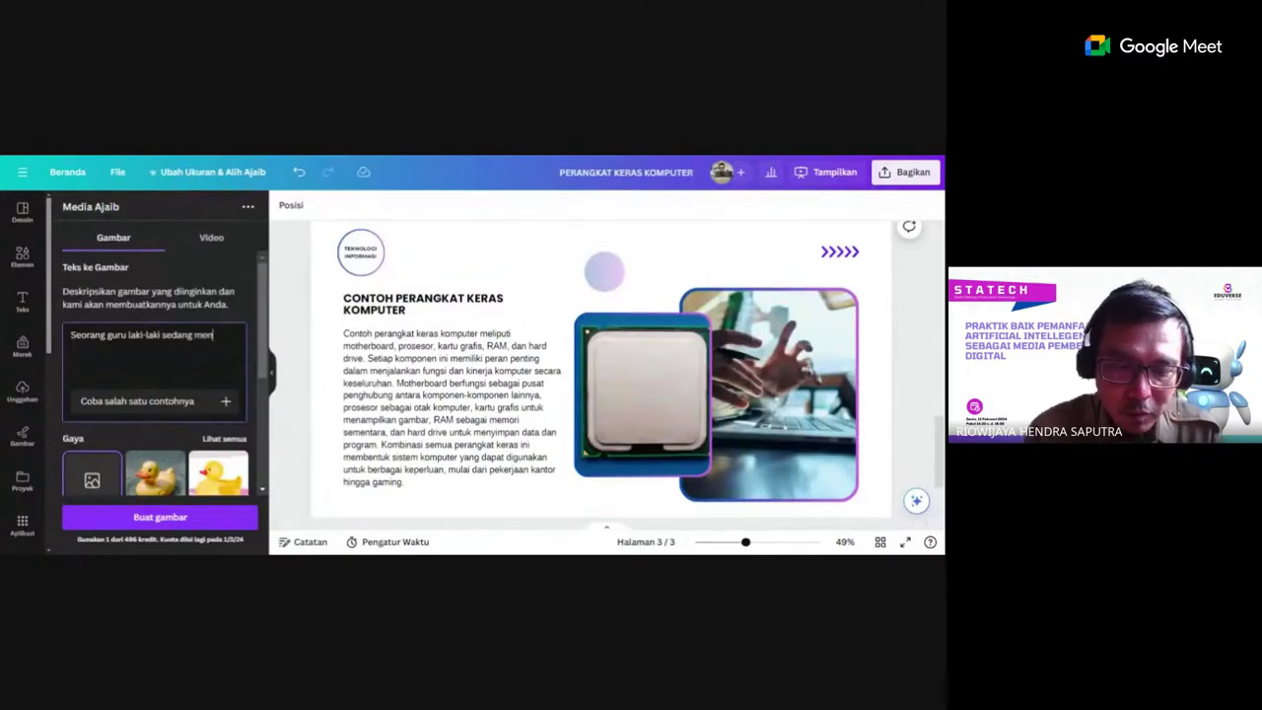
pyautogui.write('gajar di labora')
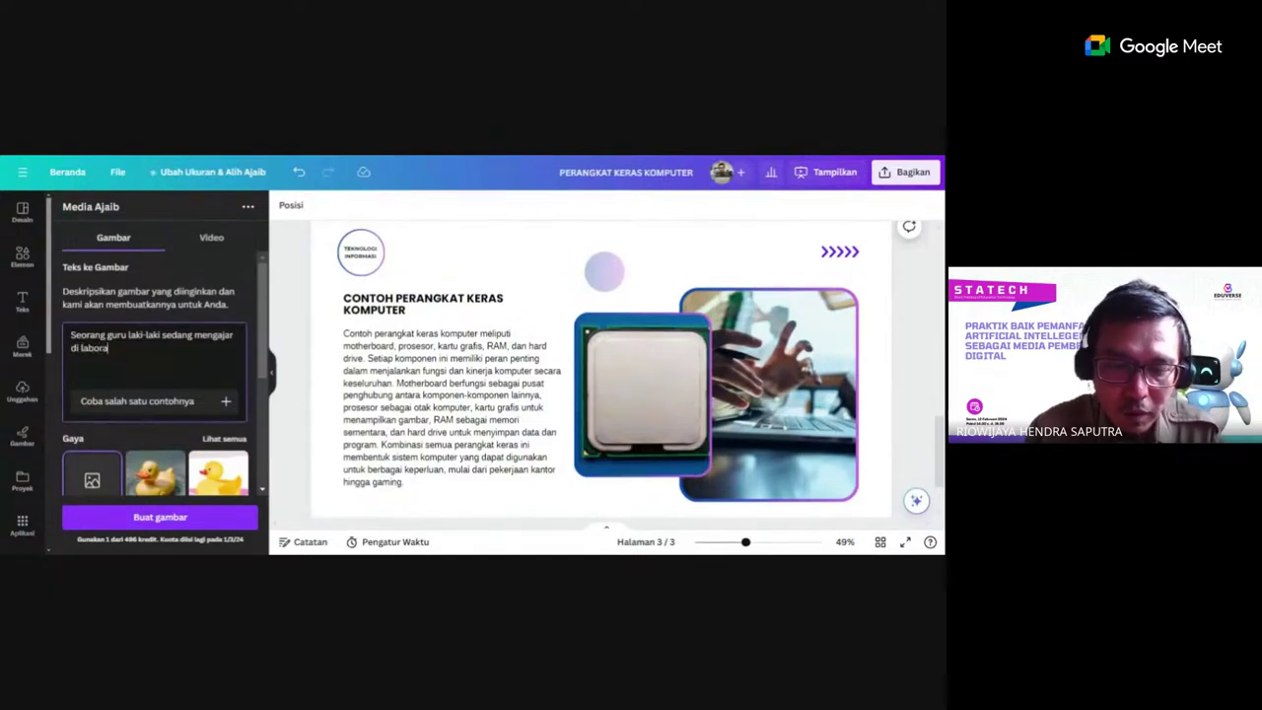
pyautogui.write('torium')
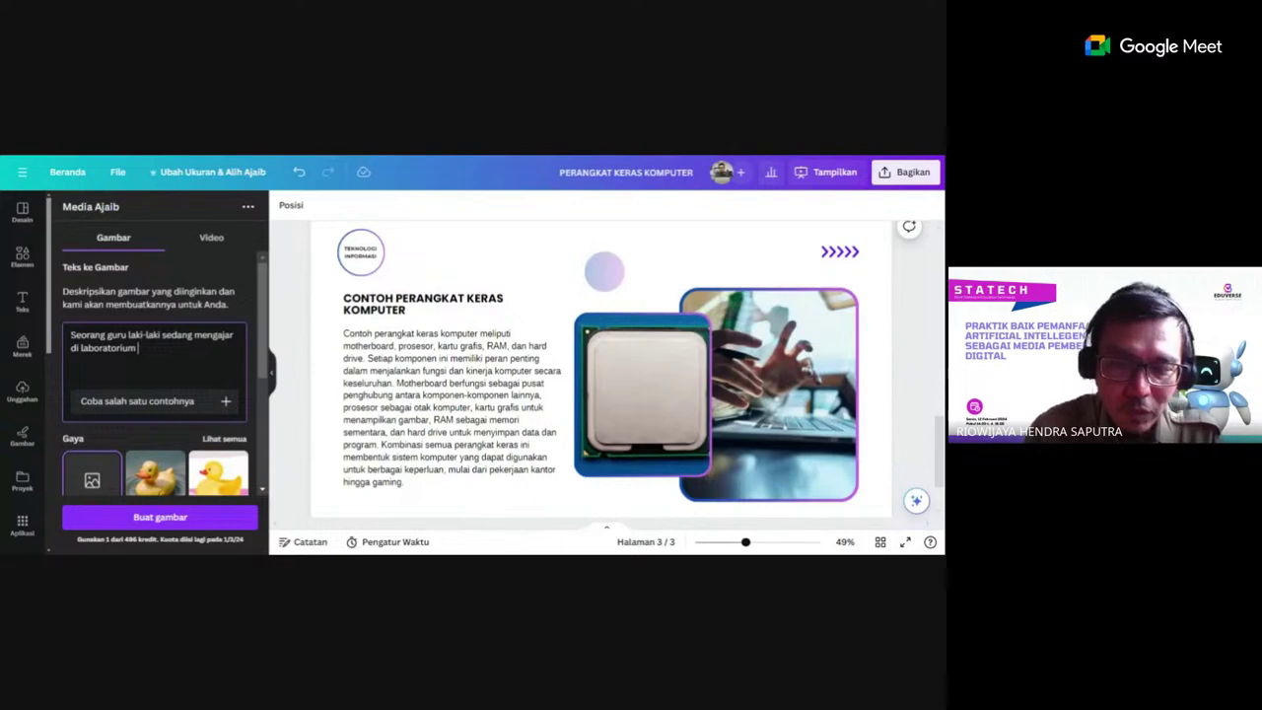
pyautogui.write(' komputer')
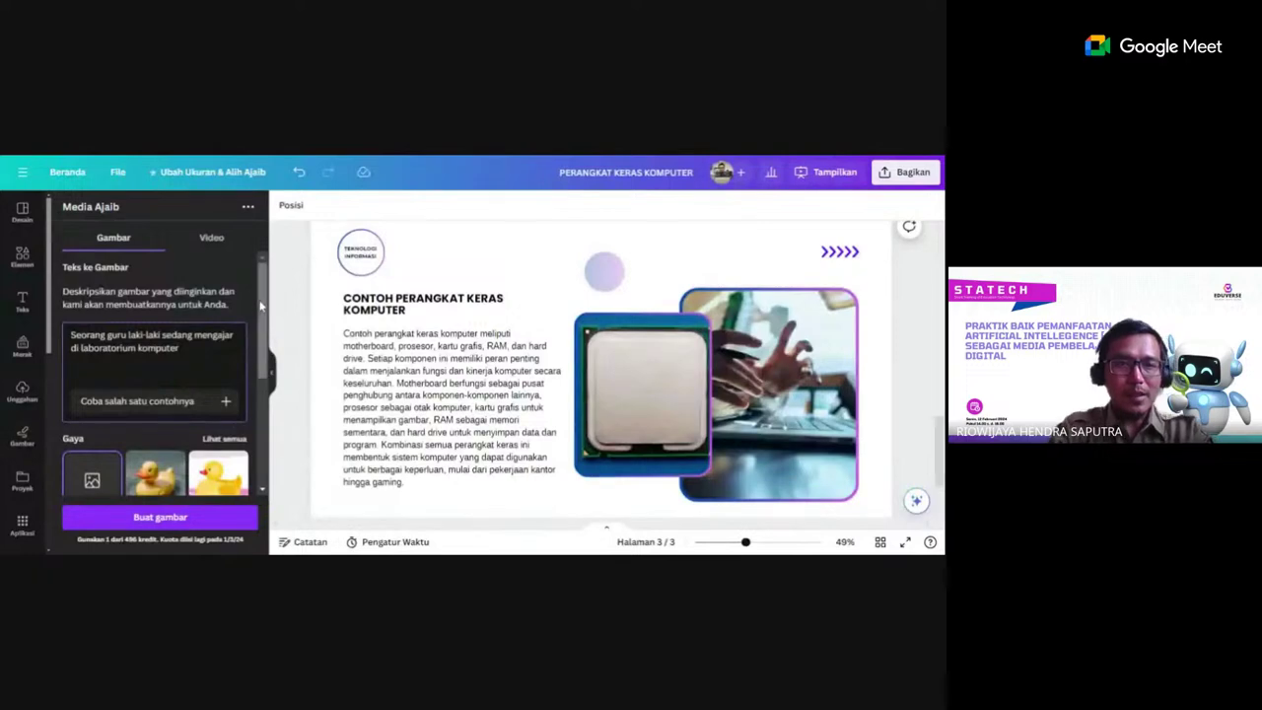
pyautogui.click(161, 518)
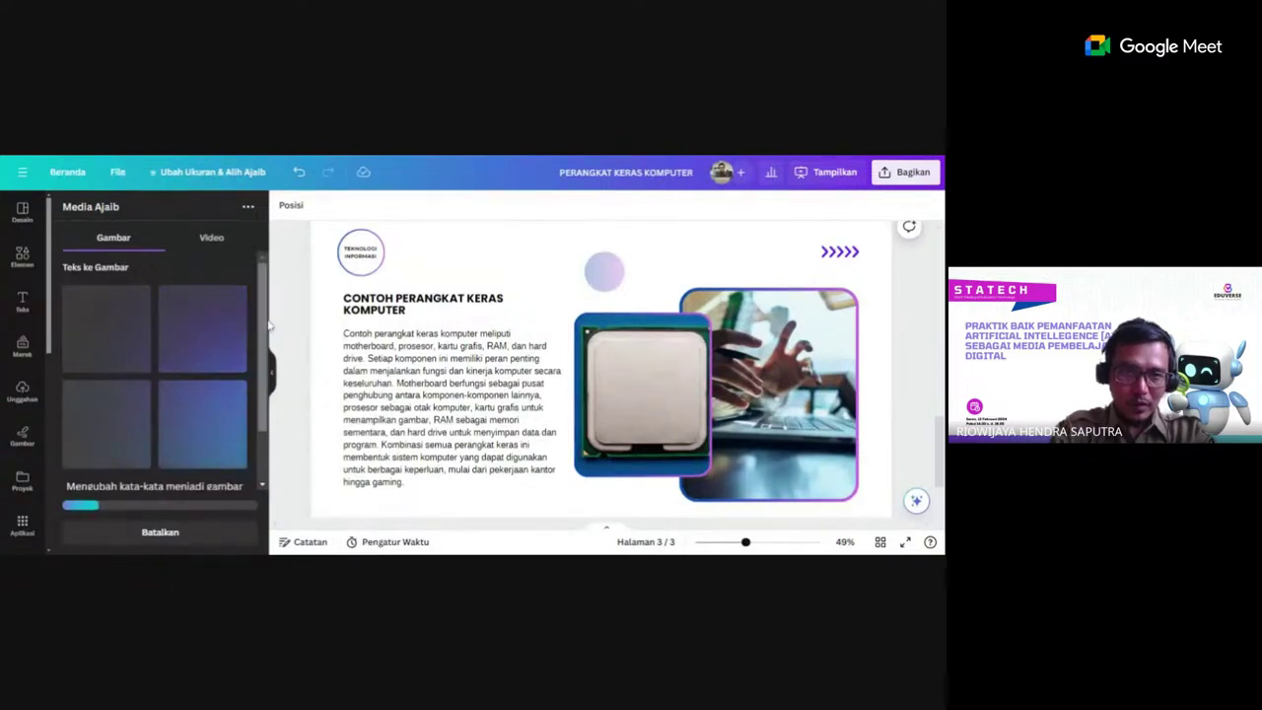
pyautogui.moveTo(264, 325)
pyautogui.mouseDown()
pyautogui.moveTo(266, 384)
pyautogui.moveTo(266, 335)
pyautogui.mouseUp()
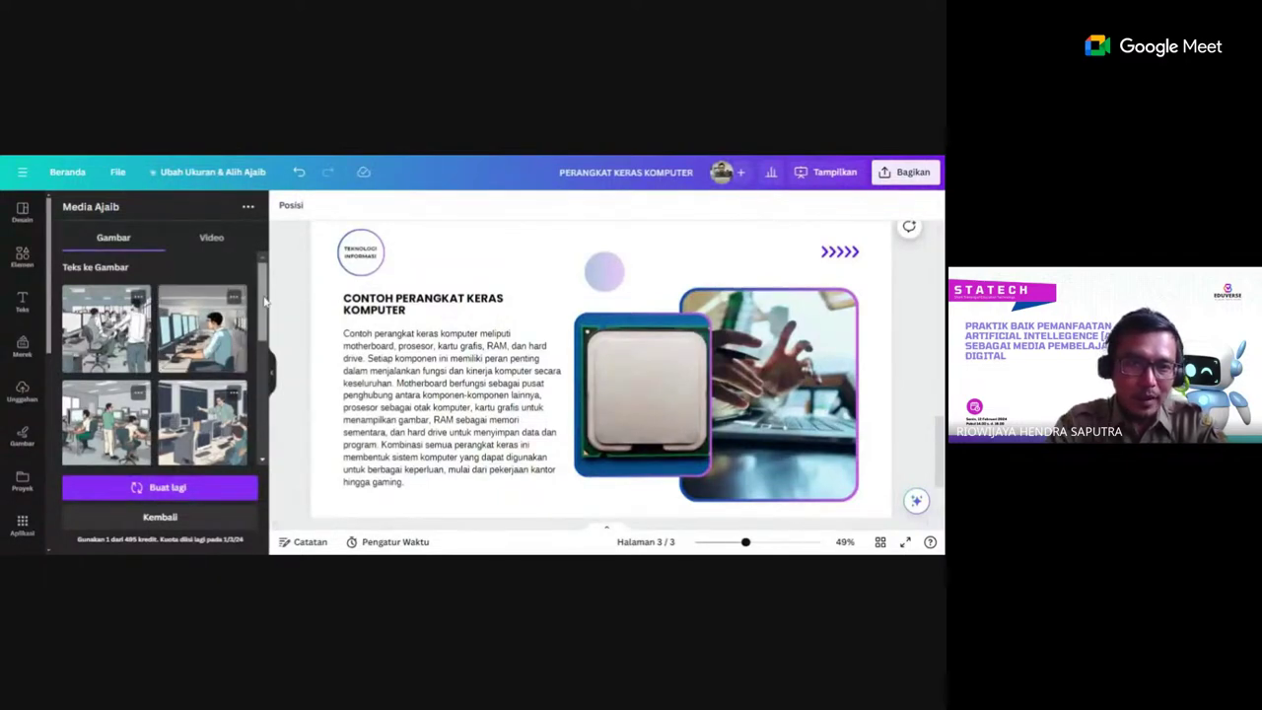
# Generate another set of images from the same prompt and place the black-and-white computer classroom image on page 3.
pyautogui.scroll(-3, 264, 301)
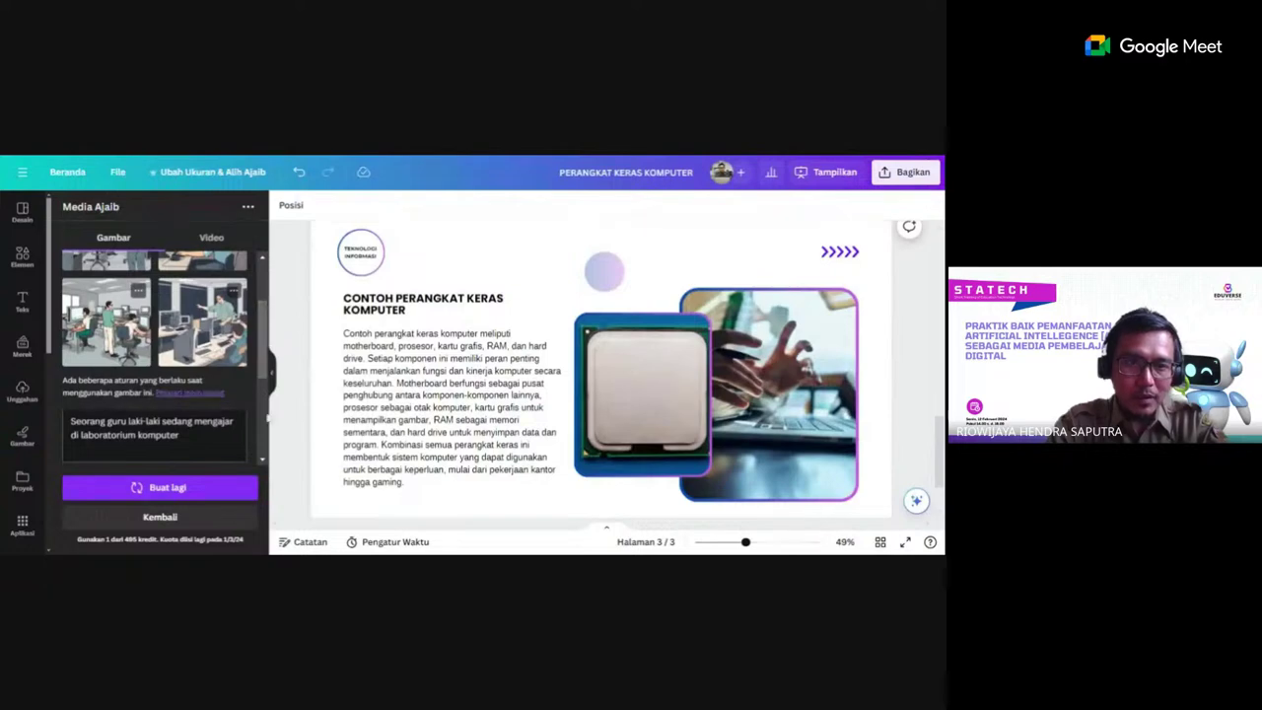
pyautogui.click(182, 493)
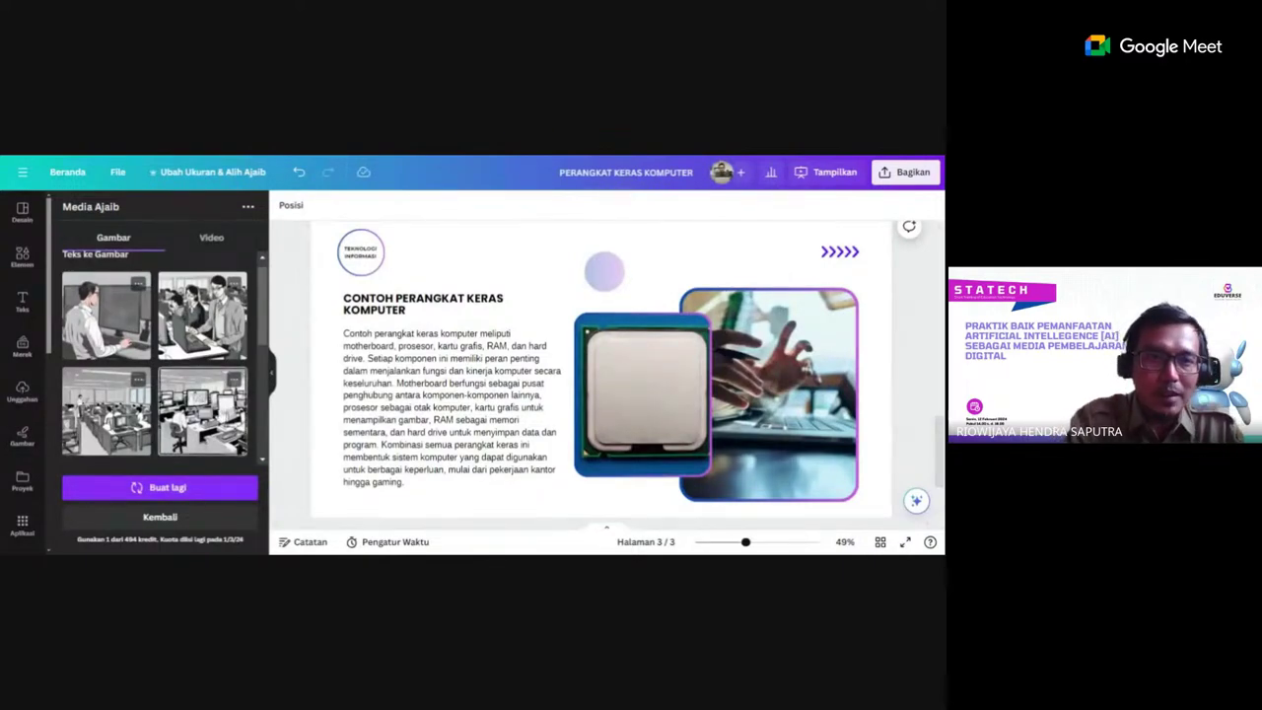
pyautogui.scroll(-2, 588, 493)
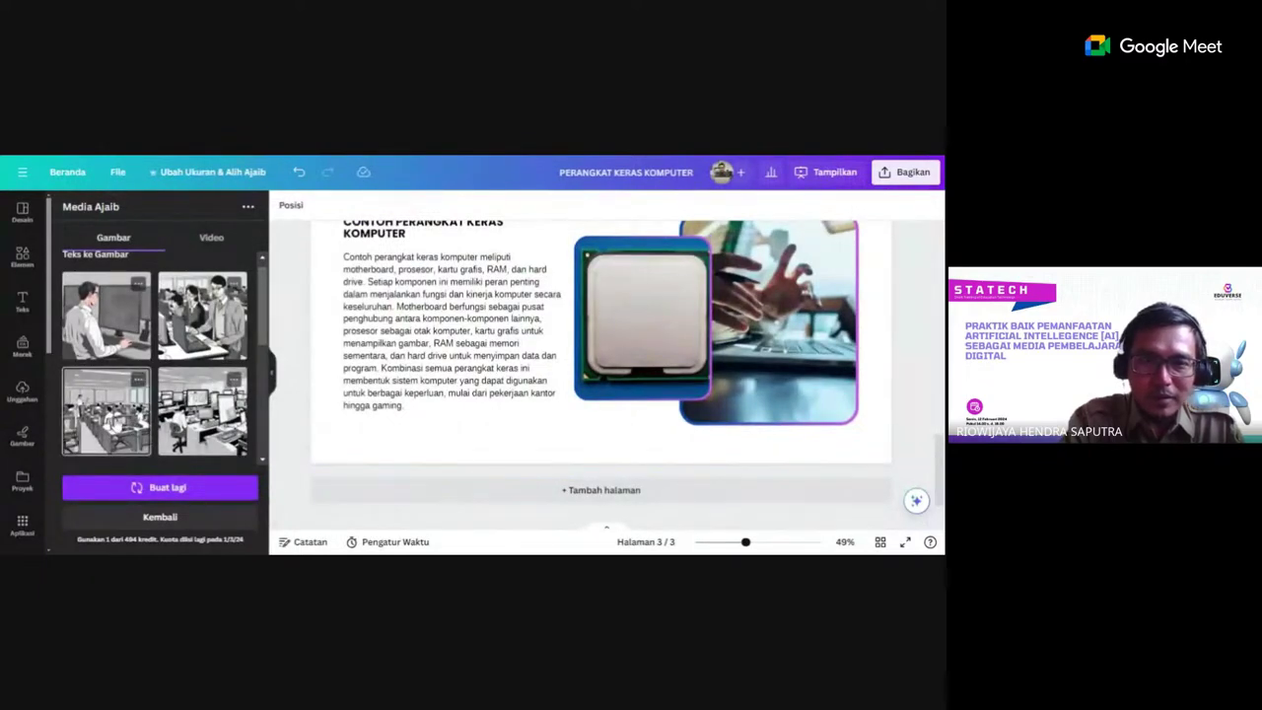
pyautogui.moveTo(107, 412); pyautogui.dragTo(566, 390)
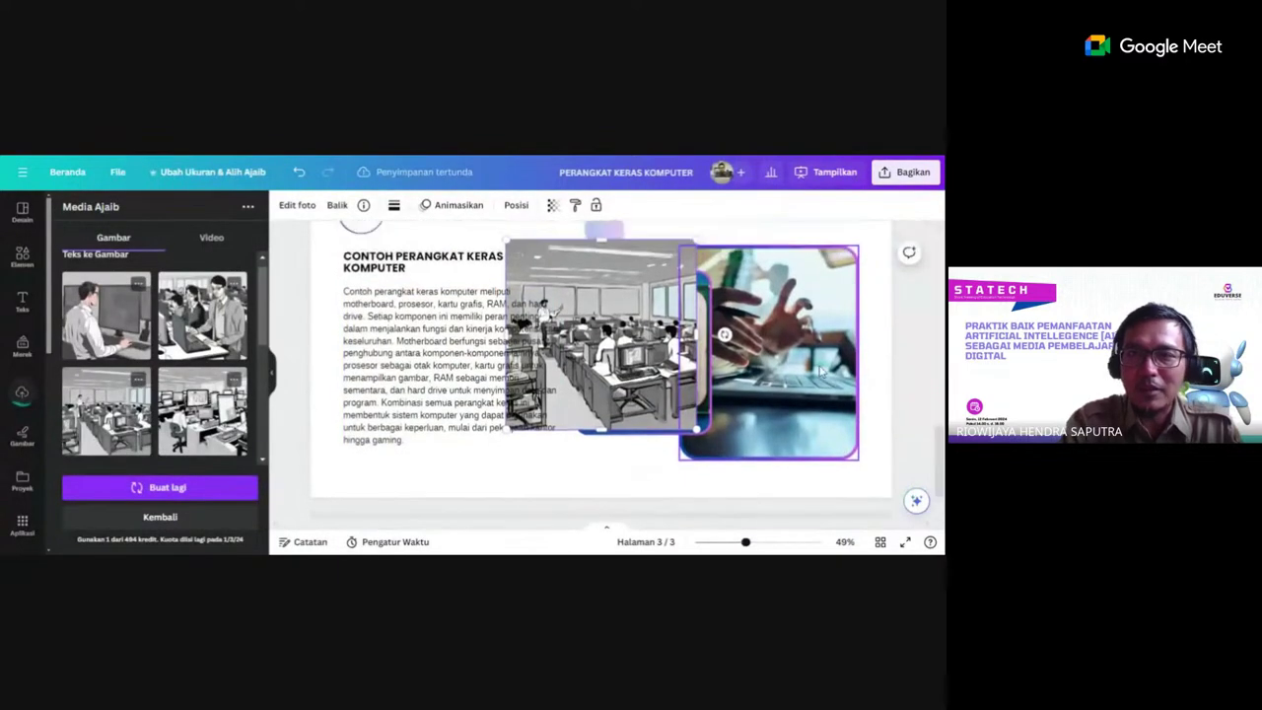
# Fill the rear laptop-photo frame on page 3 with the generated black-and-white computer classroom image and collapse the media generator.
pyautogui.scroll(1, 850, 298)
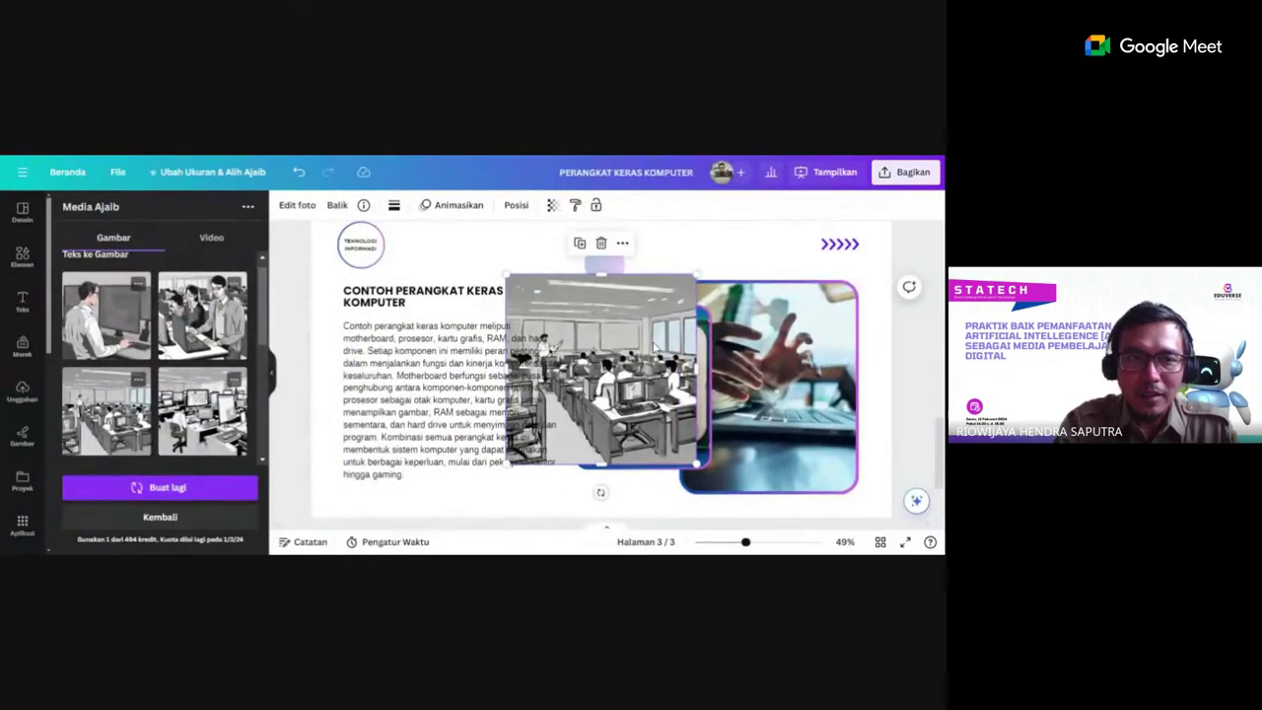
pyautogui.moveTo(656, 347); pyautogui.dragTo(826, 367)
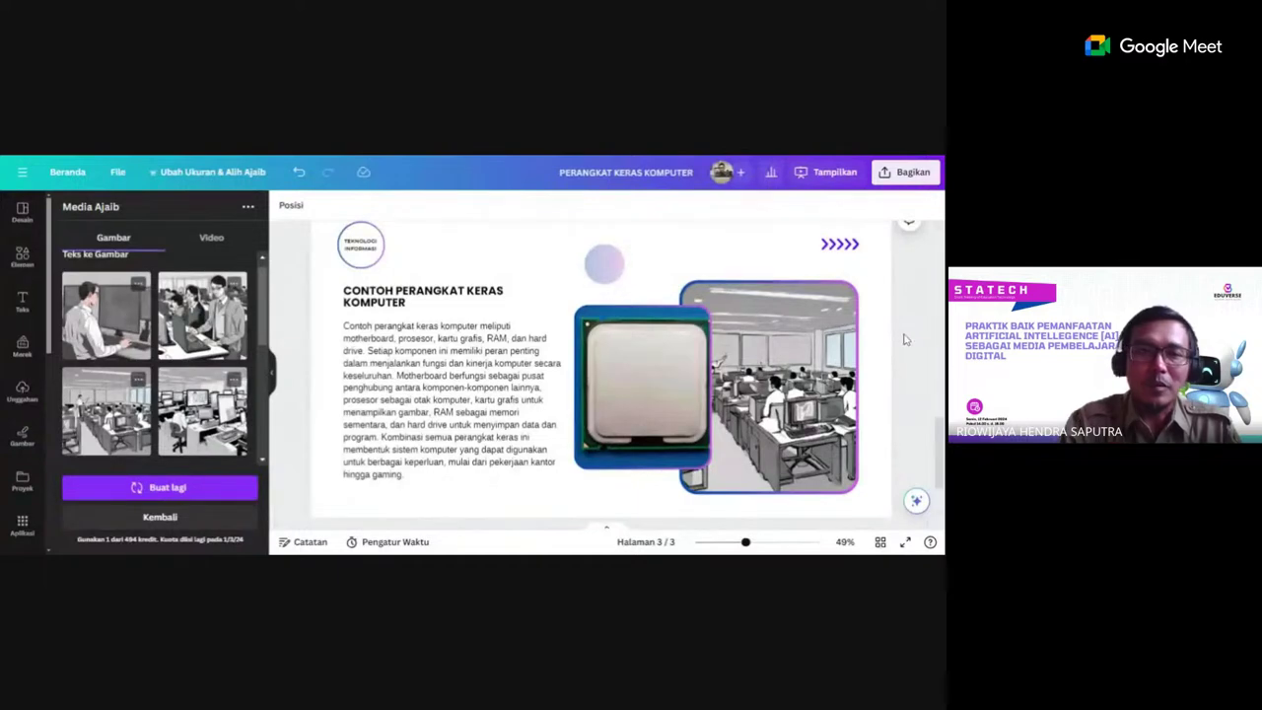
pyautogui.scroll(-2, 219, 414)
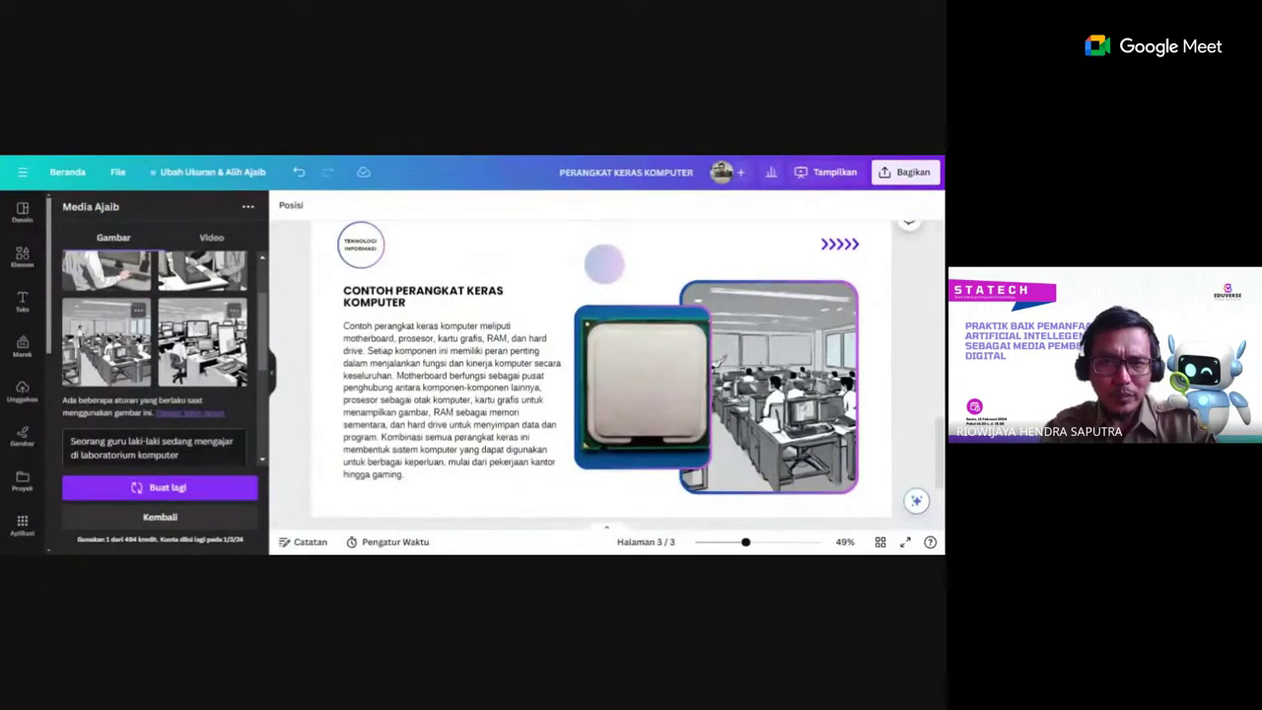
pyautogui.click(435, 372)
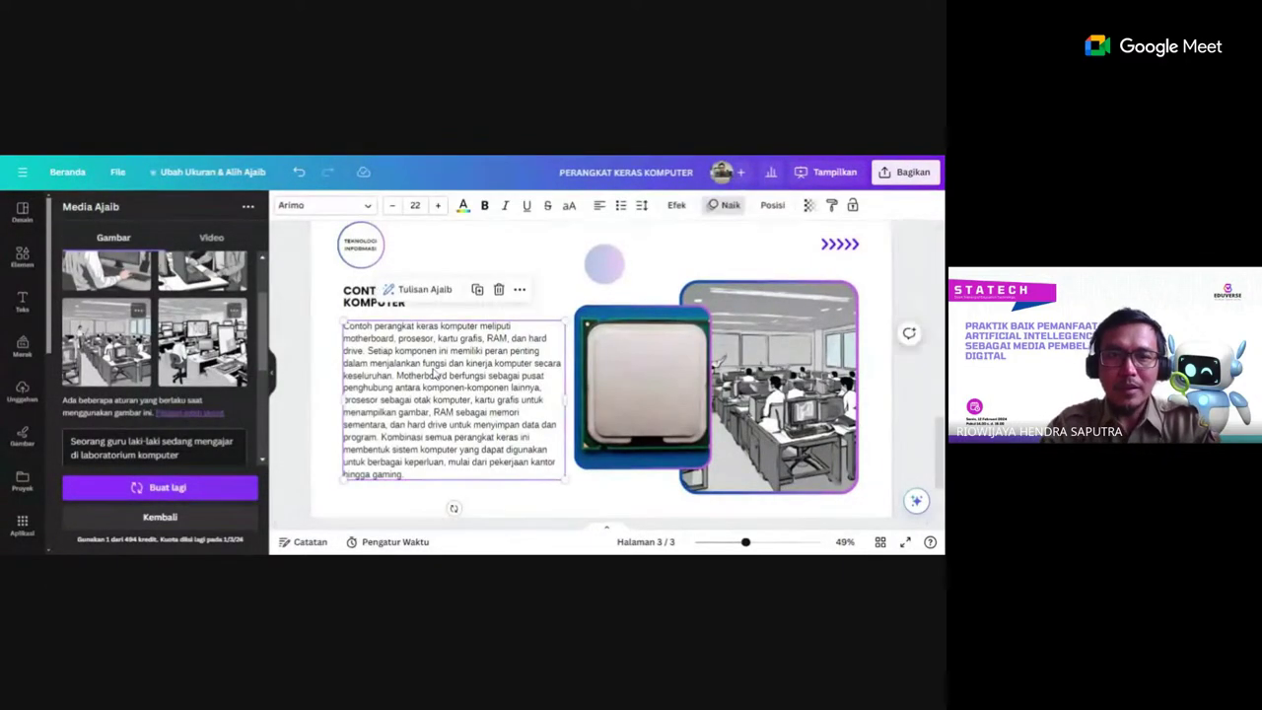
pyautogui.click(273, 371)
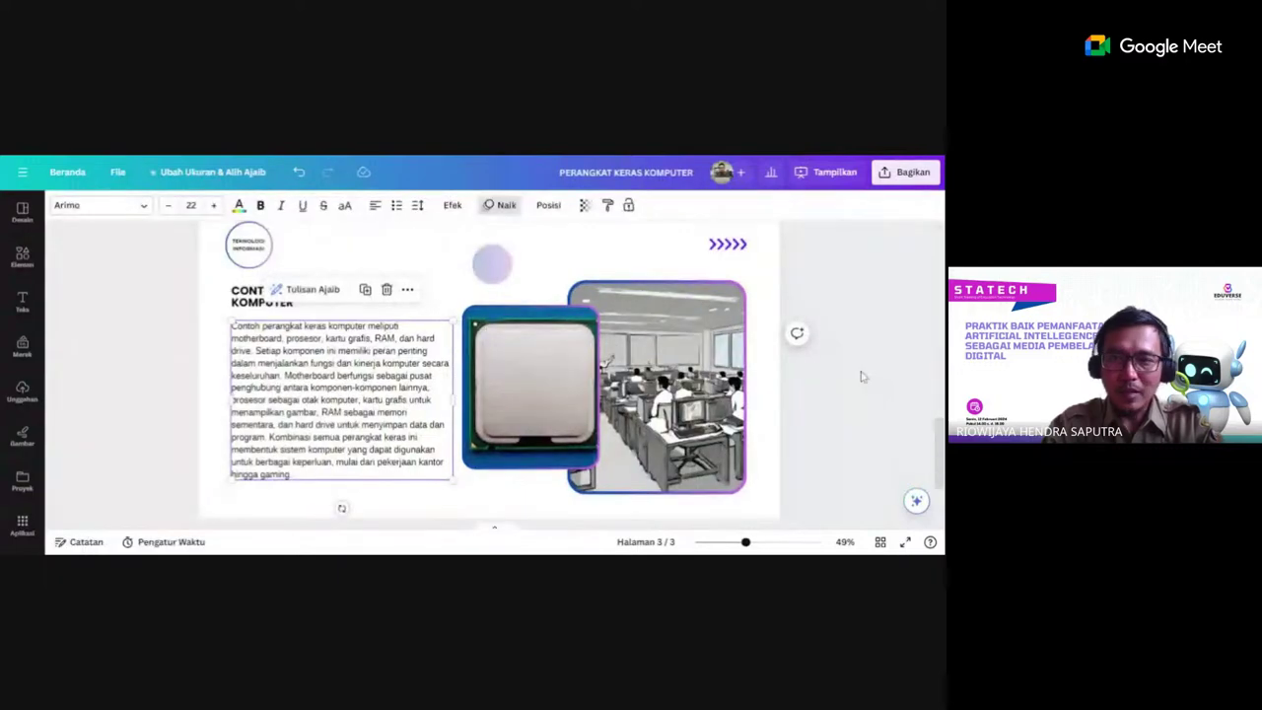
pyautogui.click(863, 375)
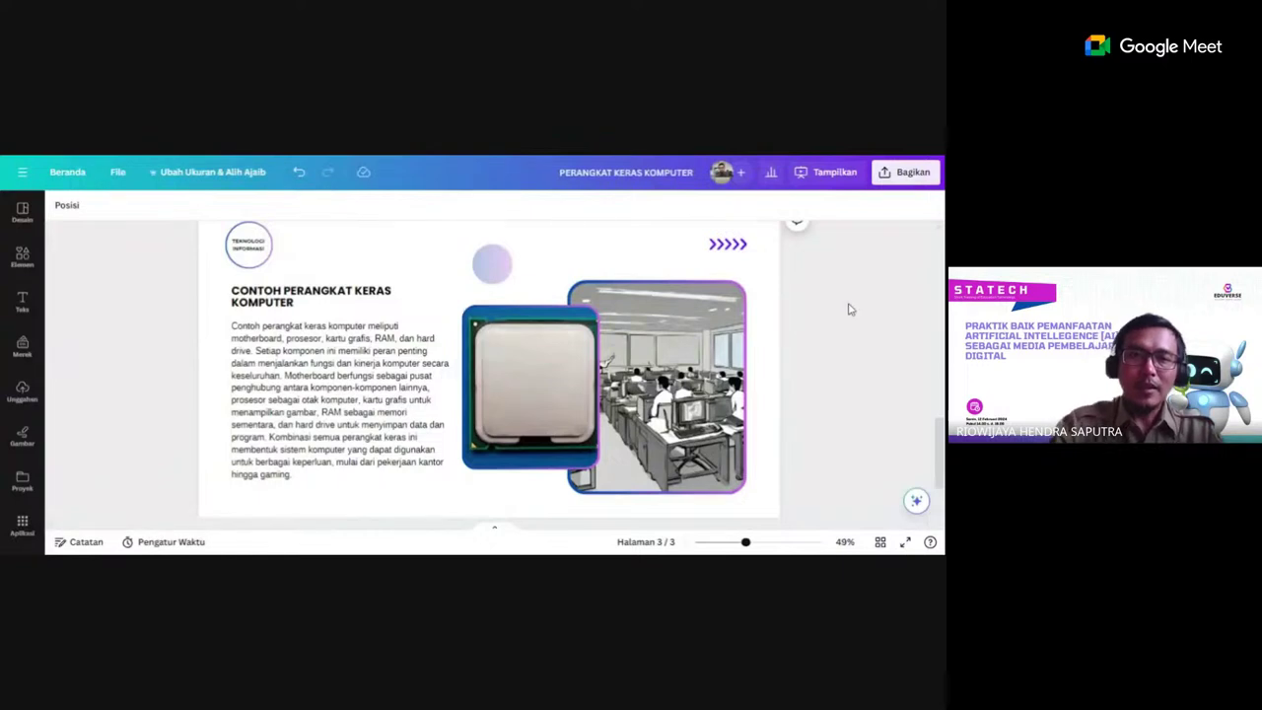
# Look over the suggested quick actions and browse the AI image, photo, video and audio sections of the elements library.
pyautogui.click(916, 500)
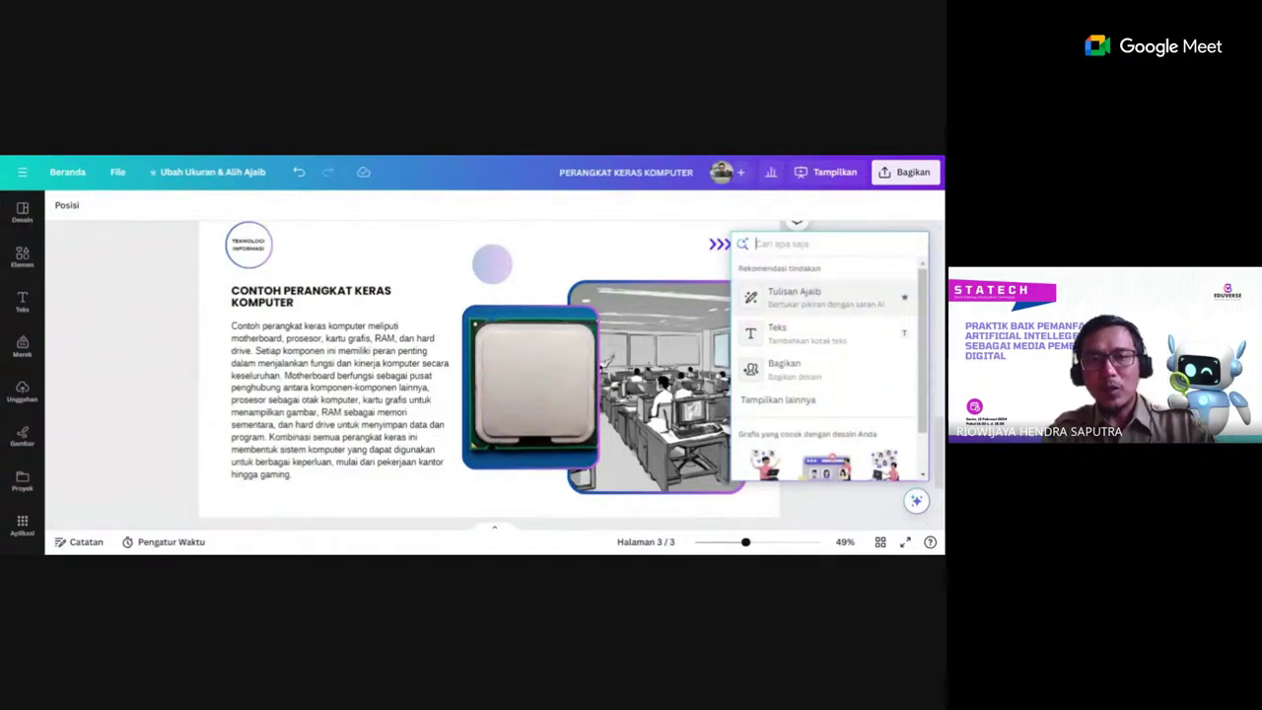
pyautogui.click(153, 284)
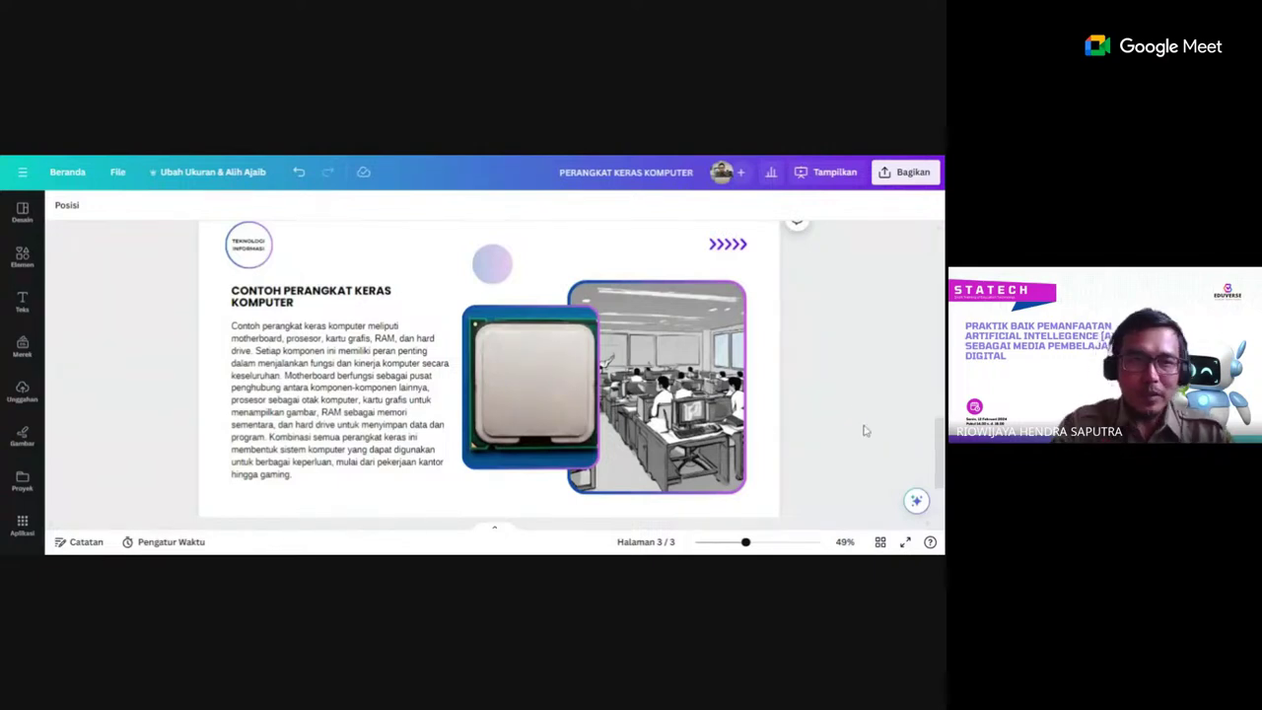
pyautogui.click(23, 258)
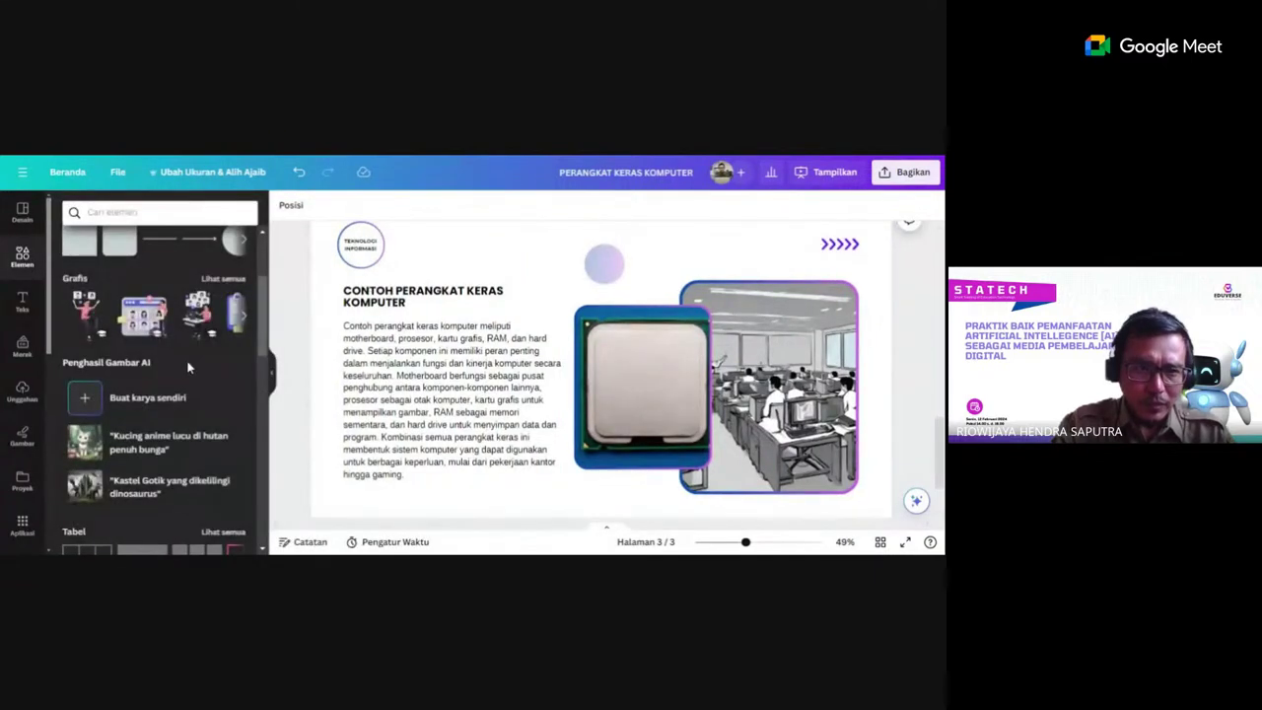
pyautogui.scroll(-5, 192, 366)
pyautogui.scroll(-4, 227, 380)
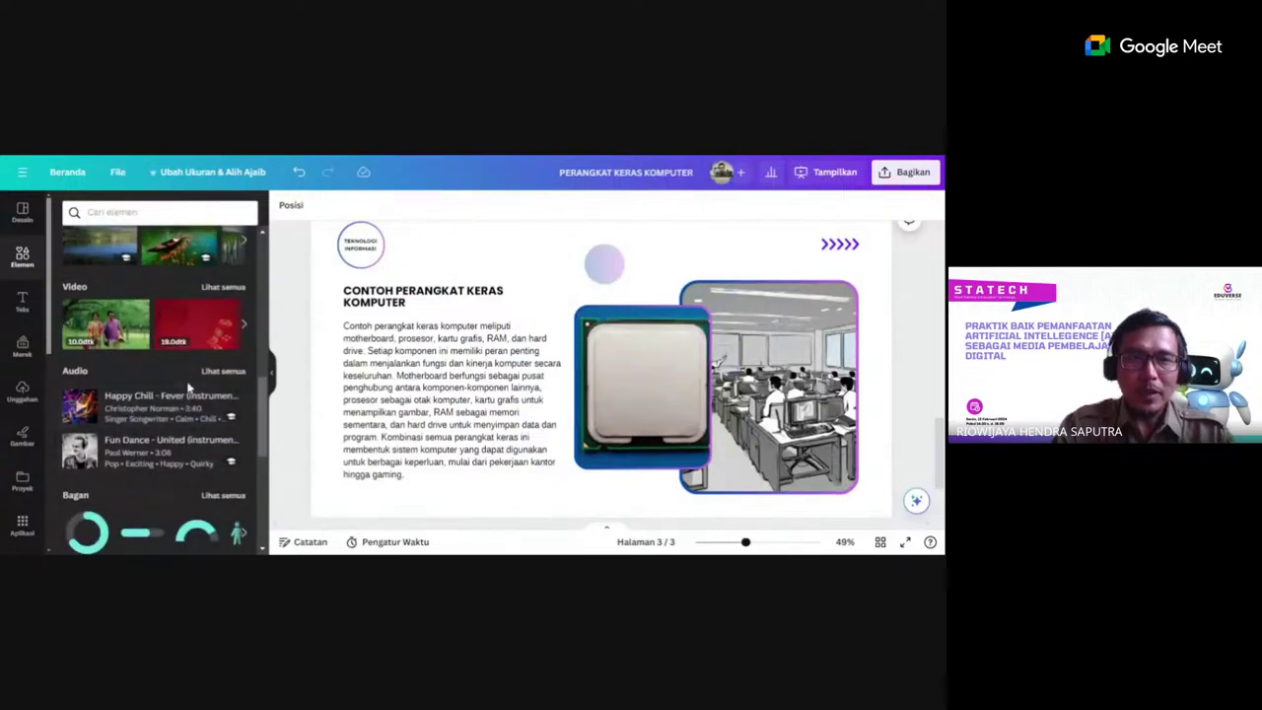
pyautogui.scroll(1, 189, 387)
pyautogui.scroll(2, 189, 387)
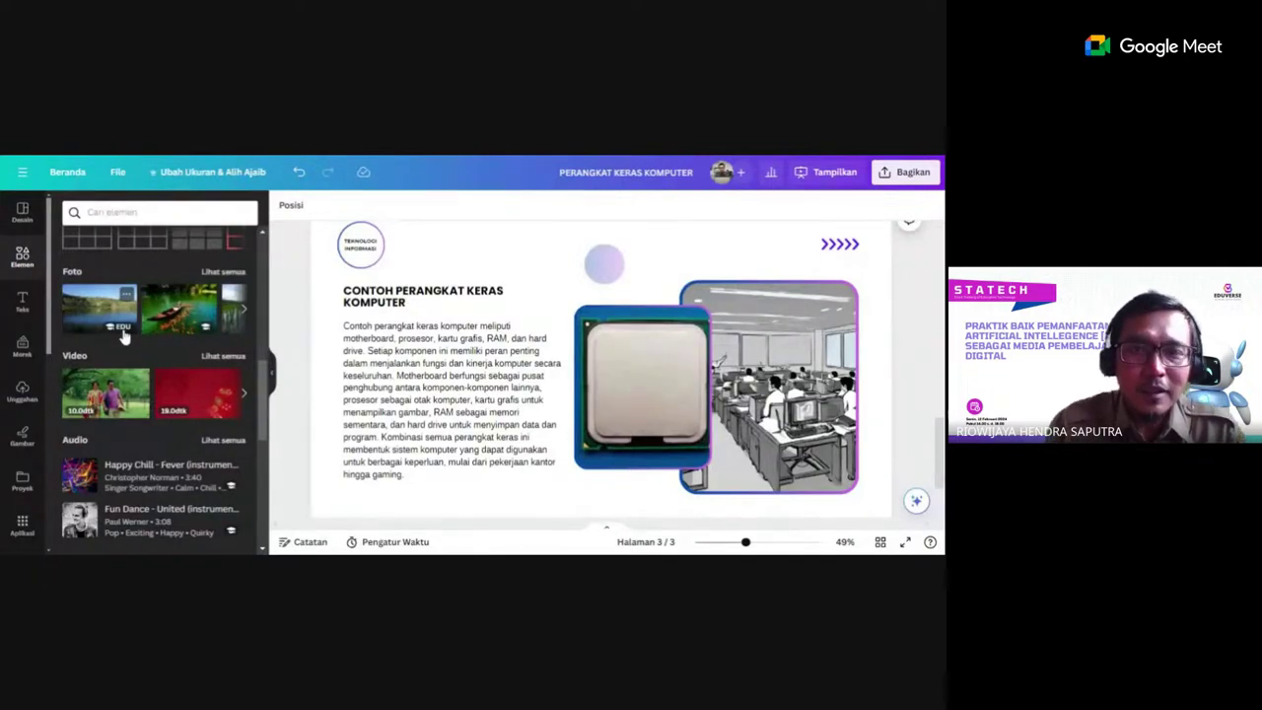
pyautogui.click(275, 373)
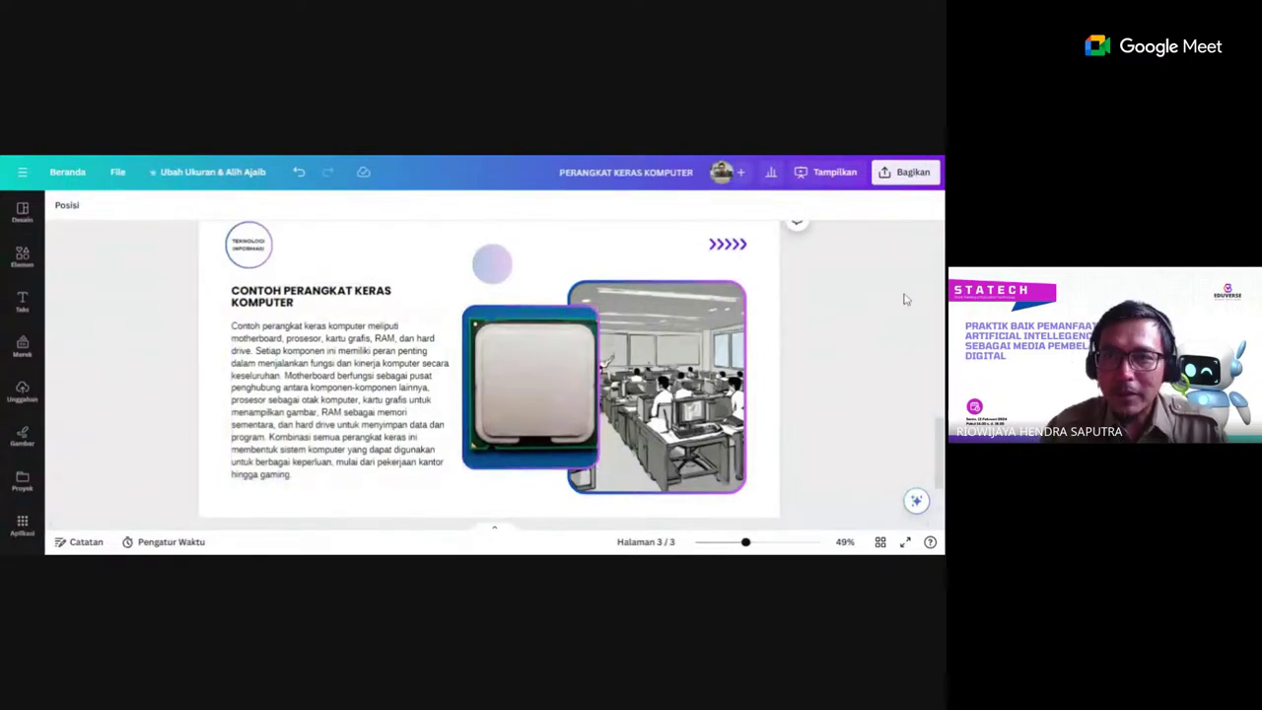
# Download all pages of the presentation as a PPTX file and dismiss the sharing suggestion.
pyautogui.scroll(4, 776, 379)
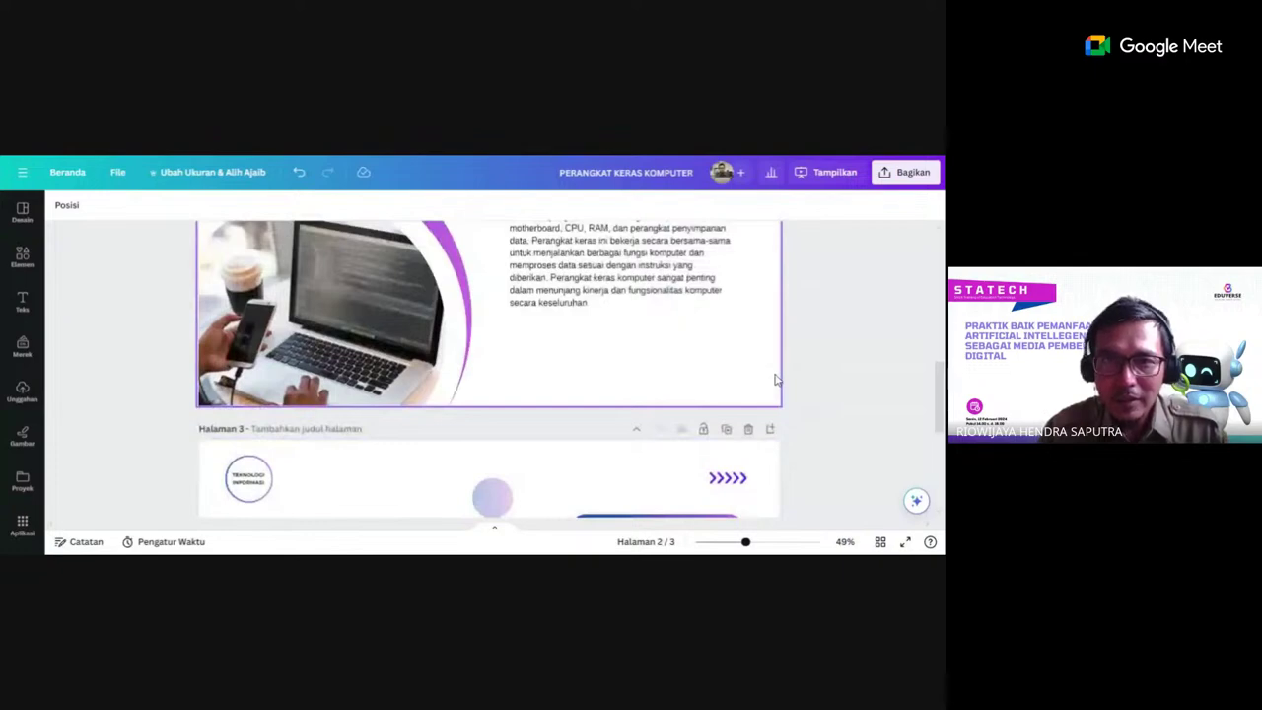
pyautogui.scroll(2, 776, 380)
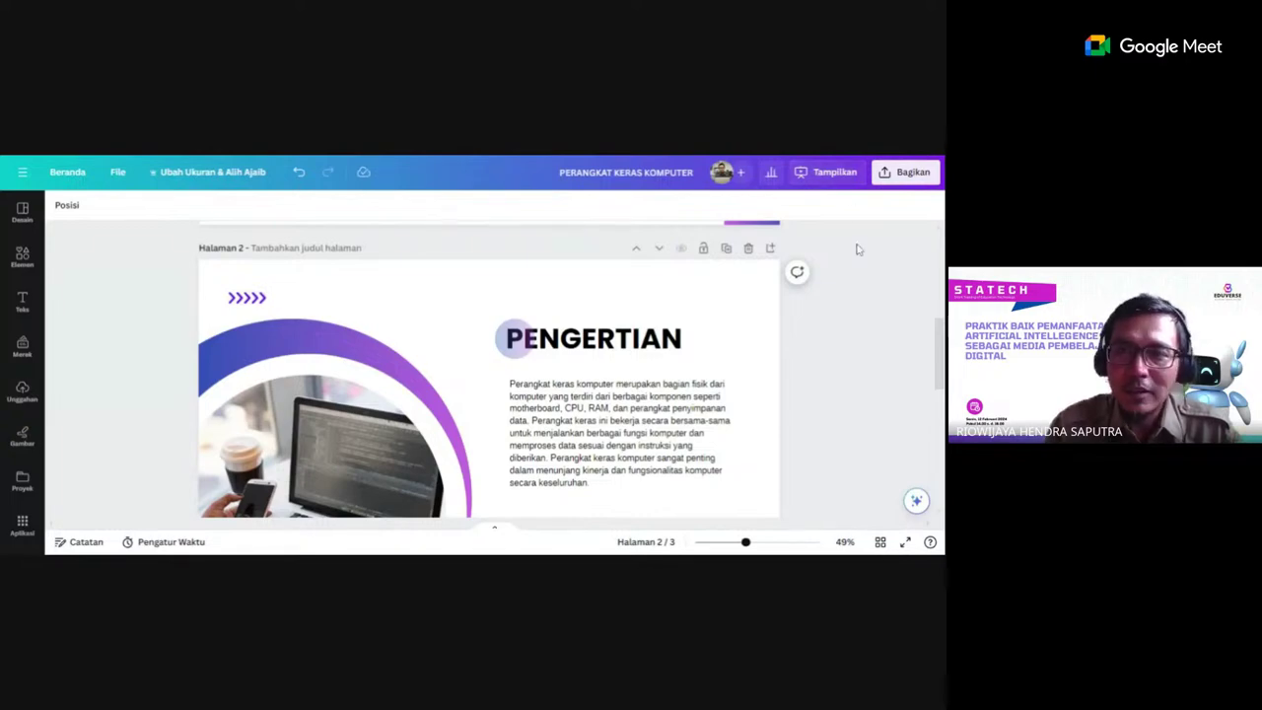
pyautogui.click(910, 182)
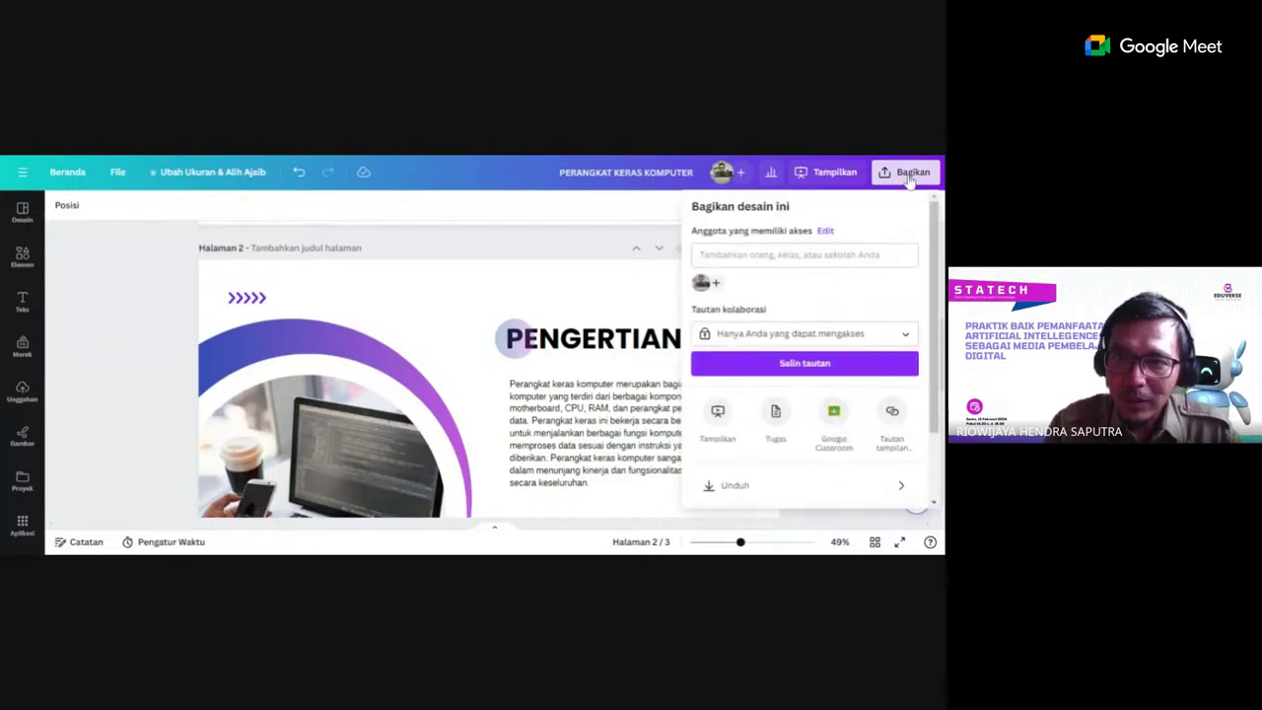
pyautogui.scroll(-1, 844, 367)
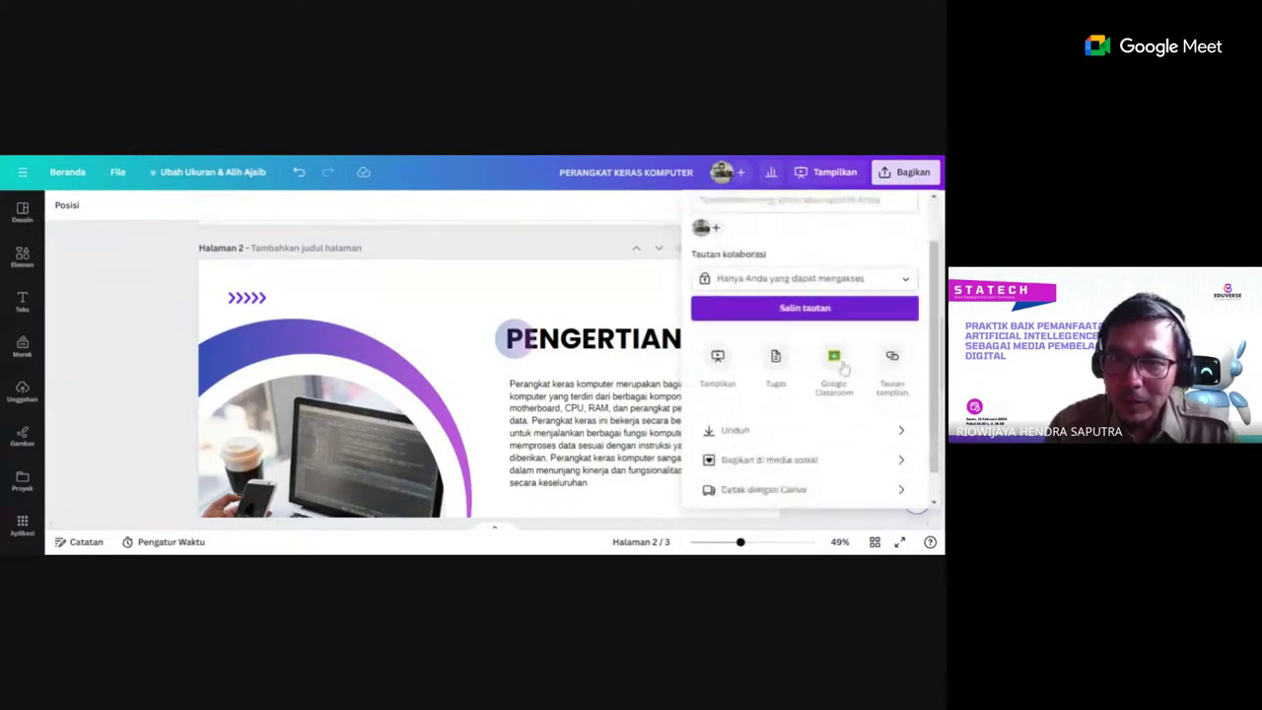
pyautogui.scroll(-2, 843, 367)
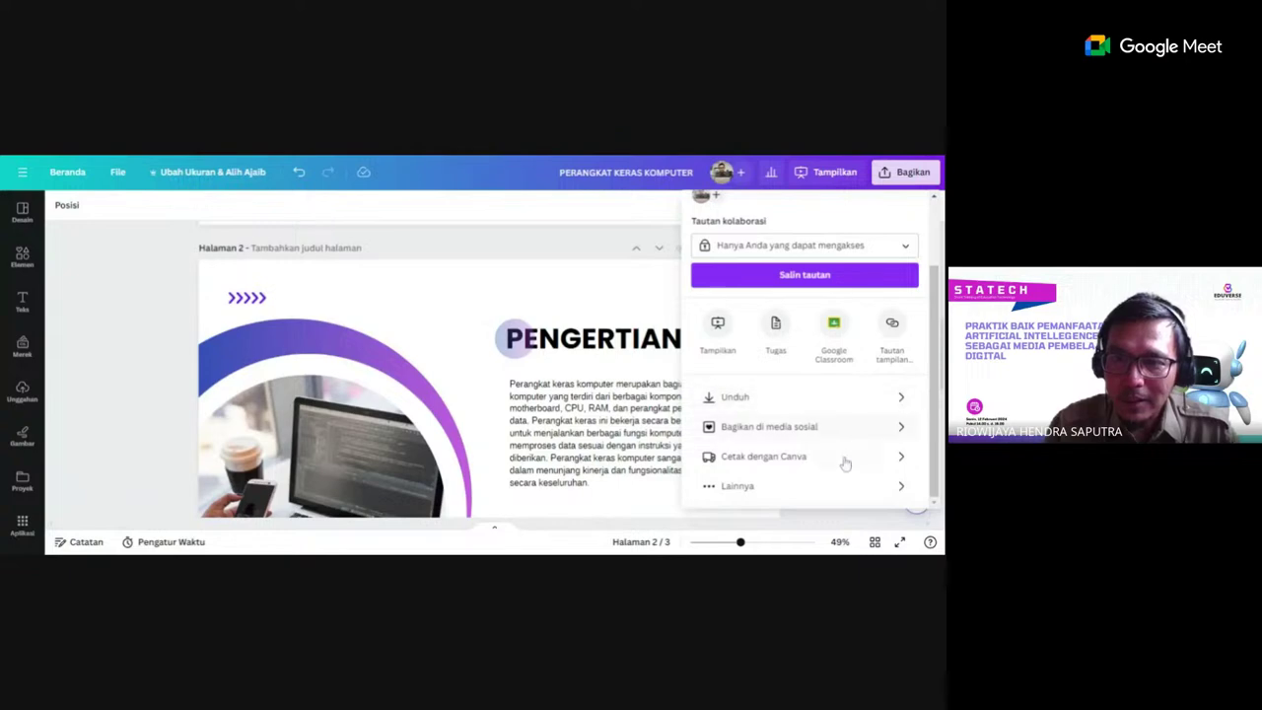
pyautogui.click(741, 399)
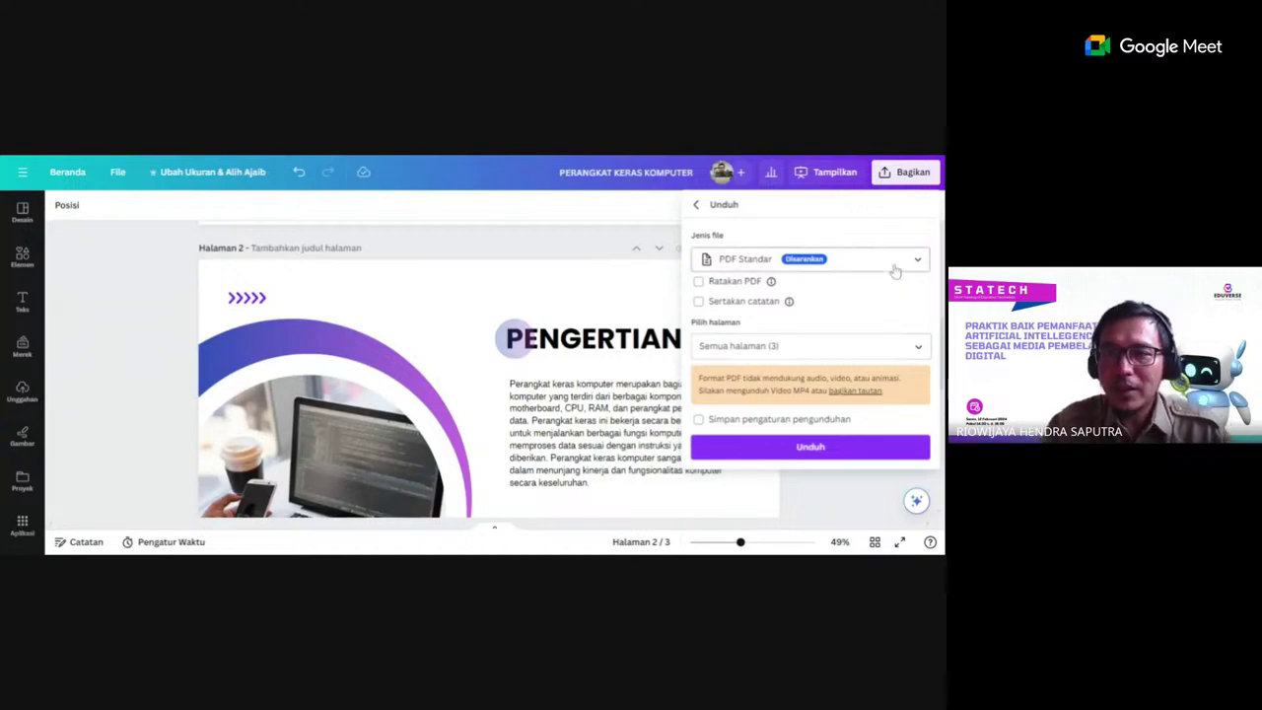
pyautogui.click(895, 262)
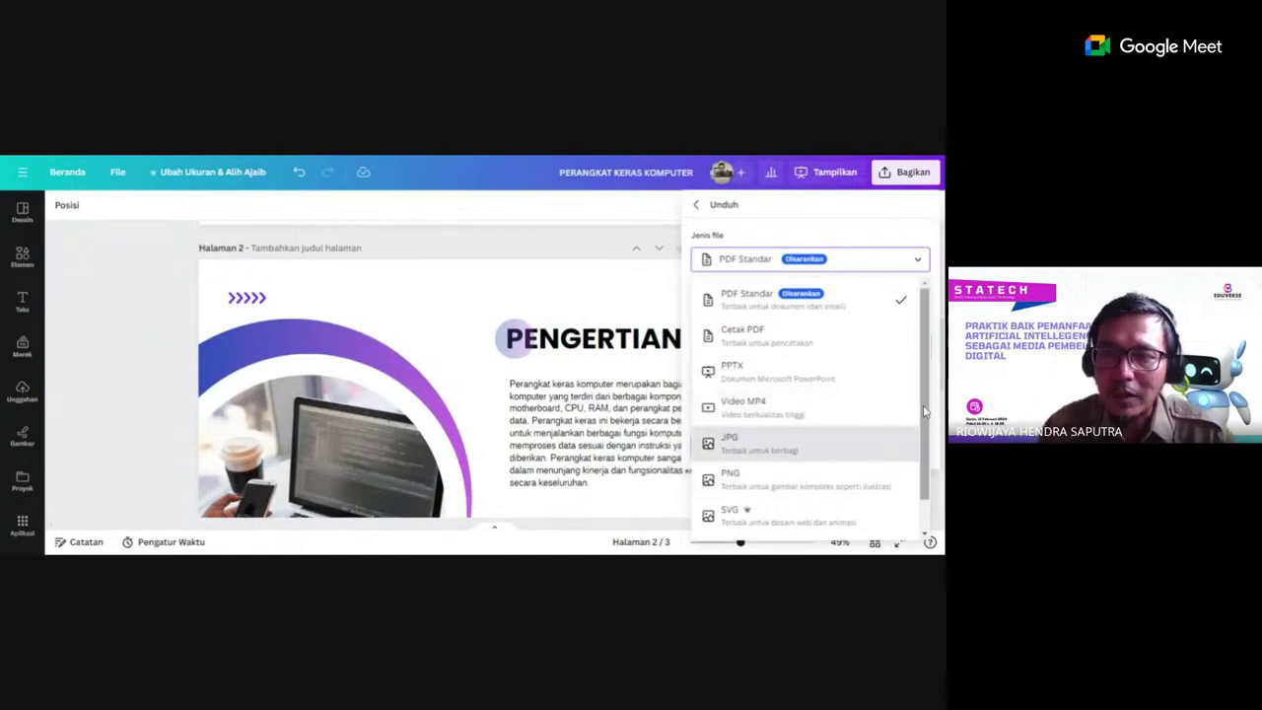
pyautogui.moveTo(930, 412)
pyautogui.mouseDown()
pyautogui.moveTo(929, 455)
pyautogui.moveTo(929, 390)
pyautogui.mouseUp()
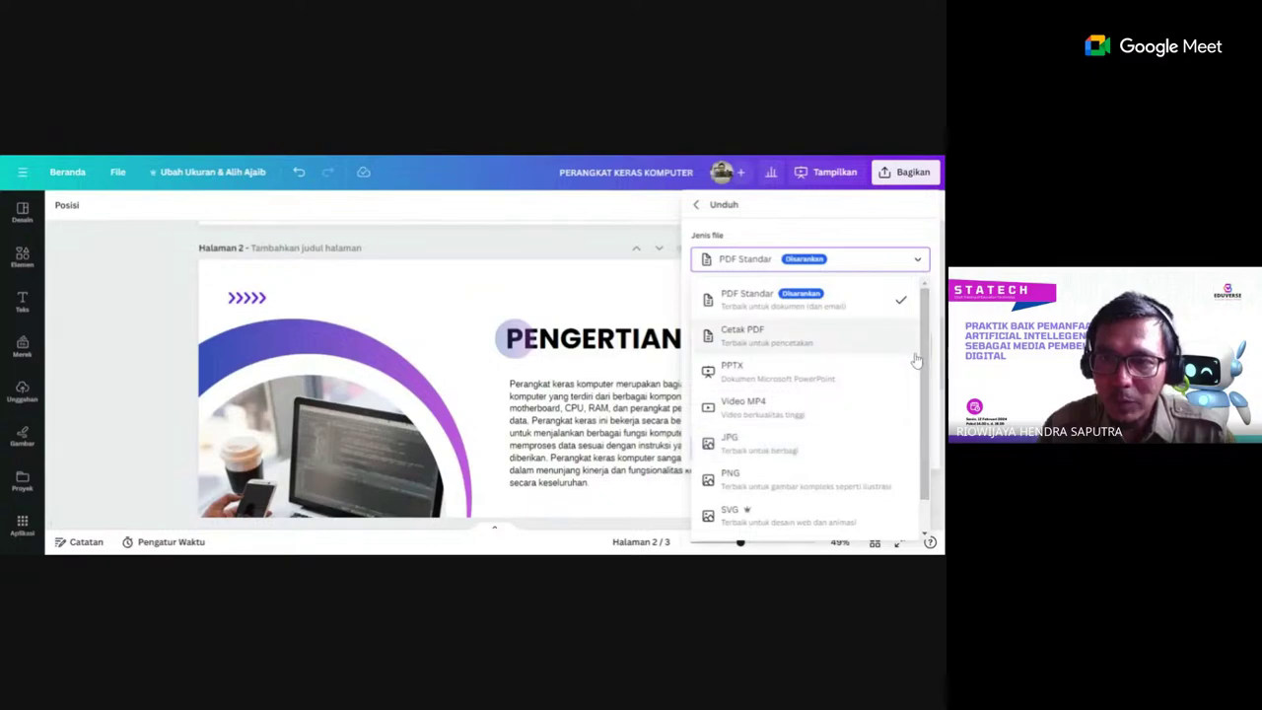
pyautogui.click(760, 377)
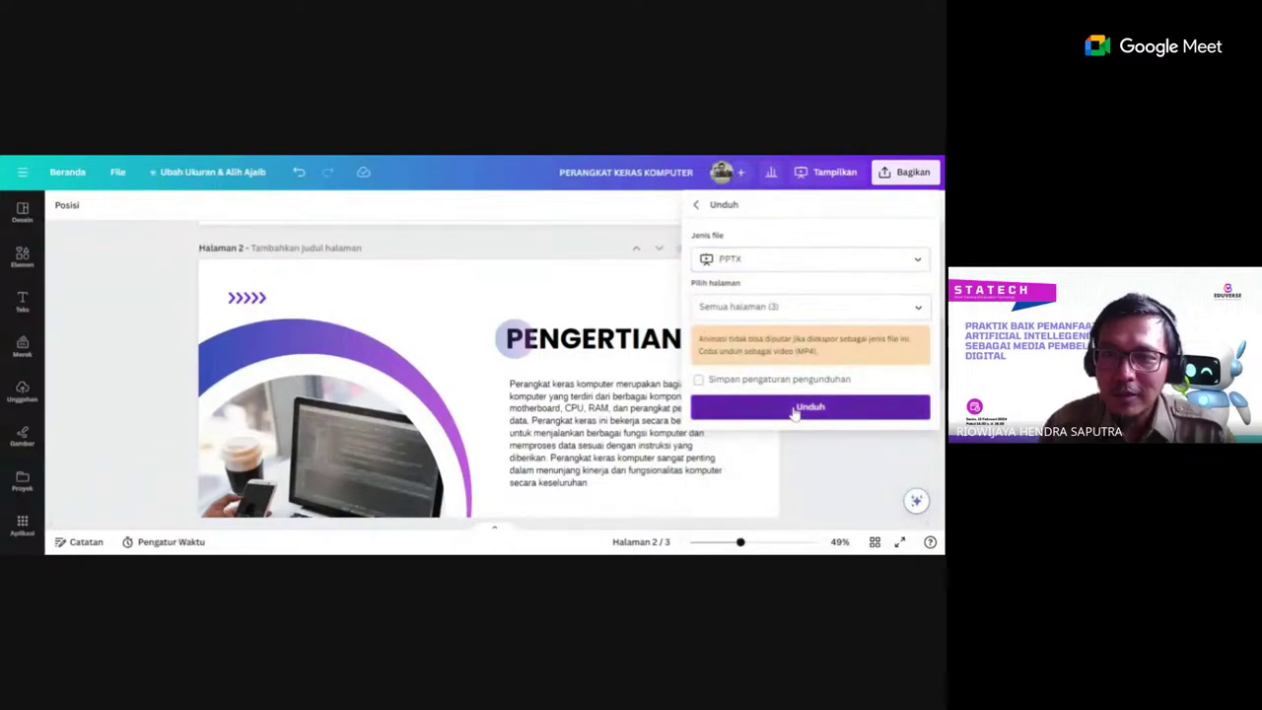
pyautogui.click(795, 408)
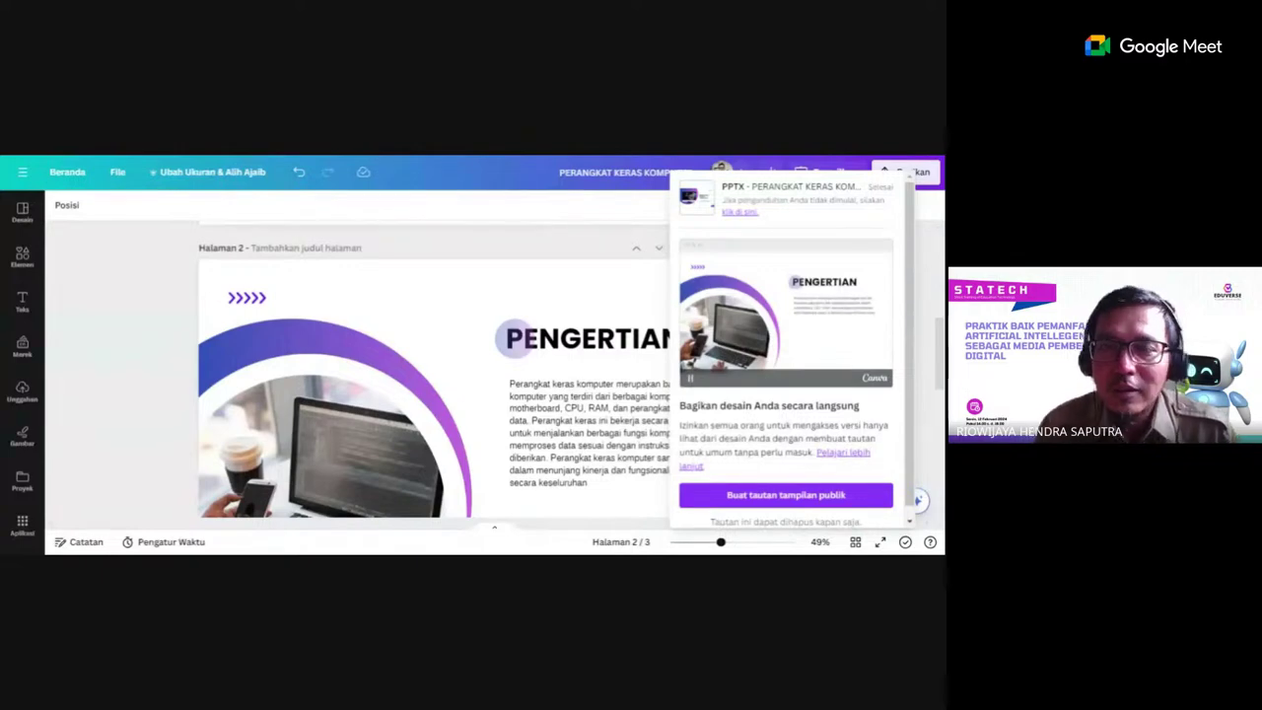
pyautogui.click(557, 216)
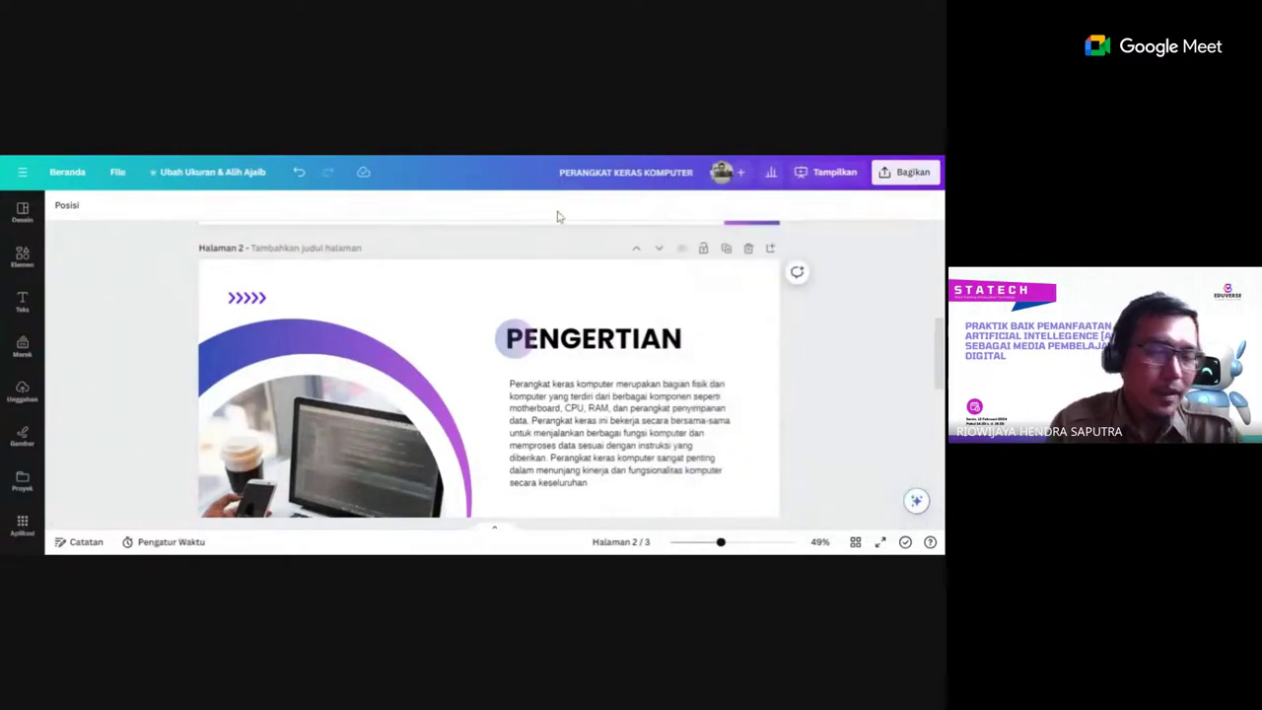